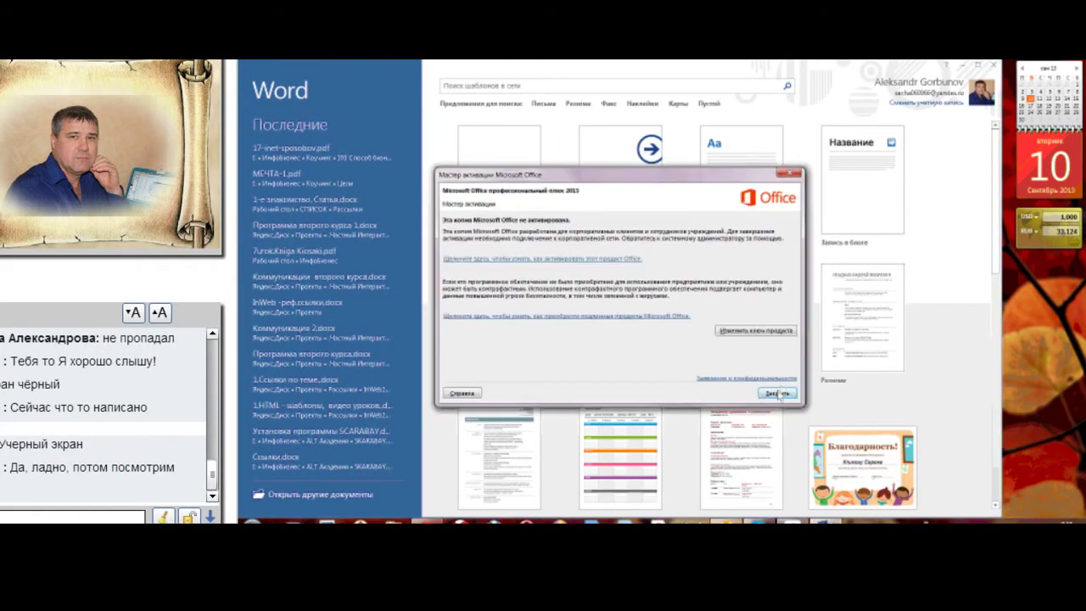
- Close the Office activation notice and adjust the system volume
left_click(778, 395)
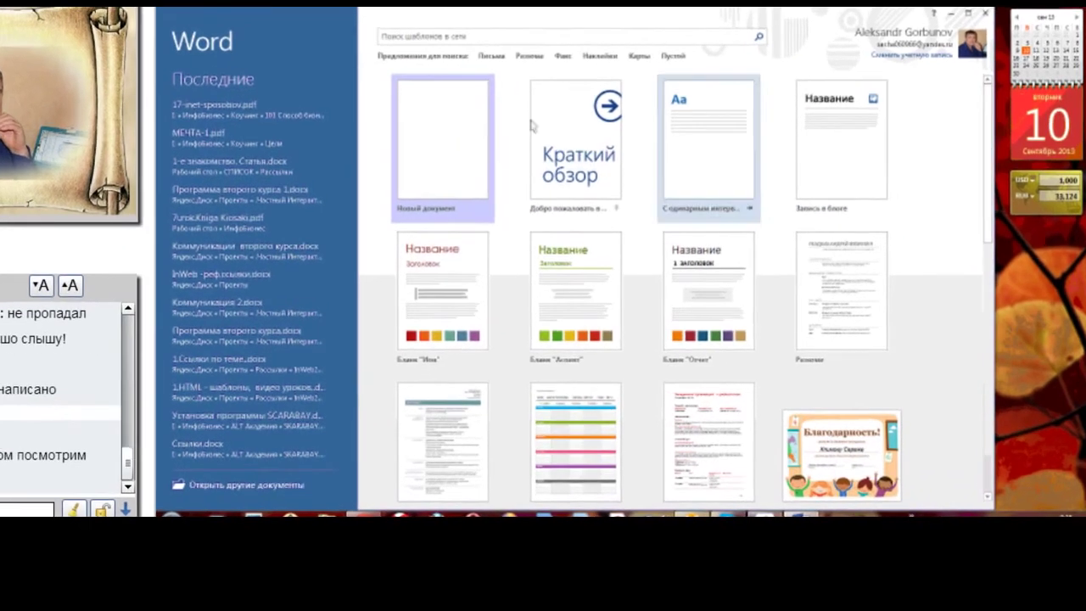
key("XF86AudioRaiseVolume")
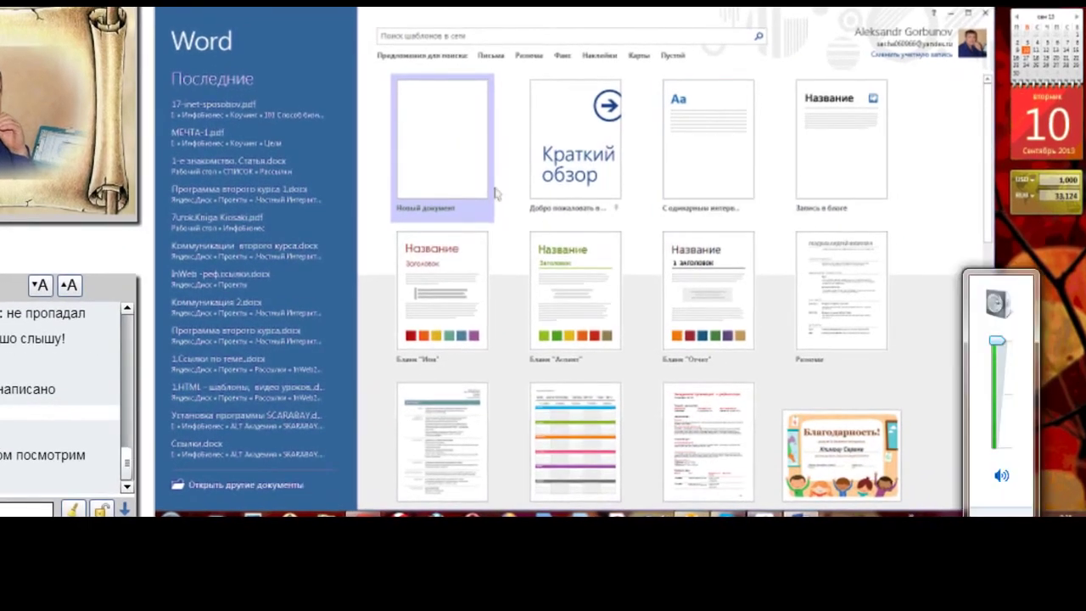
key("XF86AudioLowerVolume")
key("XF86AudioLowerVolume")
key("XF86AudioLowerVolume")
key("XF86AudioLowerVolume")
key("XF86AudioLowerVolume")
key("XF86AudioLowerVolume")
key("XF86AudioLowerVolume")
key("XF86AudioLowerVolume")
key("XF86AudioLowerVolume")
key("XF86AudioLowerVolume")
key("XF86AudioLowerVolume")
key("XF86AudioLowerVolume")
key("XF86AudioLowerVolume")
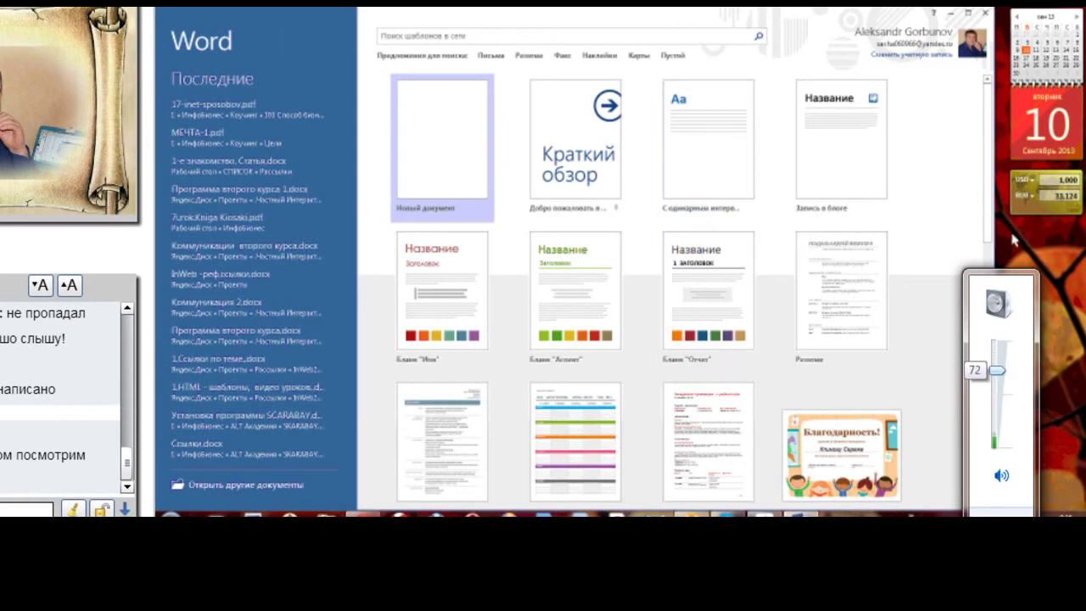
- Scroll down through the start screen's template gallery and back to the top
left_click_drag(995, 219, 993, 329)
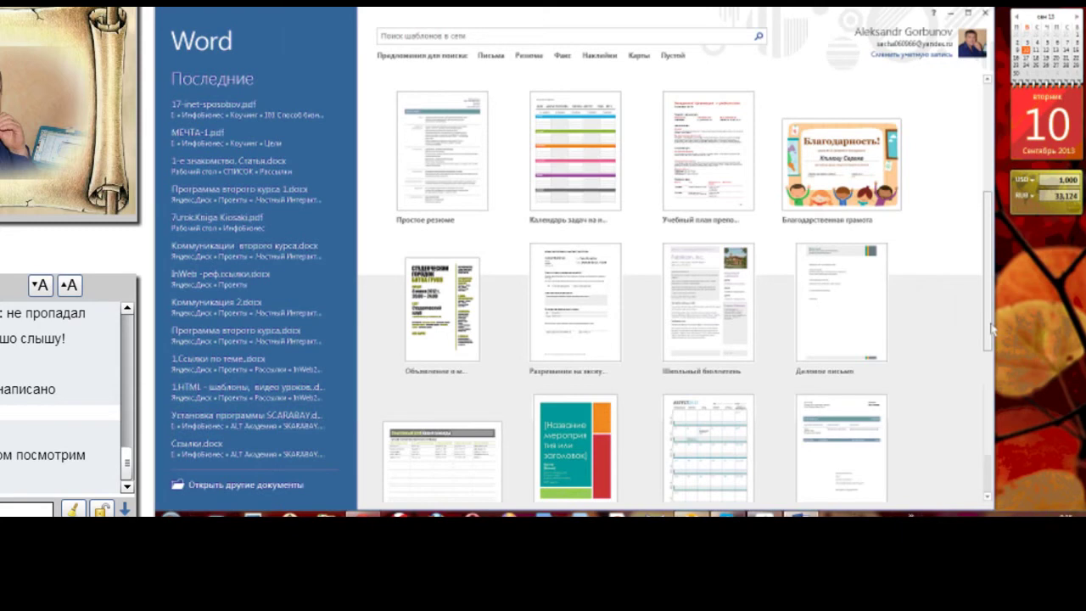
left_click_drag(993, 330, 976, 508)
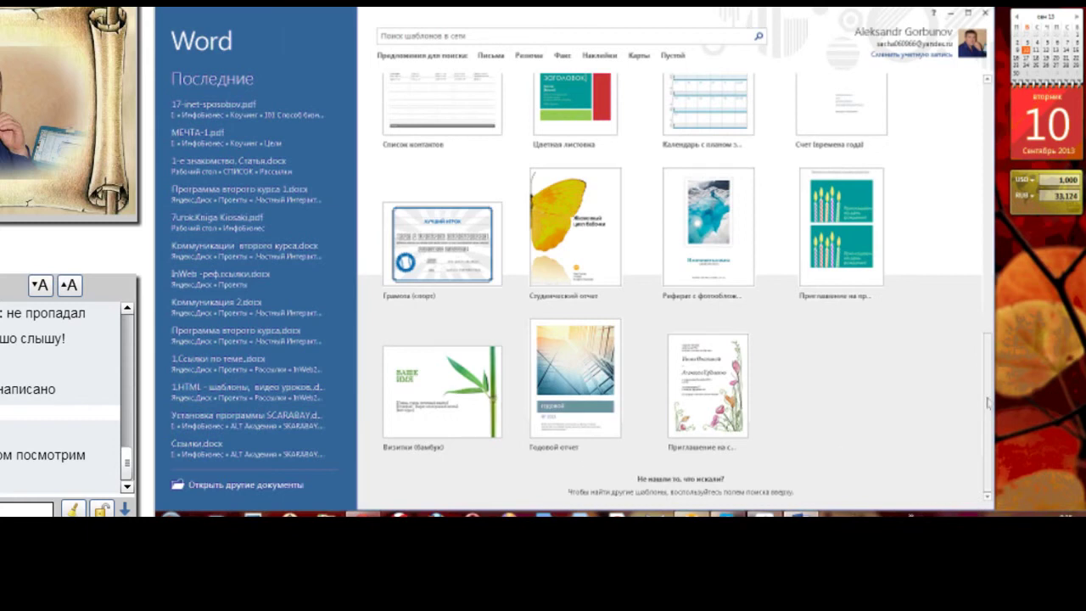
left_click_drag(987, 404, 987, 153)
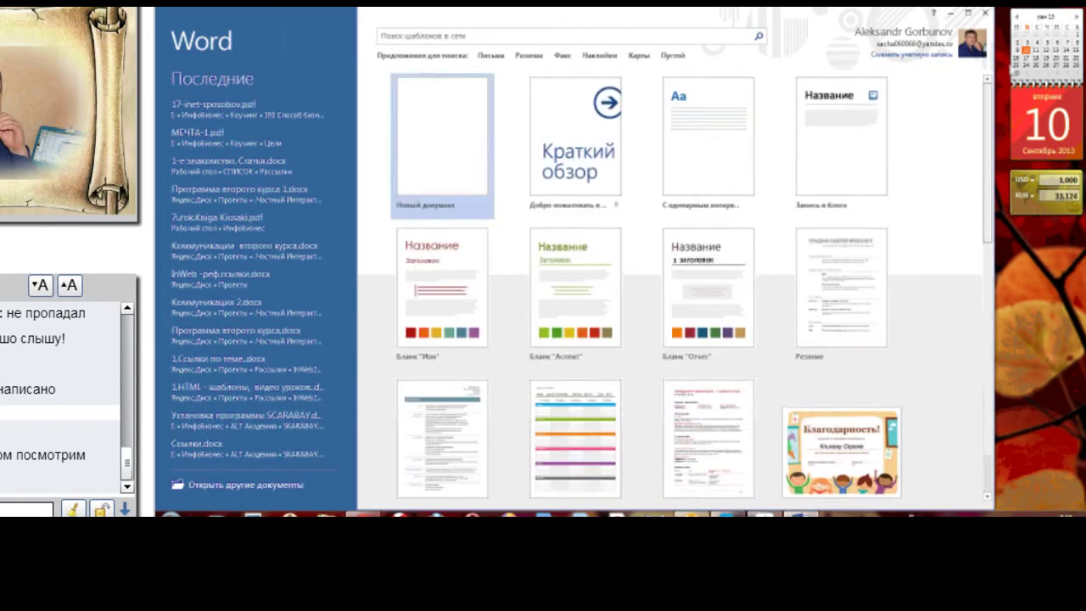
- Browse the Письма letter templates, then switch to the Открыть recent documents page
left_click(492, 56)
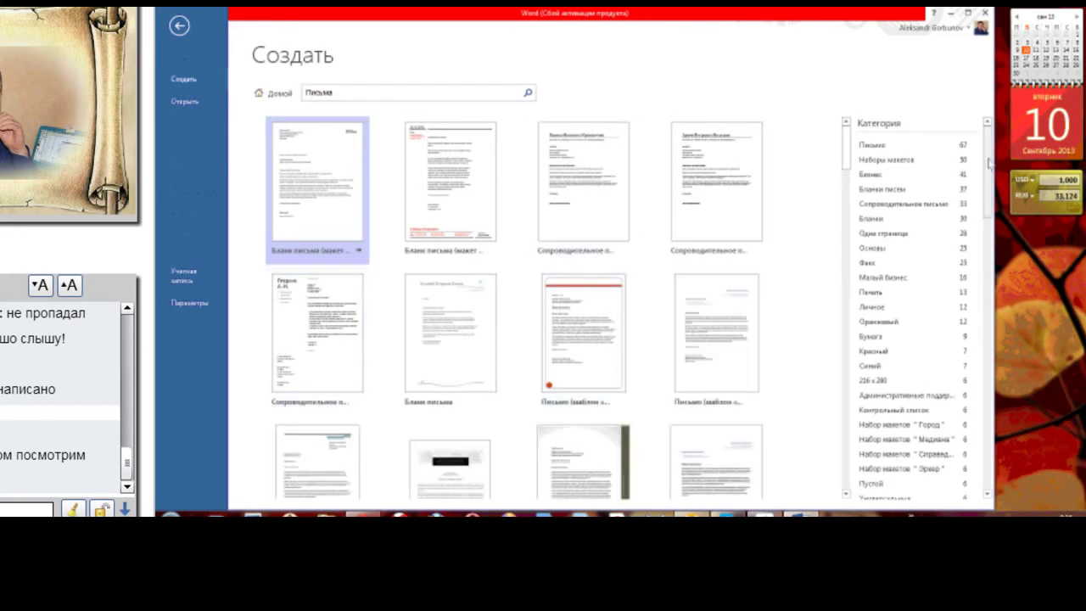
left_click_drag(991, 174, 1007, 482)
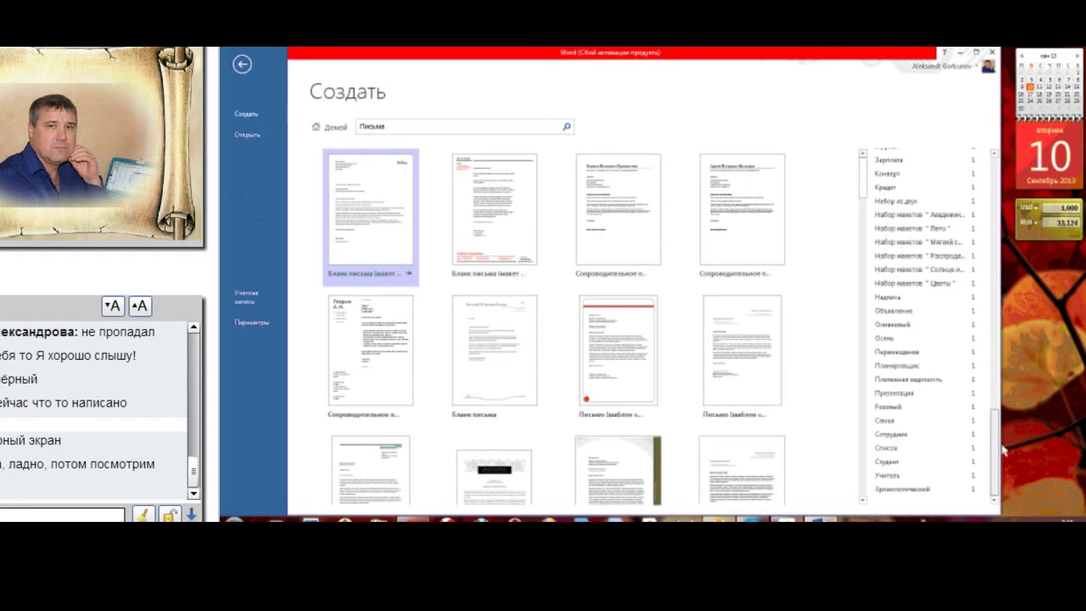
scroll(968, 254, "up", 5)
scroll(967, 197, "up", 5)
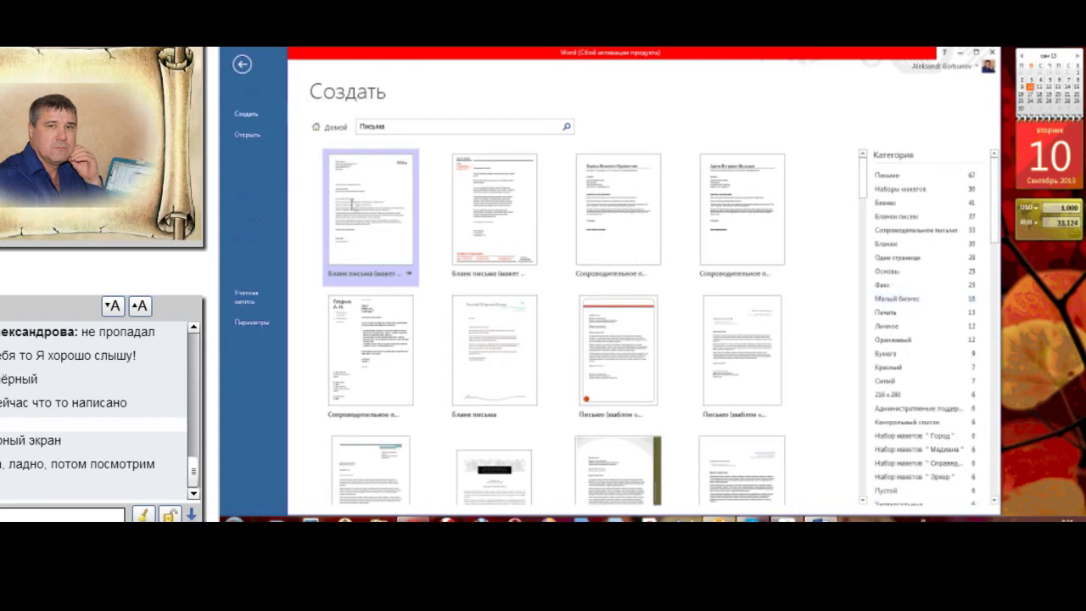
left_click(249, 143)
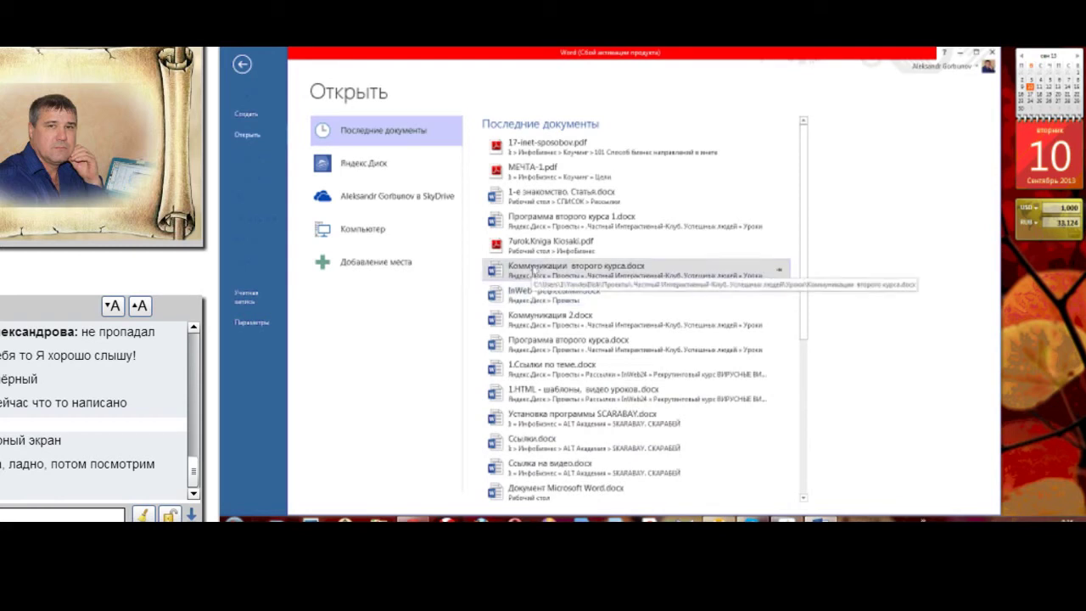
- Open 1-е знакомство. Статья.docx from recent documents, check the Открыть list, then return to the article
left_click(540, 194)
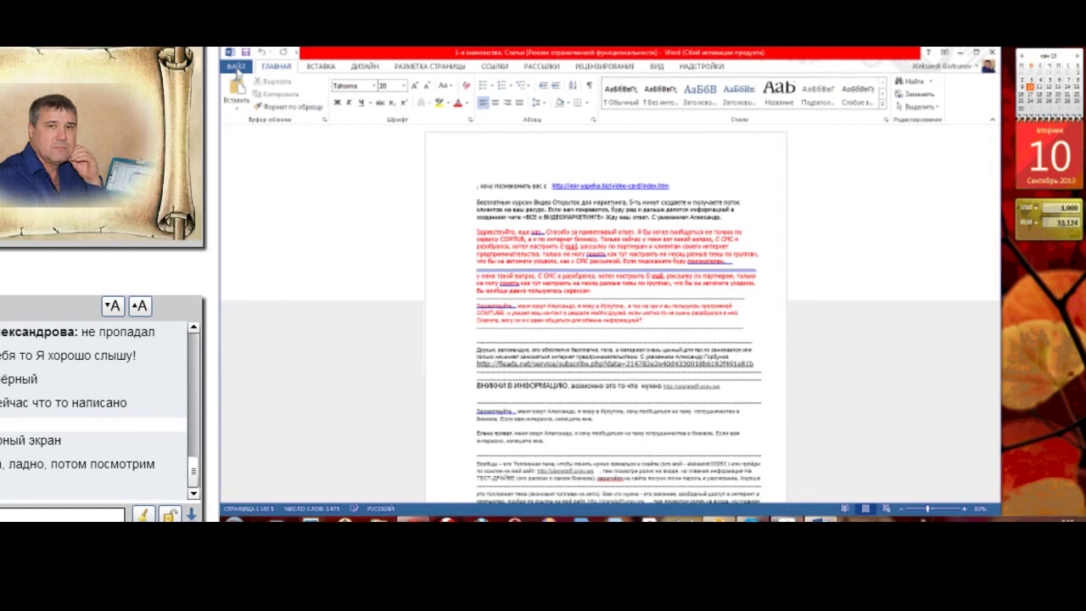
left_click(237, 67)
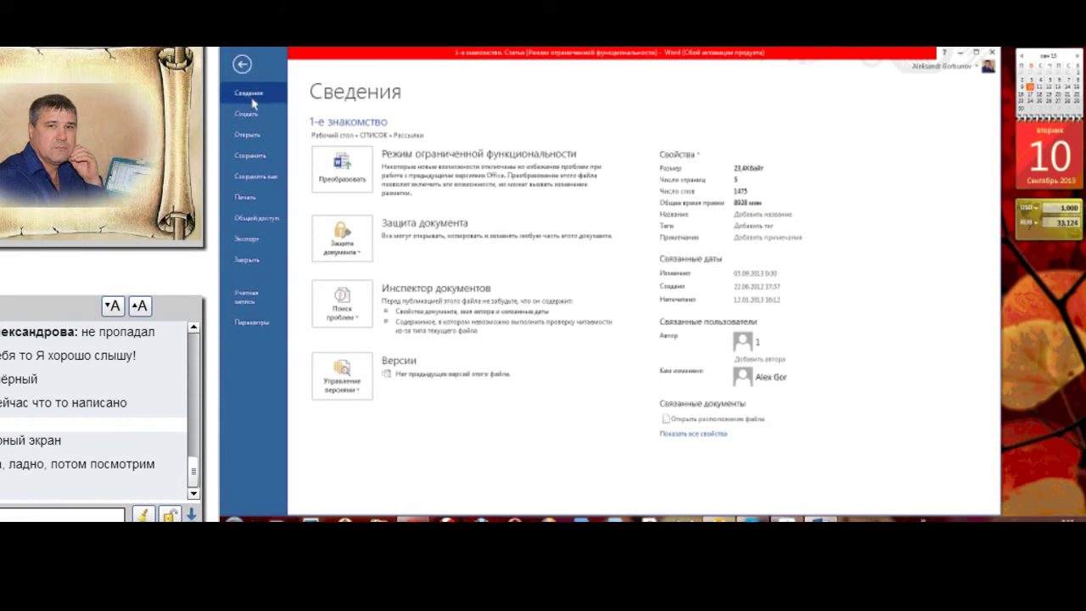
left_click(247, 134)
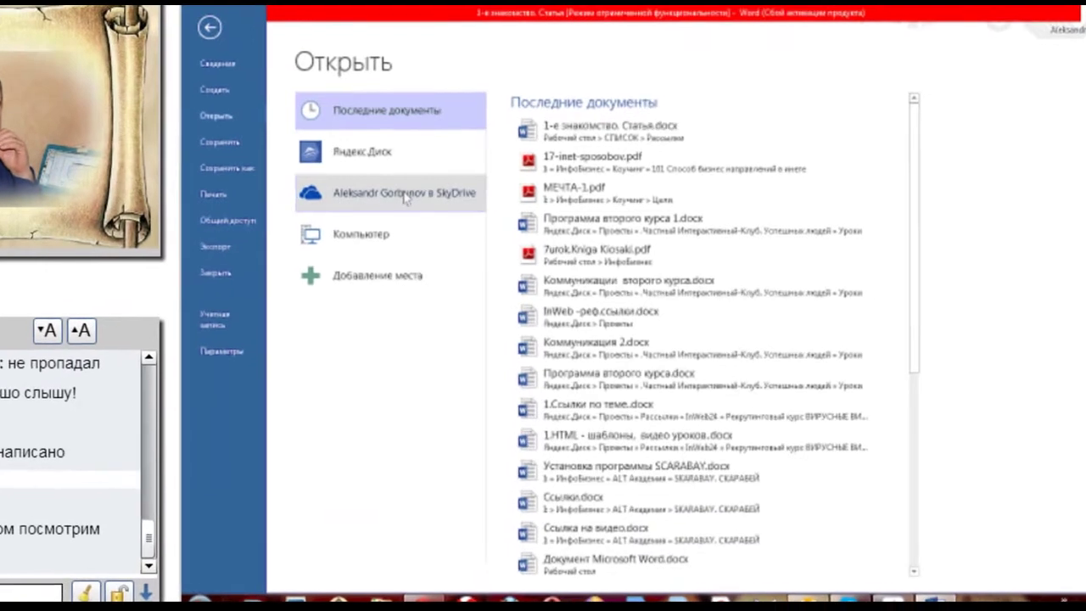
left_click(241, 64)
- Preview the Титульная страница cover gallery without choosing one, then start Изображения из Интернета
left_click(278, 46)
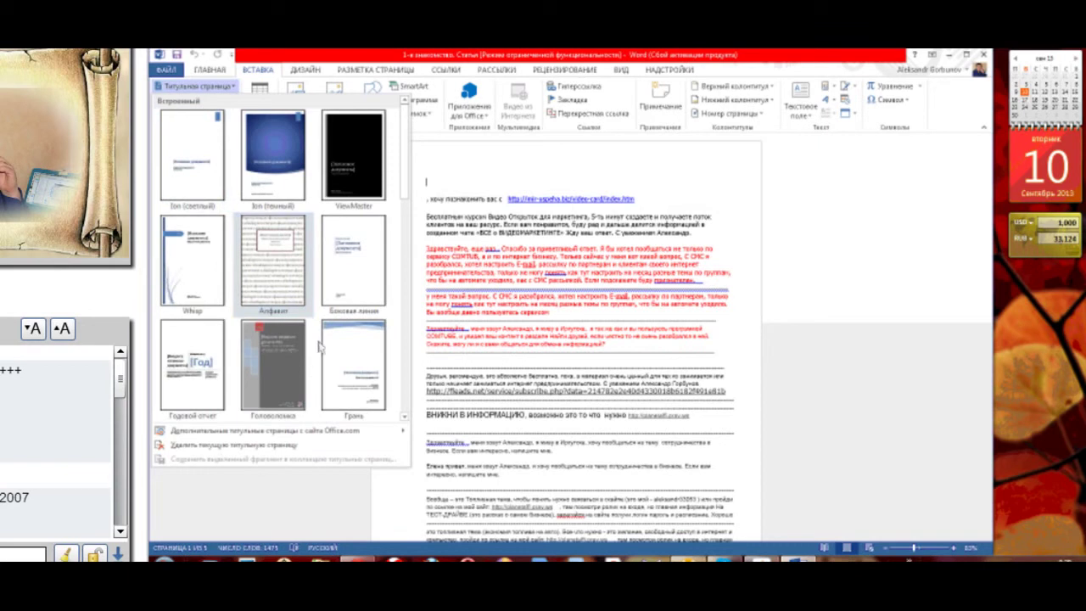
left_click(583, 162)
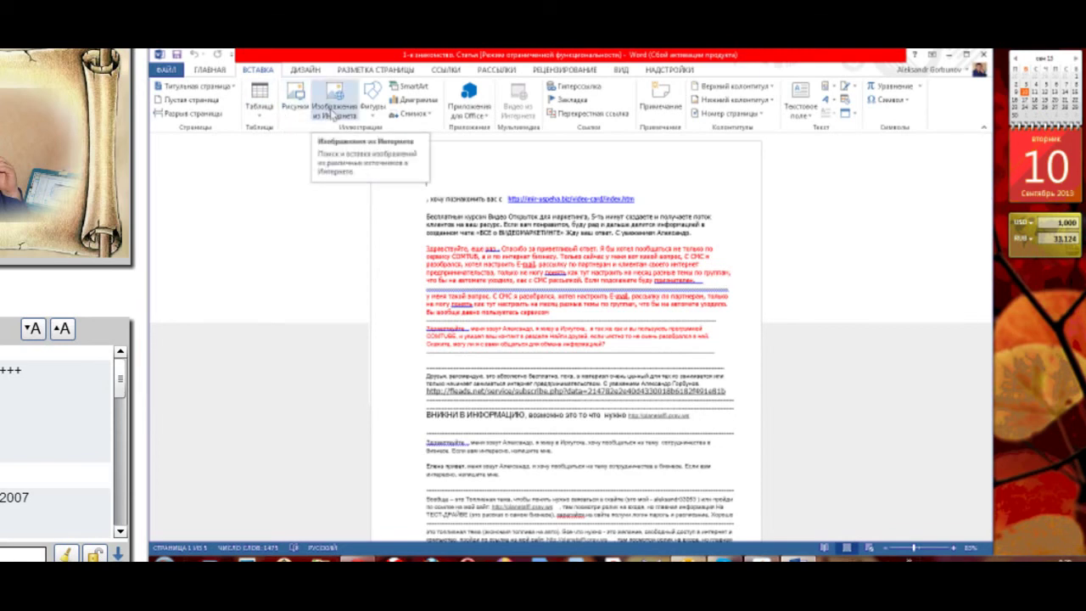
left_click(333, 115)
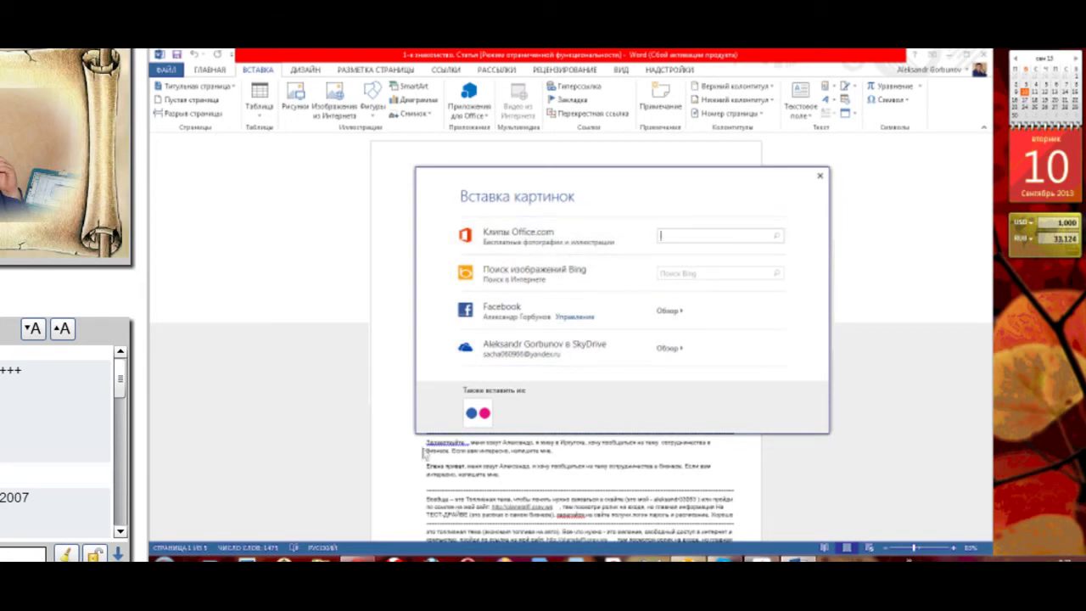
- Search Office.com clip art for лето
left_click(667, 273)
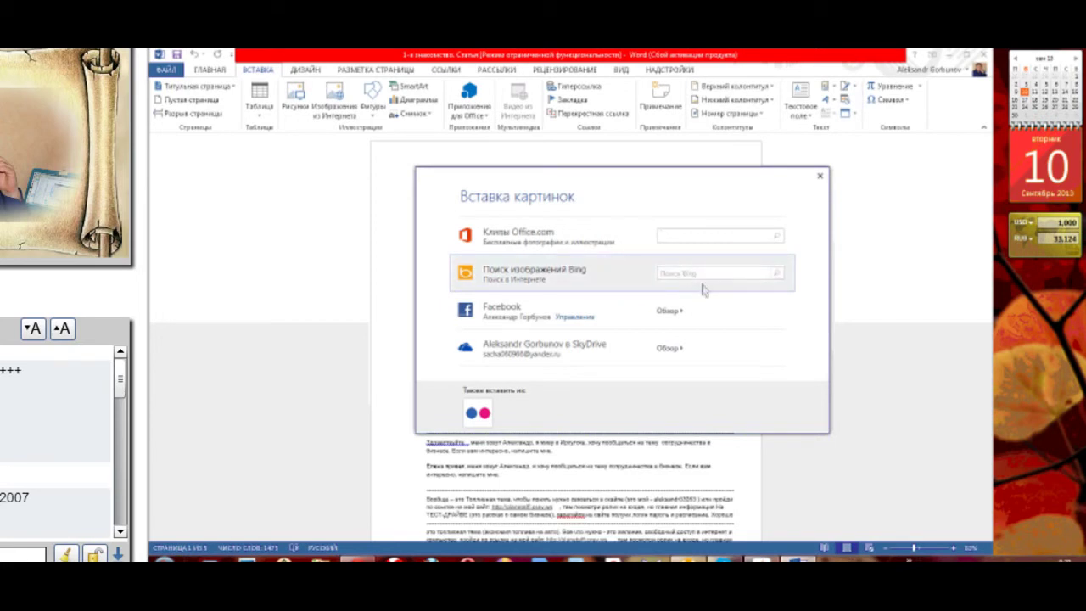
type("ав")
type("т")
type("о")
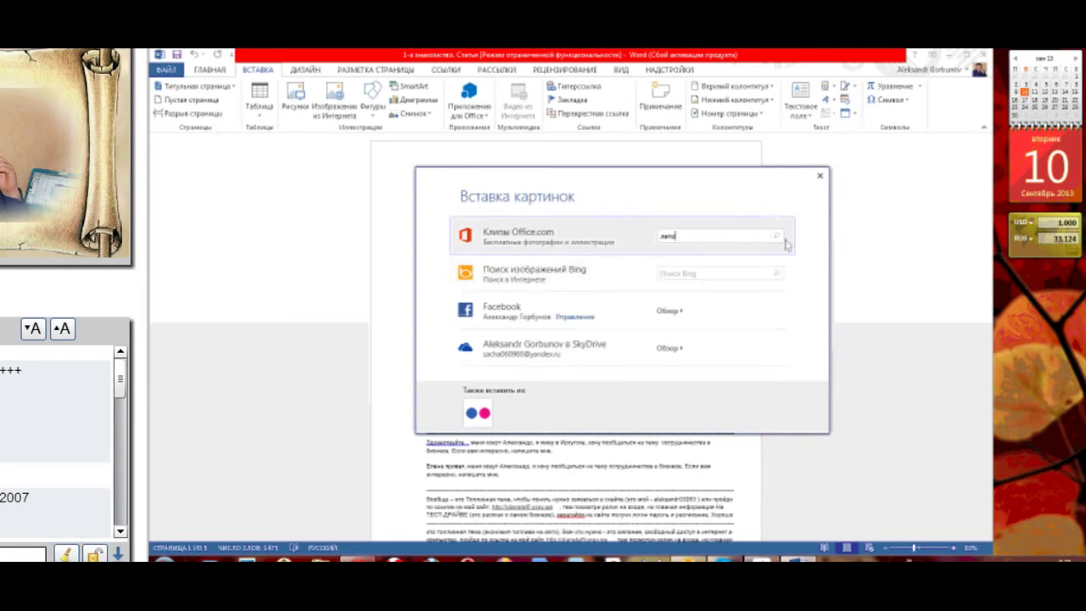
left_click(776, 237)
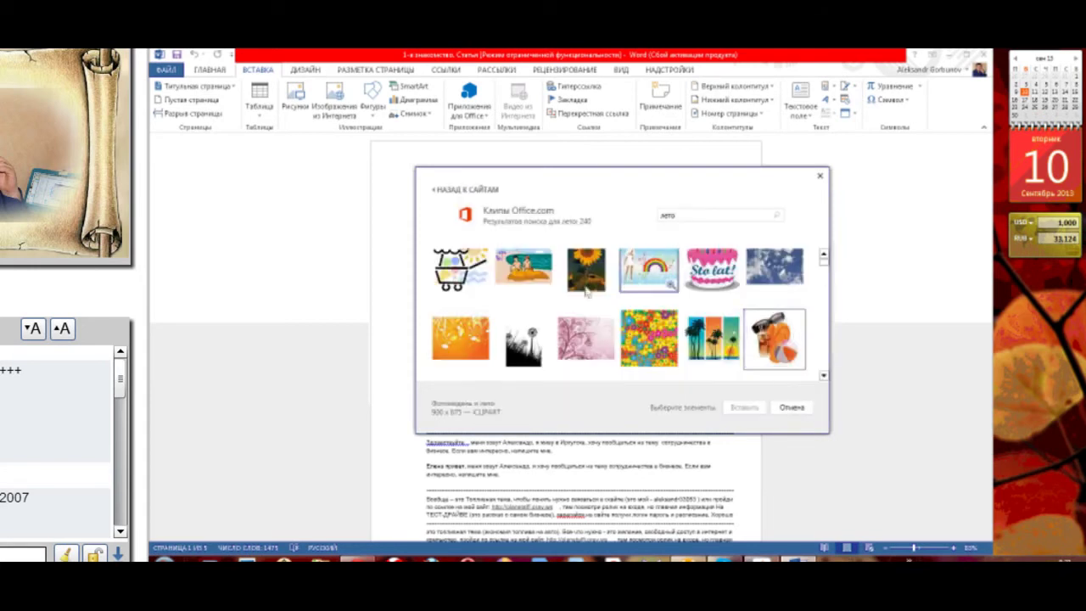
- Scroll through the 240 results and select the photo of a woman in a kayak
left_click(823, 377)
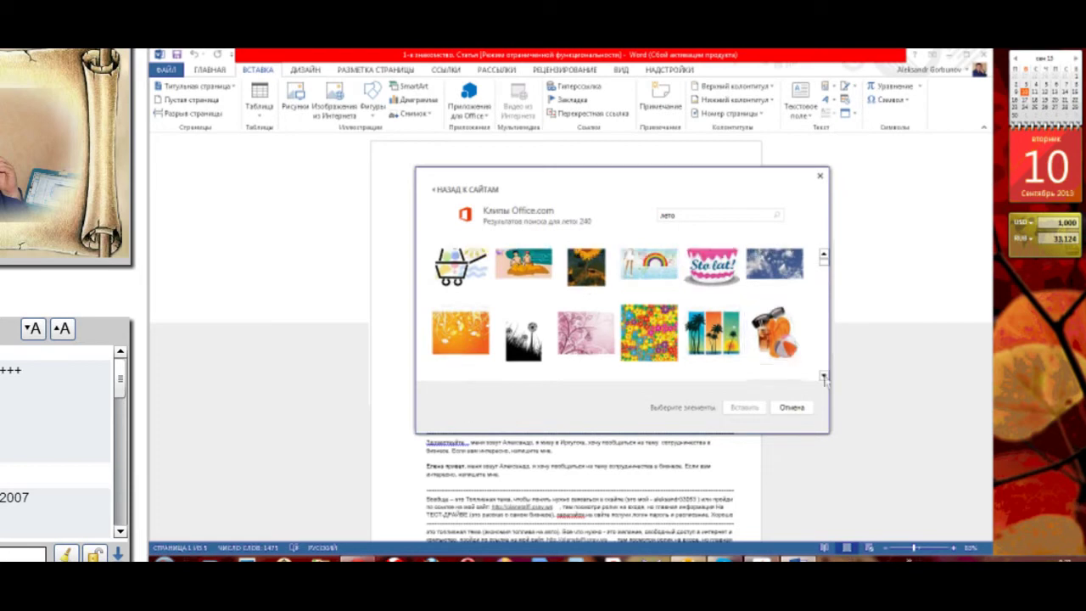
left_click(823, 377)
left_click(823, 377)
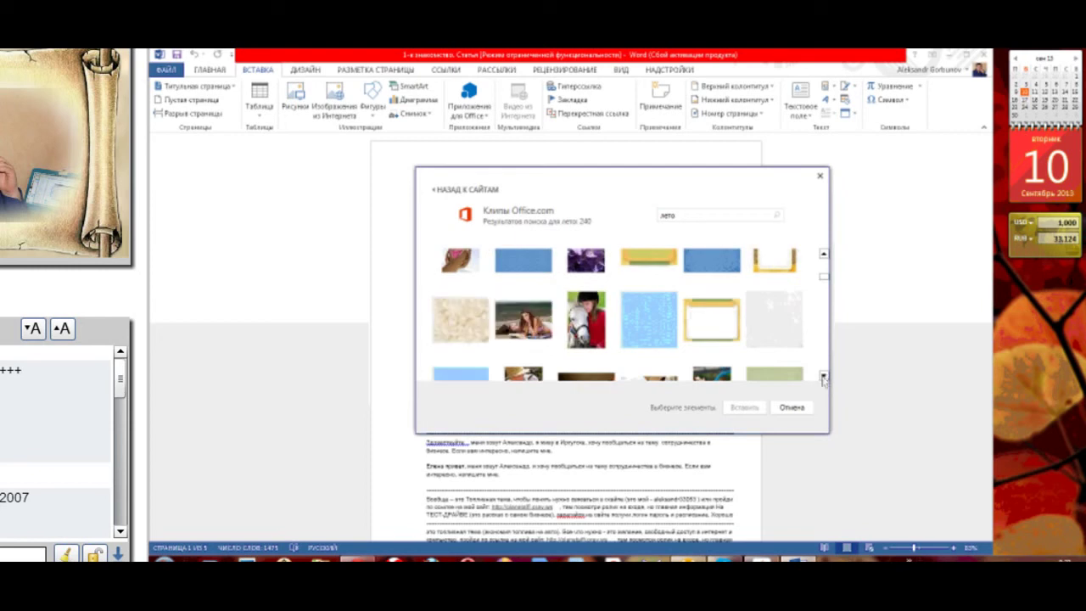
left_click(823, 377)
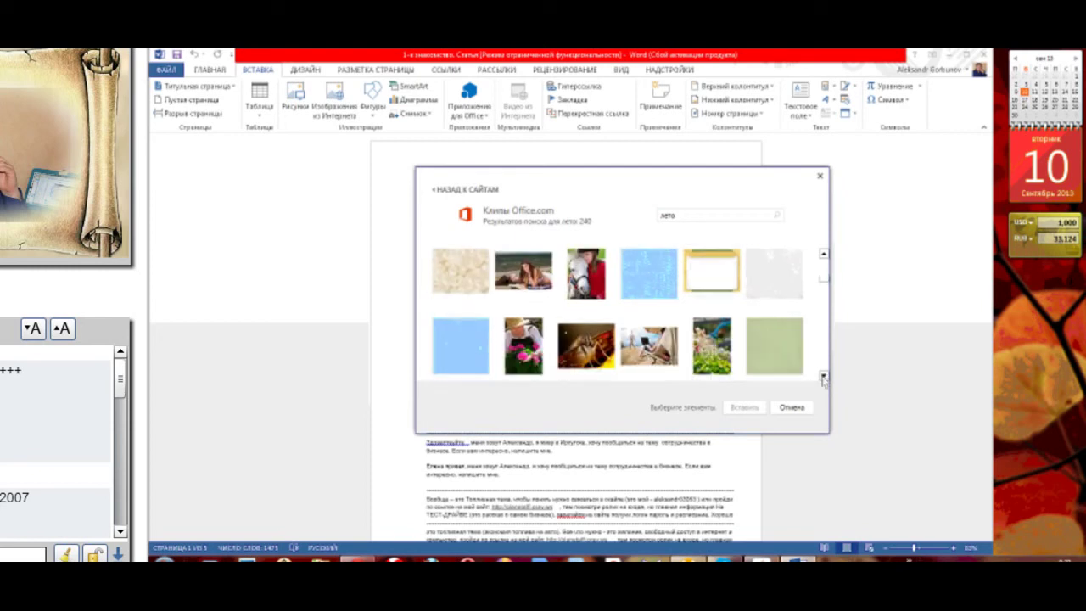
left_click(823, 377)
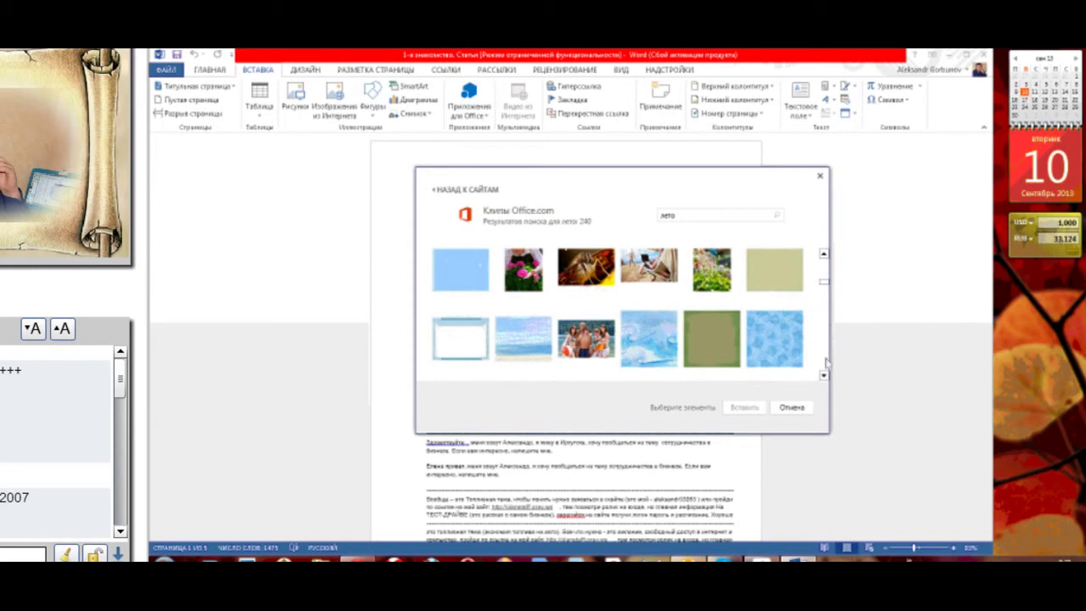
left_click(824, 376)
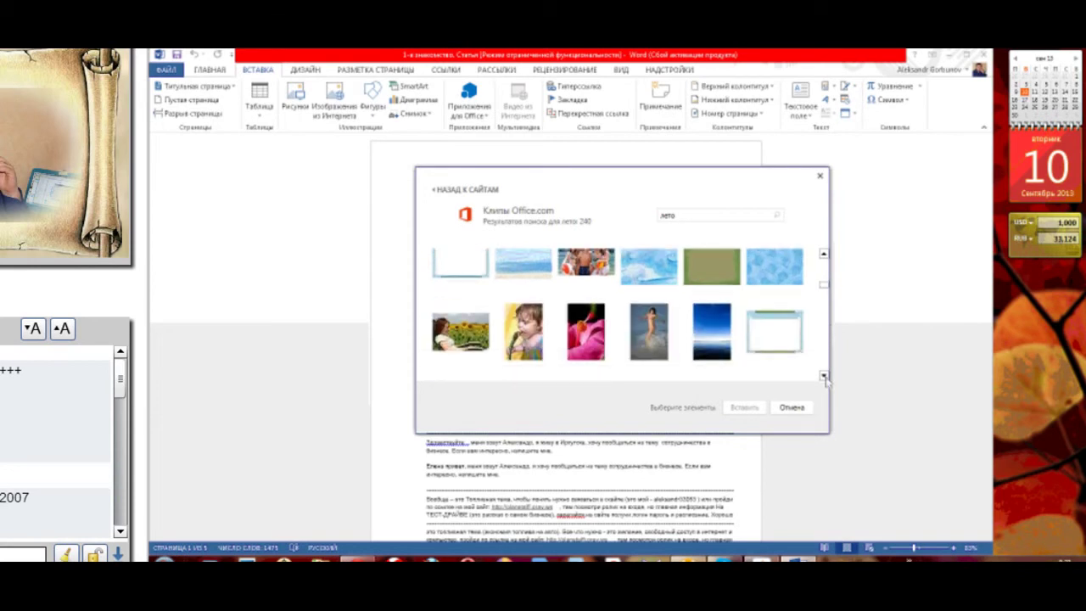
left_click(823, 376)
left_click(823, 376)
left_click(823, 376)
left_click(824, 376)
left_click(823, 376)
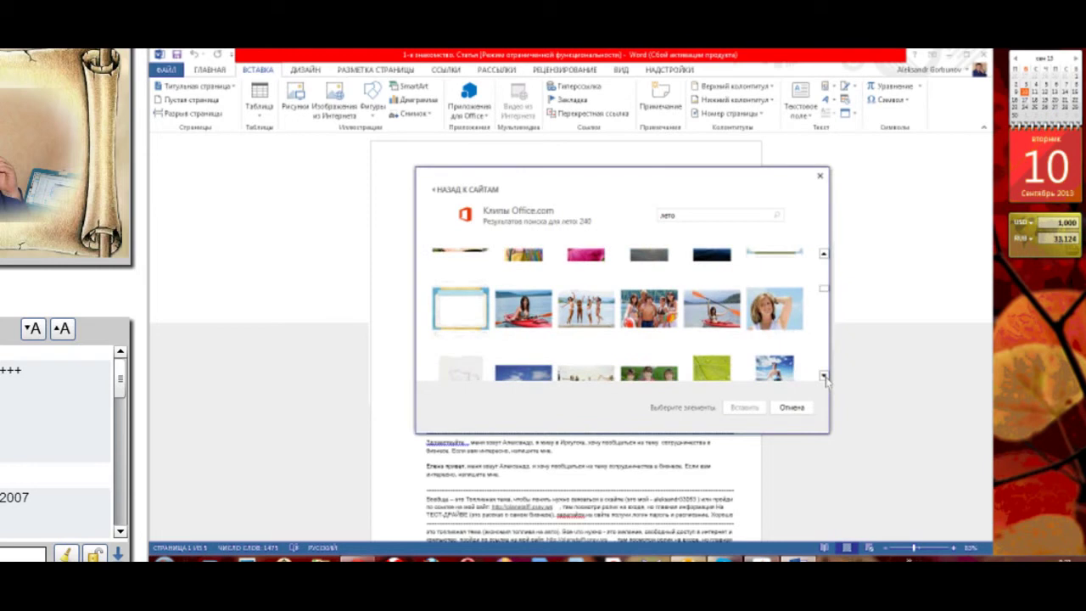
left_click(523, 308)
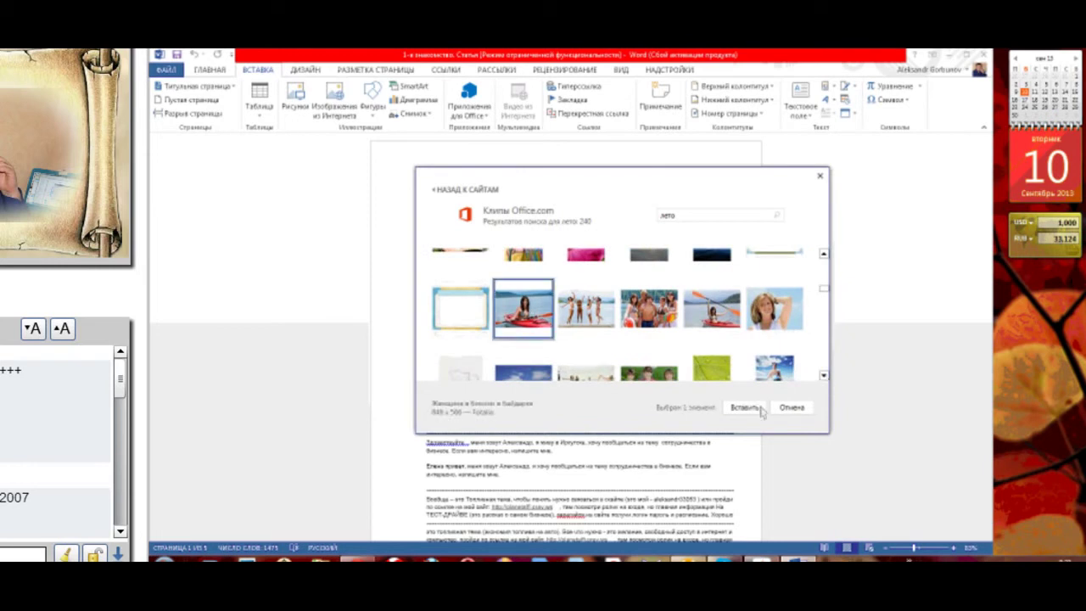
- Insert the kayak photo at the top of the article and shrink it to about 3 × 4.6 cm
left_click(760, 409)
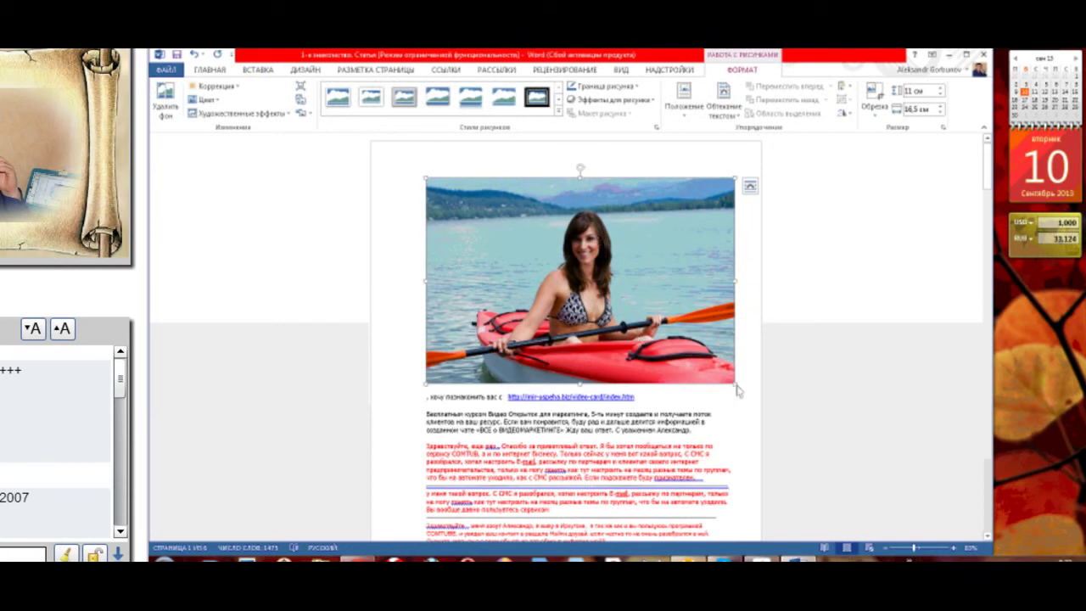
left_click_drag(737, 389, 508, 241)
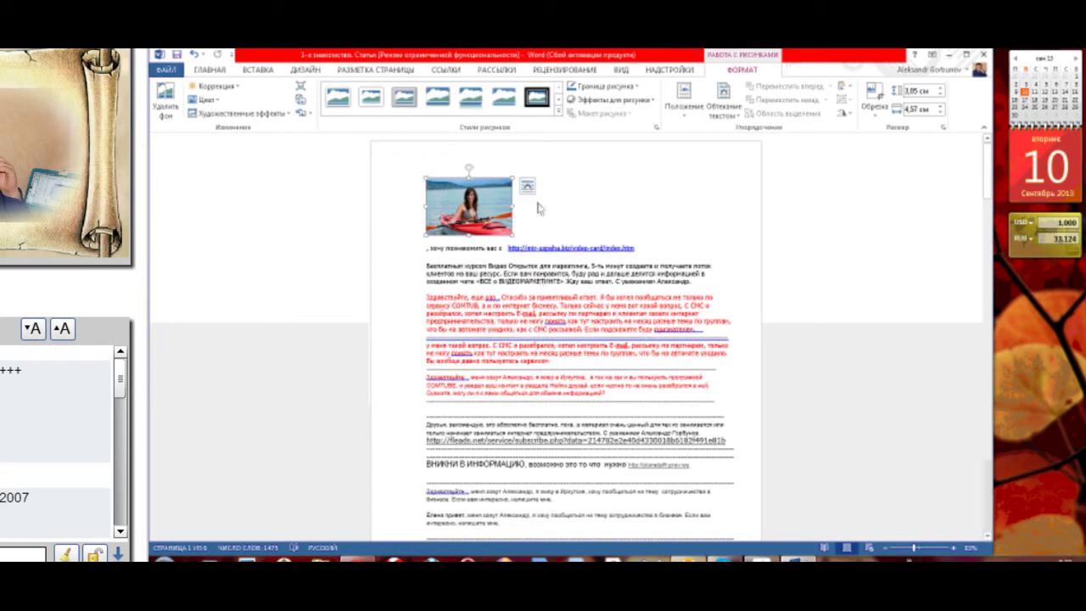
left_click(530, 189)
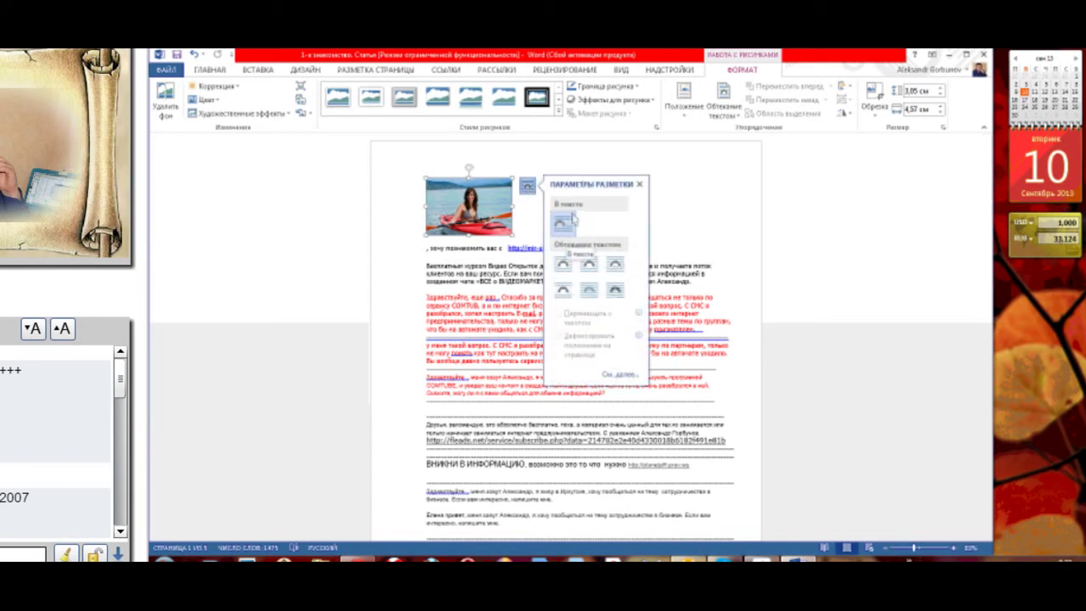
- Try each text-wrapping style on the kayak photo and settle on Square wrapping
left_click(567, 268)
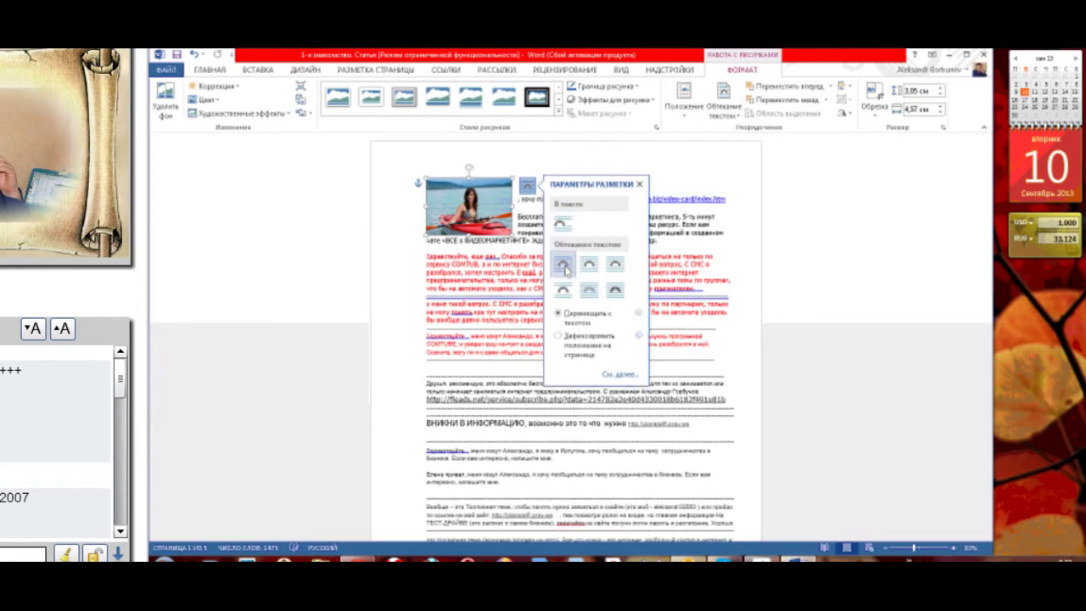
left_click(589, 264)
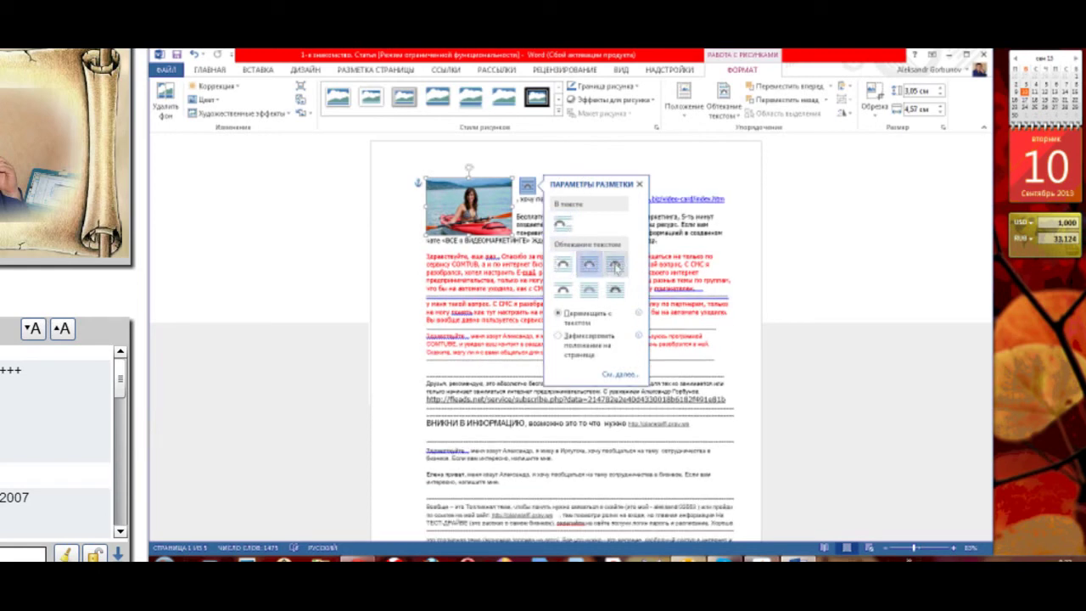
left_click(616, 266)
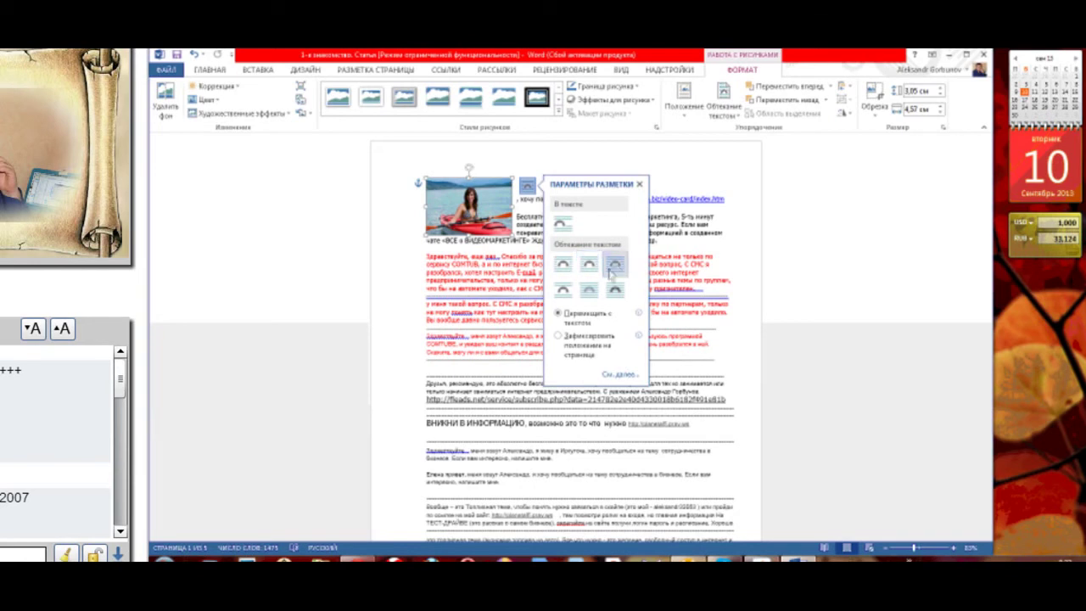
left_click(564, 291)
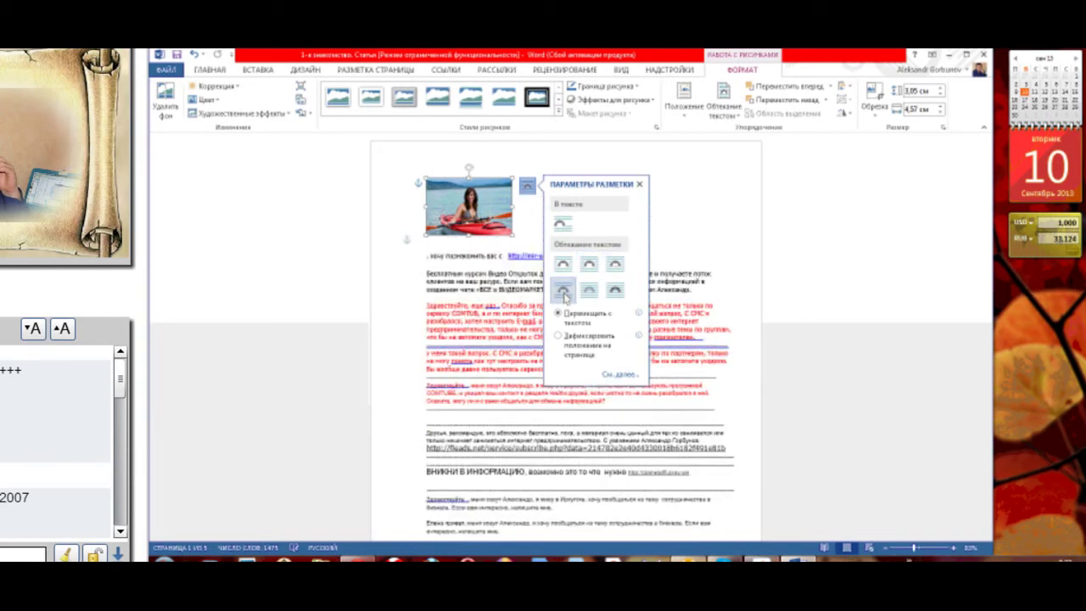
left_click(590, 291)
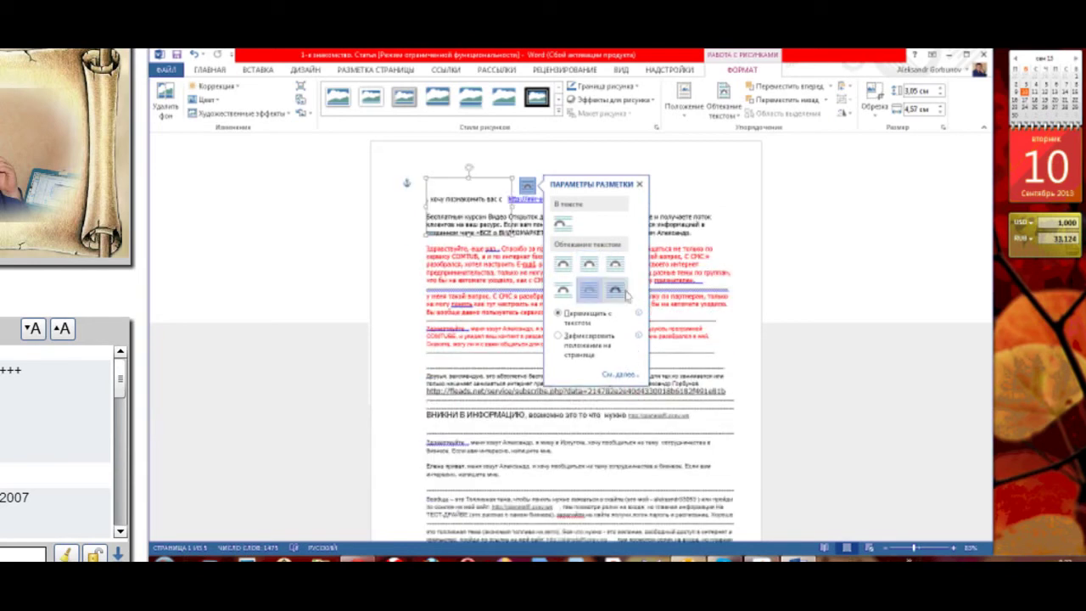
left_click(616, 292)
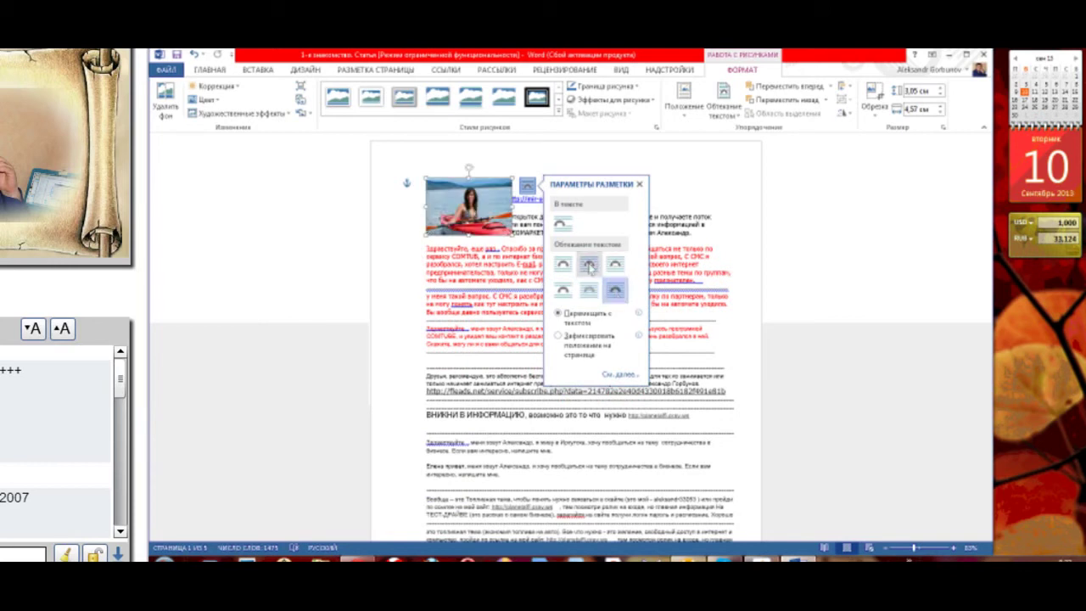
left_click(589, 266)
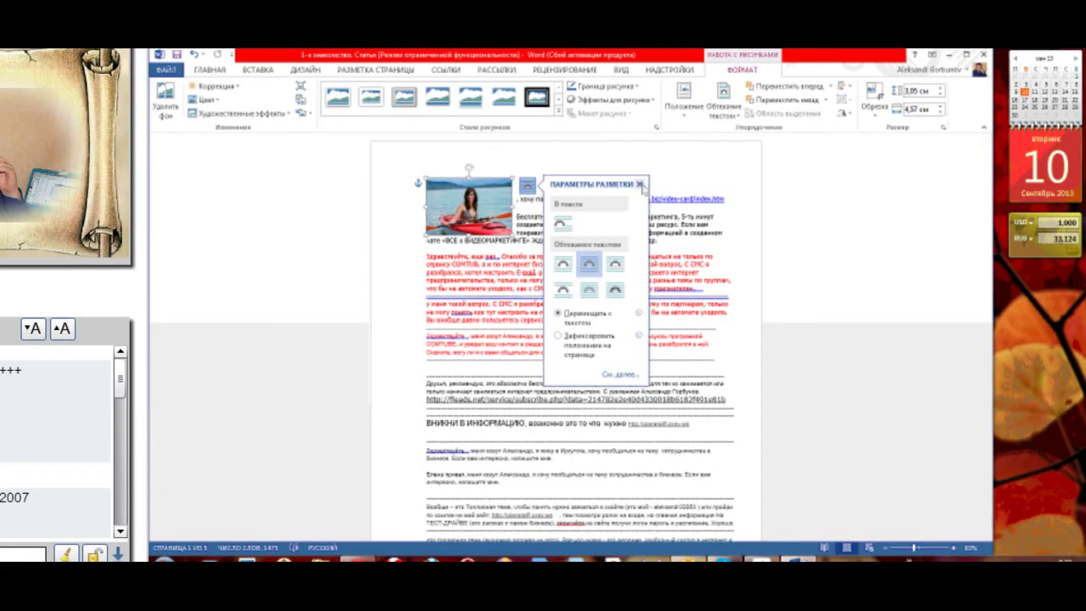
left_click(430, 208)
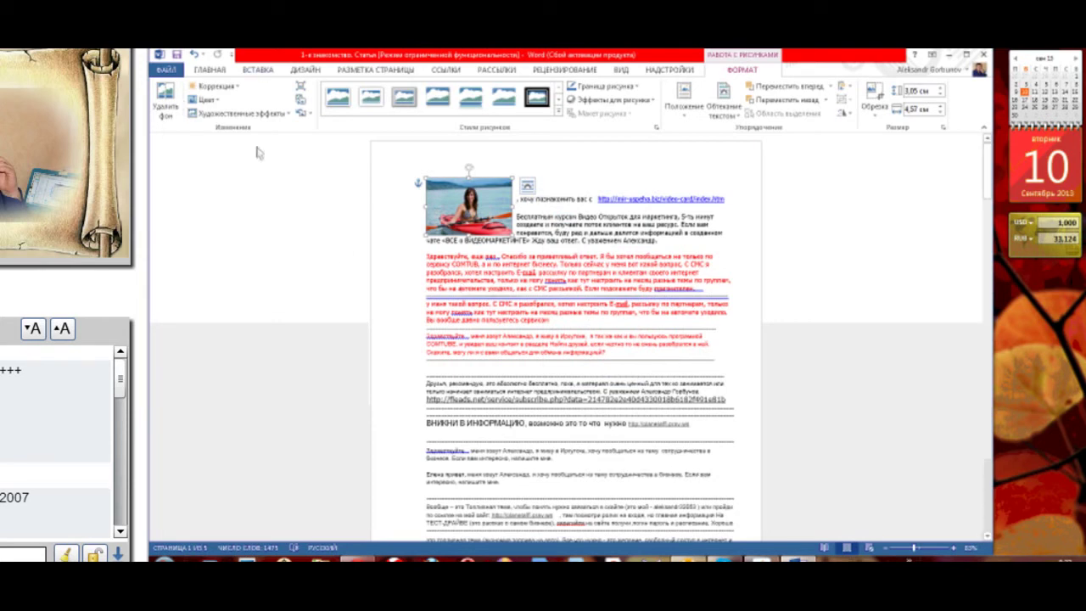
left_click(259, 69)
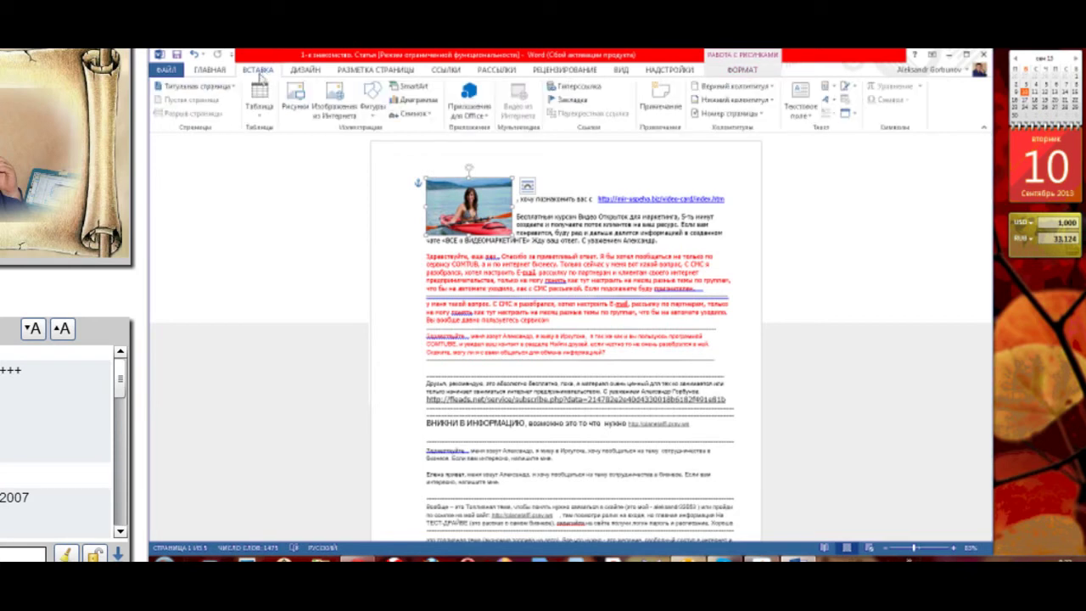
left_click(374, 111)
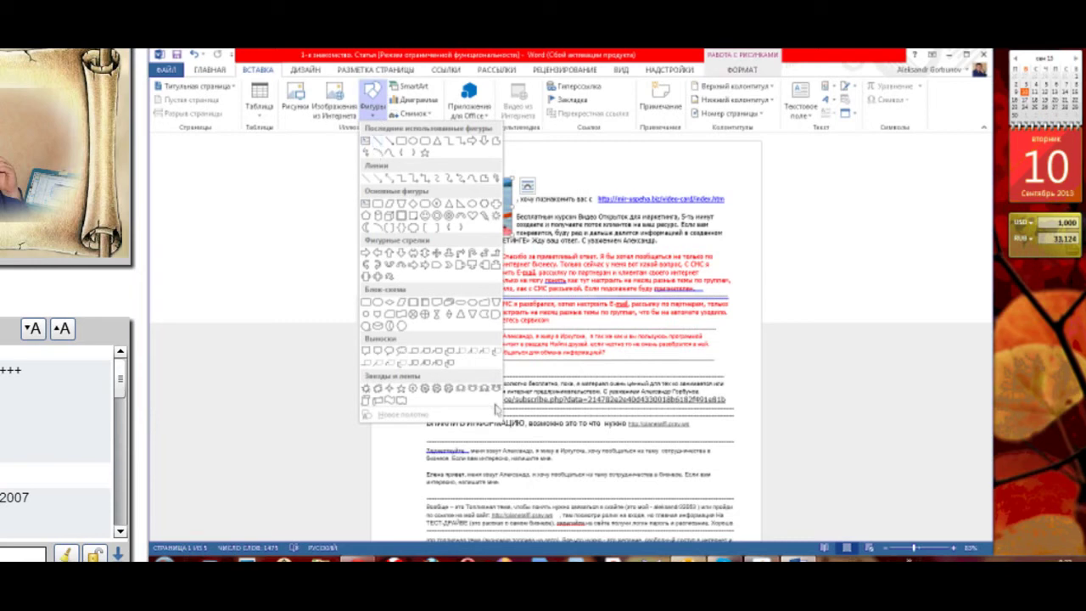
left_click(342, 172)
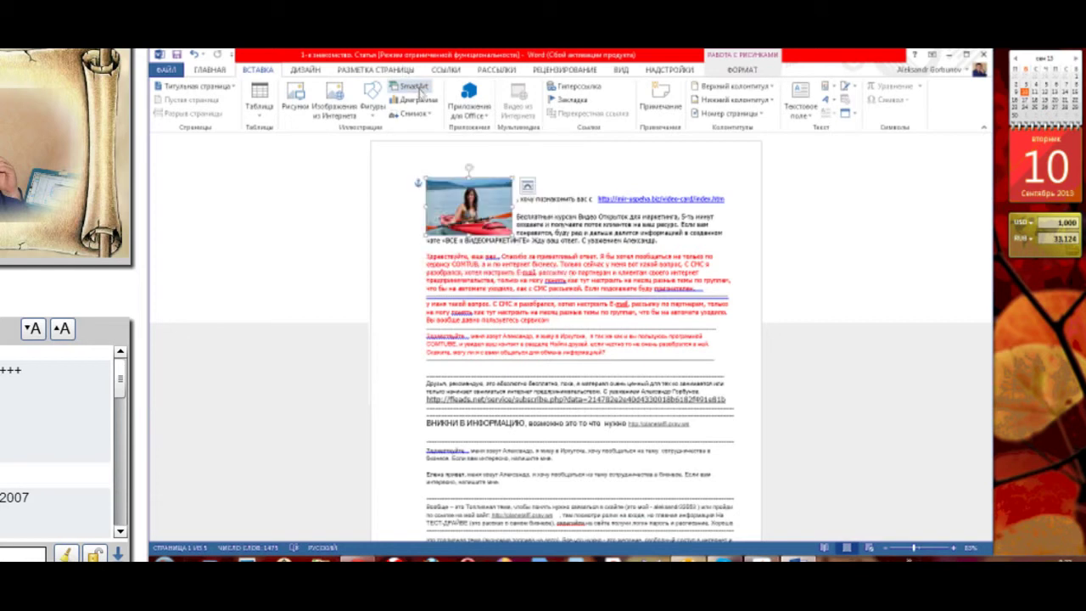
left_click(415, 88)
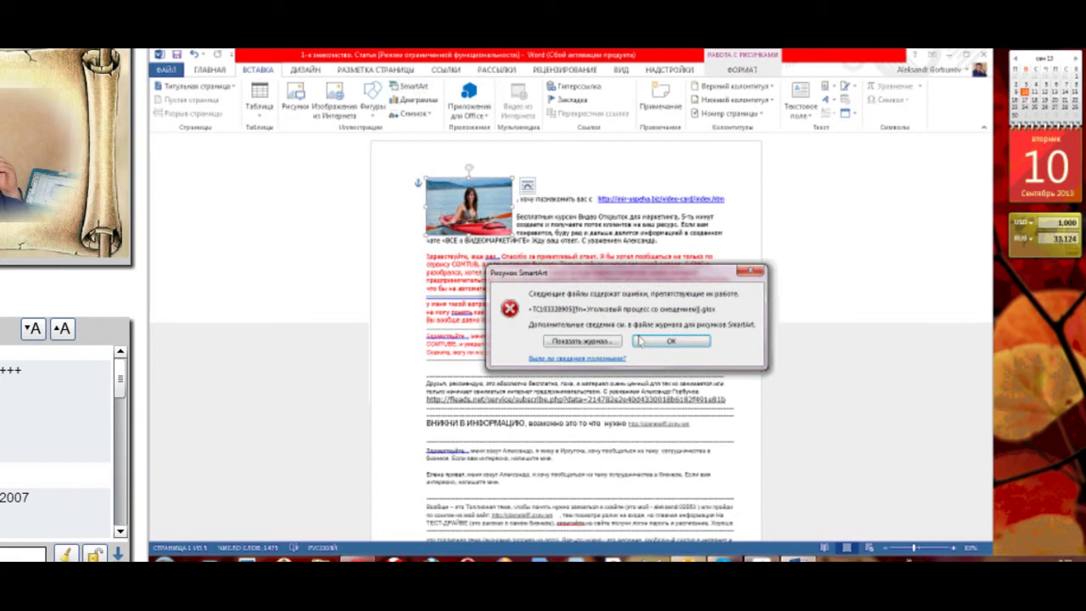
left_click(751, 270)
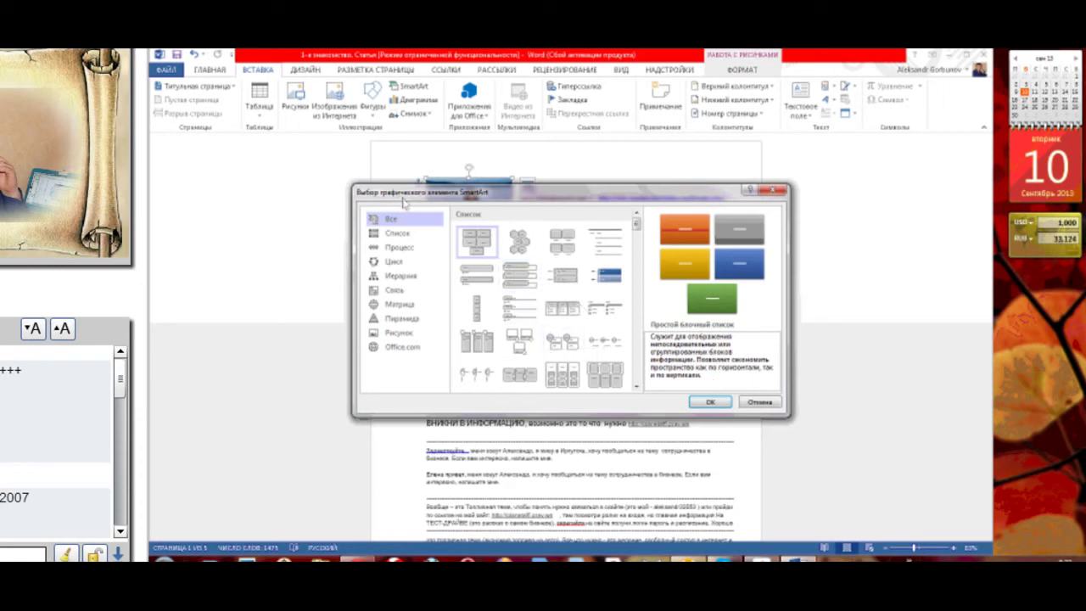
left_click(764, 404)
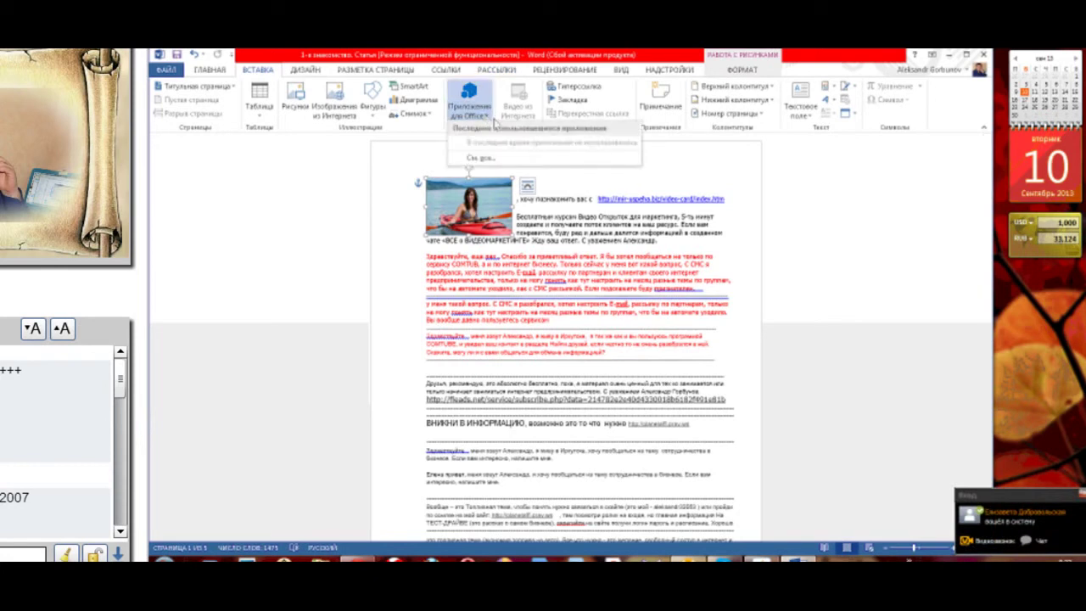
left_click(487, 121)
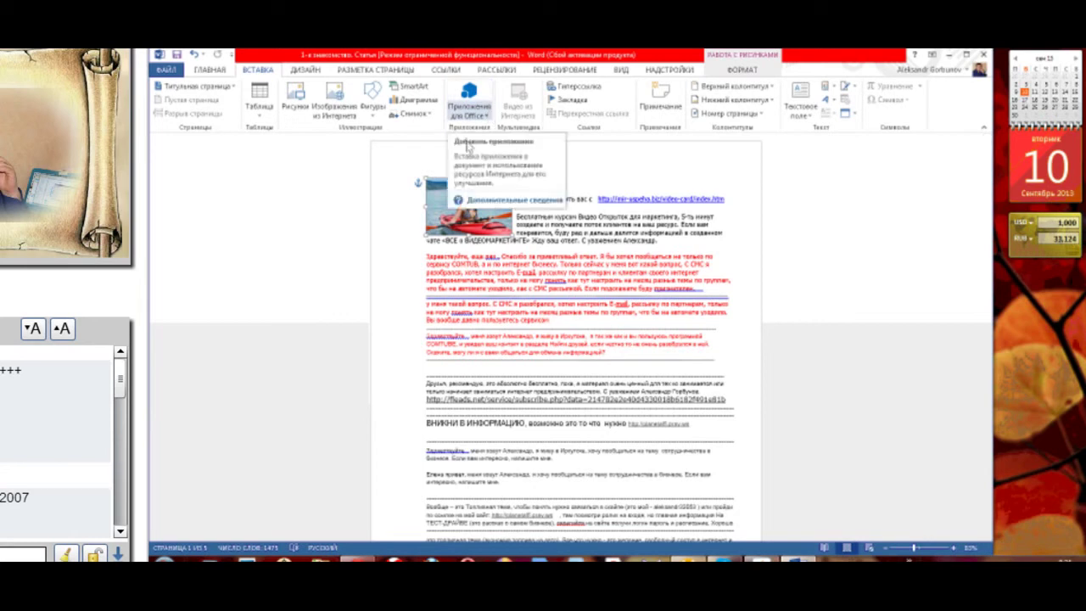
left_click(198, 204)
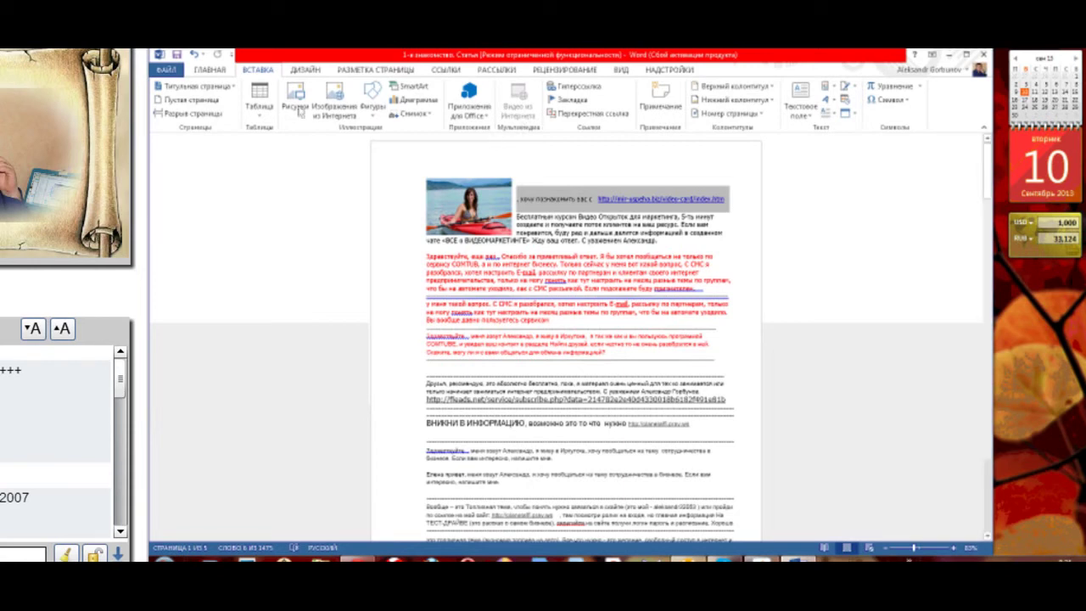
- Open the recent PDF 7urok.Kniga Kiosaki.pdf from the Открыть list
left_click(166, 70)
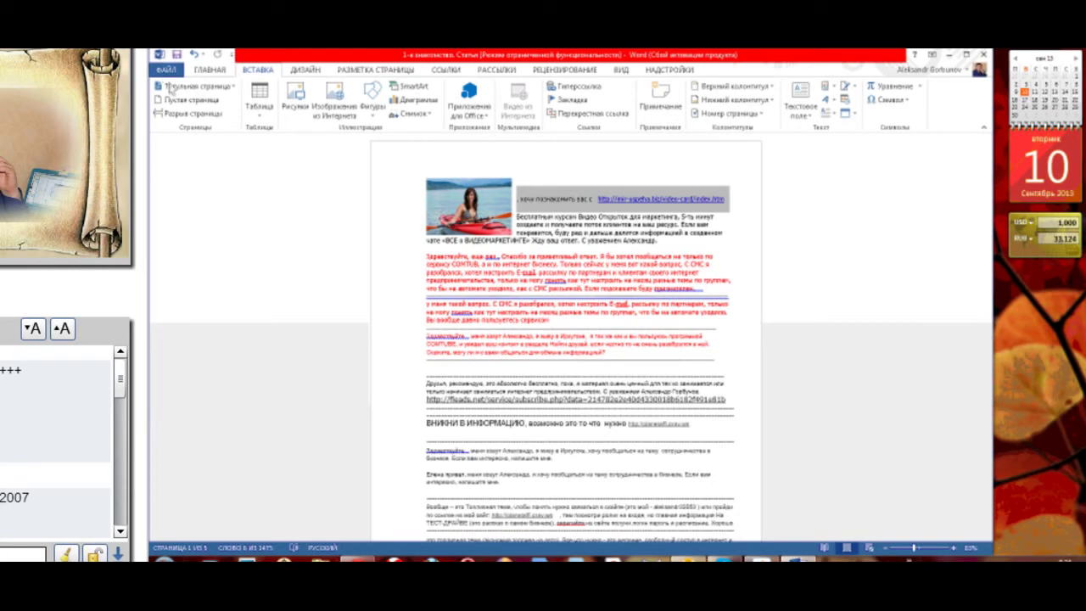
left_click(182, 142)
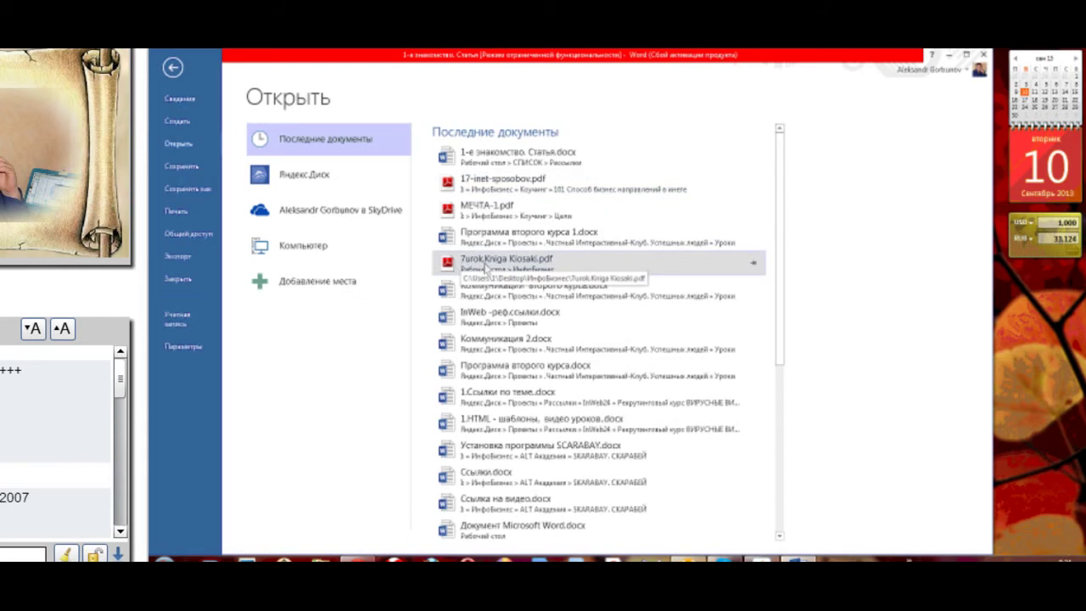
left_click(486, 265)
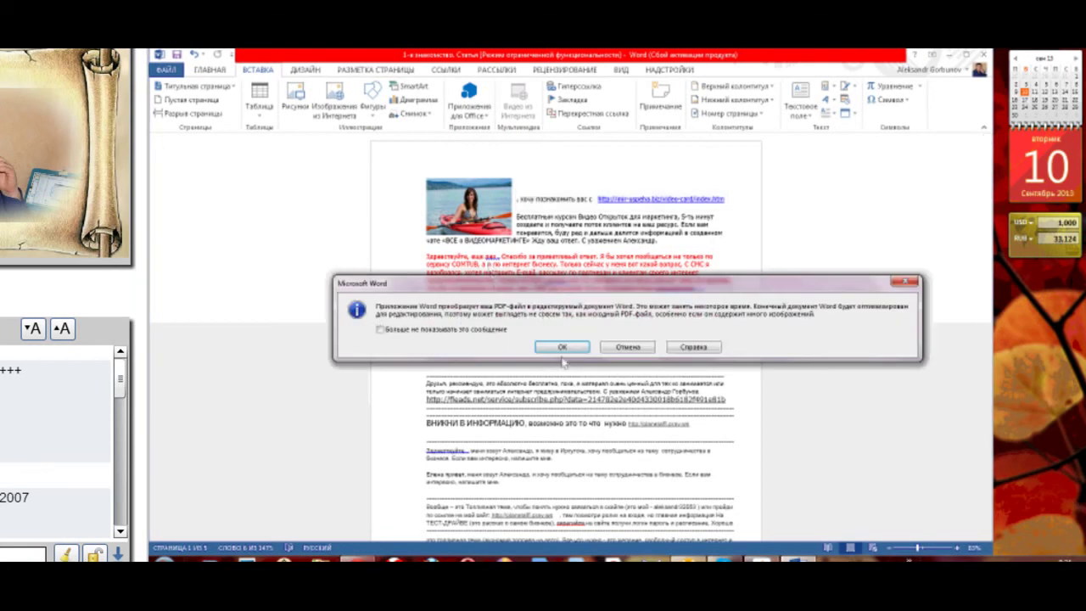
- Accept the PDF conversion, review the Kiosaki book, then close its window
left_click(562, 348)
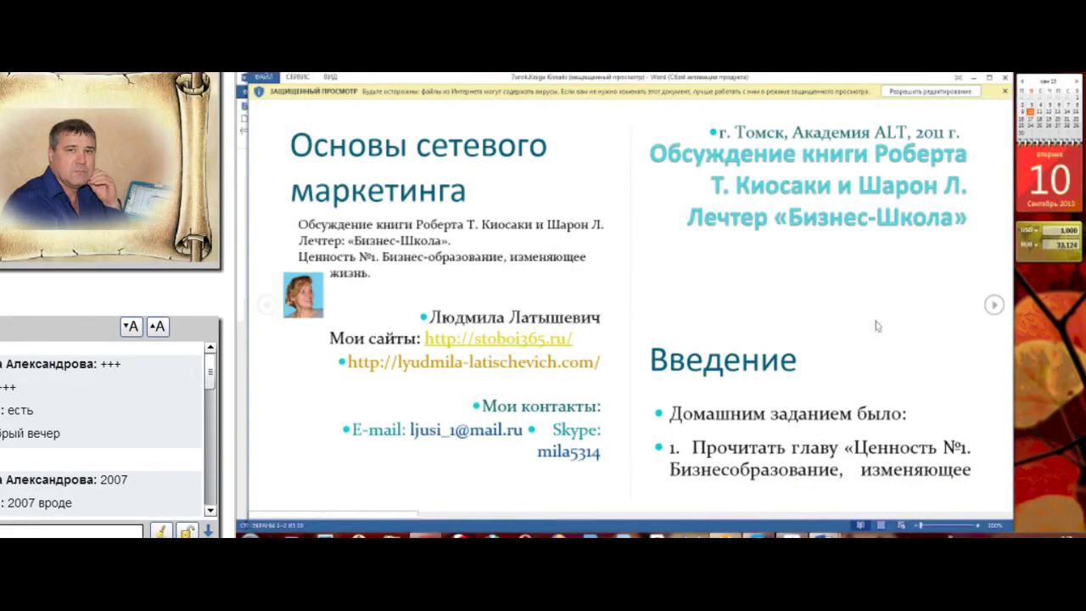
left_click(1005, 78)
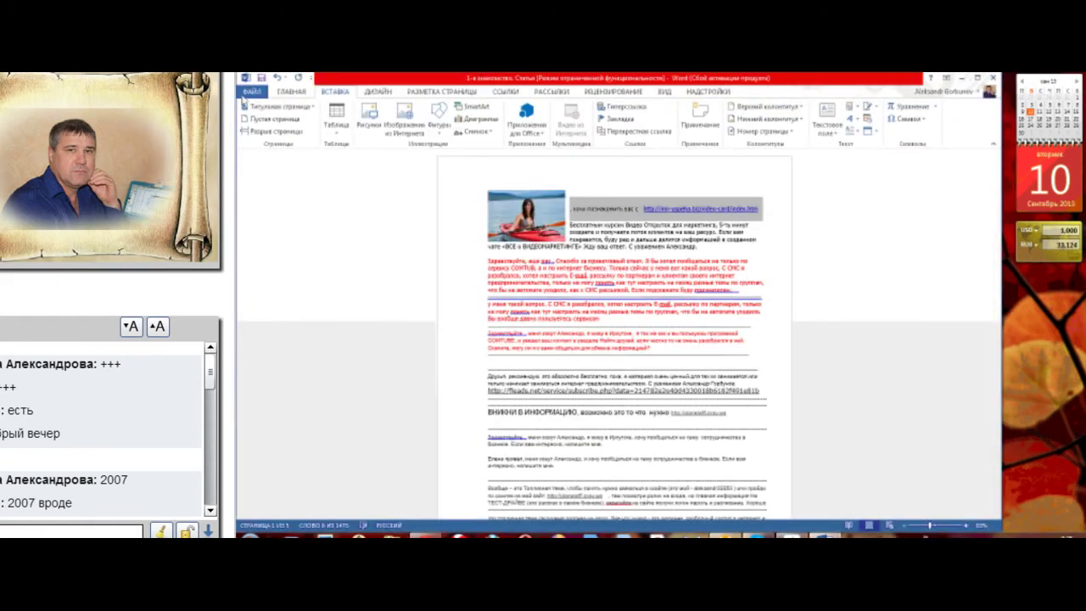
- Open 17-inet-sposobov.pdf from the recent documents list
left_click(249, 92)
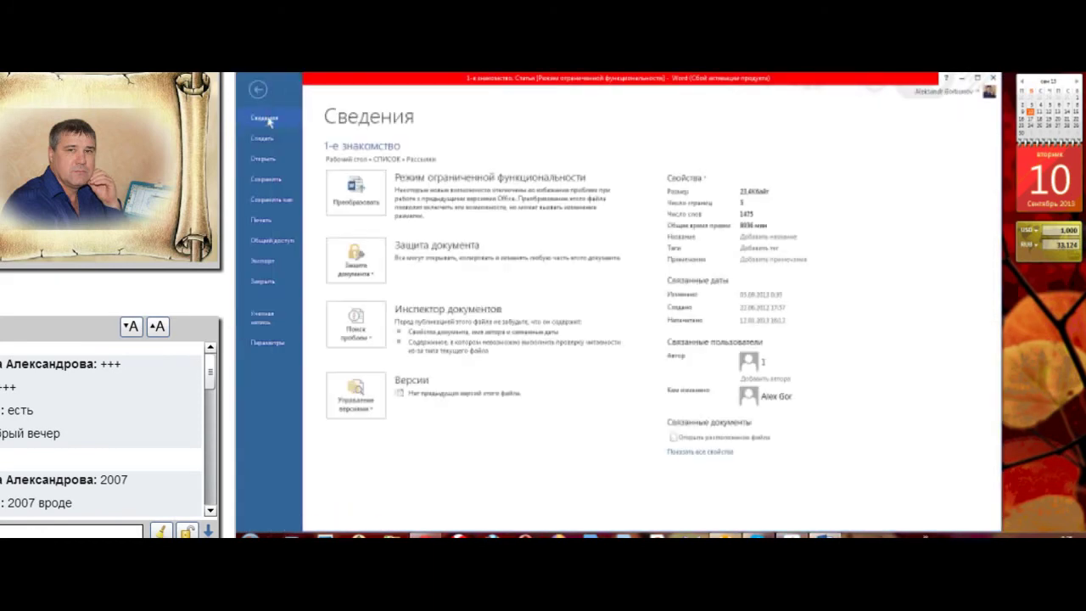
left_click(267, 159)
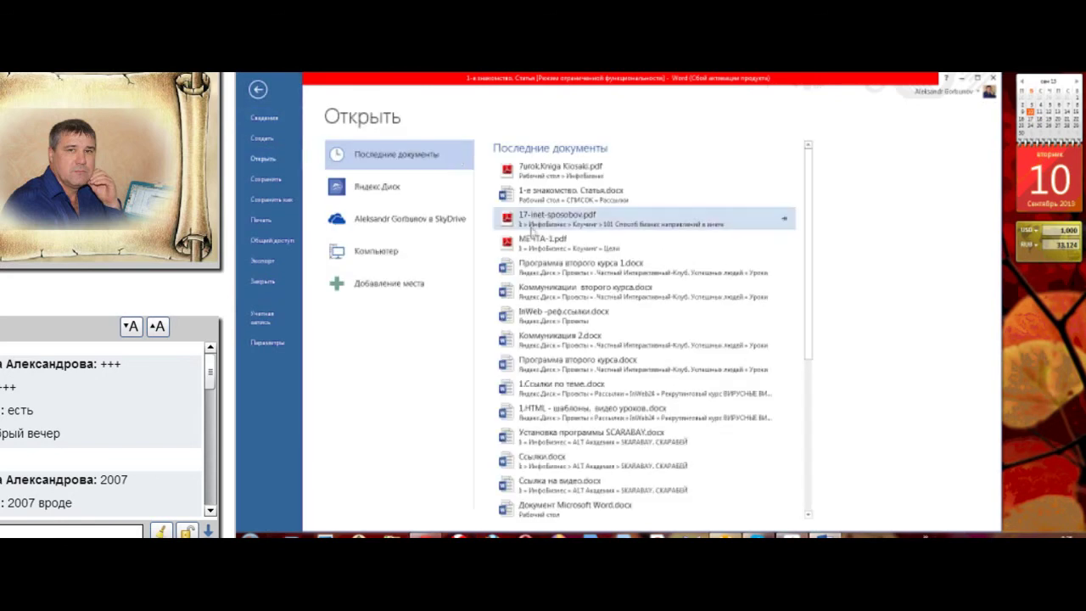
left_click(557, 219)
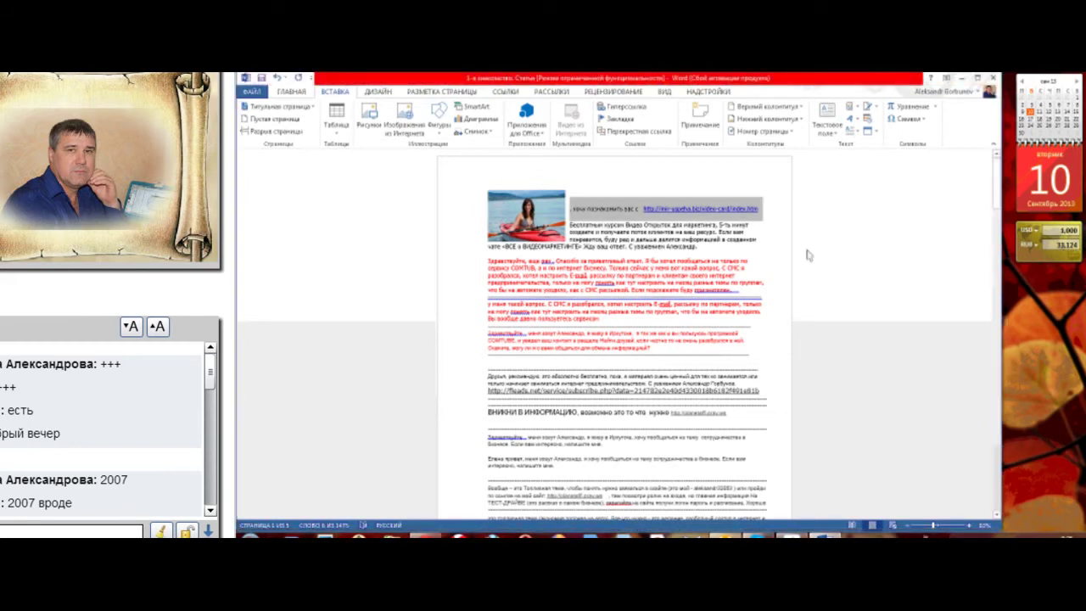
- Accept the PDF conversion, go to page 3 and add a blank line before 'Книга у вас в руках'
key("Return")
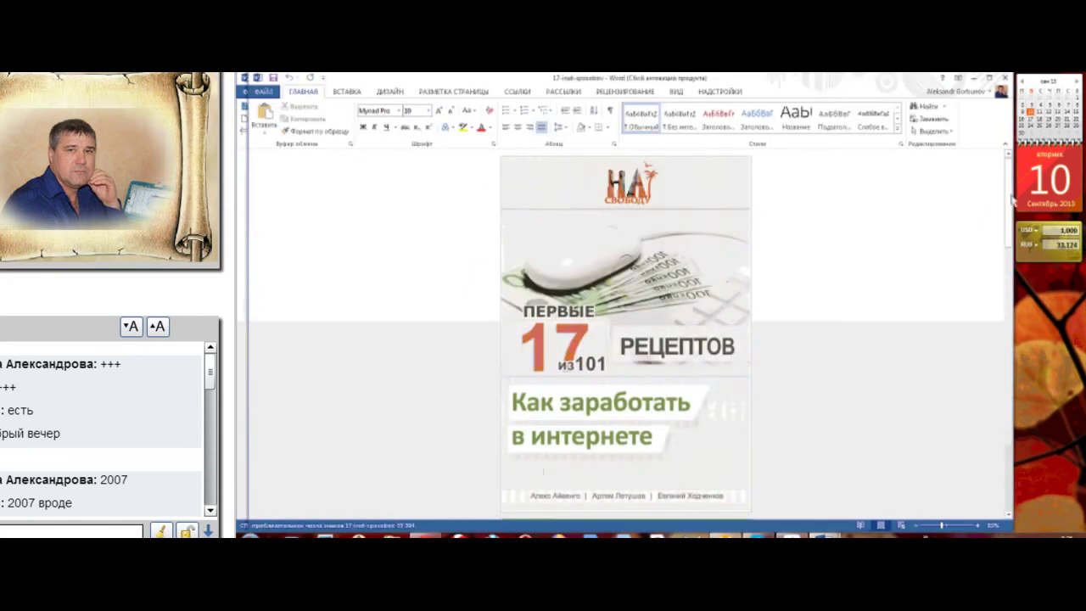
left_click_drag(1012, 199, 1056, 305)
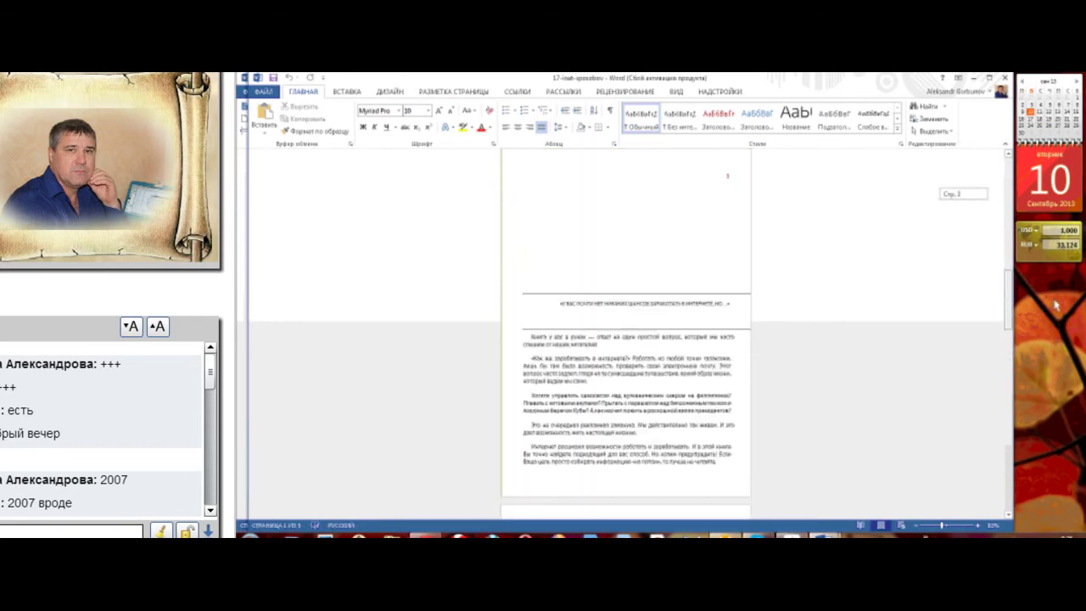
left_click_drag(1057, 305, 824, 291)
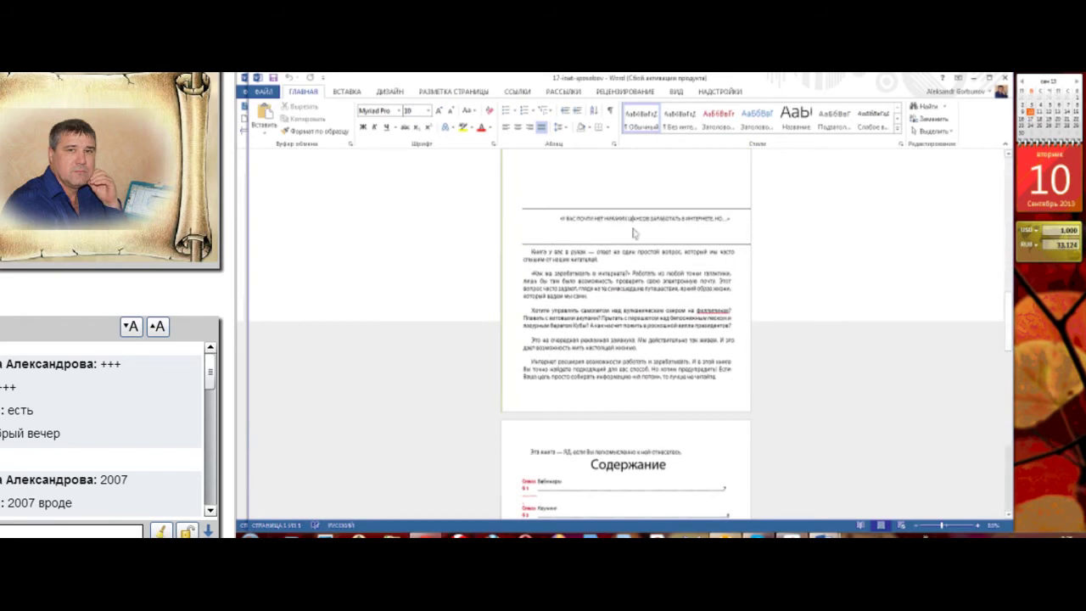
left_click(537, 232)
key("Return")
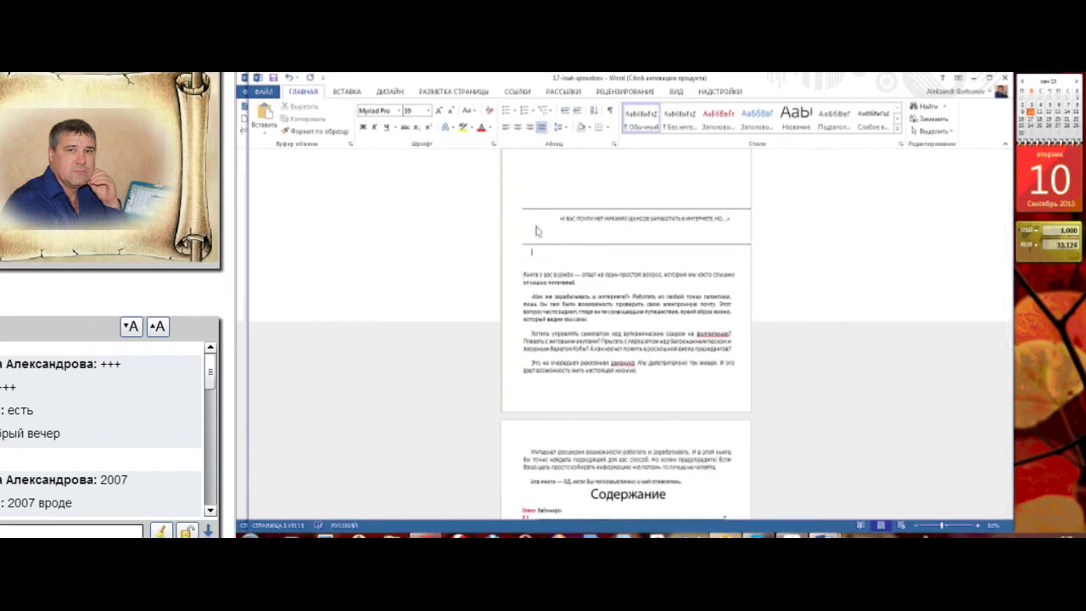
left_click(348, 95)
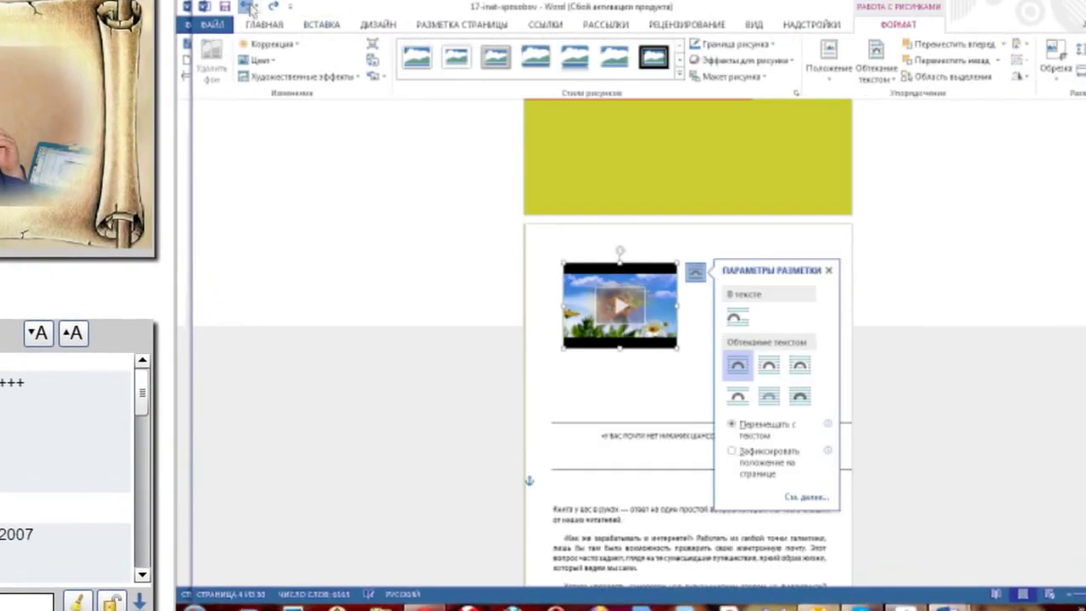
- Make text wrap around the video, then shrink it and place it beside the opening paragraphs
left_click(769, 365)
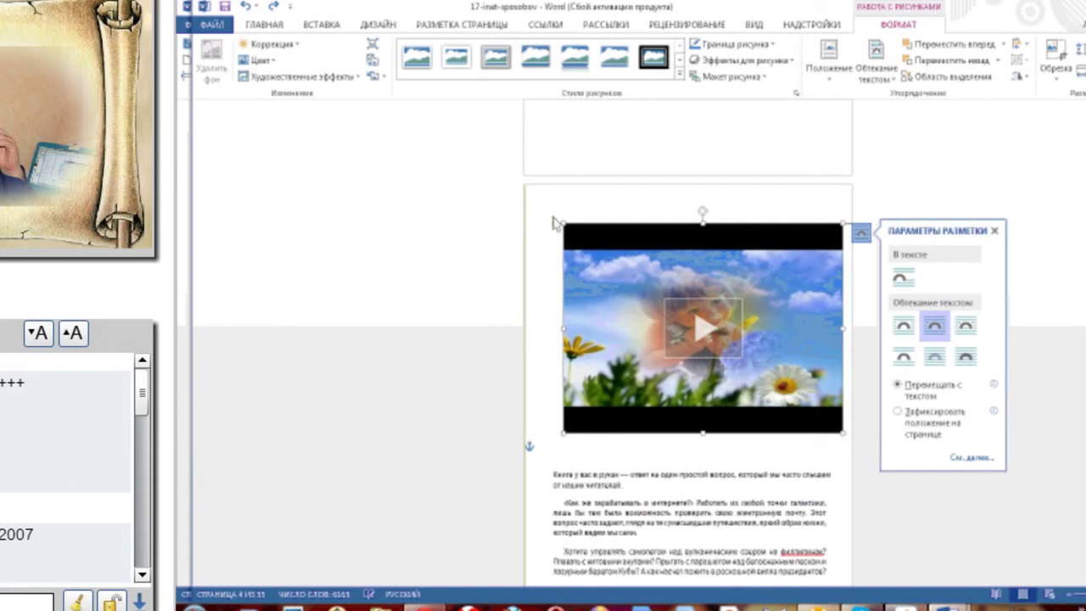
left_click_drag(566, 224, 592, 272)
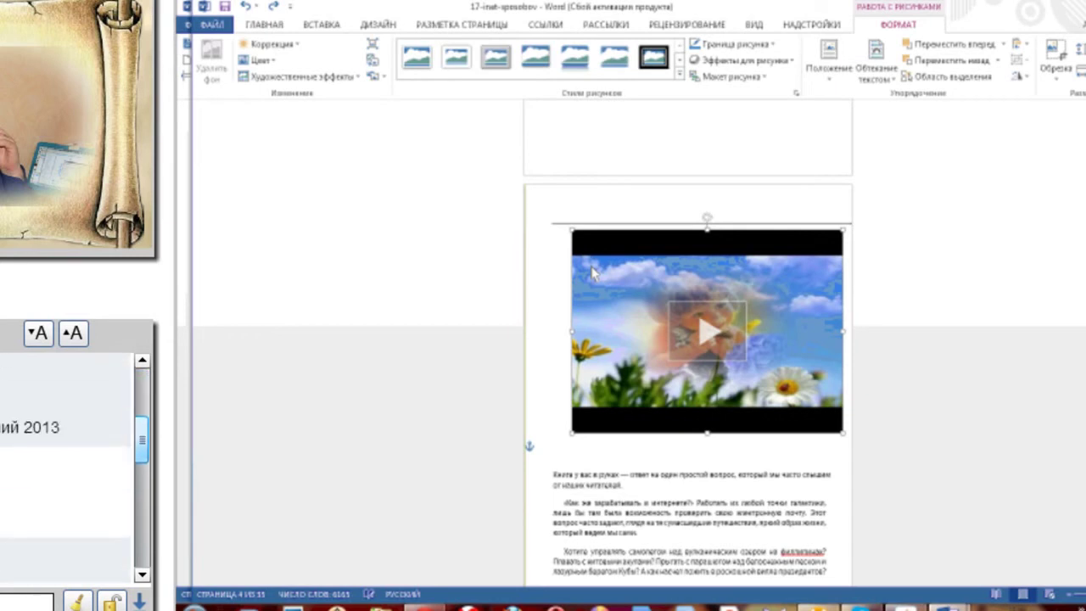
left_click_drag(592, 271, 647, 331)
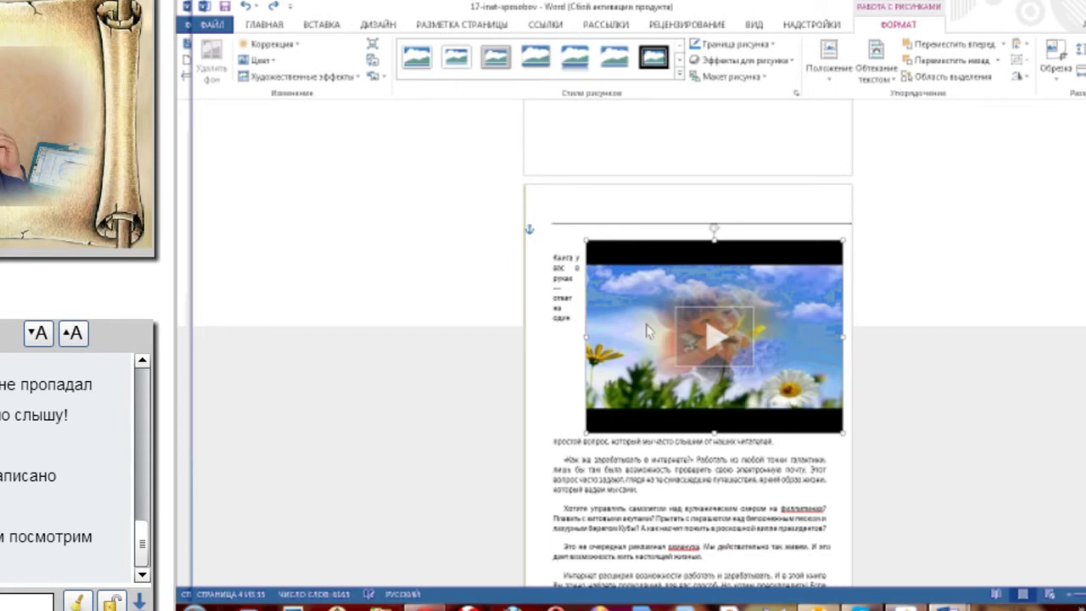
left_click_drag(647, 331, 720, 364)
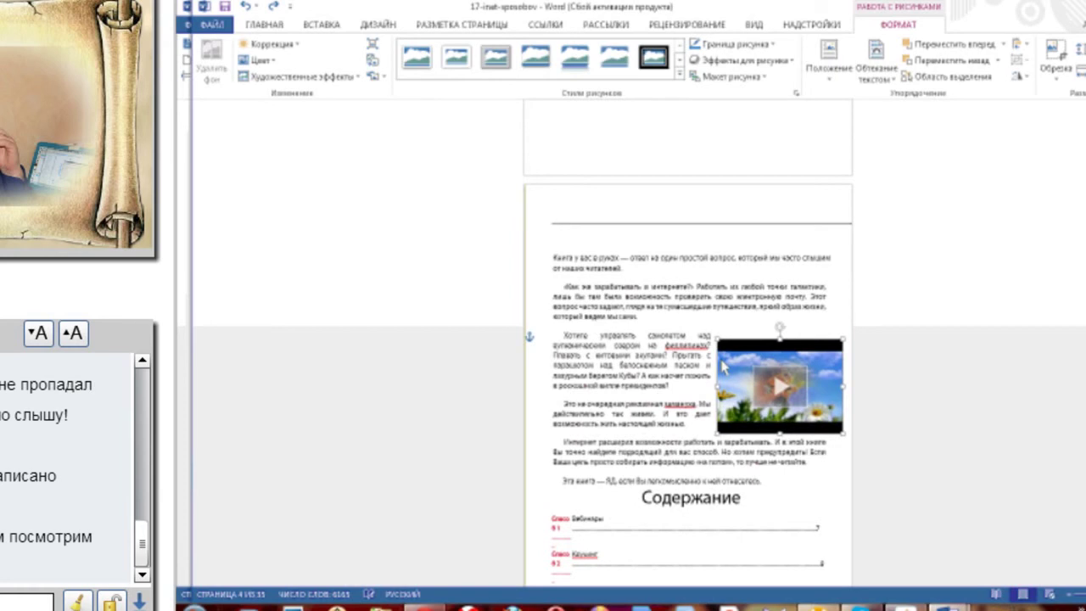
left_click(724, 363)
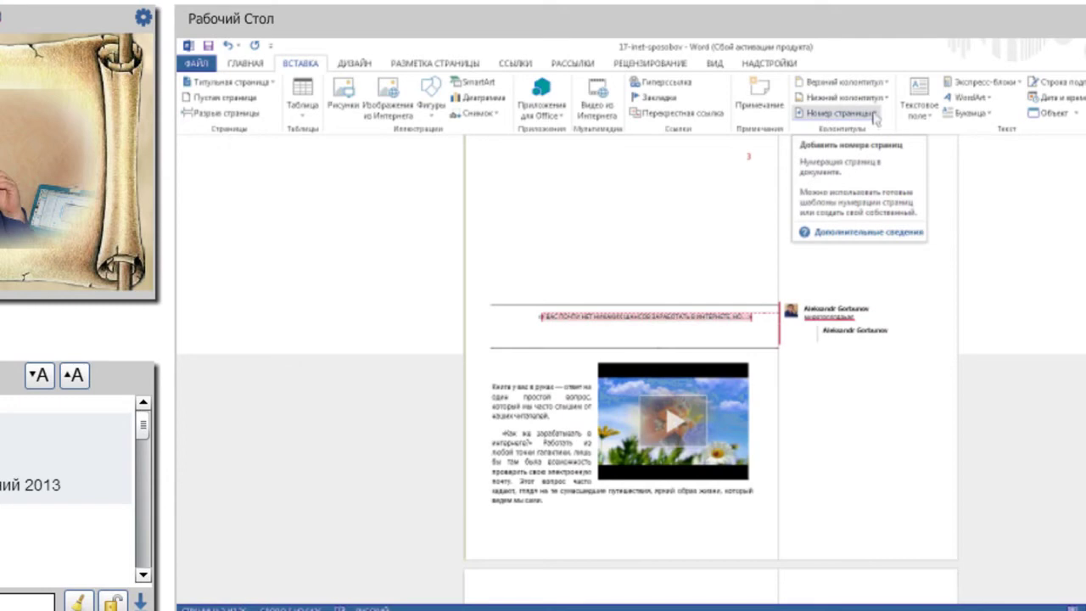
- Preview the Text Box designs, dismiss them without adding one, and bring up the Design options
left_click(930, 115)
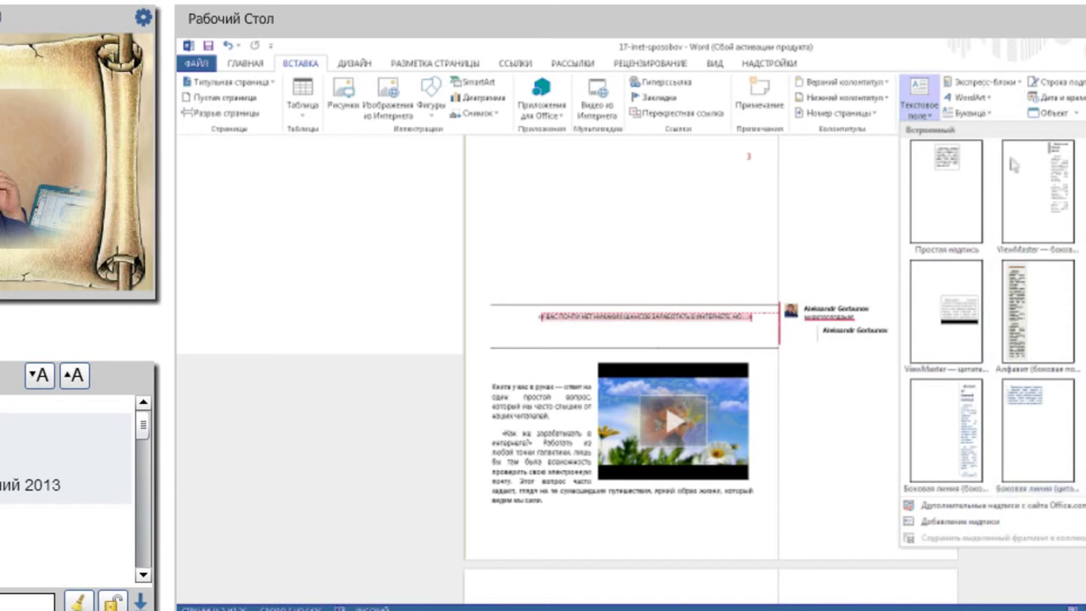
left_click(864, 200)
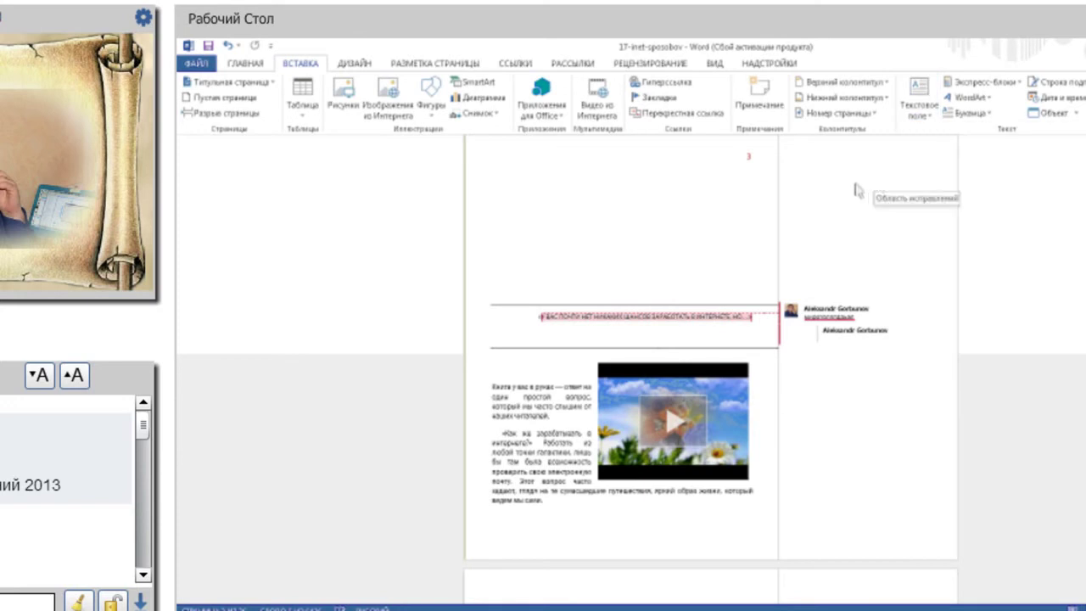
left_click(355, 65)
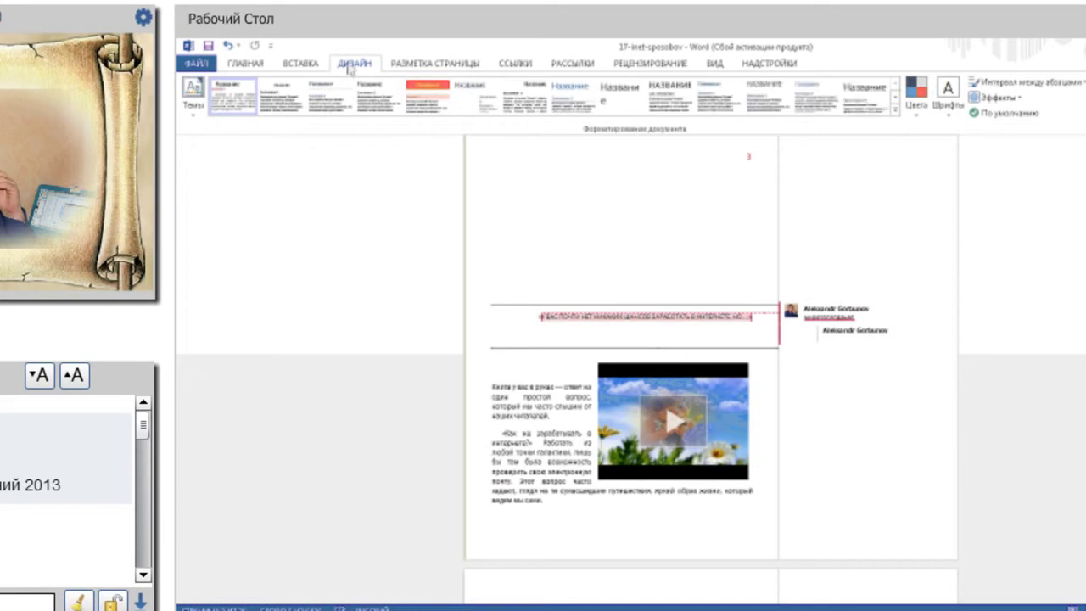
- Preview the full style-set list, then switch to the 1-е знакомство. Статья document
left_click(895, 110)
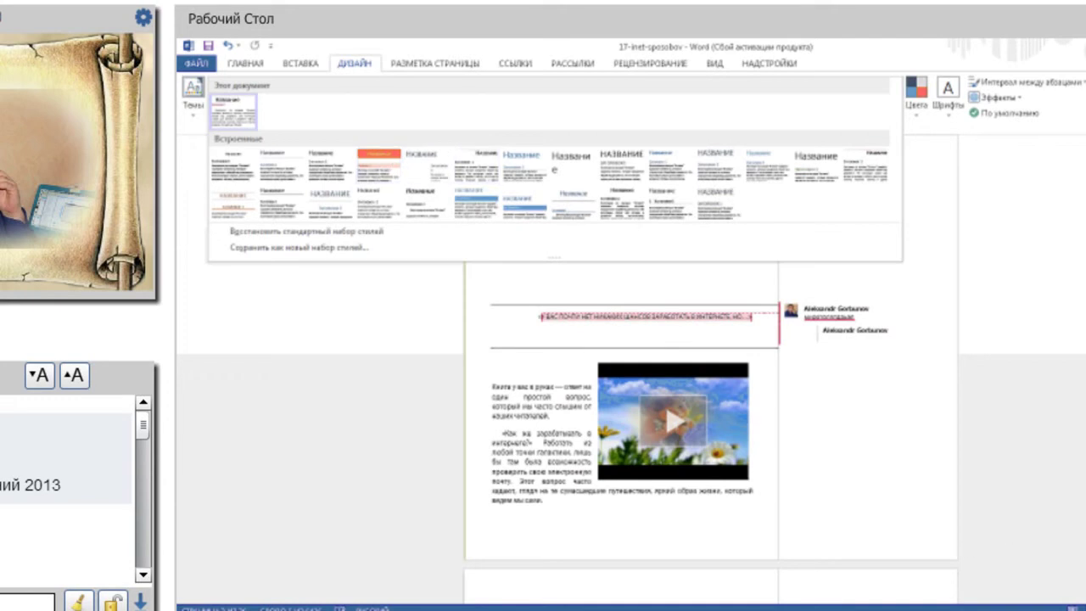
left_click(916, 609)
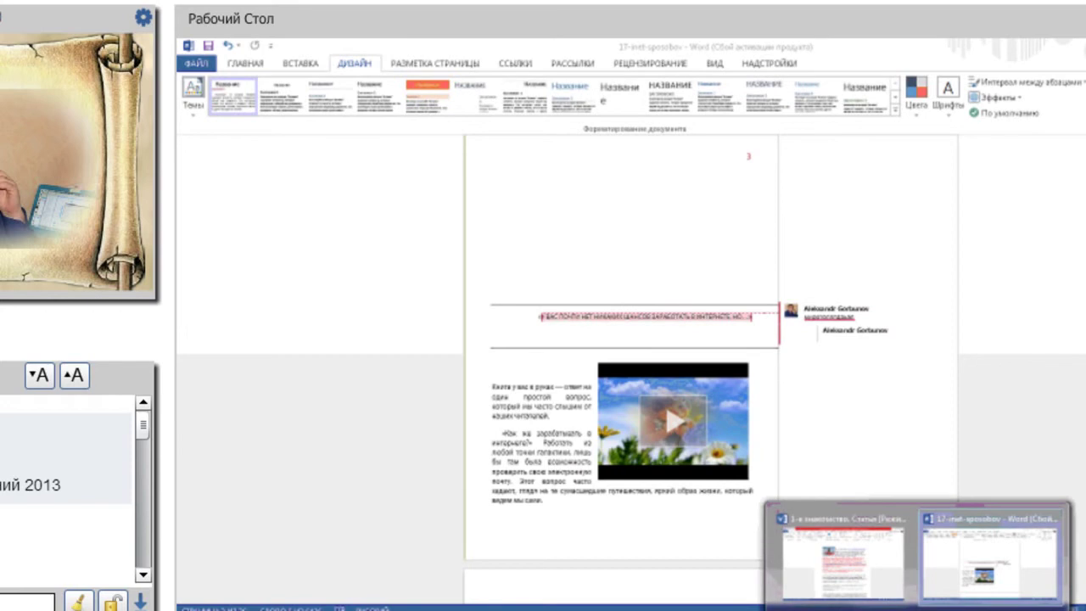
left_click(840, 560)
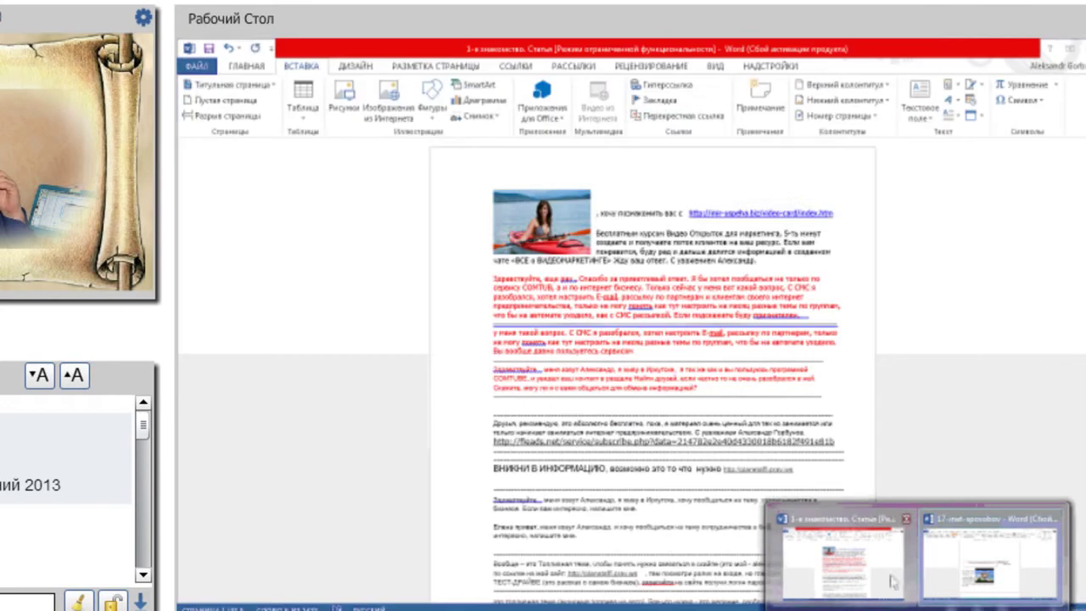
- Apply the red style set, then switch the article to another built-in style set from the full gallery
left_click(355, 66)
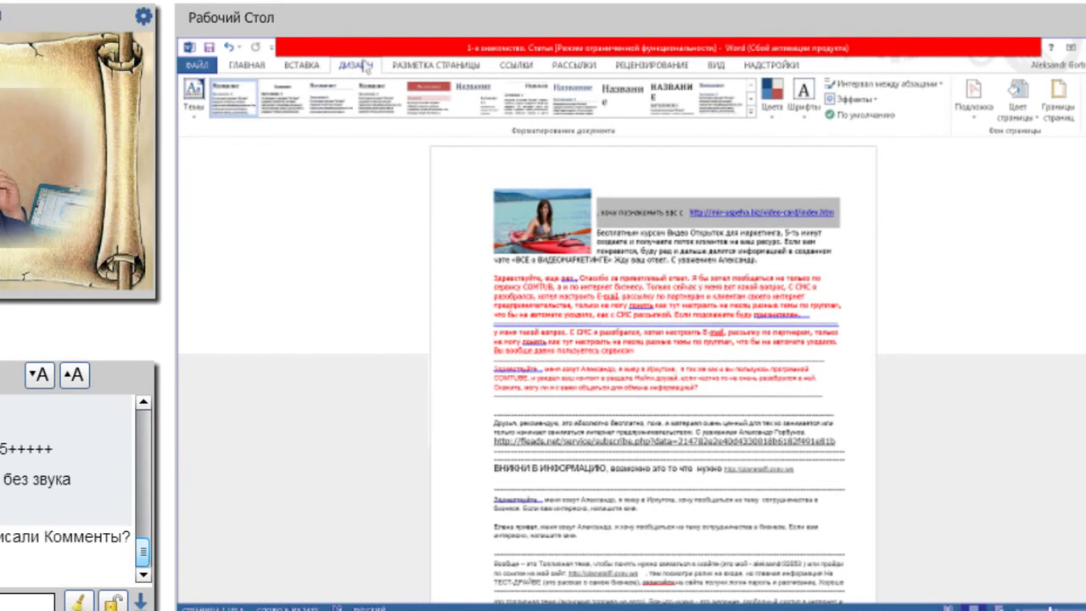
left_click(436, 104)
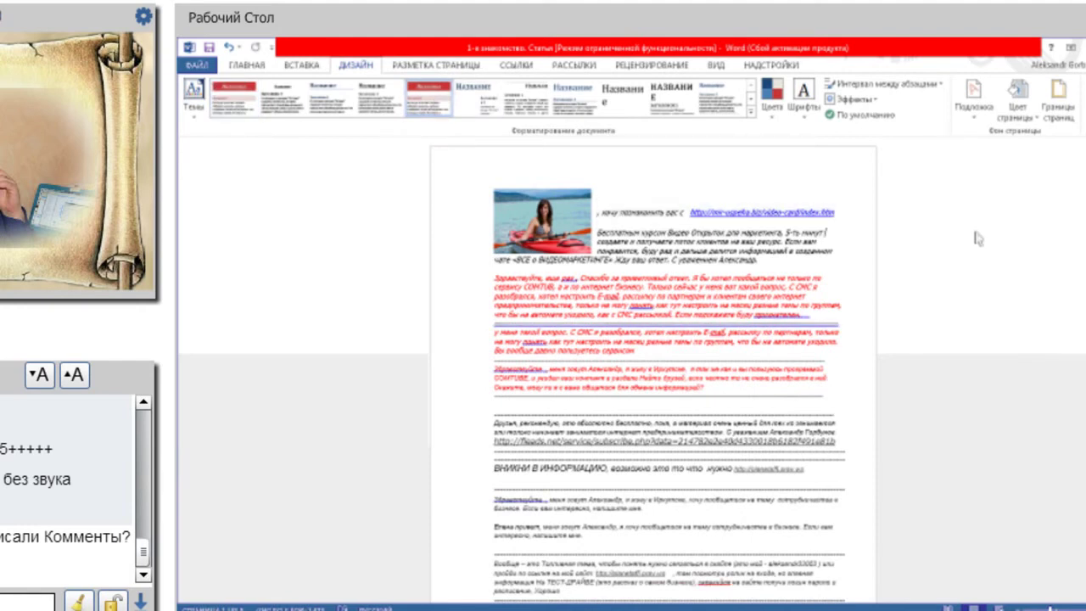
left_click_drag(1082, 148, 1082, 188)
scroll(512, 154, "up", 5)
scroll(511, 154, "up", 5)
scroll(512, 153, "up", 5)
left_click(533, 200)
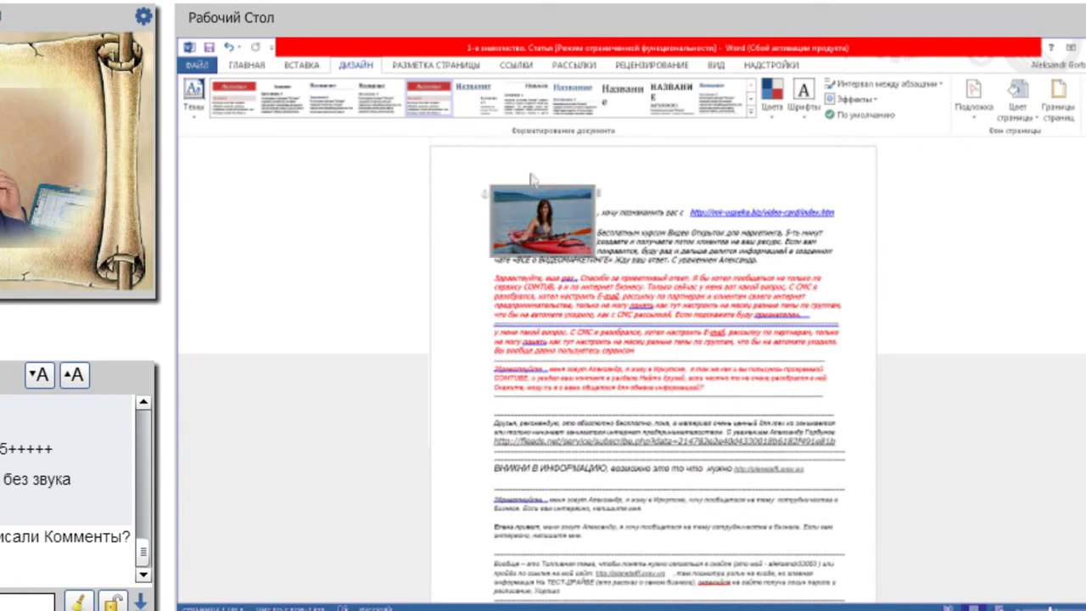
left_click(751, 113)
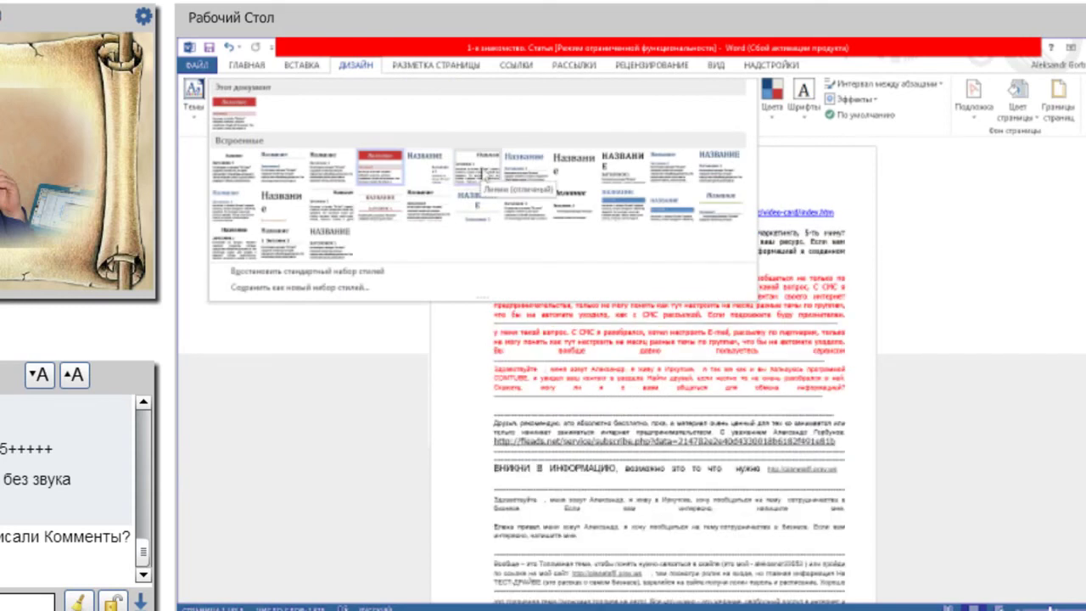
left_click(532, 169)
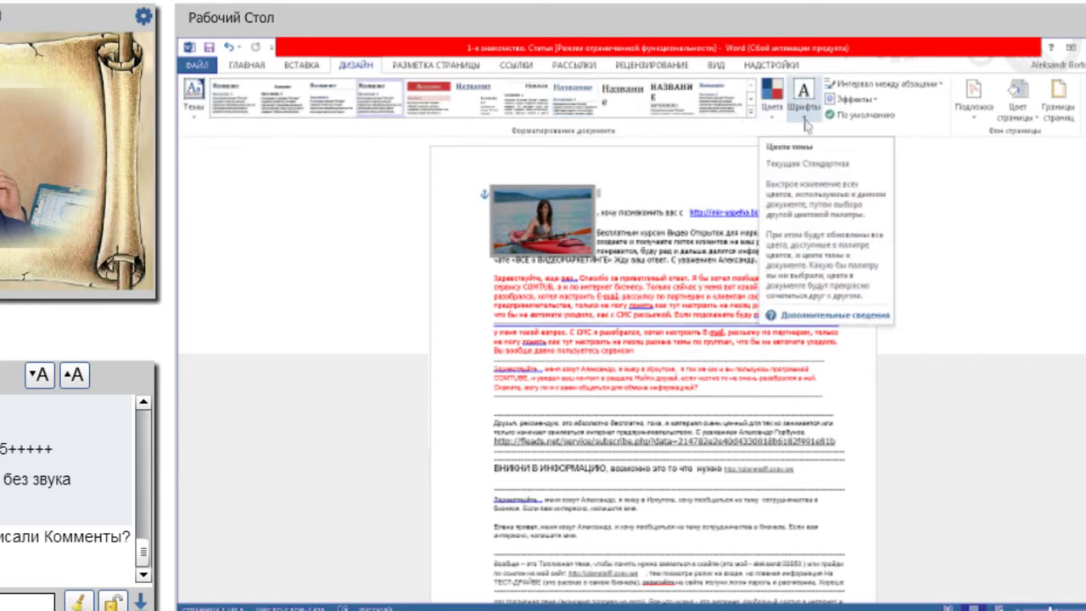
- Apply the Глянец theme effect, then select the kayak photo and choose a different effect set
left_click(879, 100)
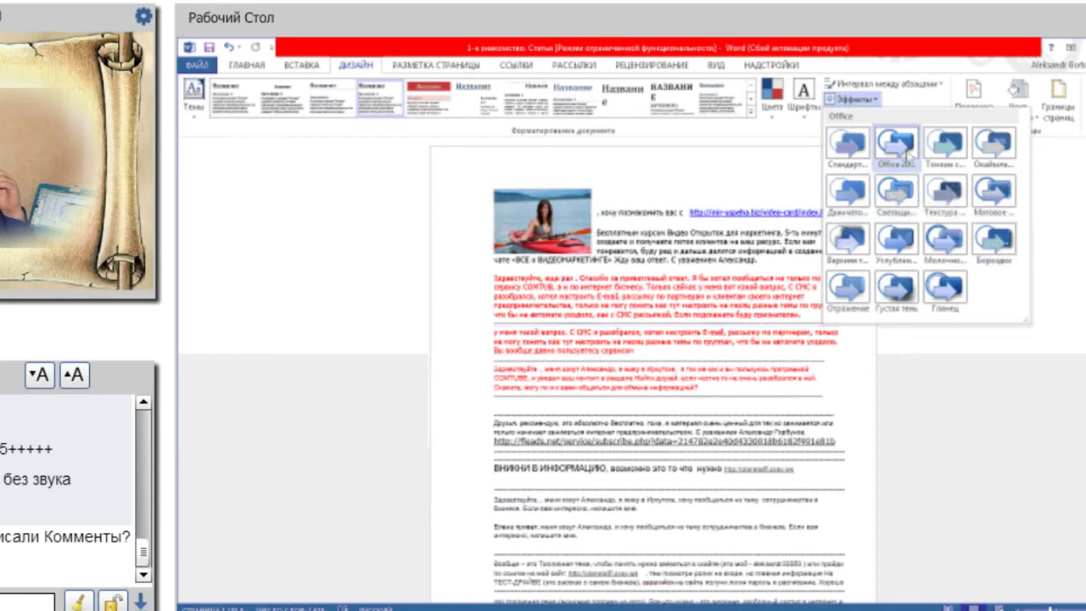
left_click(944, 289)
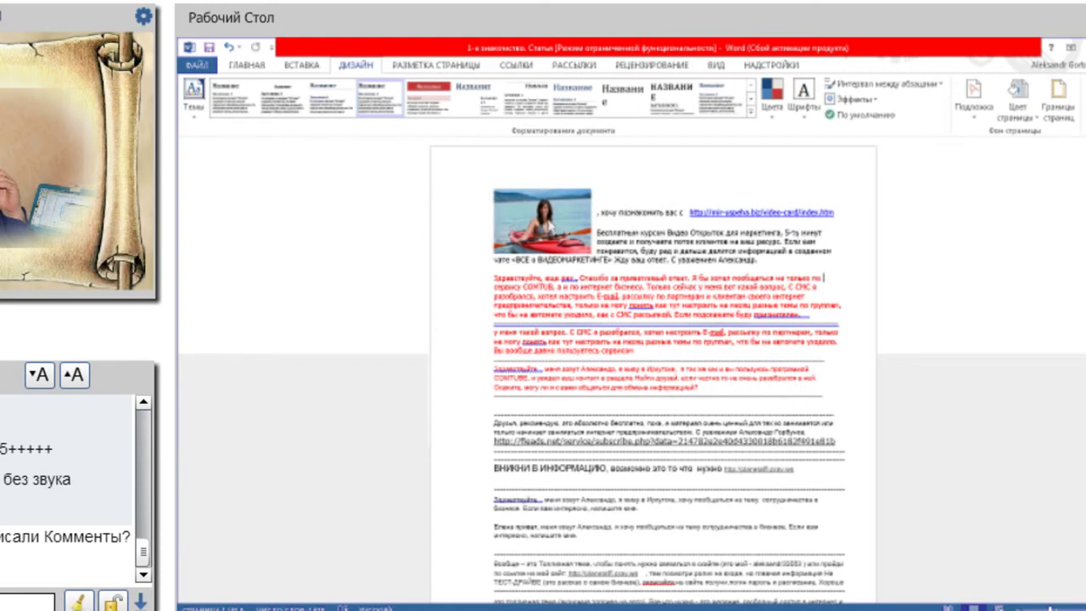
left_click(548, 222)
left_click(879, 99)
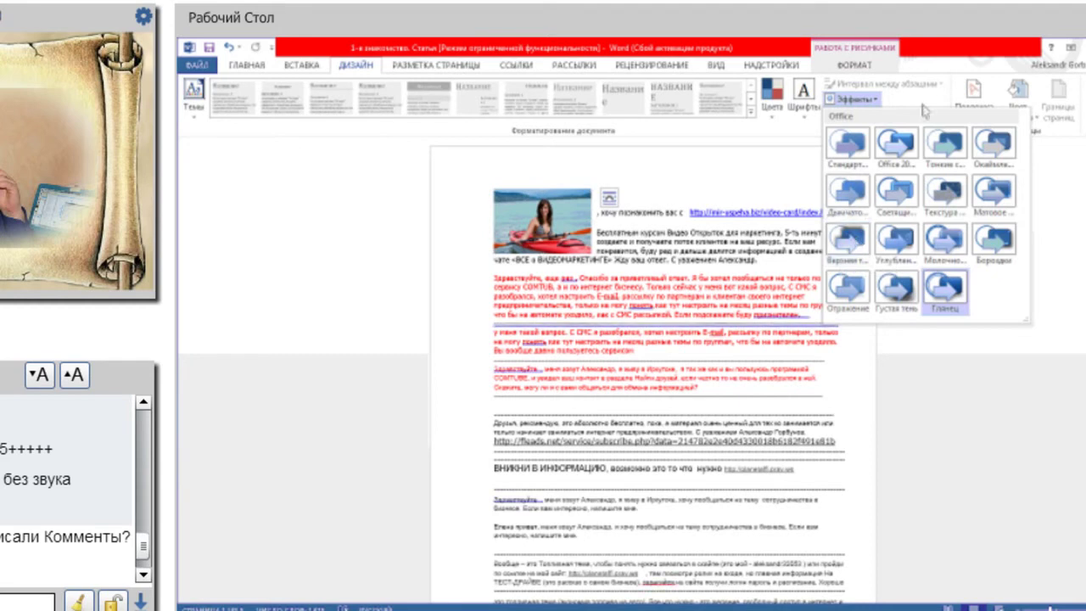
left_click(939, 142)
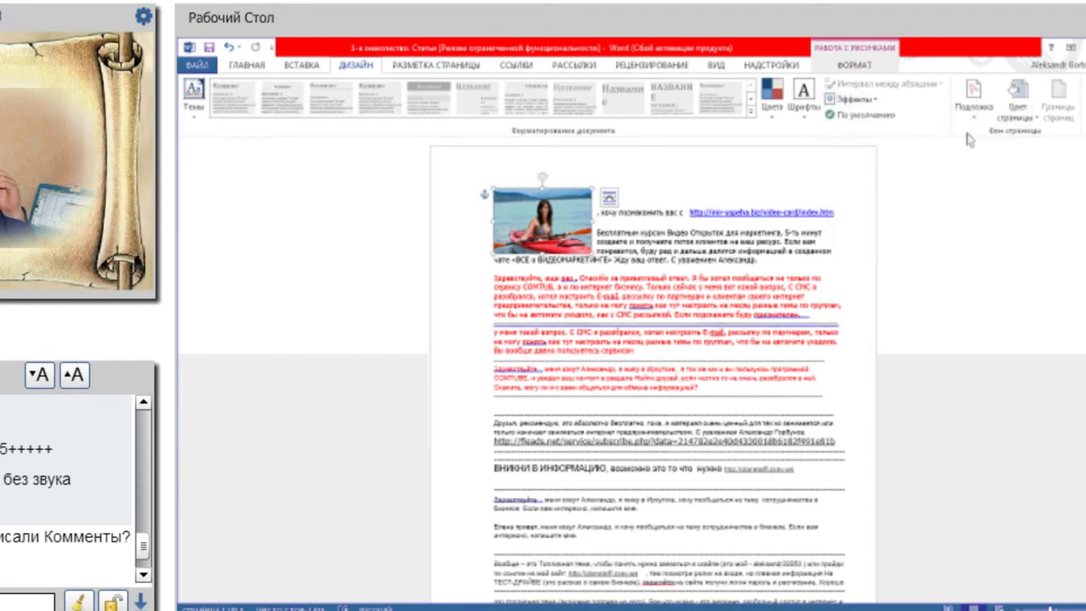
- Apply the ОБРАЗЕЦ 1 watermark and scroll through the pages to review it
left_click(977, 123)
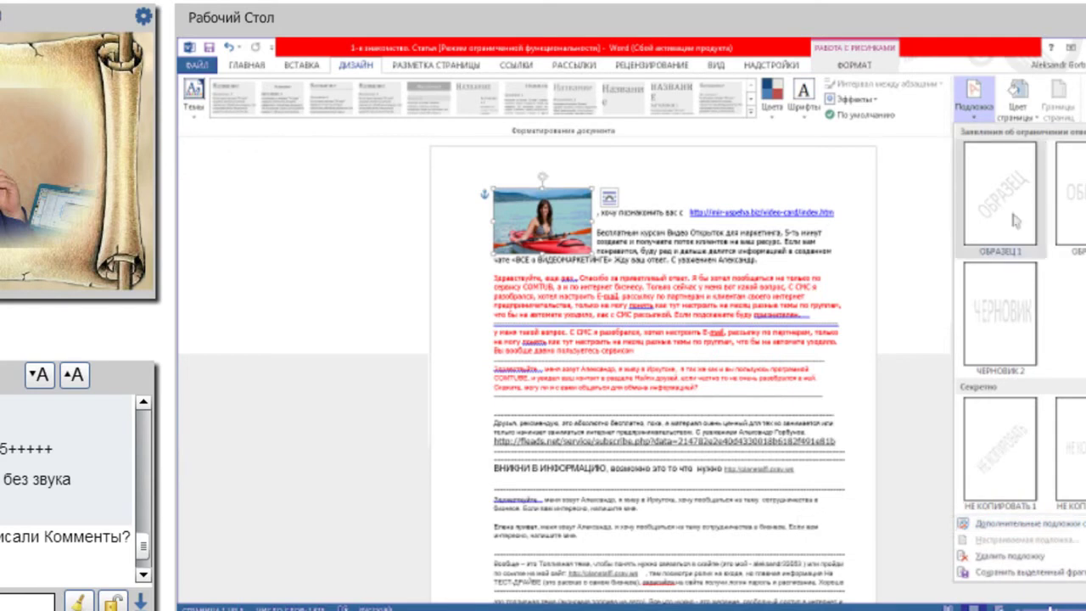
left_click(939, 214)
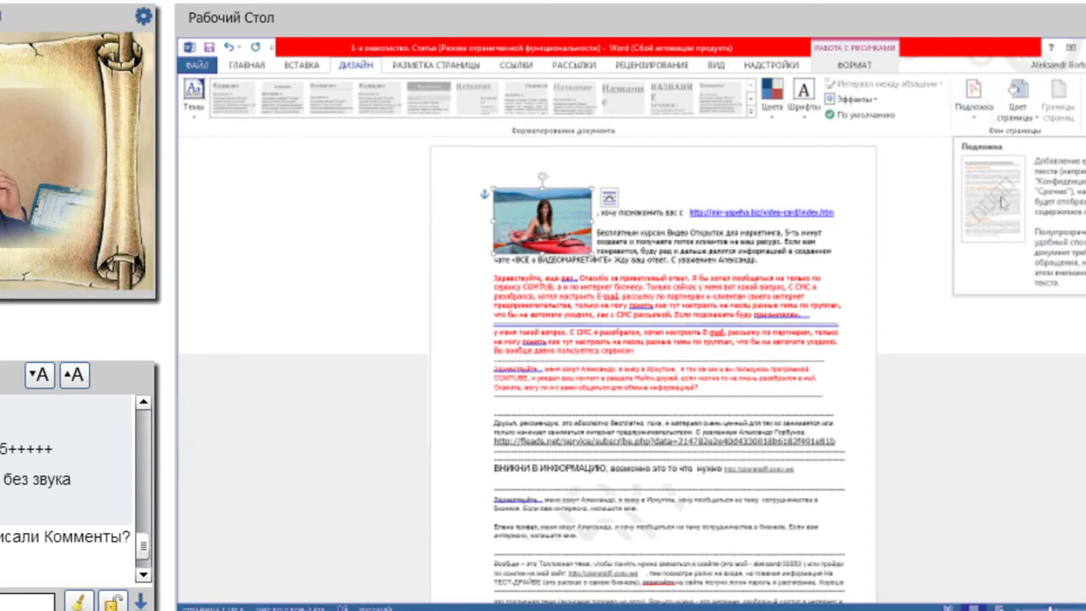
left_click(976, 124)
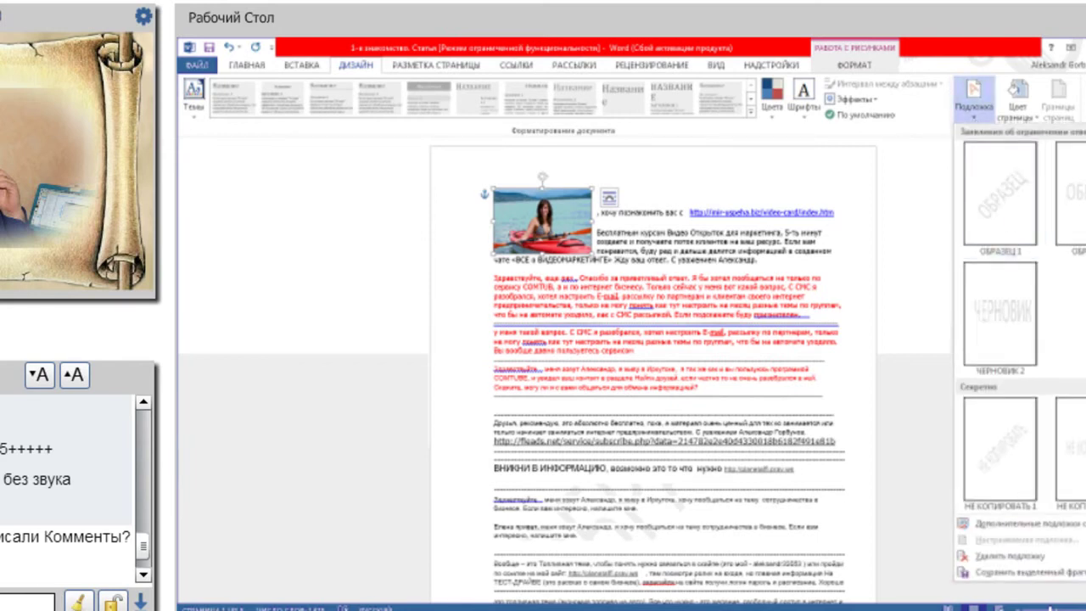
scroll(1018, 323, "down", 3)
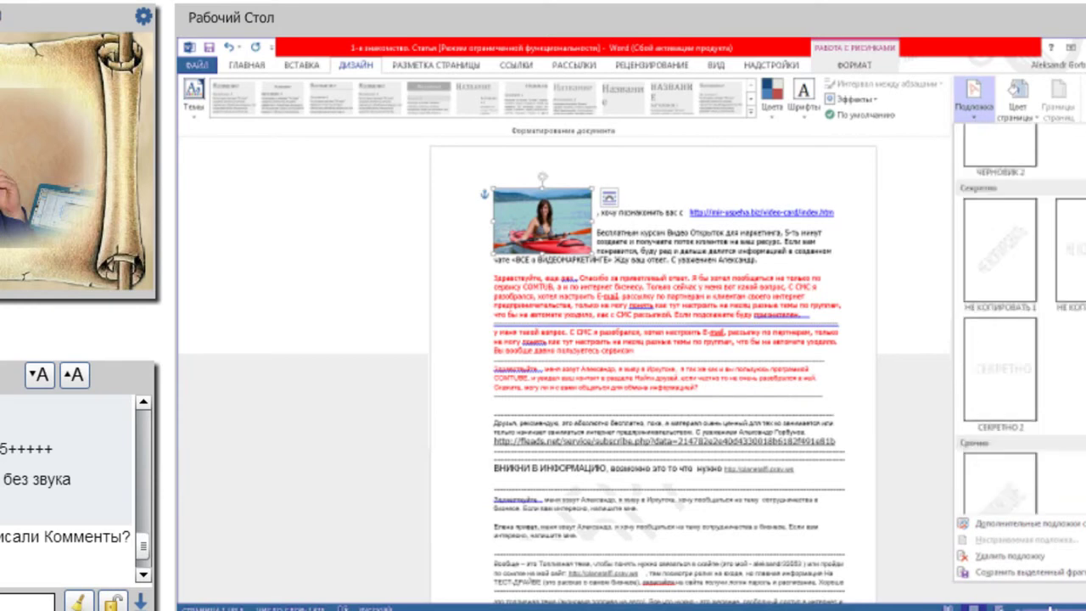
key("Escape")
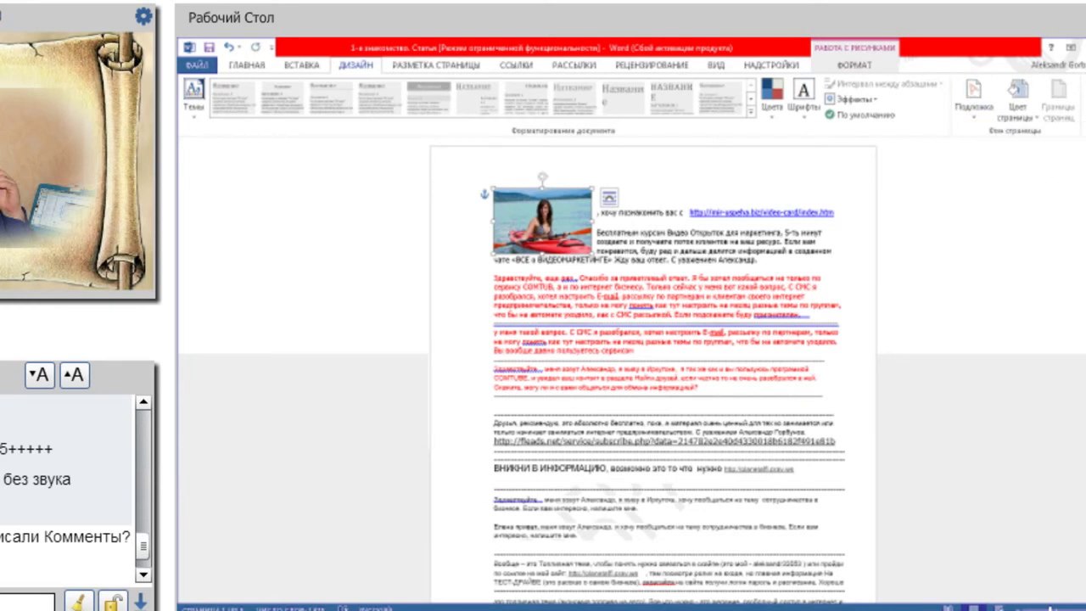
scroll(653, 373, "down", 5)
scroll(653, 373, "down", 5)
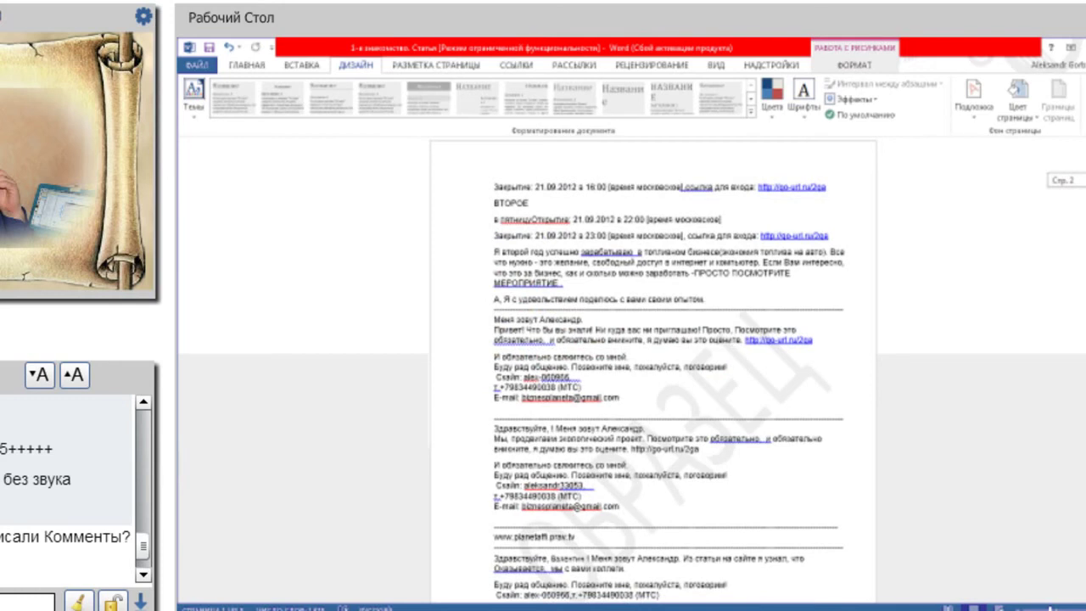
scroll(654, 373, "up", 5)
scroll(654, 373, "up", 5)
scroll(653, 373, "up", 5)
scroll(654, 374, "down", 5)
scroll(653, 374, "down", 3)
scroll(654, 373, "down", 2)
scroll(653, 373, "down", 2)
scroll(653, 373, "up", 2)
scroll(654, 373, "up", 1)
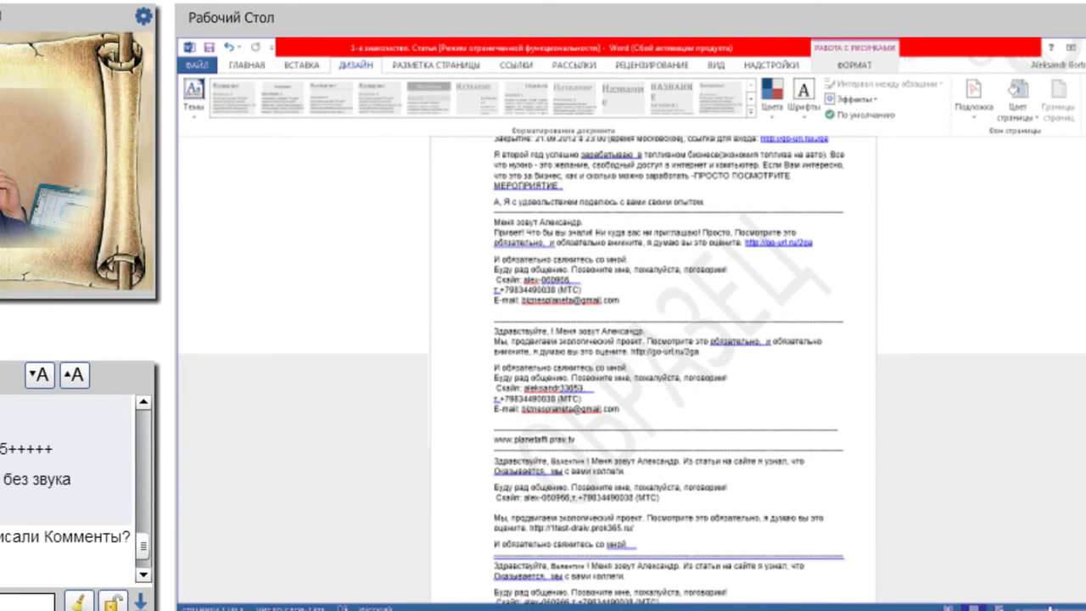
- Replace it with the СРОЧНО 2 watermark from further down the gallery
left_click(978, 125)
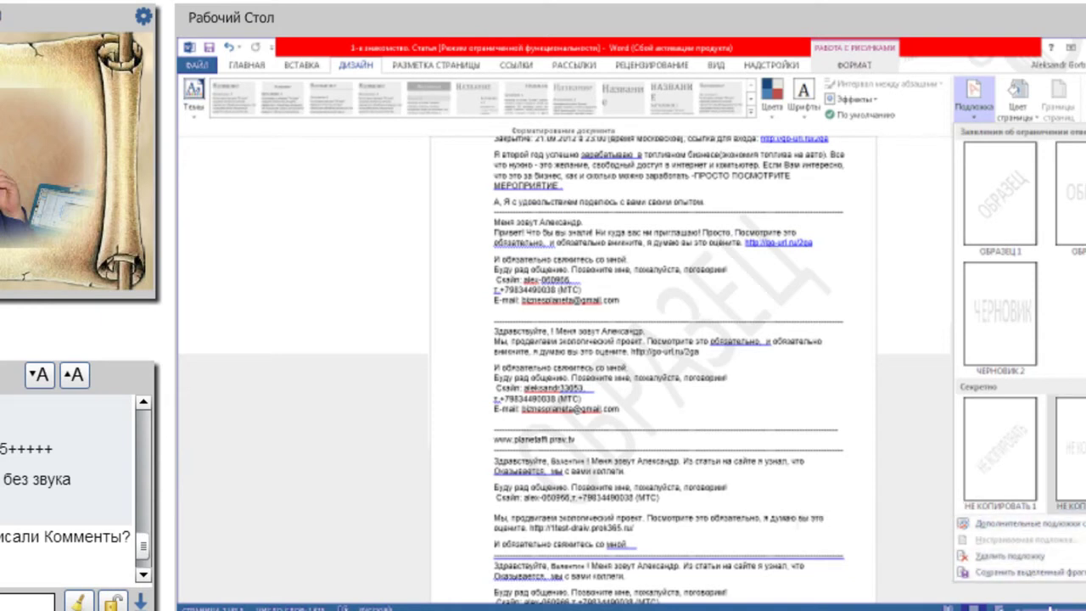
scroll(1018, 339, "down", 1)
scroll(1019, 339, "down", 1)
scroll(1019, 339, "down", 1)
scroll(1019, 339, "down", 2)
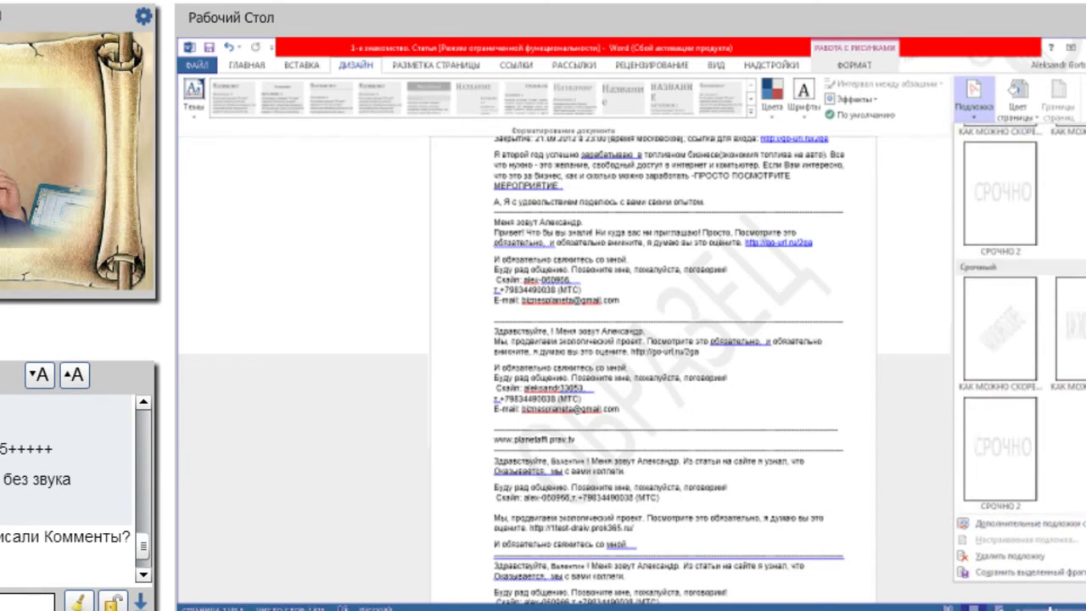
scroll(1018, 323, "up", 1)
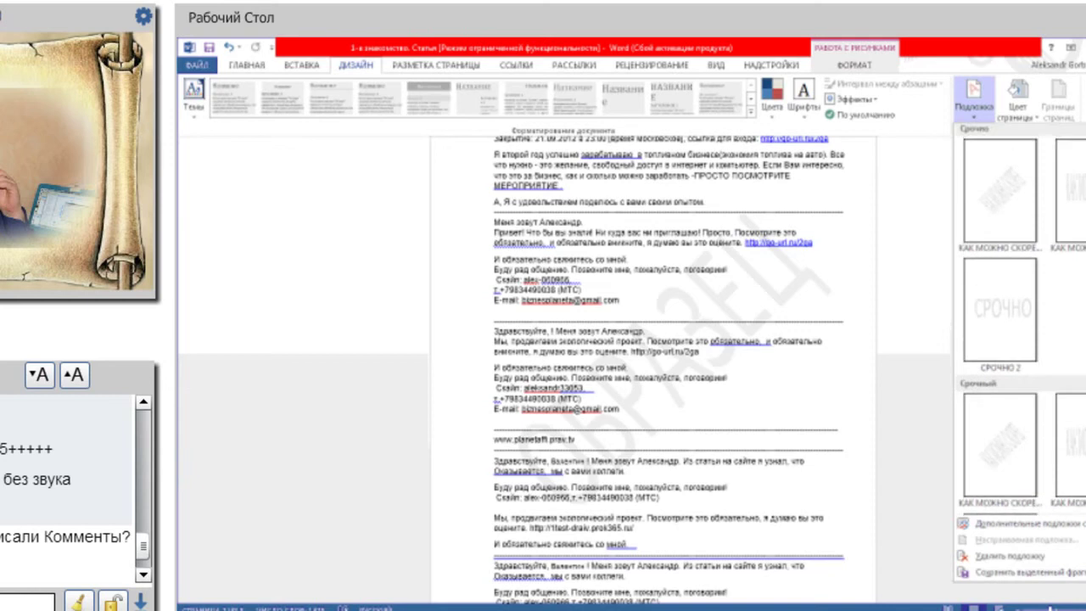
scroll(1019, 323, "up", 1)
scroll(1018, 340, "down", 2)
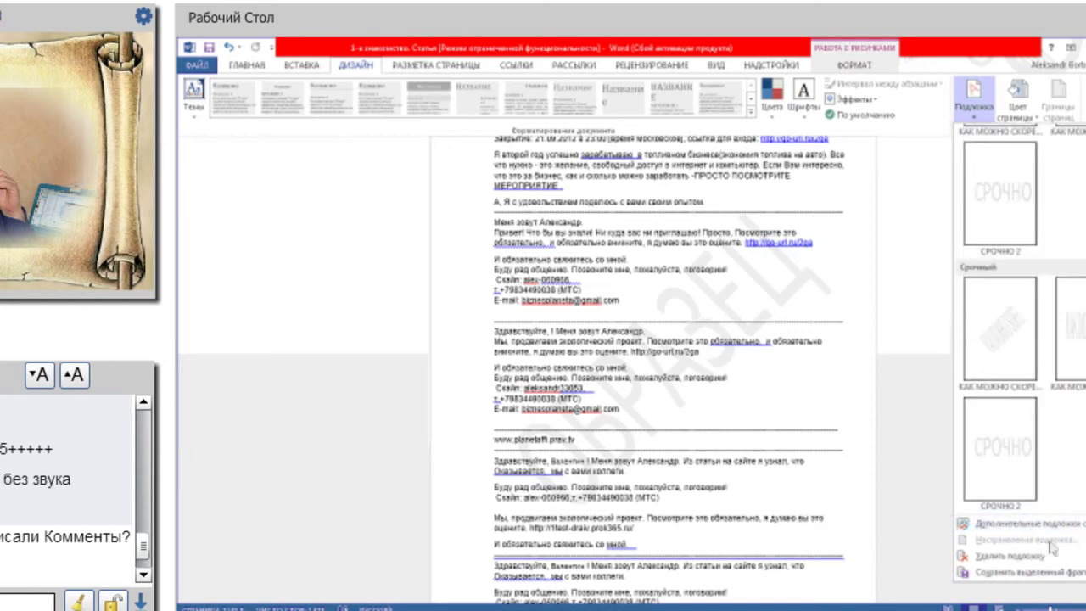
left_click(997, 454)
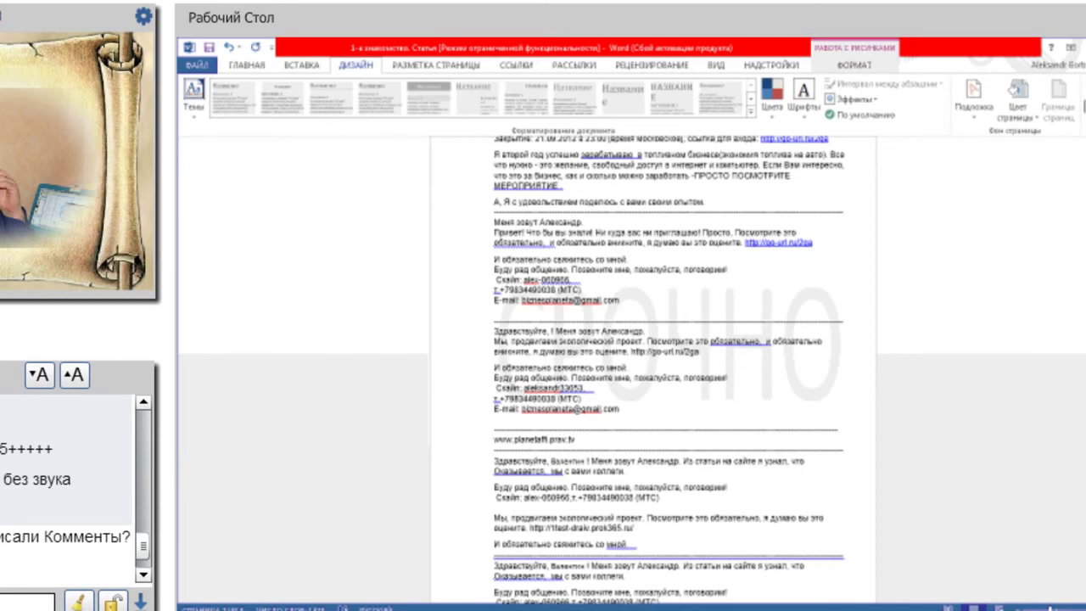
left_click(973, 97)
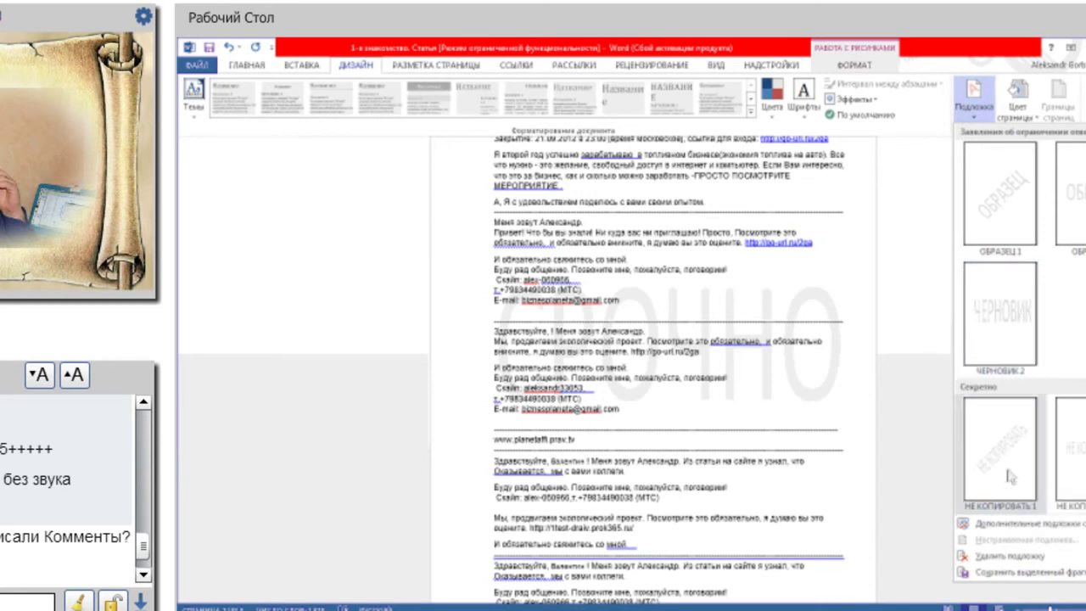
- Apply the ОБРАЗЕЦ watermark to the article
left_click(989, 216)
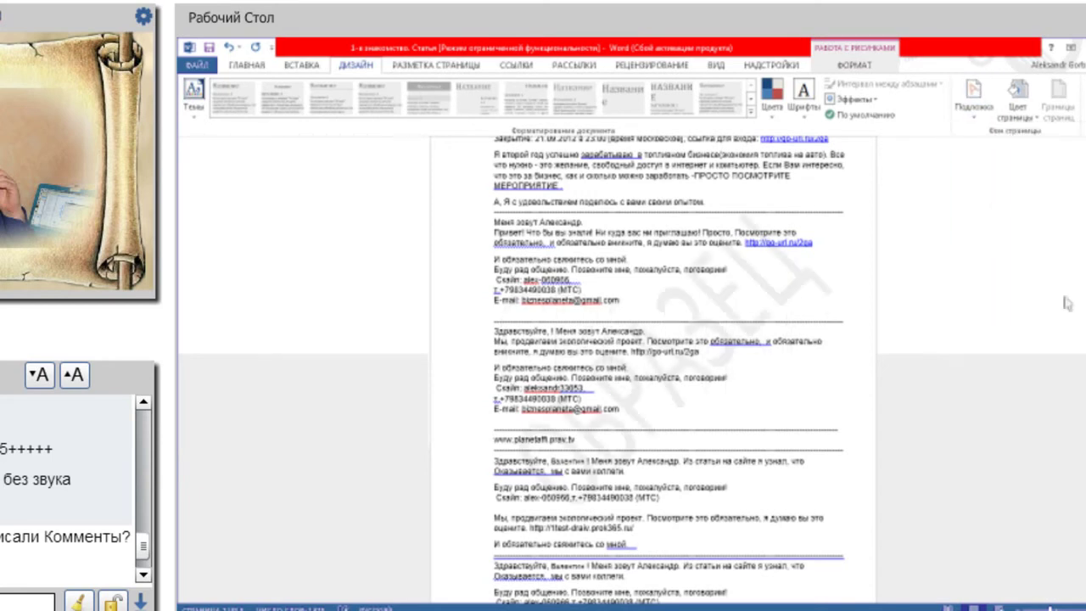
left_click(974, 95)
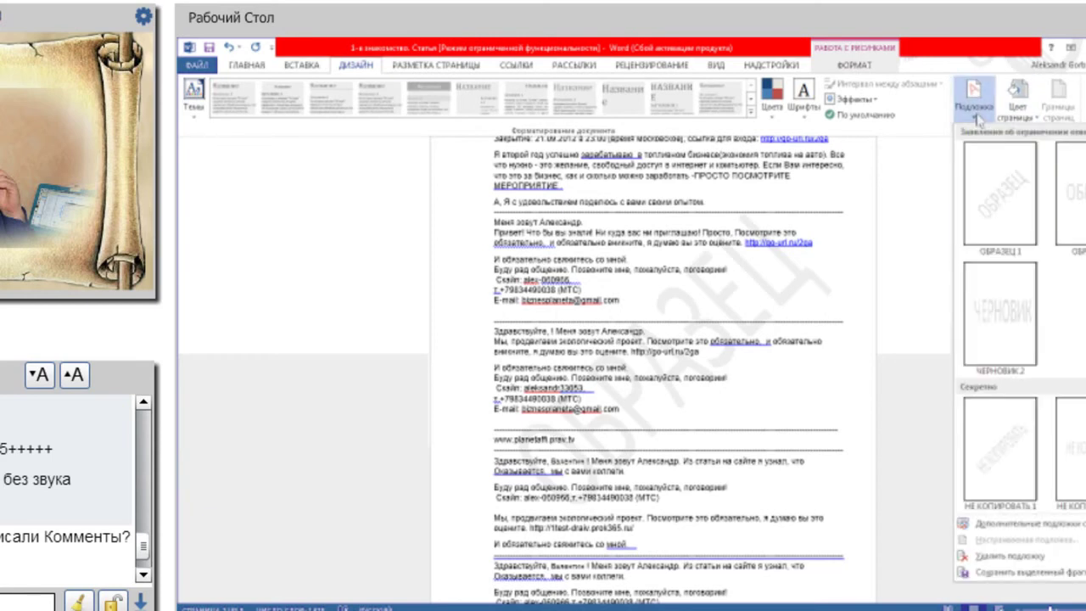
left_click(703, 340)
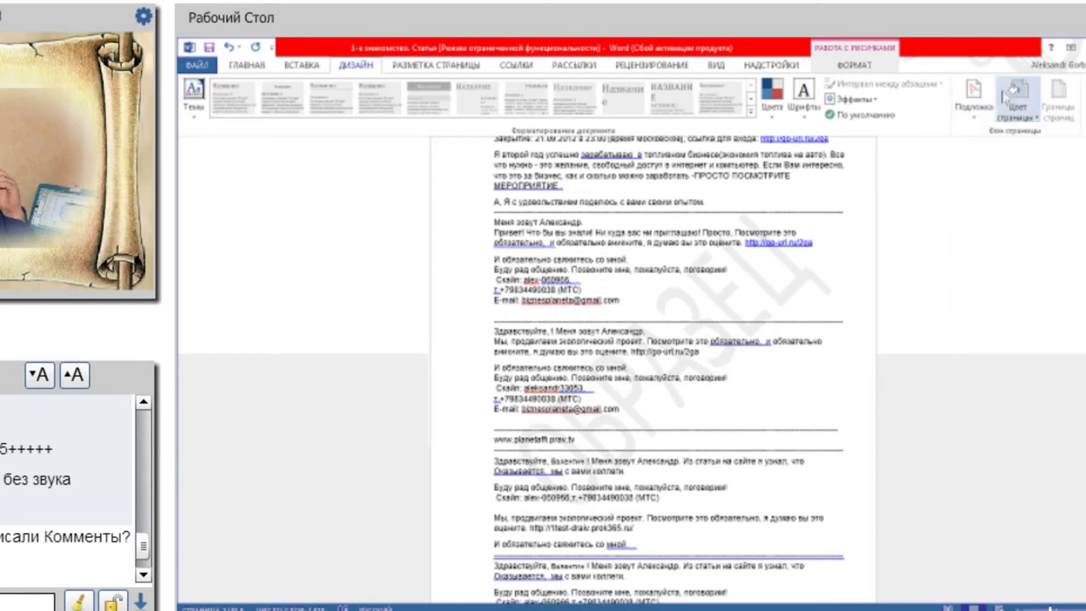
- Browse the watermark gallery and remove the current watermark
left_click(970, 106)
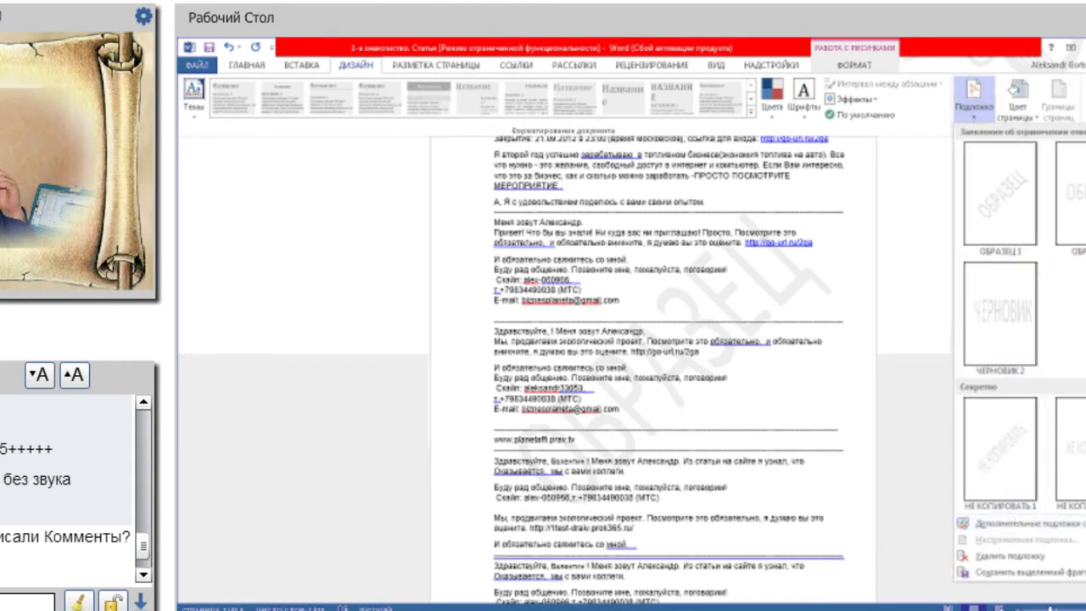
scroll(1019, 340, "down", 2)
scroll(1019, 339, "down", 2)
scroll(1019, 339, "down", 2)
scroll(1019, 339, "down", 2)
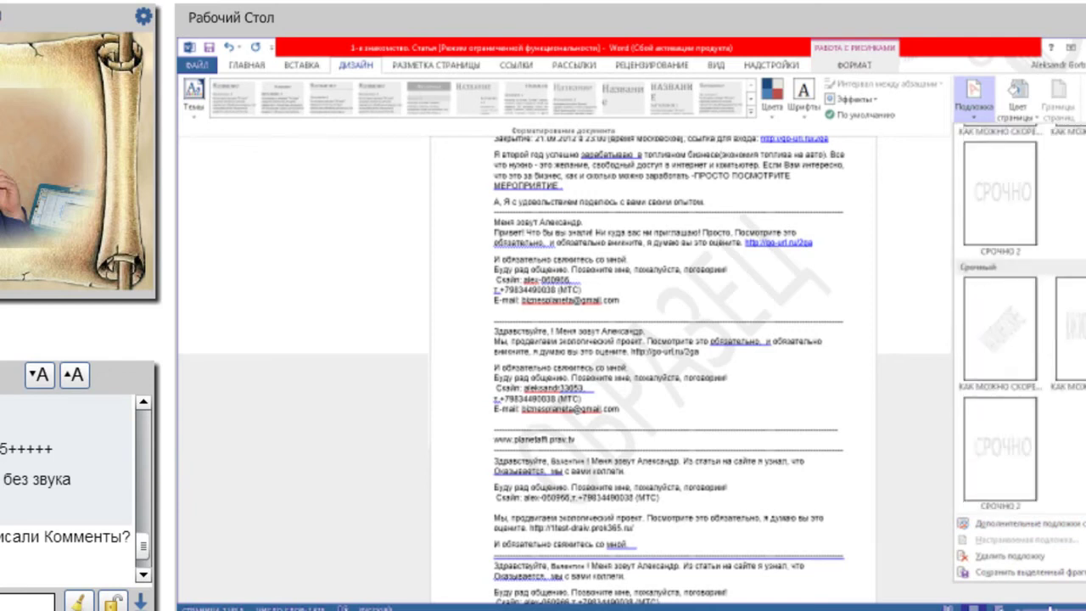
scroll(1018, 323, "up", 2)
scroll(1019, 323, "up", 2)
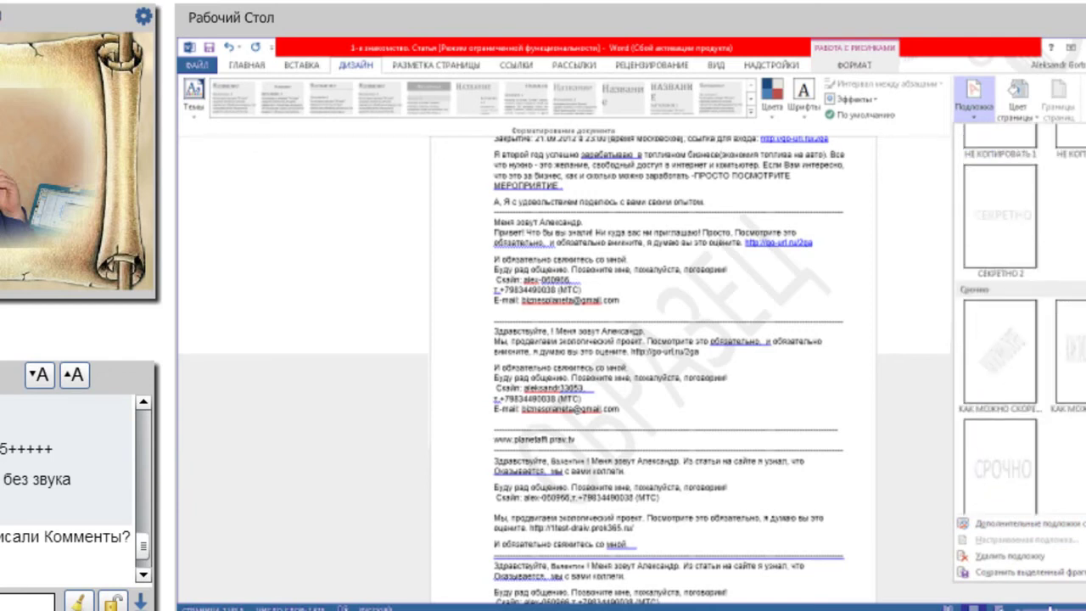
scroll(1018, 323, "up", 2)
scroll(1019, 322, "up", 3)
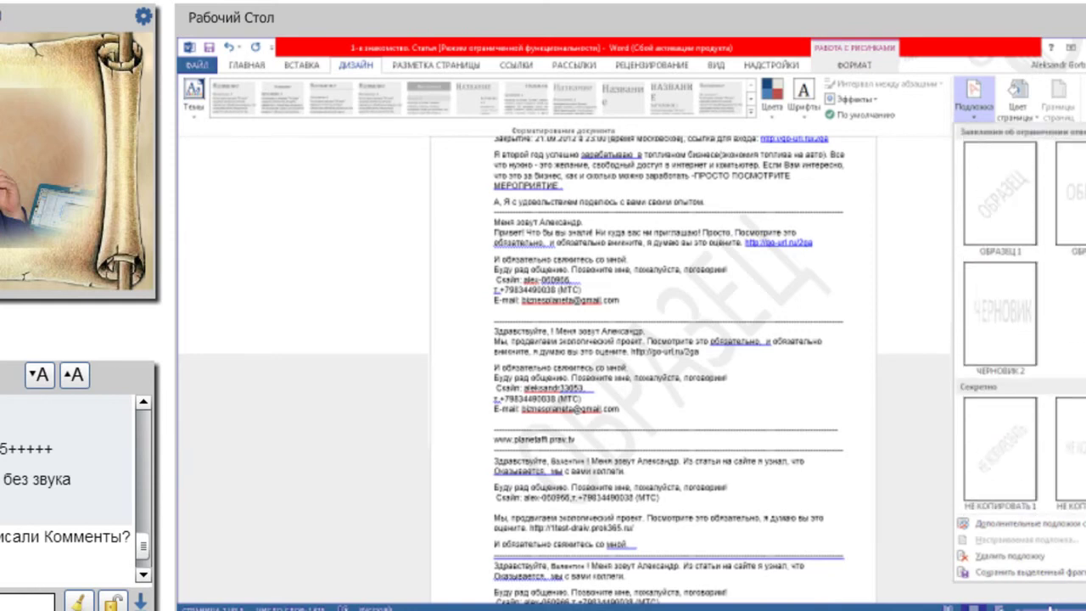
scroll(1018, 322, "down", 3)
scroll(1018, 322, "down", 2)
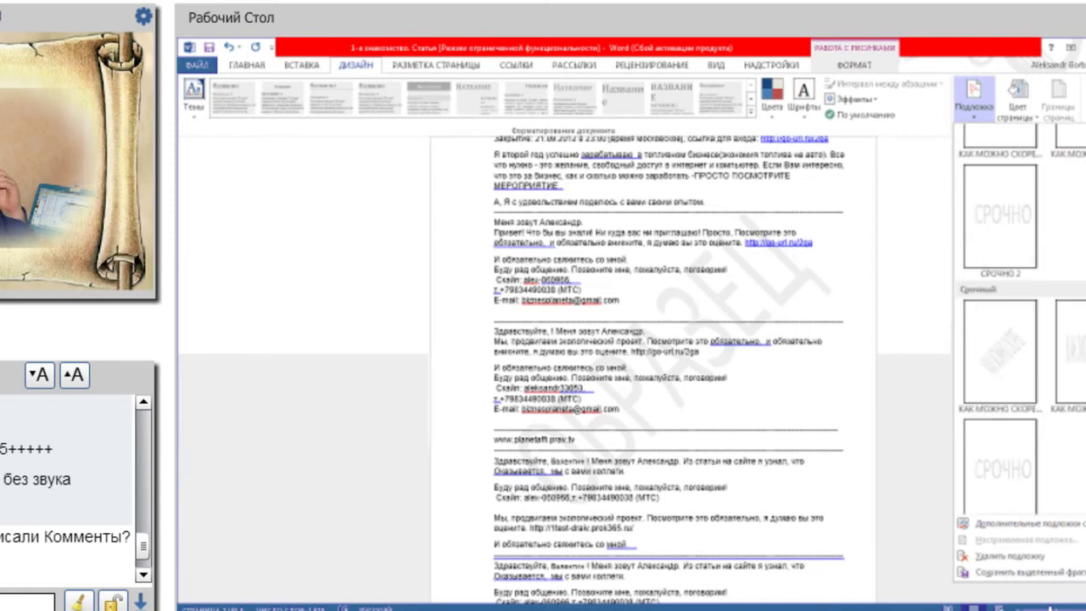
scroll(1019, 323, "down", 1)
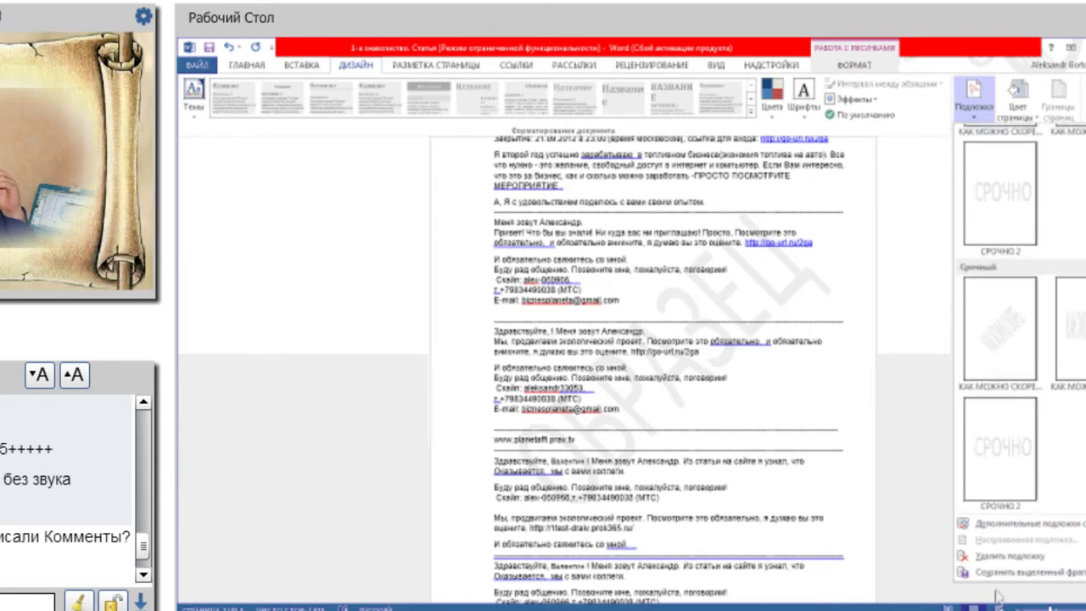
left_click(1023, 556)
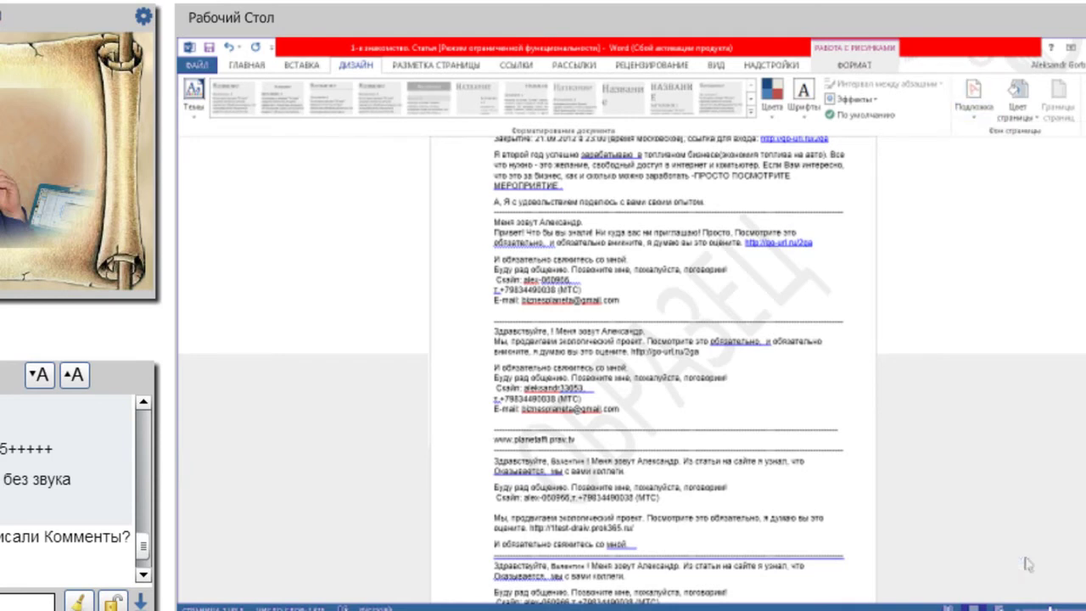
- Apply the ЧЕРНОВИК 2 watermark to the document
left_click(973, 121)
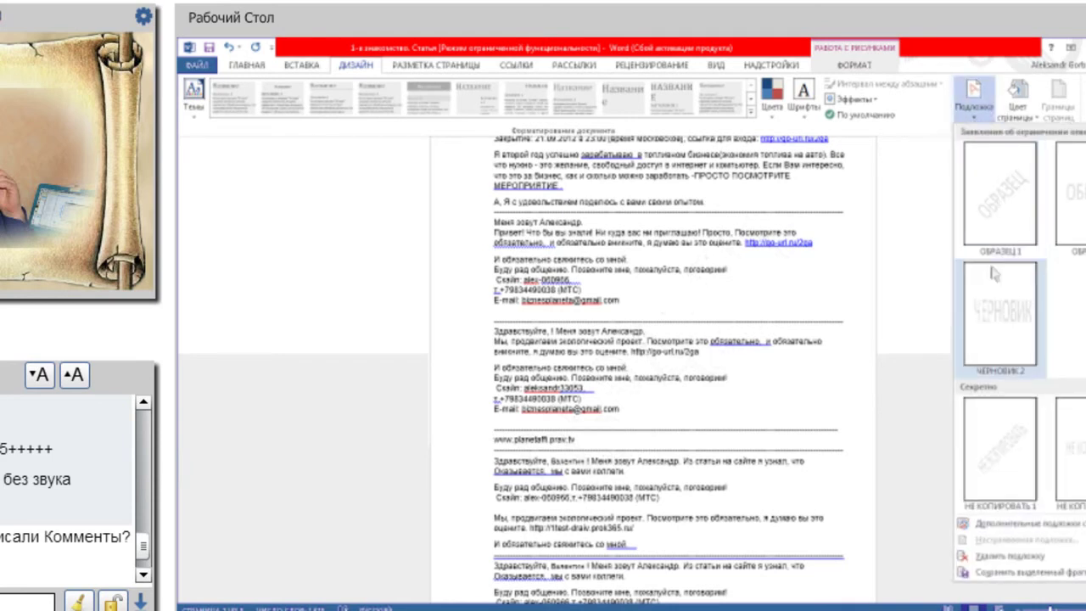
left_click(1007, 318)
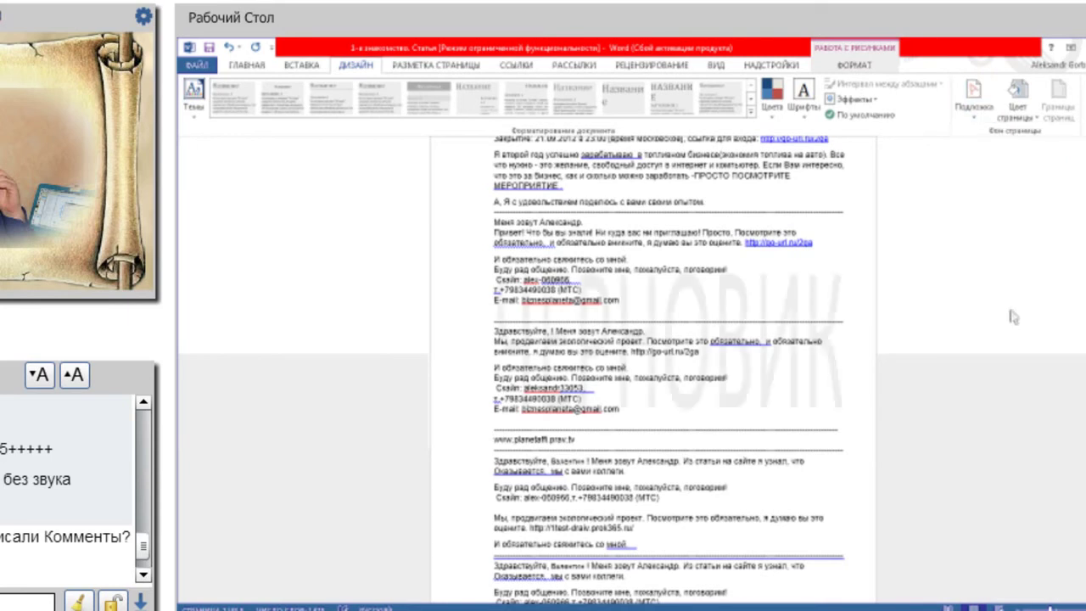
left_click(976, 117)
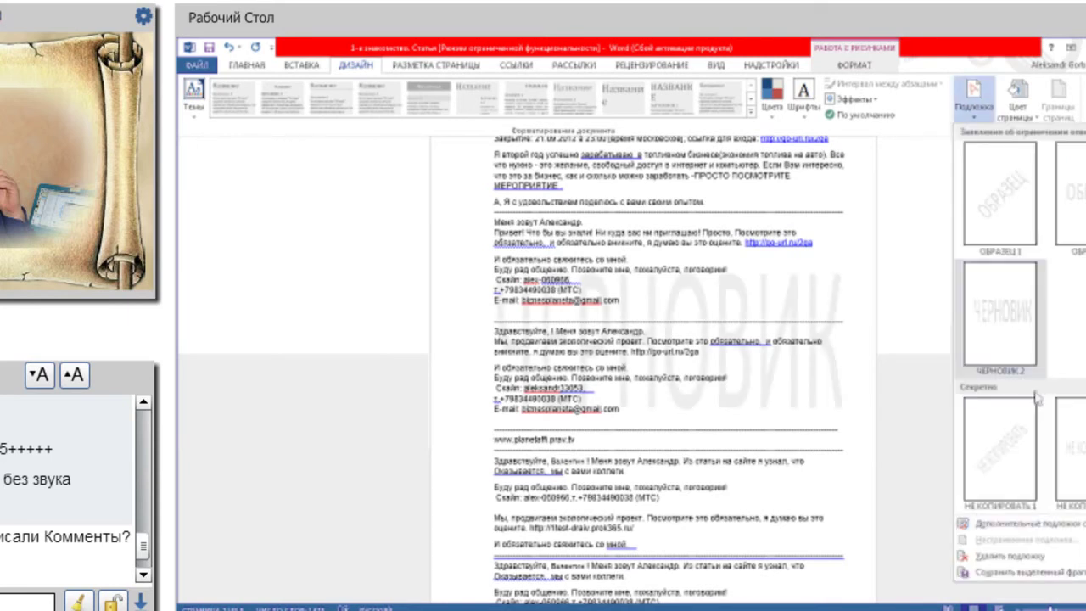
- Insert the ЧЕРНОВИК 2 watermark at the current document position
right_click(993, 323)
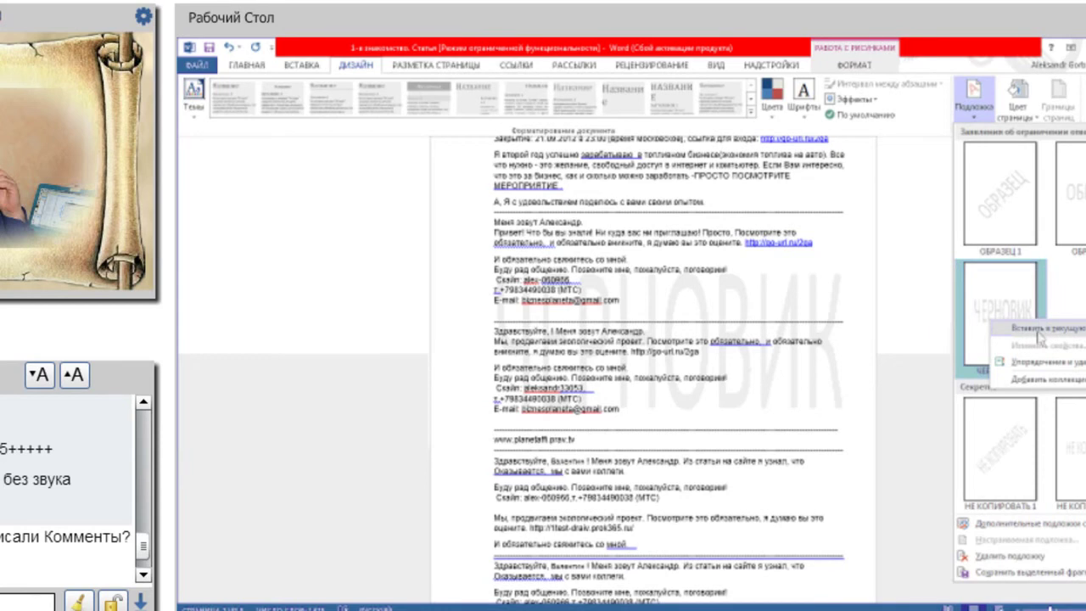
left_click(1038, 329)
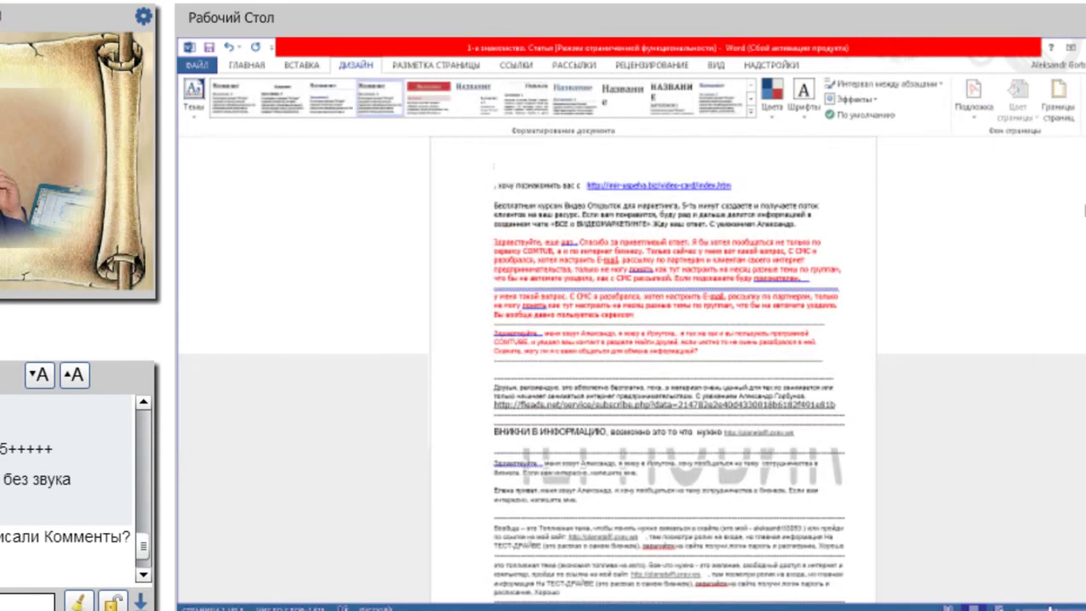
scroll(654, 365, "up", 5)
scroll(654, 365, "up", 3)
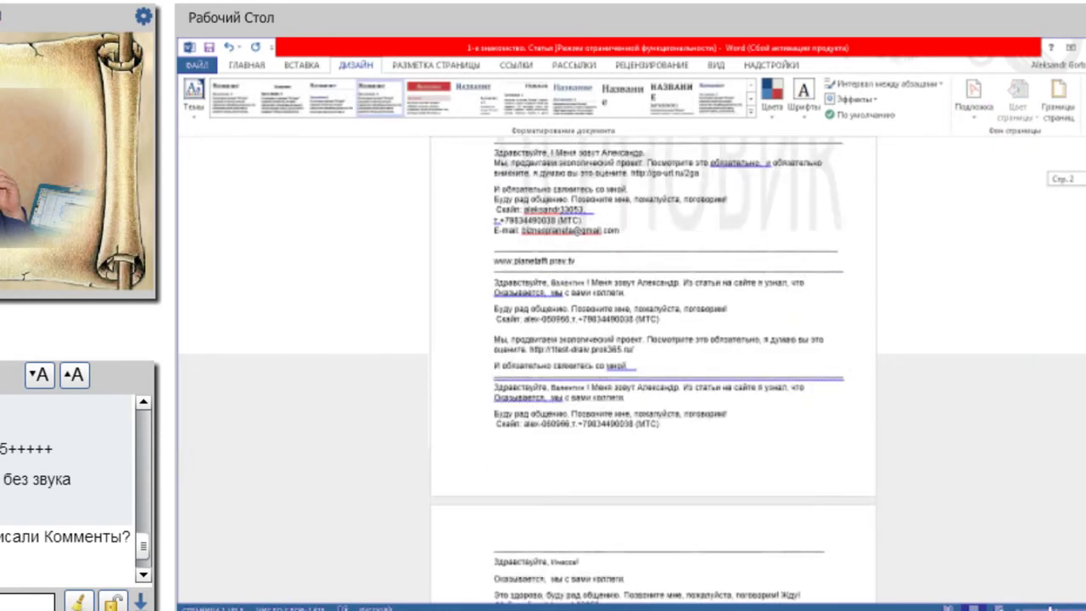
scroll(653, 365, "up", 4)
left_click(974, 95)
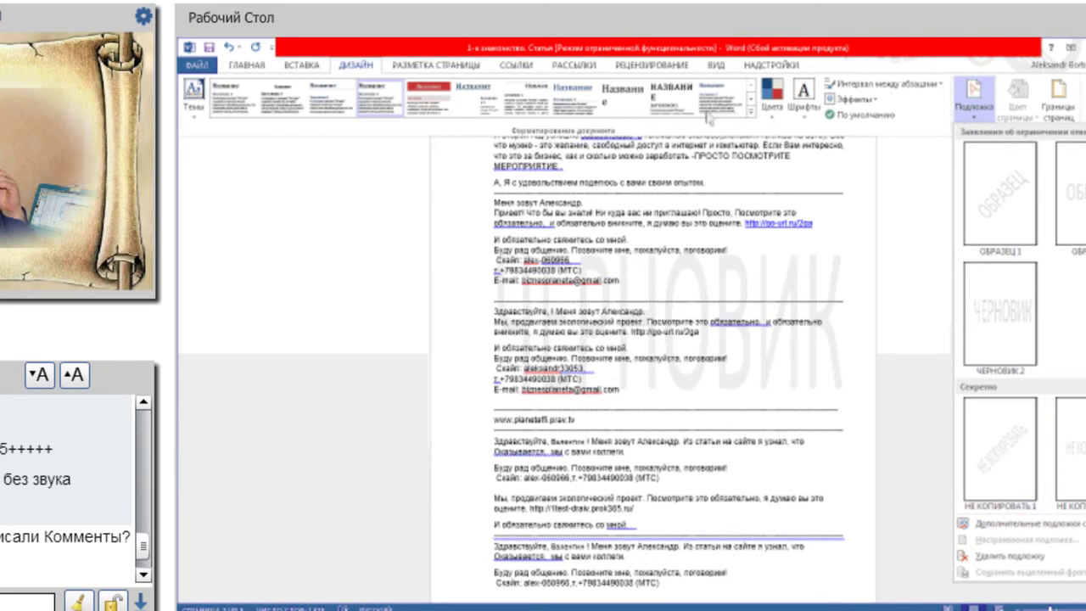
- Apply the second style set and replace the watermark with НЕ КОПИРОВАТЬ 1
left_click(281, 106)
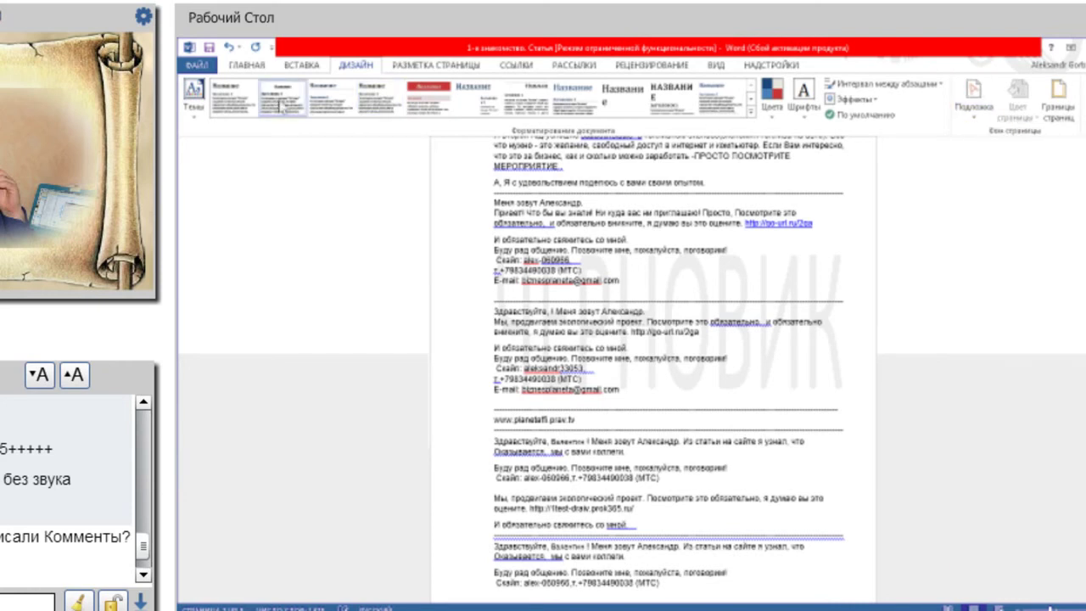
left_click(976, 119)
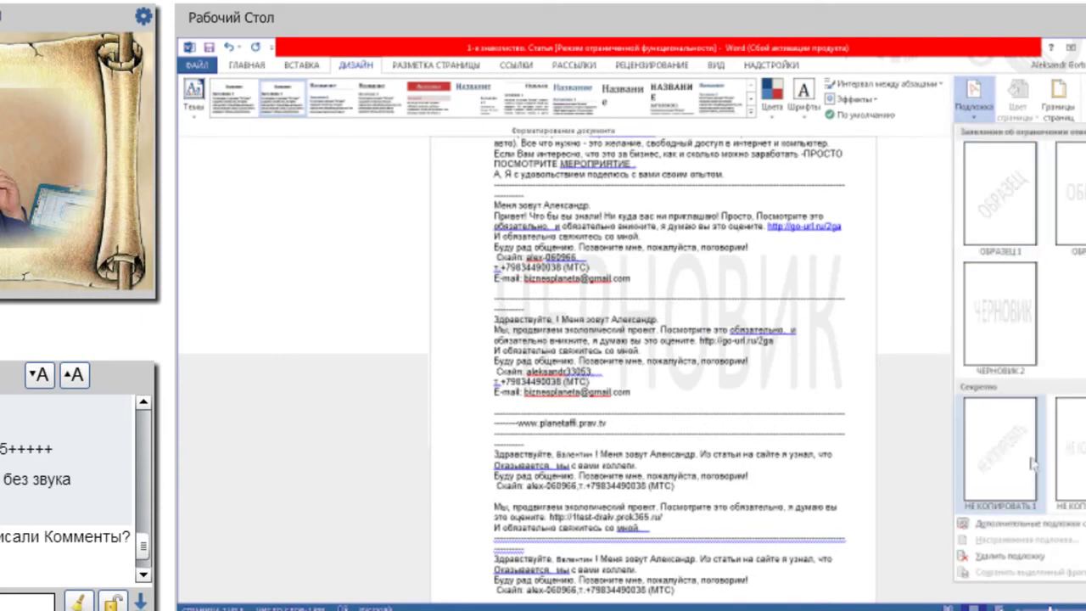
left_click(1004, 472)
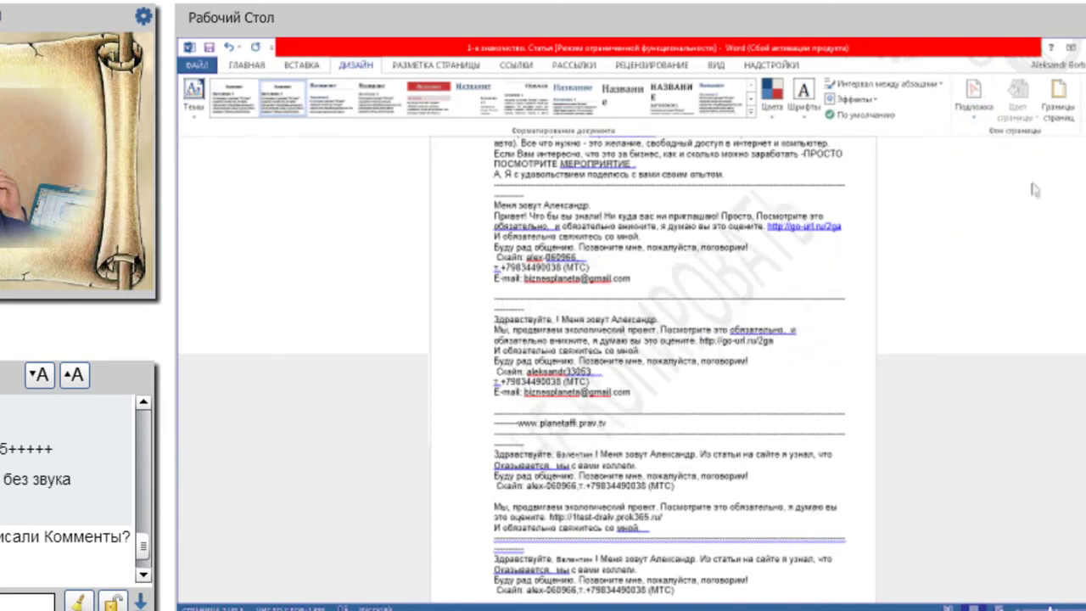
- Browse further watermark options, then close the gallery unchanged
left_click(974, 101)
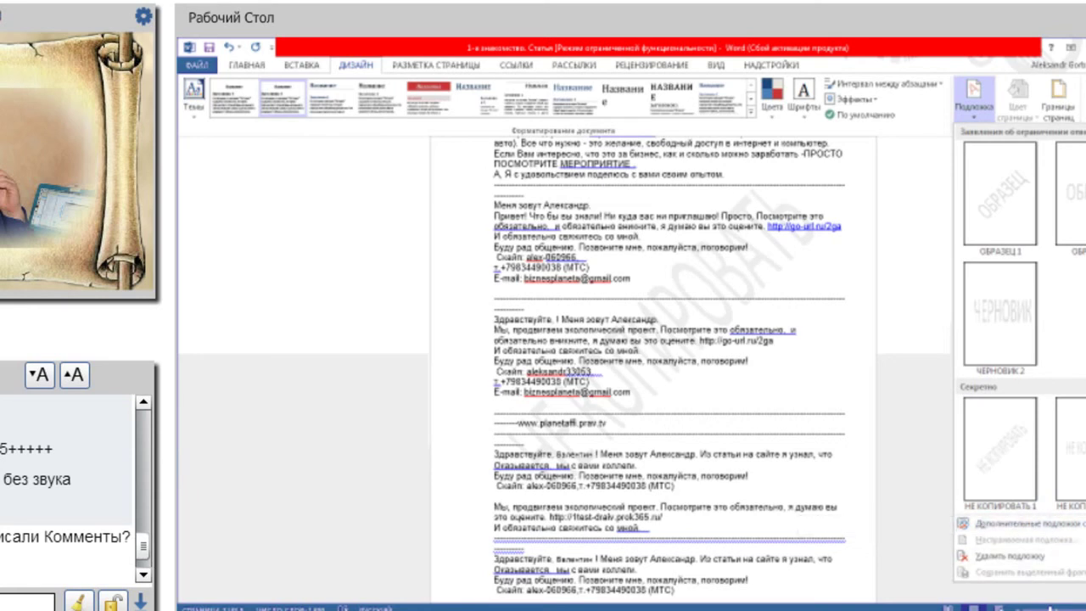
scroll(1018, 322, "down", 2)
scroll(1019, 339, "down", 3)
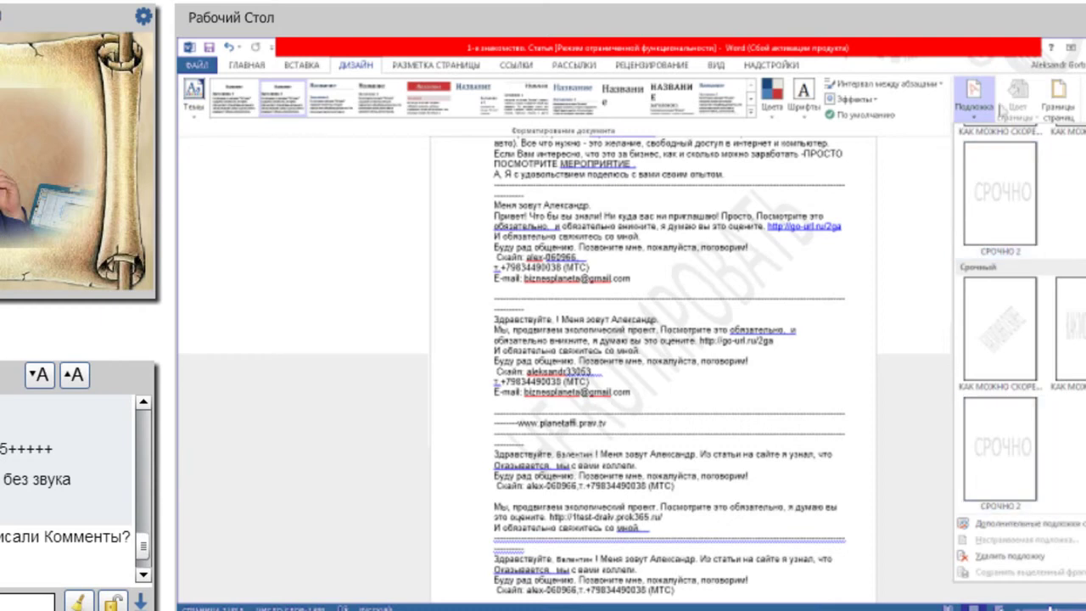
left_click(895, 219)
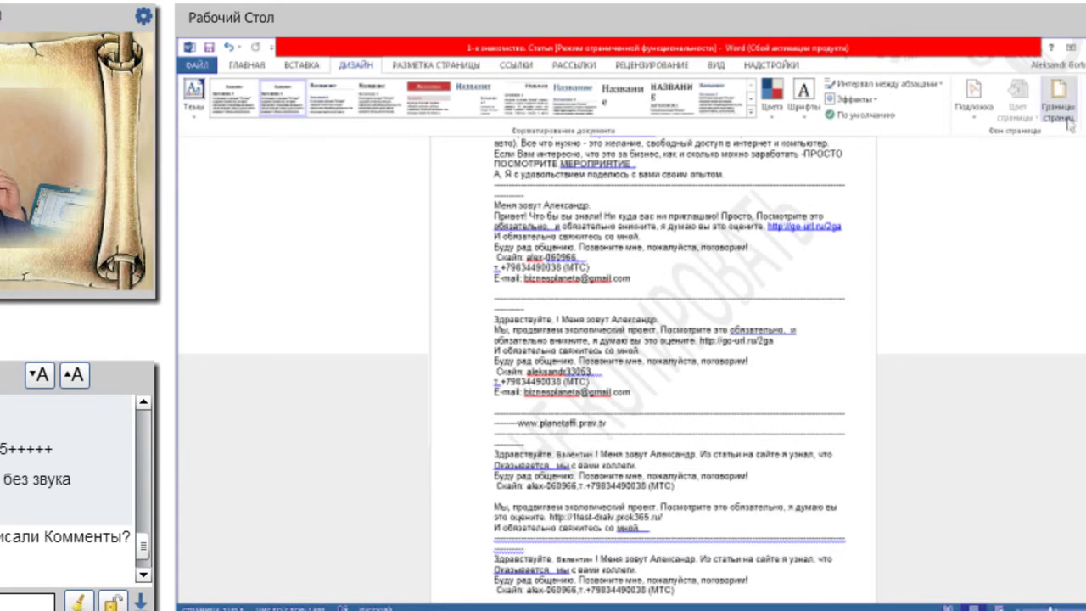
- Frame every page with the yellow star art page border, applied to the whole document
left_click(1058, 108)
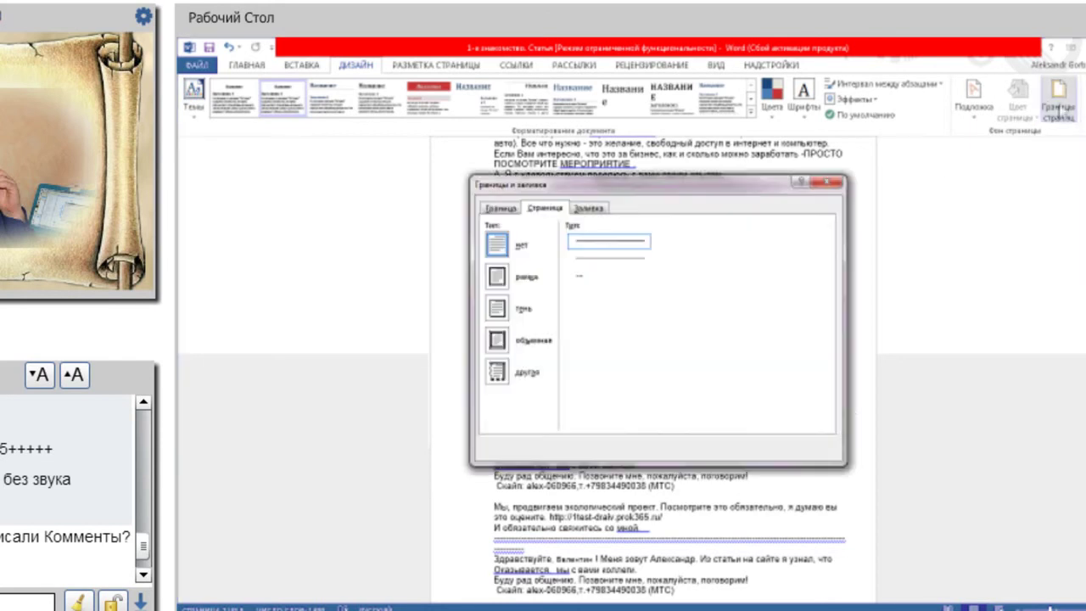
left_click(499, 374)
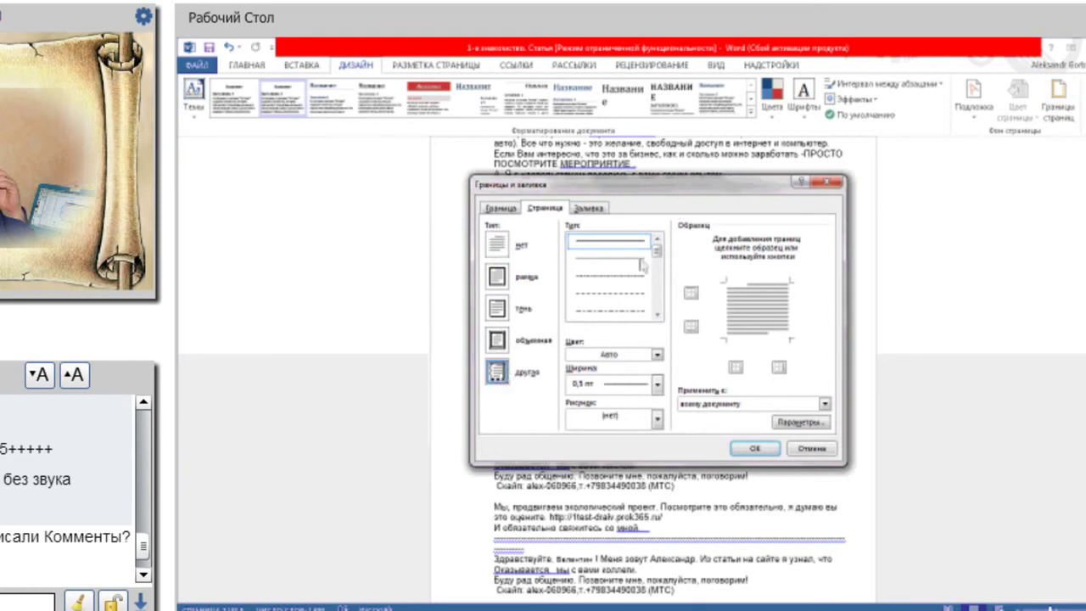
mouse_move(658, 250)
left_mouse_down()
mouse_move(662, 311)
mouse_move(664, 291)
left_mouse_up()
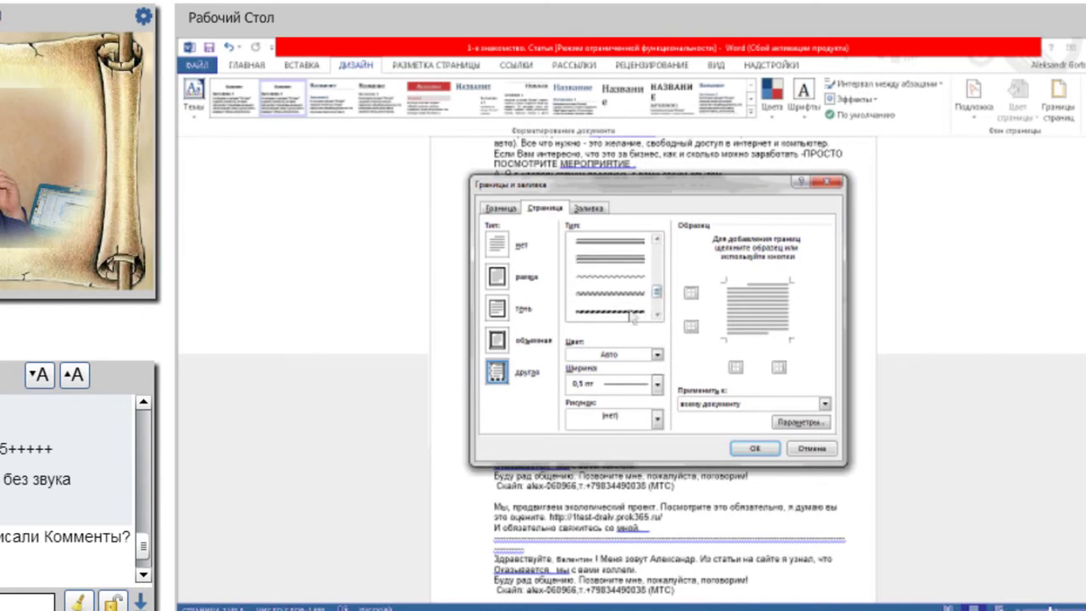
left_click(631, 313)
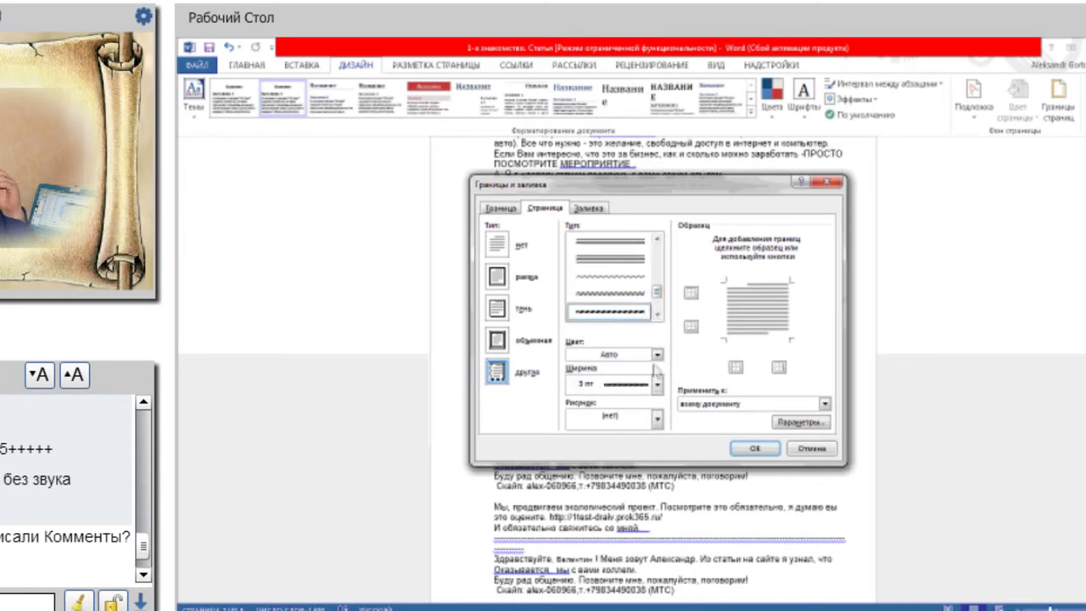
left_click(658, 419)
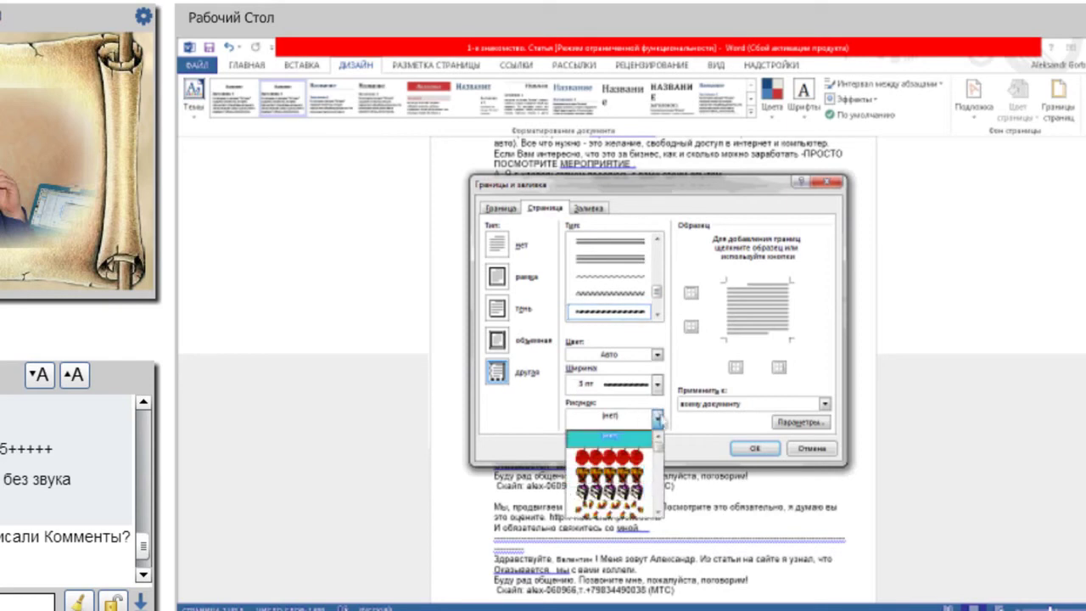
scroll(661, 456, "down", 2)
scroll(660, 458, "down", 2)
left_click(624, 480)
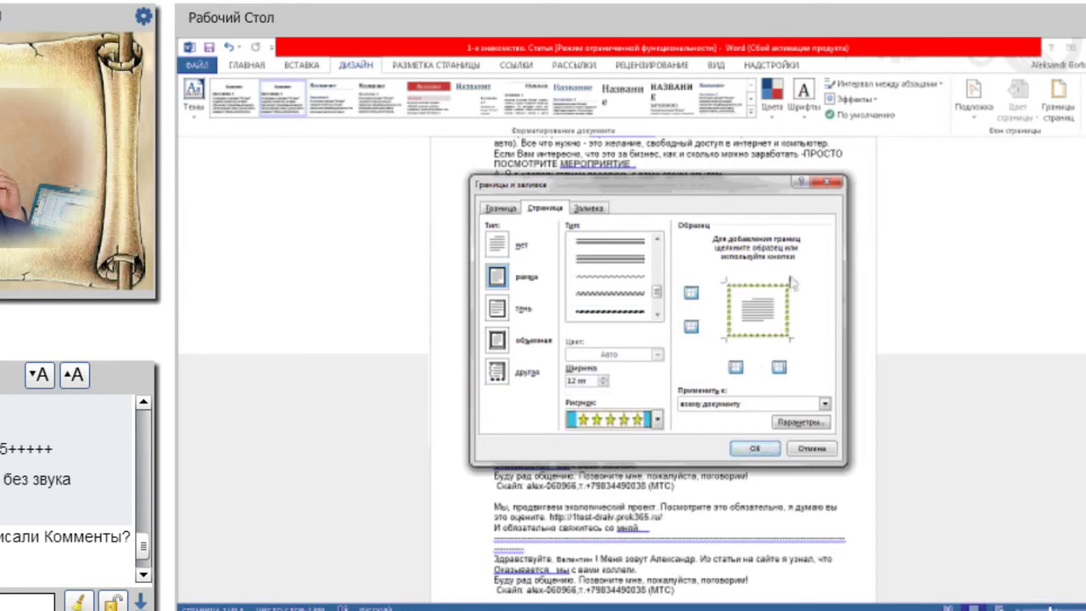
left_click(759, 448)
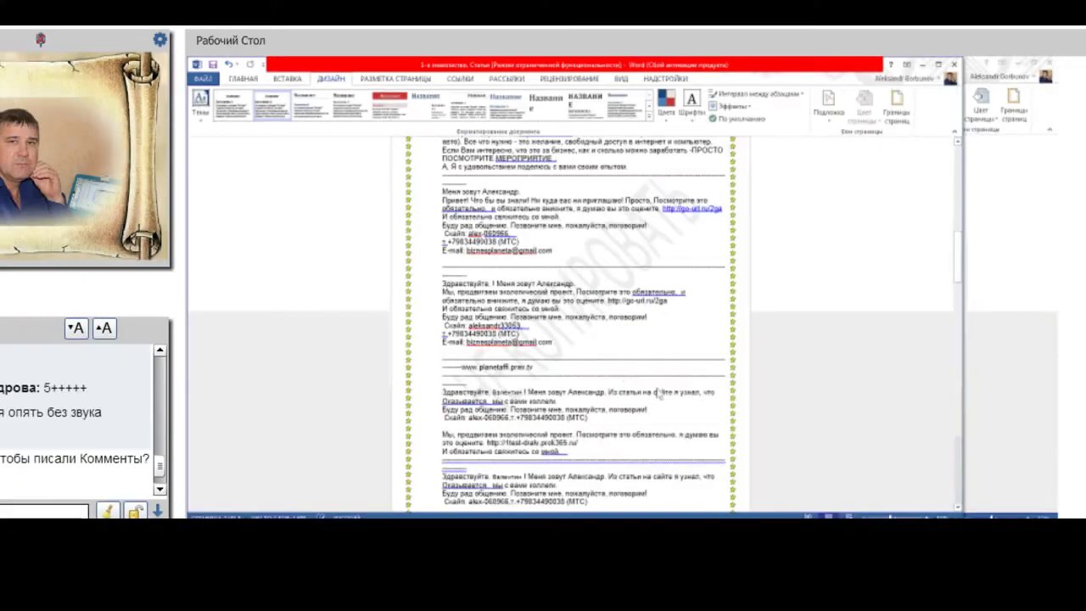
scroll(659, 392, "up", 10)
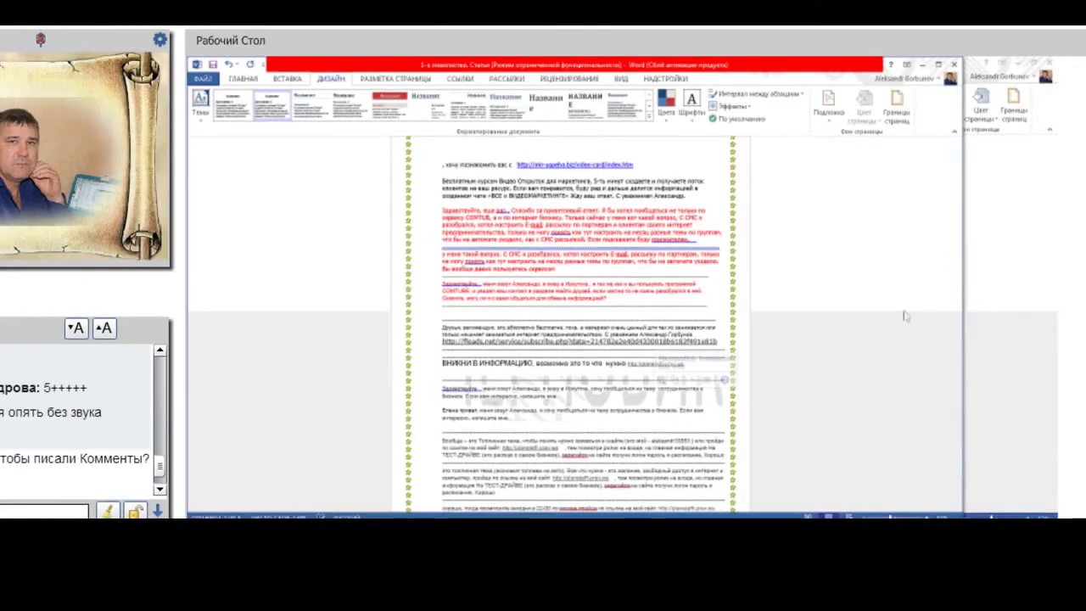
left_click_drag(957, 174, 960, 151)
mouse_move(958, 170)
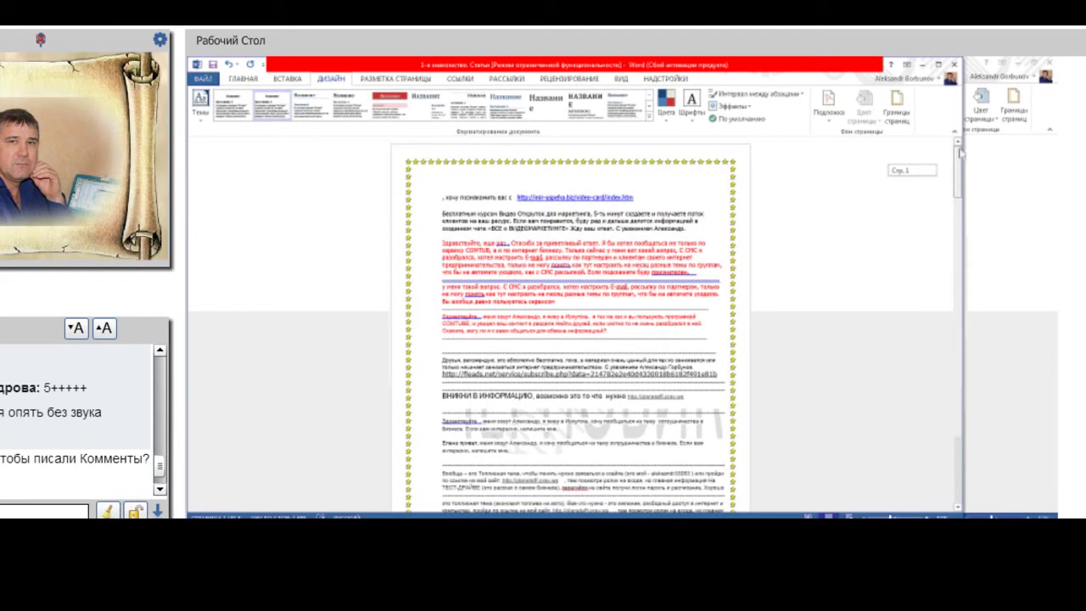
left_click_drag(960, 152, 960, 151)
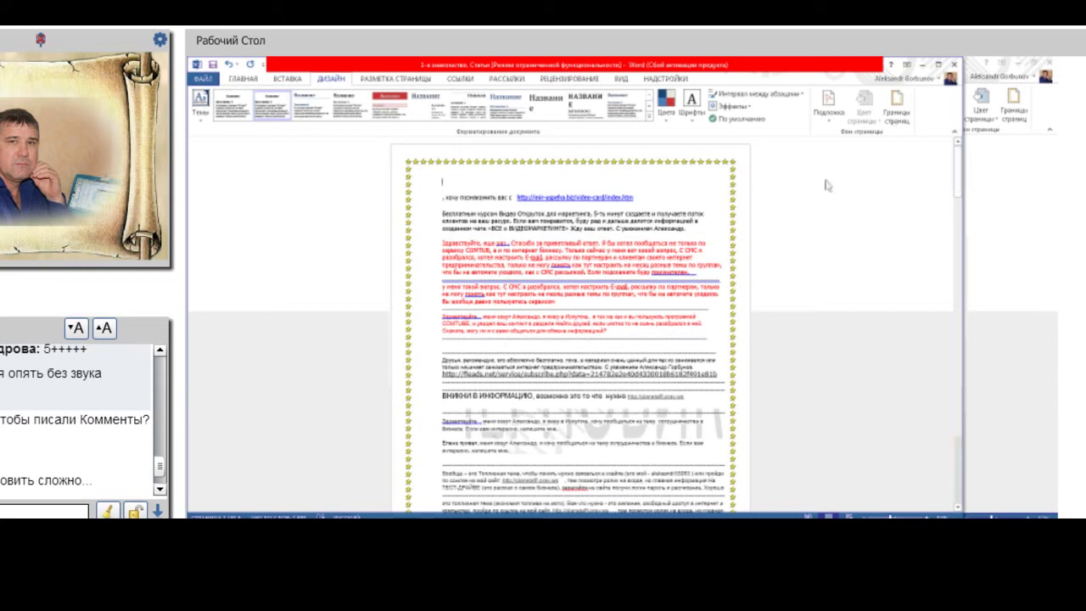
- Browse the Margins, Orientation and Size presets on the Page Layout tab
left_click(381, 79)
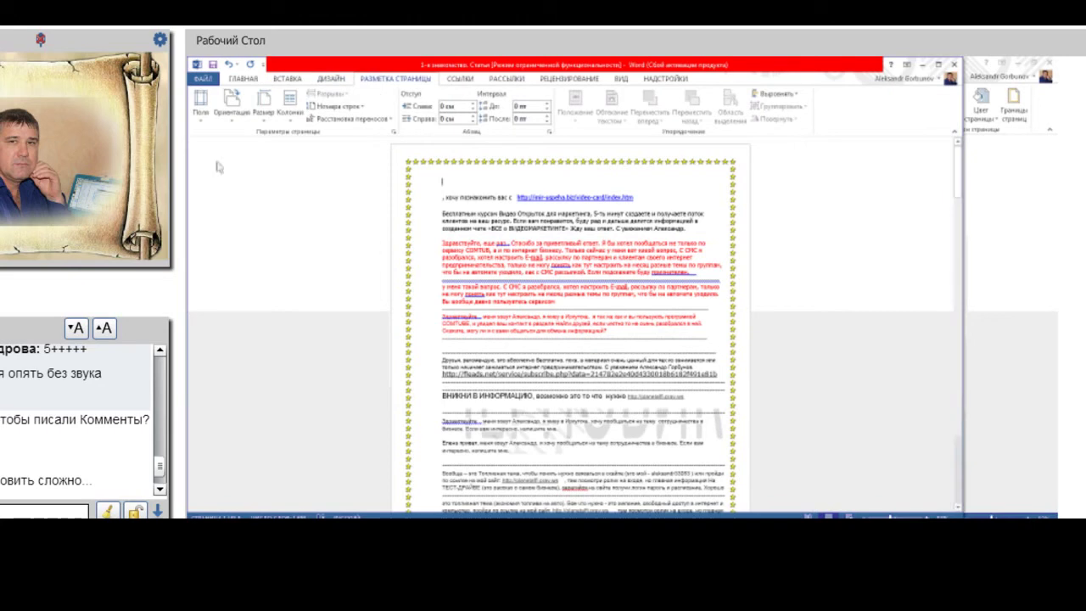
left_click(201, 119)
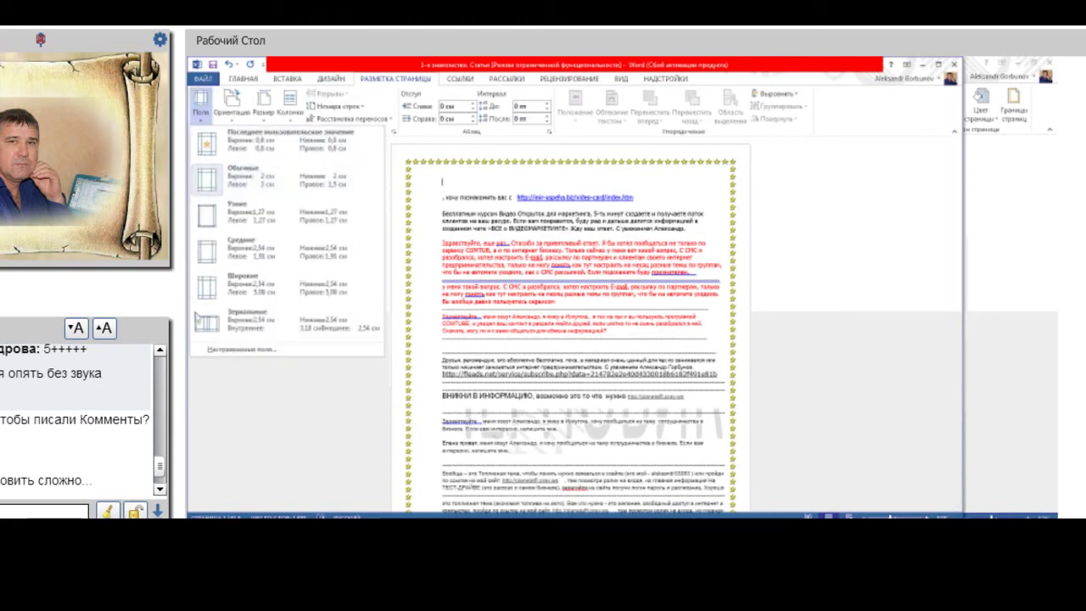
left_click(232, 119)
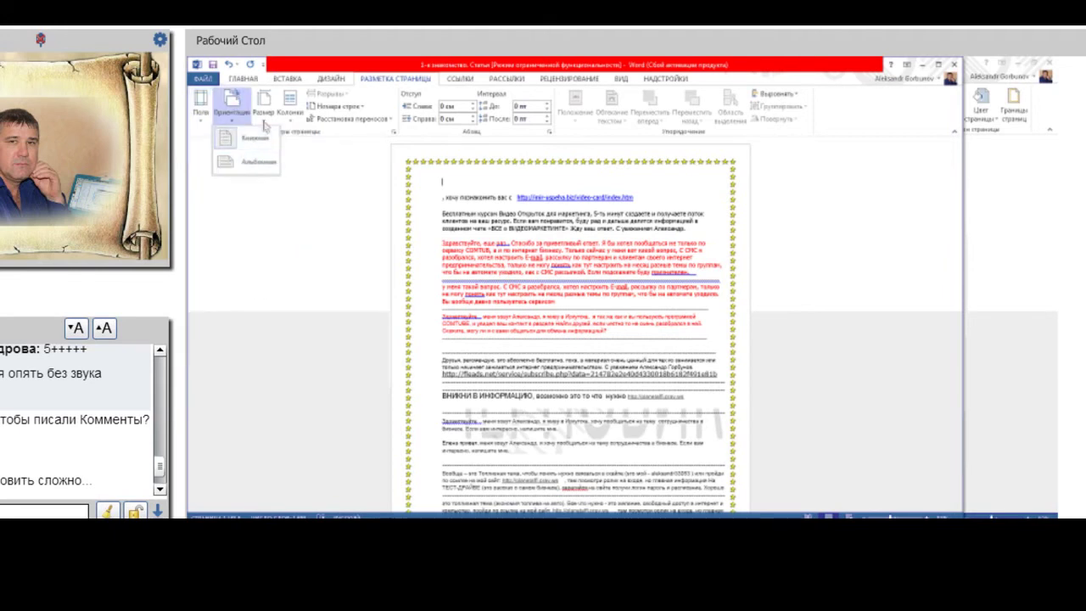
left_click(264, 119)
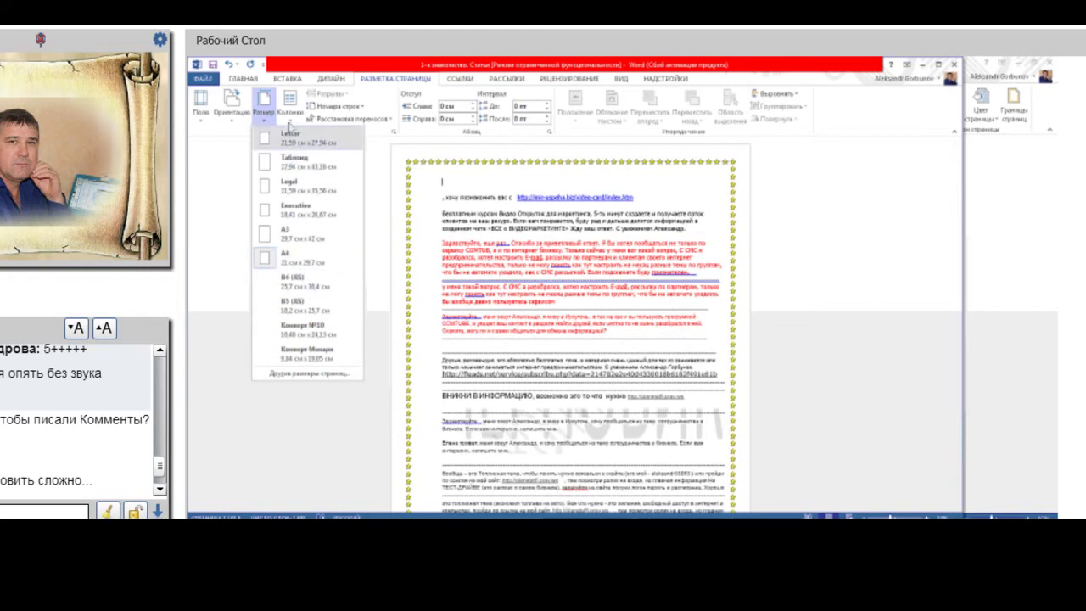
left_click(290, 121)
- Try Two, Three and Left column layouts, then return the text to One column
left_click(290, 123)
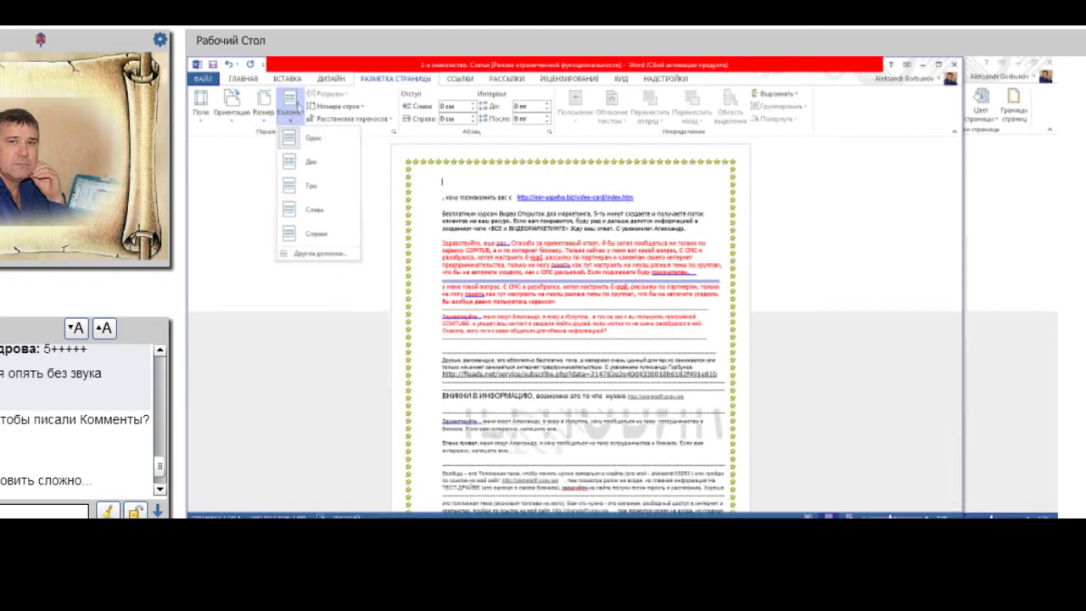
left_click(296, 163)
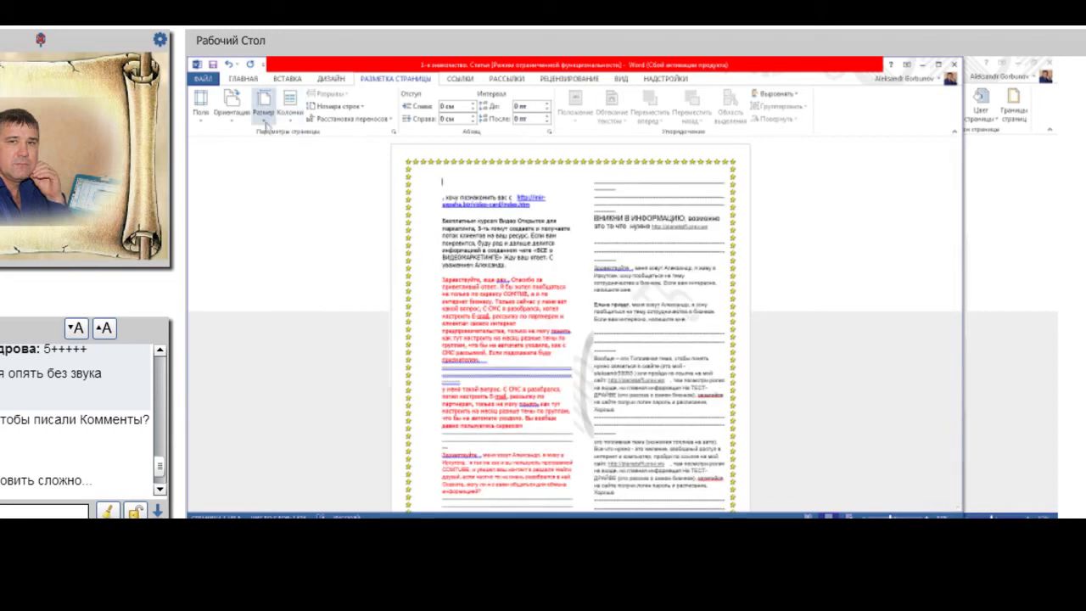
left_click(264, 106)
left_click(290, 123)
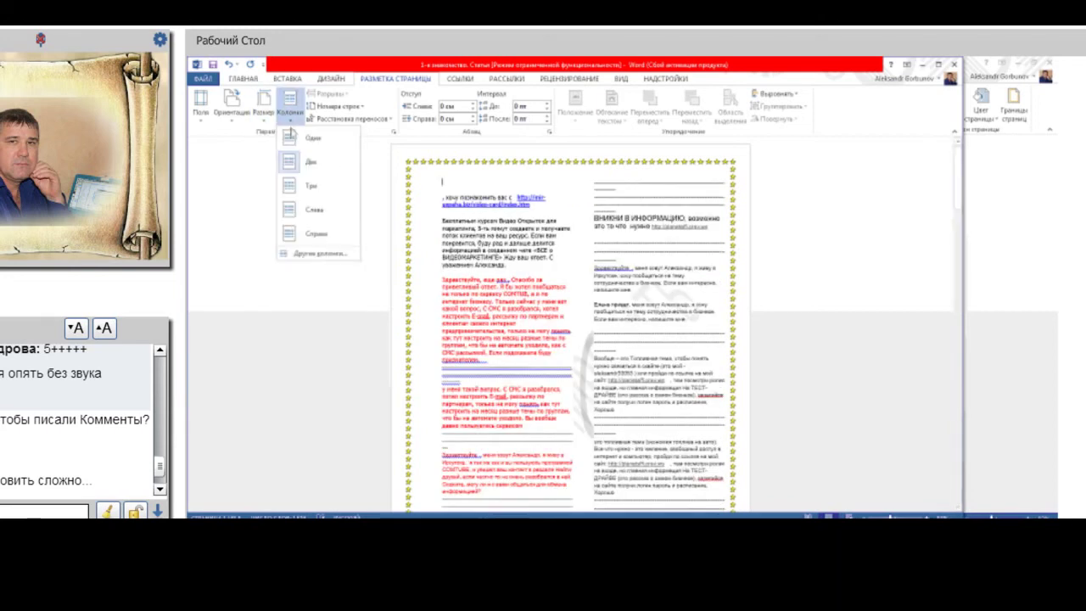
left_click(293, 187)
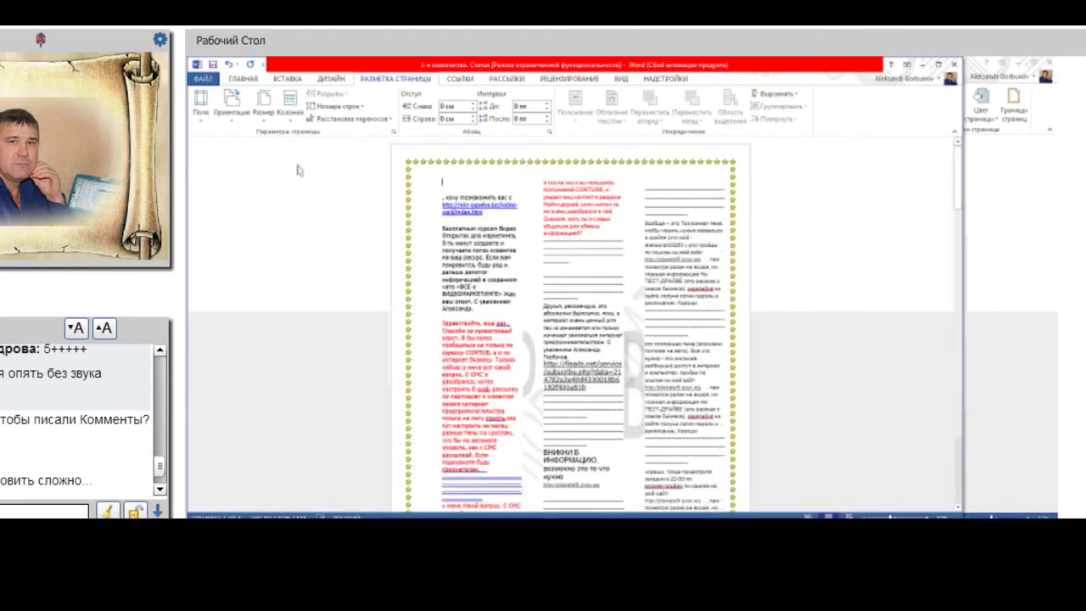
left_click(290, 123)
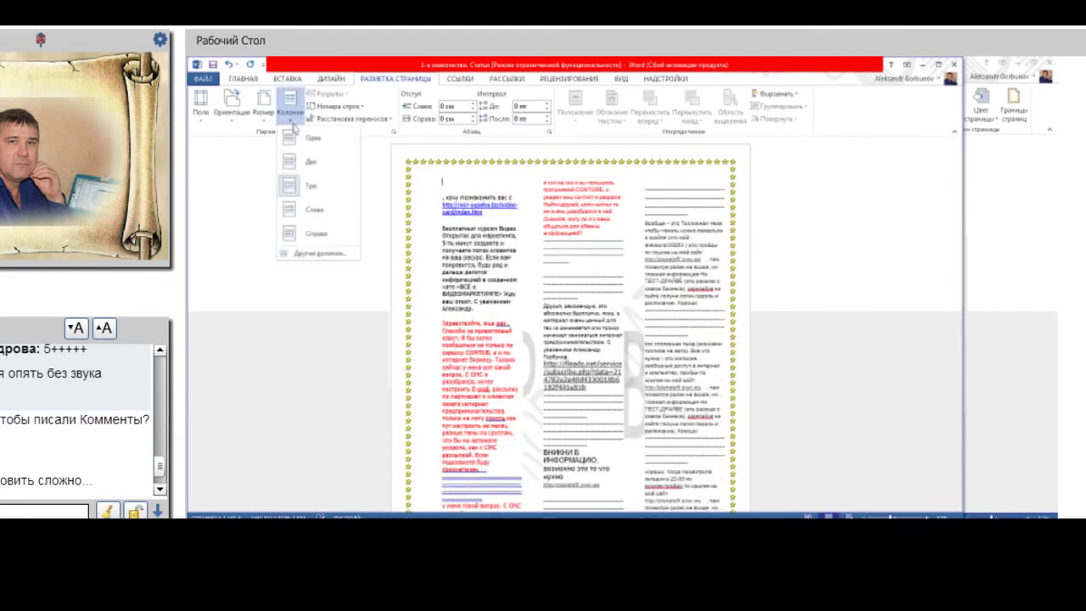
left_click(289, 212)
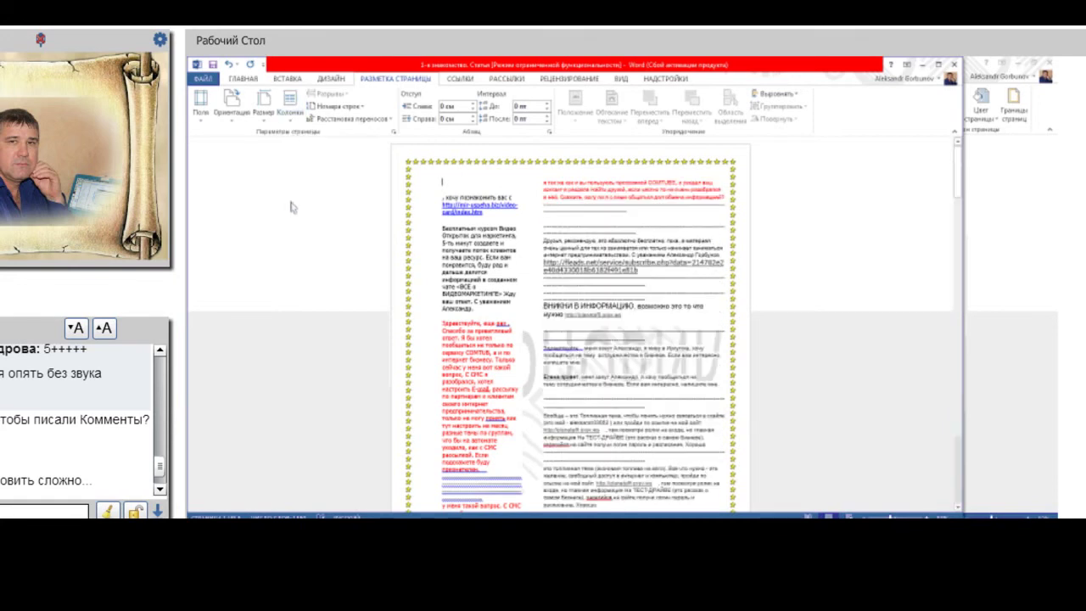
left_click(291, 126)
left_click(297, 143)
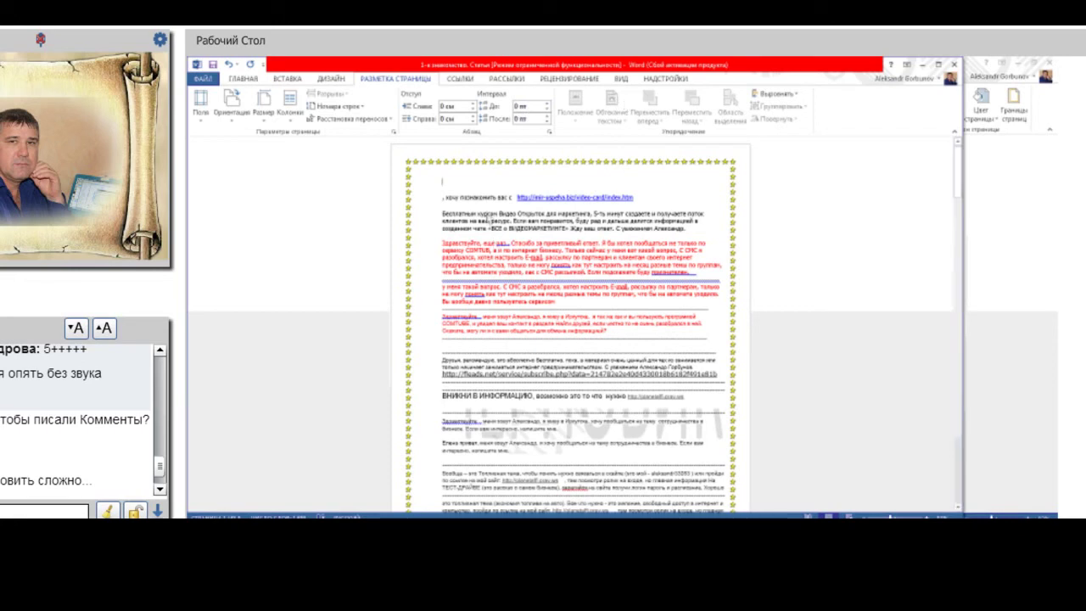
left_click_drag(441, 214, 723, 236)
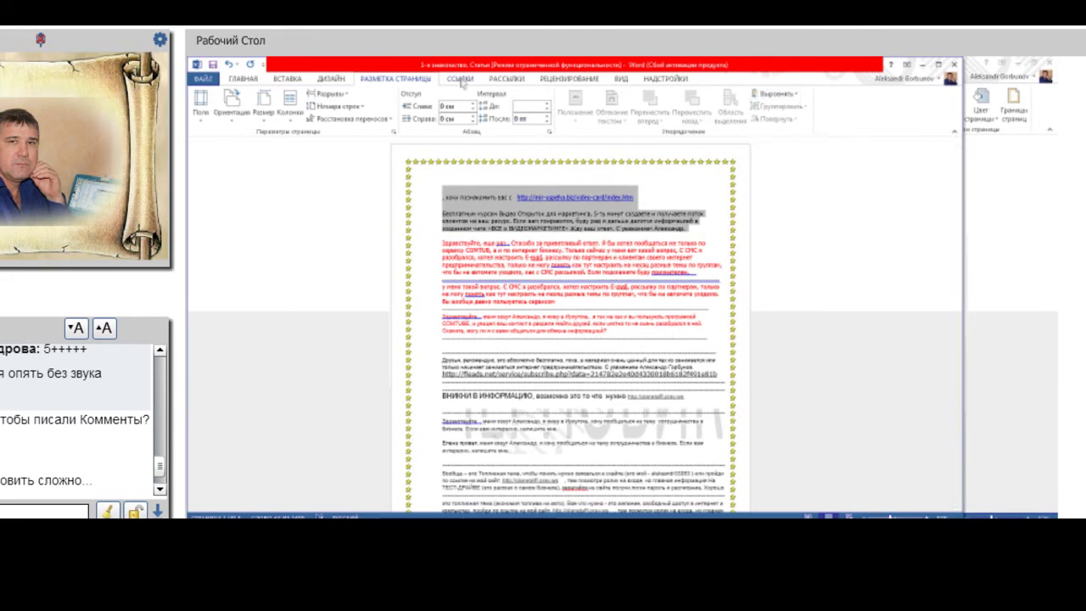
- On the References tab, view the Custom Table of Contents settings and close them unchanged
left_click(461, 79)
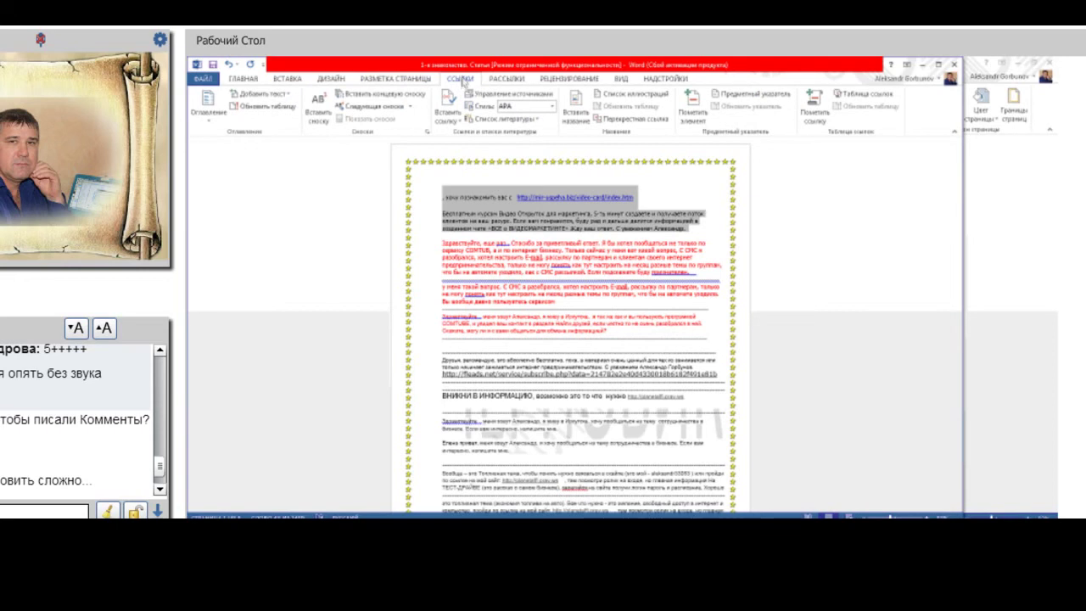
left_click(559, 179)
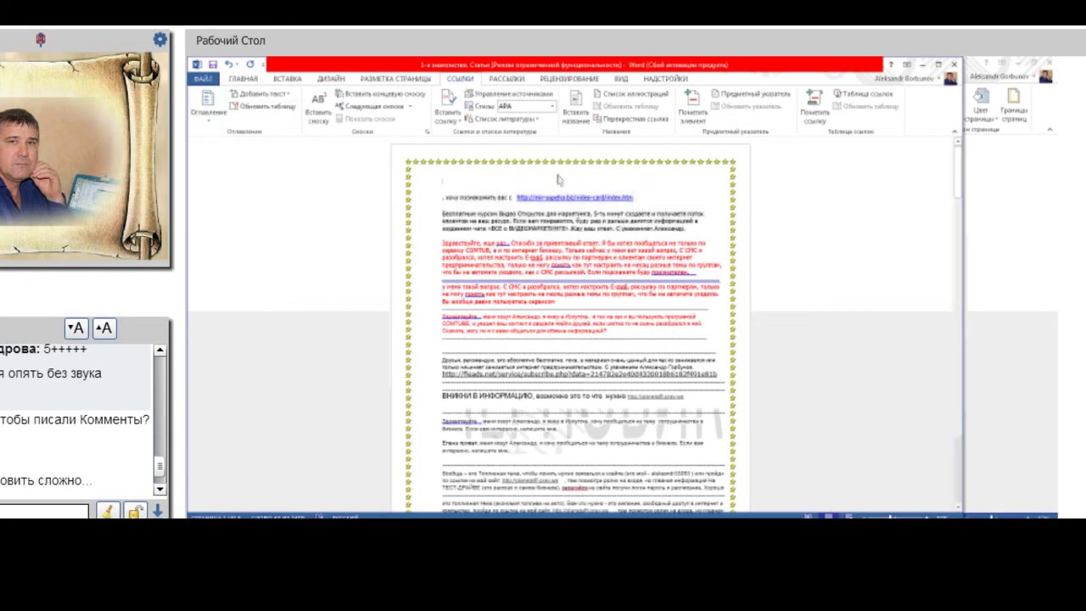
left_click(209, 110)
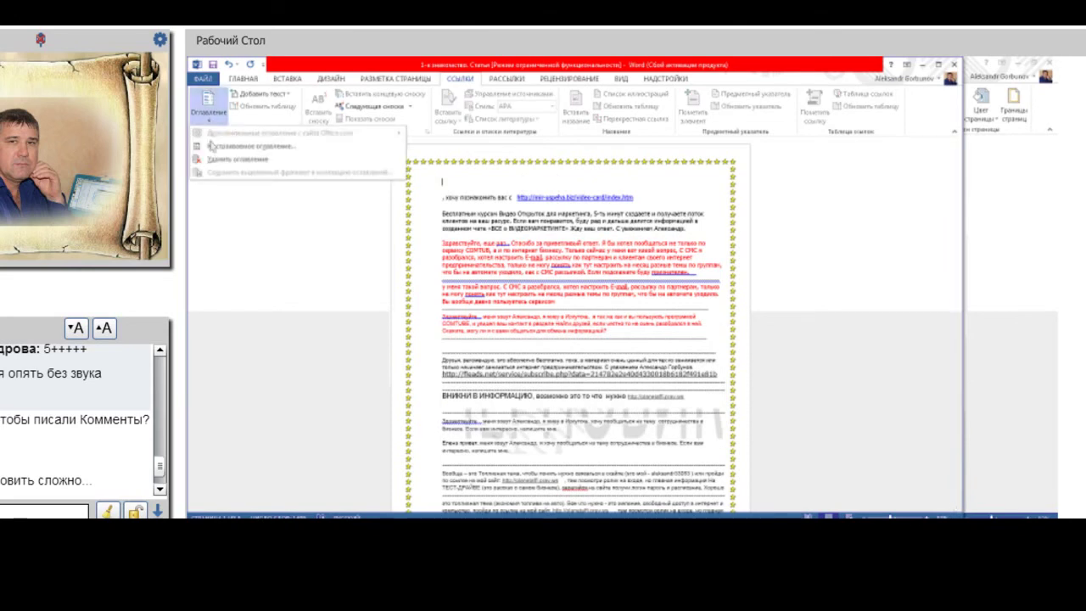
left_click(213, 146)
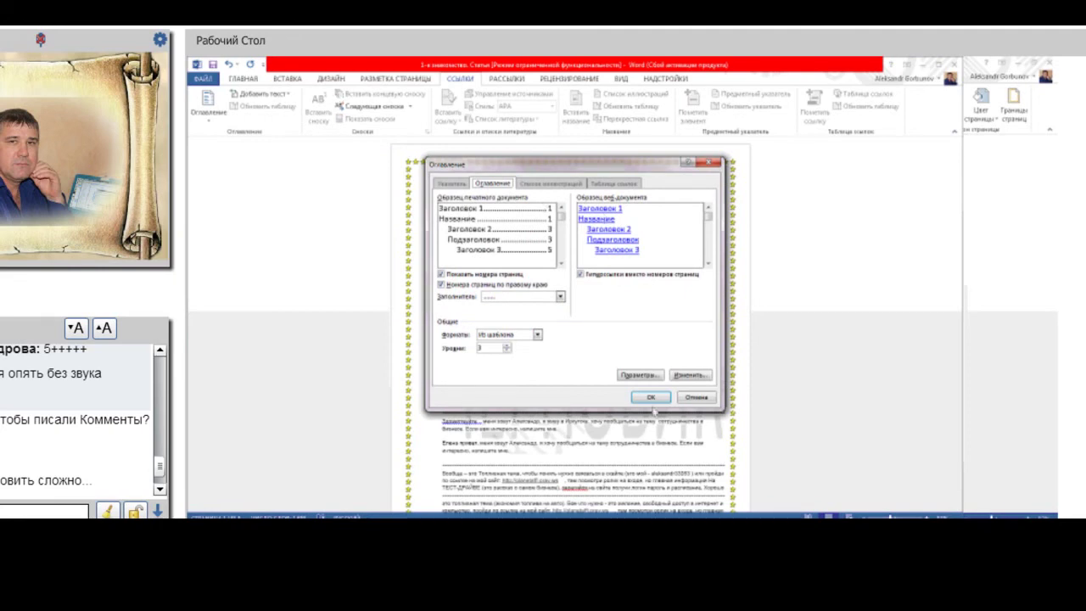
left_click(651, 398)
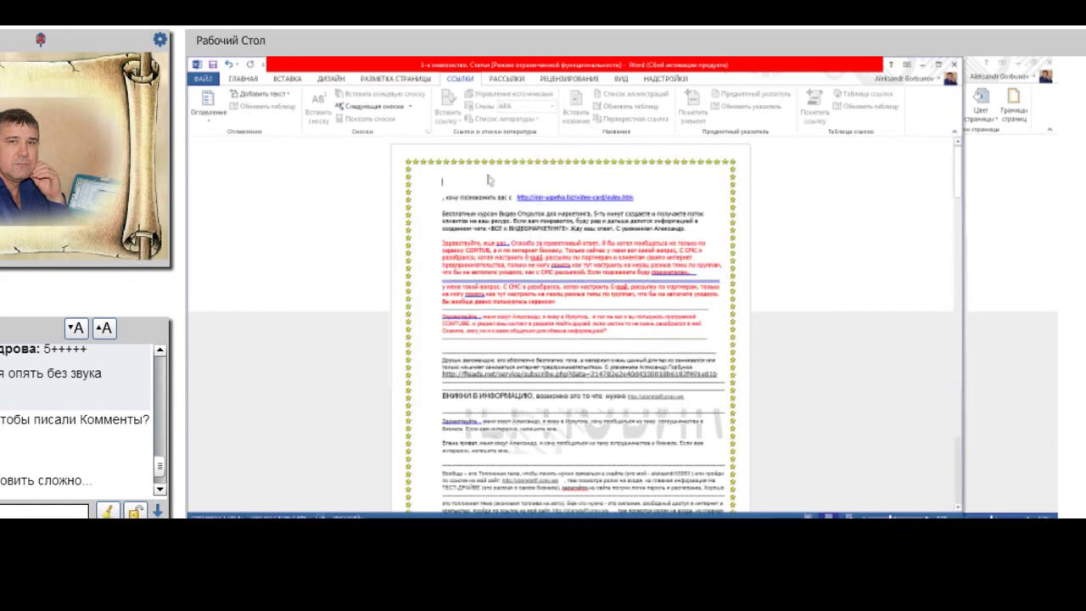
- Place the insertion point on the empty top line of the page
left_click(543, 185)
left_click(536, 185)
left_click(562, 189)
left_click(668, 270)
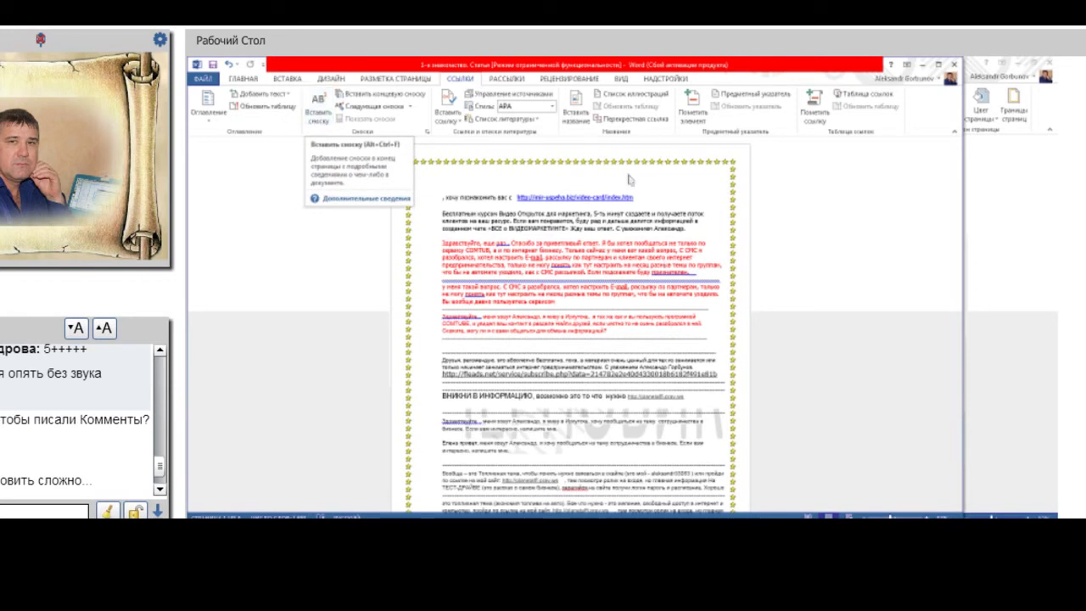
- Try opening the recent file Коммуникация 2.docx and dismiss the file-not-found error
left_click(202, 79)
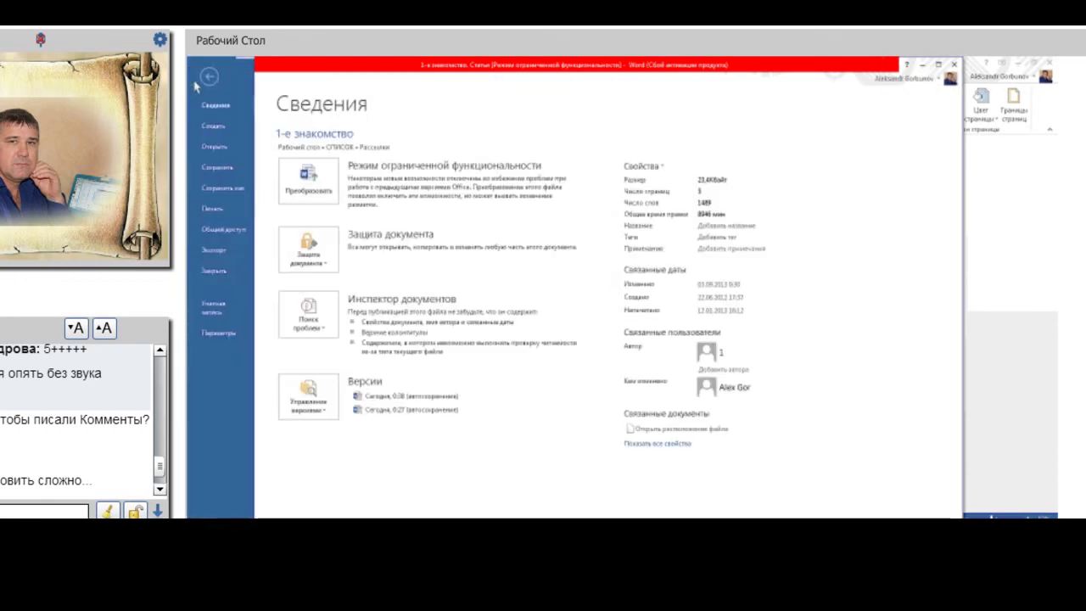
left_click(214, 147)
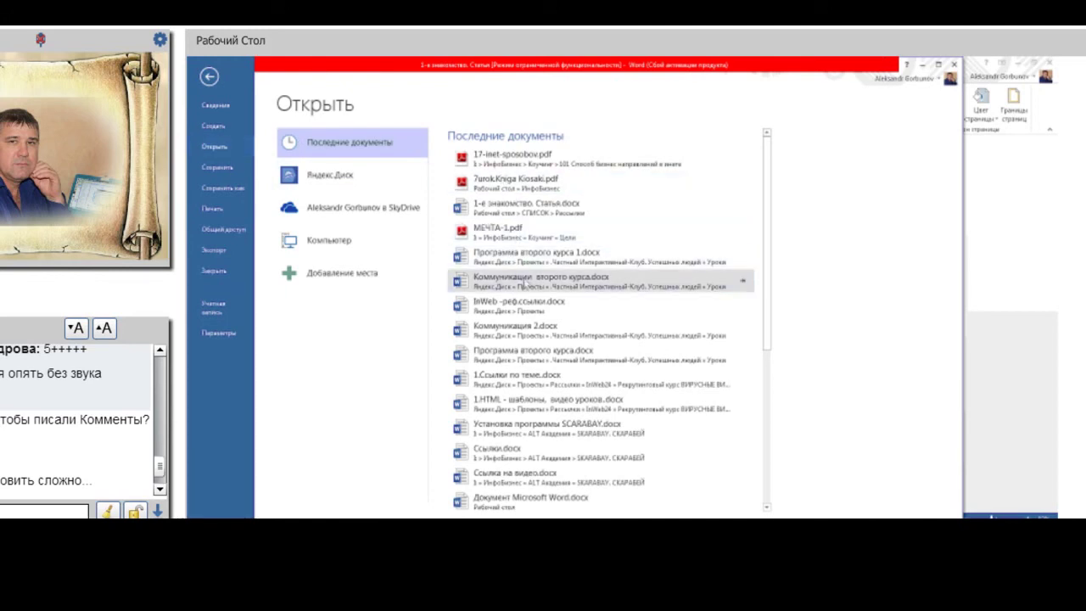
left_click(518, 331)
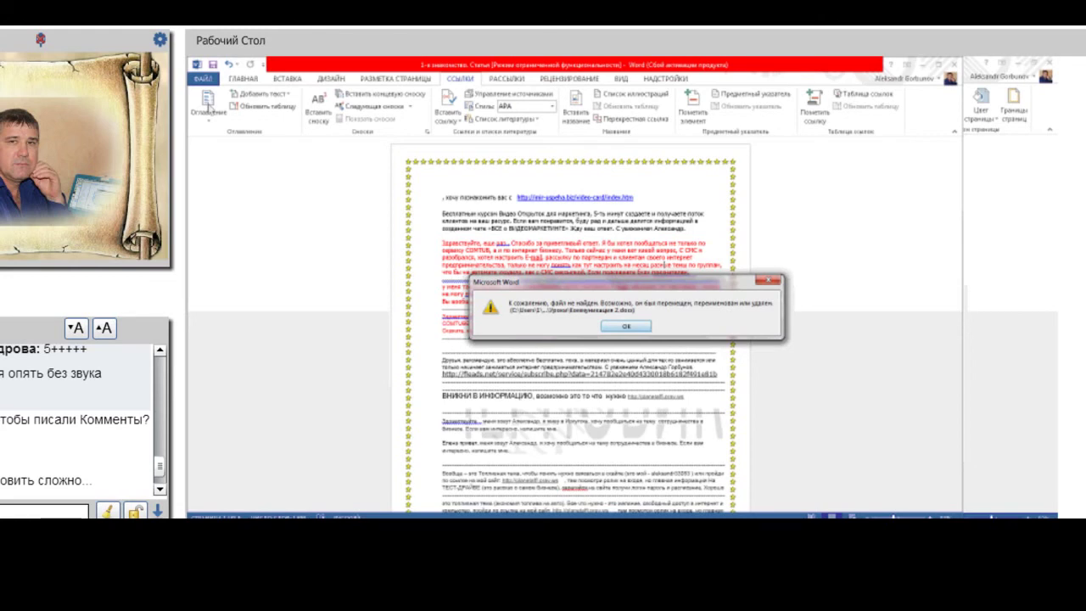
left_click(642, 325)
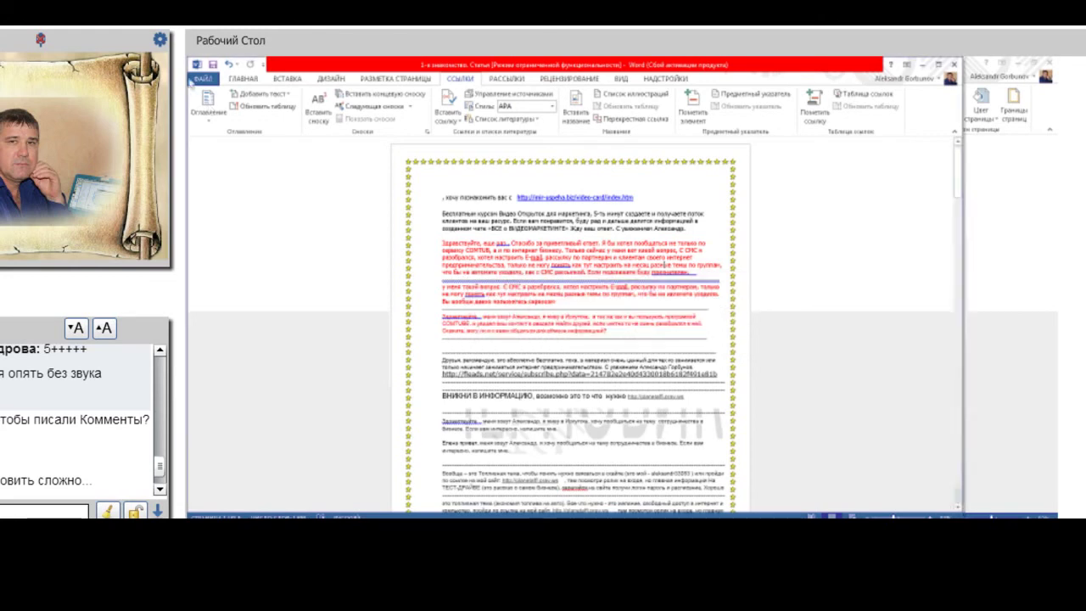
- Open Коммуникации второго курса.docx from the recent documents list
left_click(202, 78)
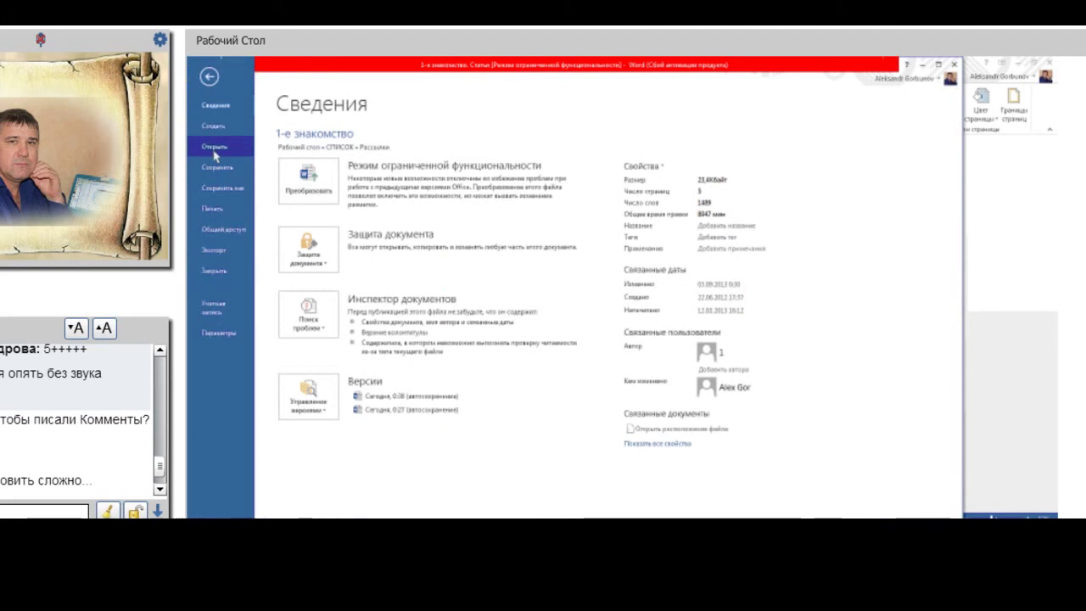
left_click(214, 151)
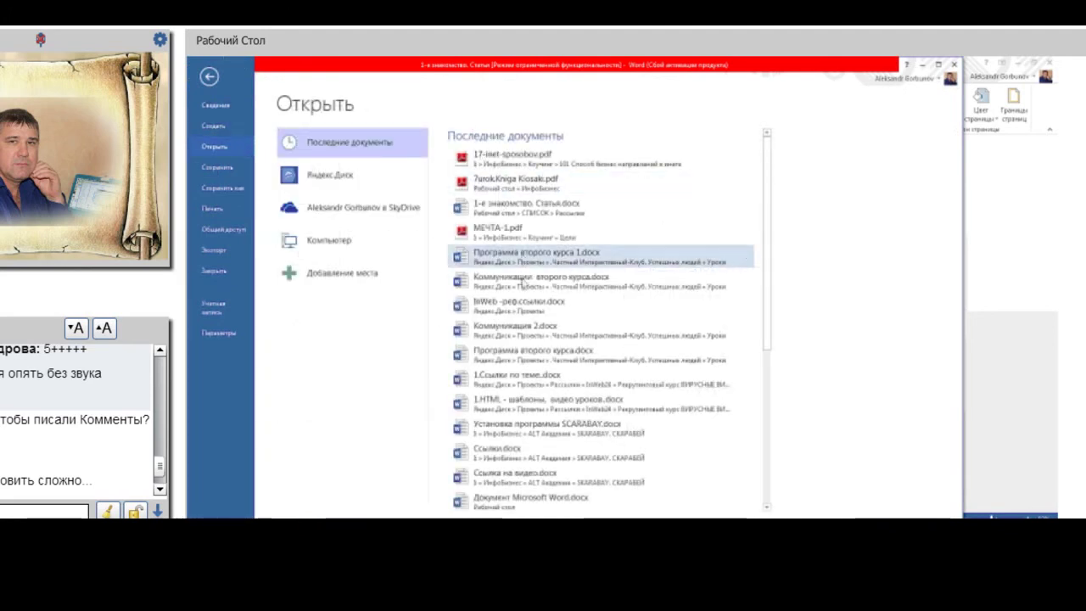
left_click(523, 283)
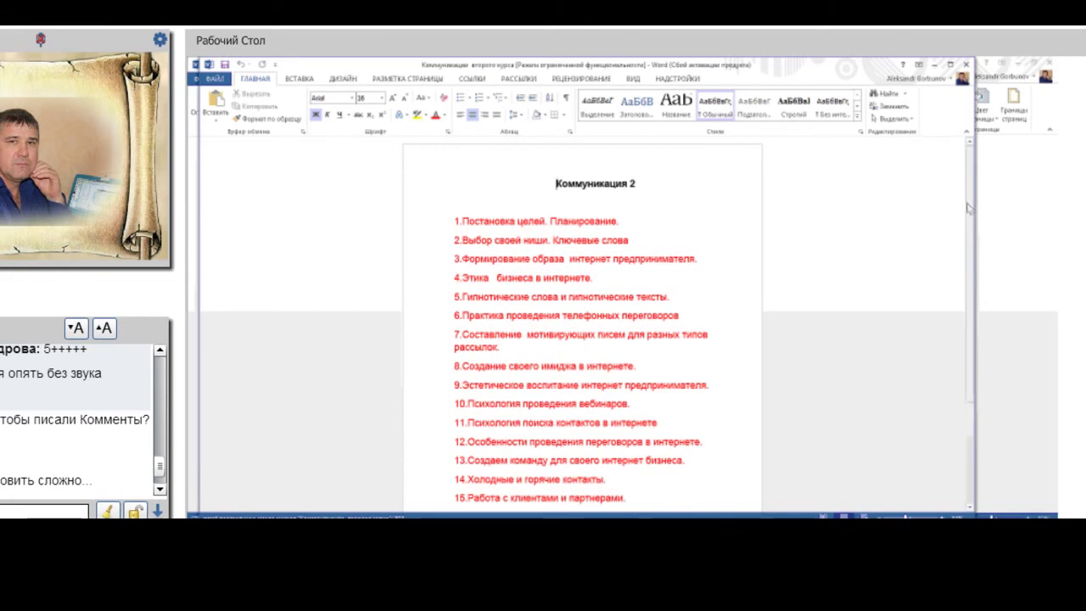
- Show the ССЫЛКИ tools and select 'Планирование.' in the first topic
scroll(982, 292, "down", 1)
scroll(982, 292, "down", 2)
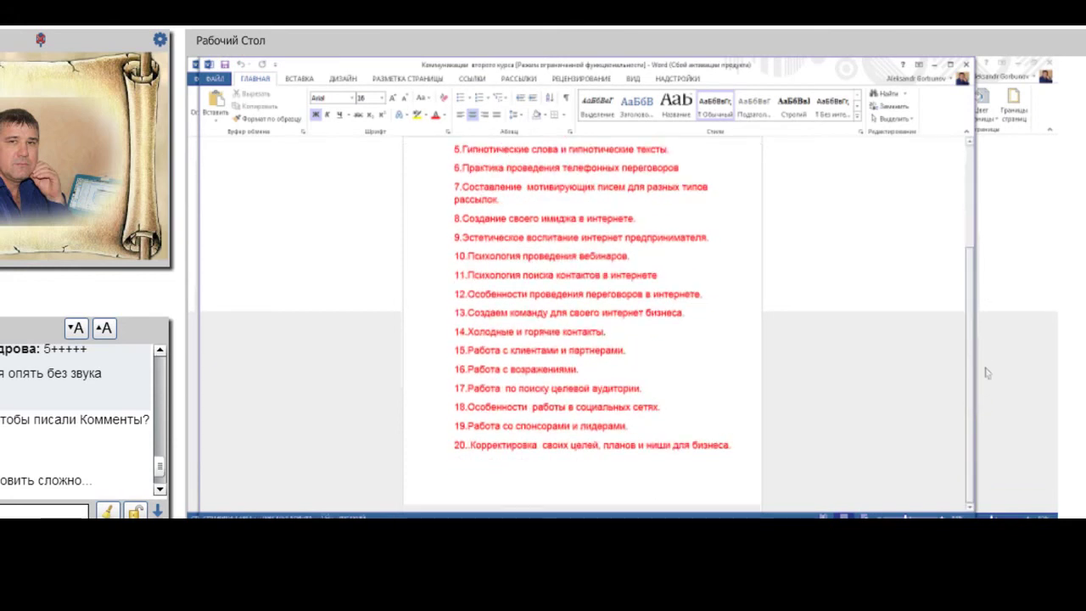
scroll(987, 374, "up", 3)
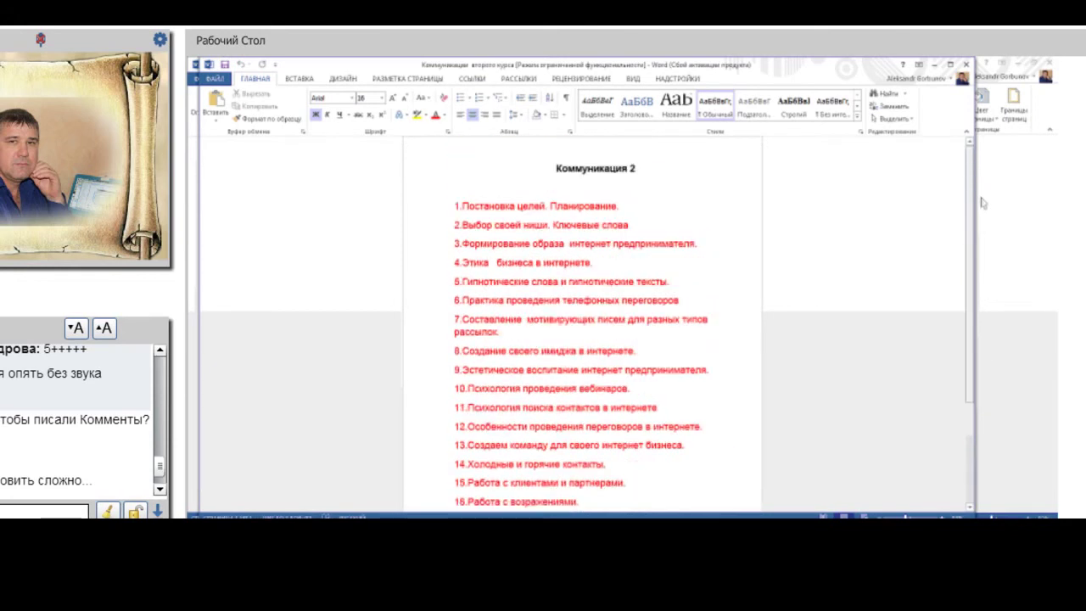
left_click(471, 79)
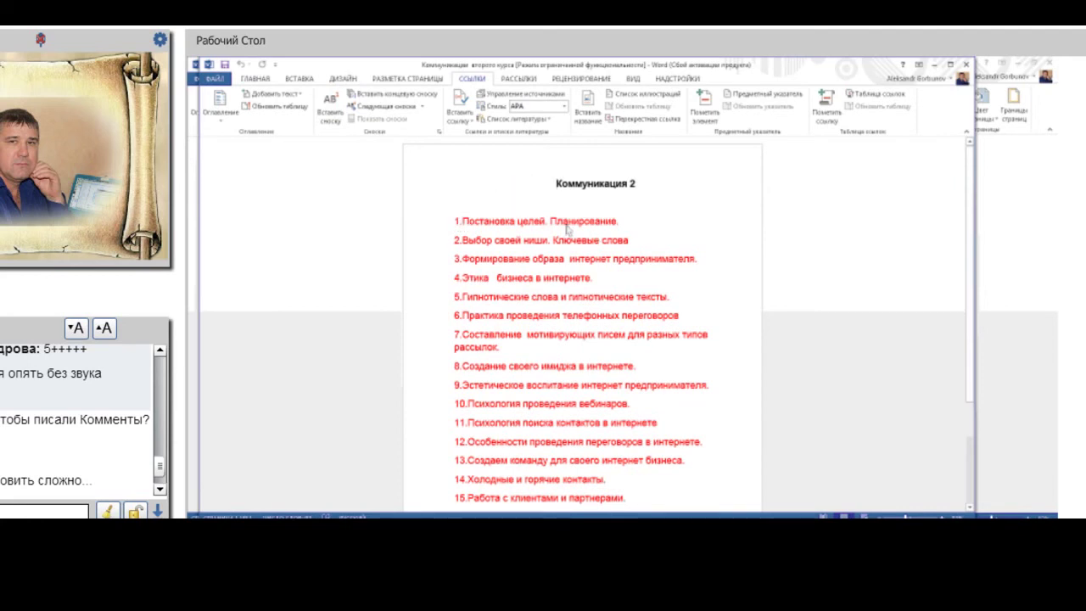
left_click_drag(551, 222, 622, 225)
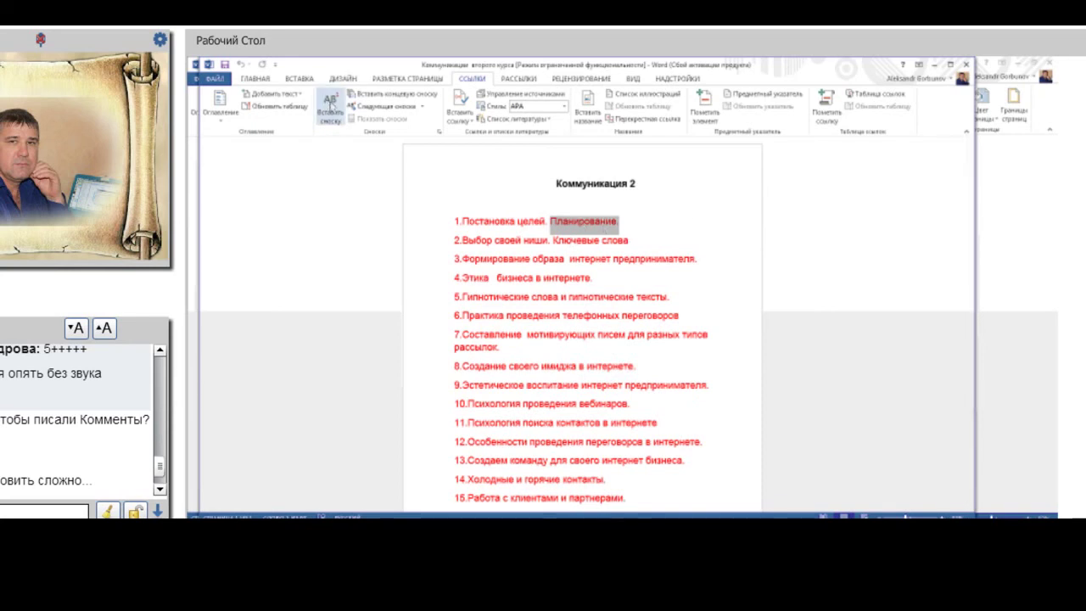
- Insert footnote 1 after 'Планирование.' and type its short explanatory note
left_click(330, 101)
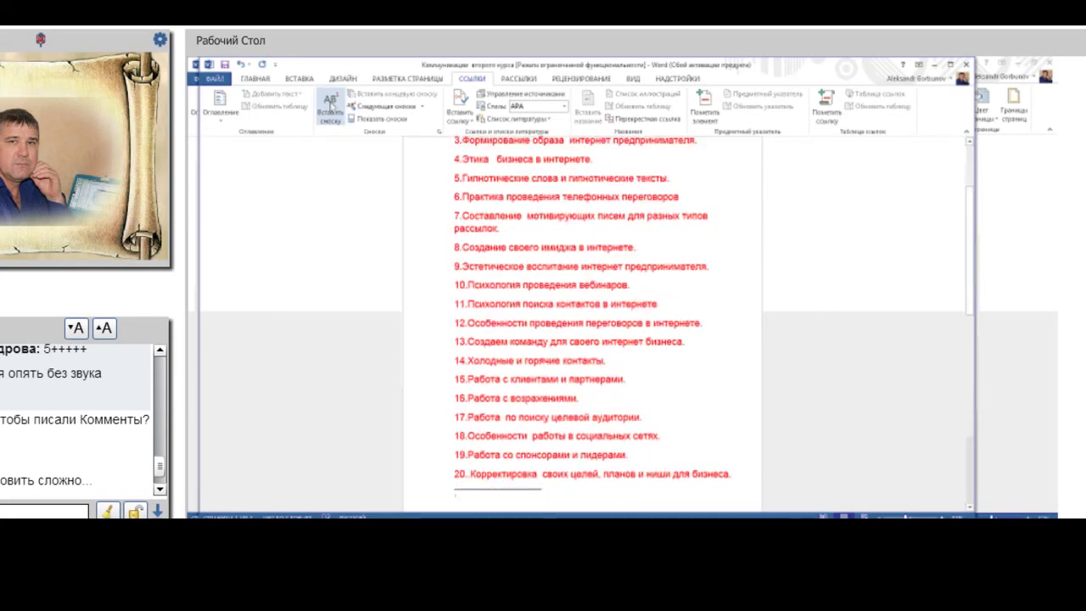
left_click_drag(970, 307, 978, 199)
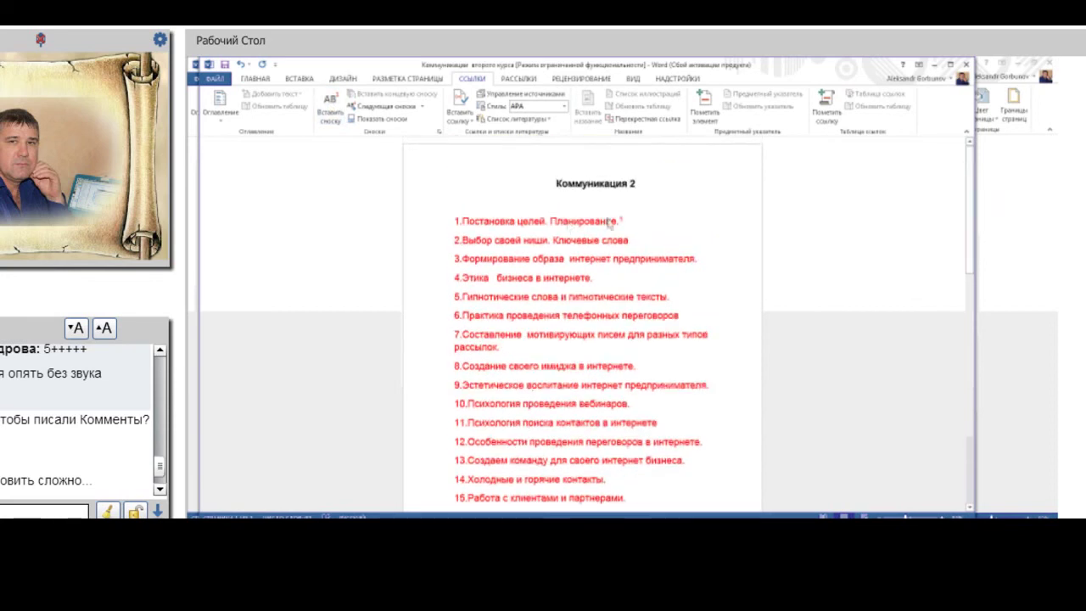
left_click_drag(971, 212, 988, 362)
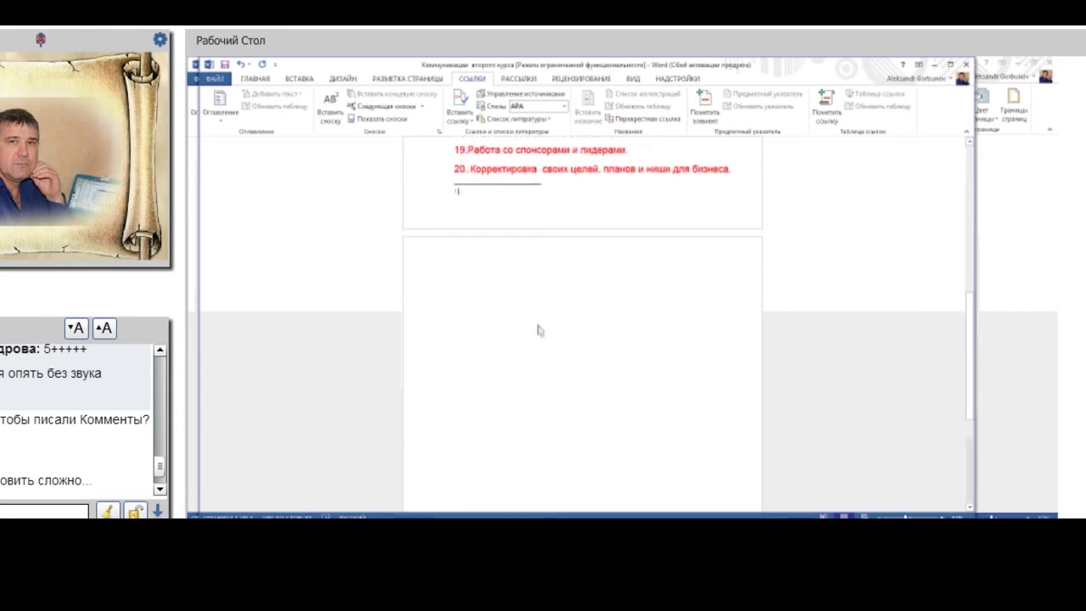
type("ли")
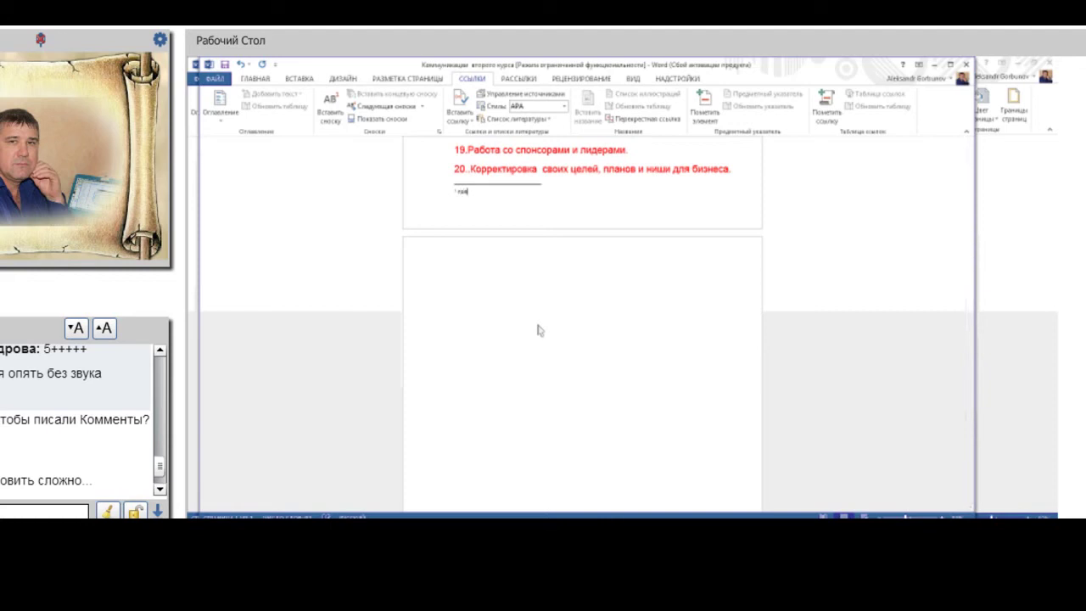
type("ения")
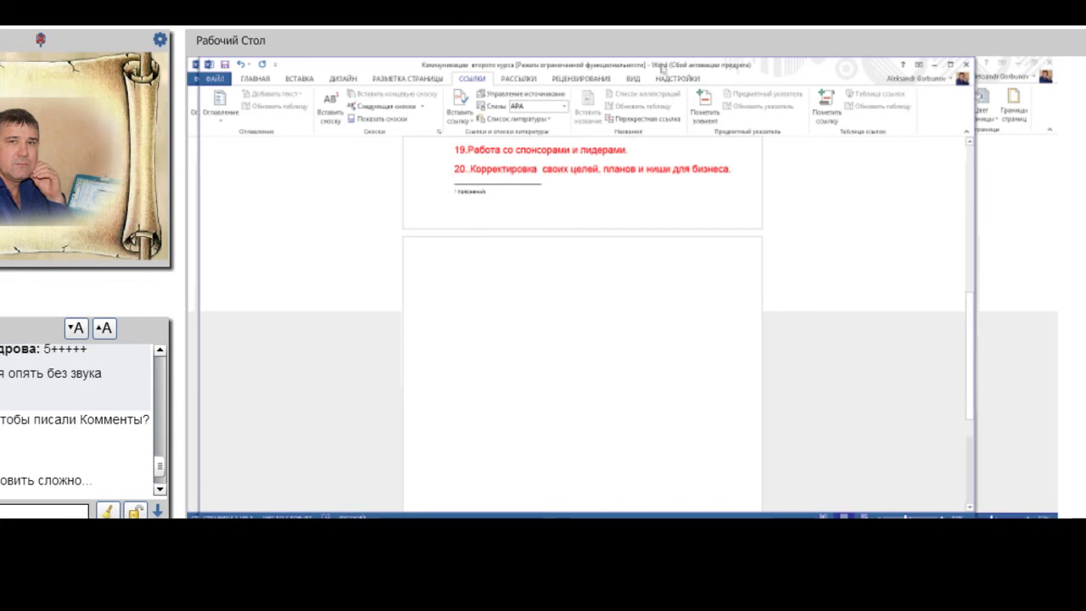
scroll(974, 332, "up", 3)
scroll(974, 333, "up", 4)
scroll(974, 333, "up", 1)
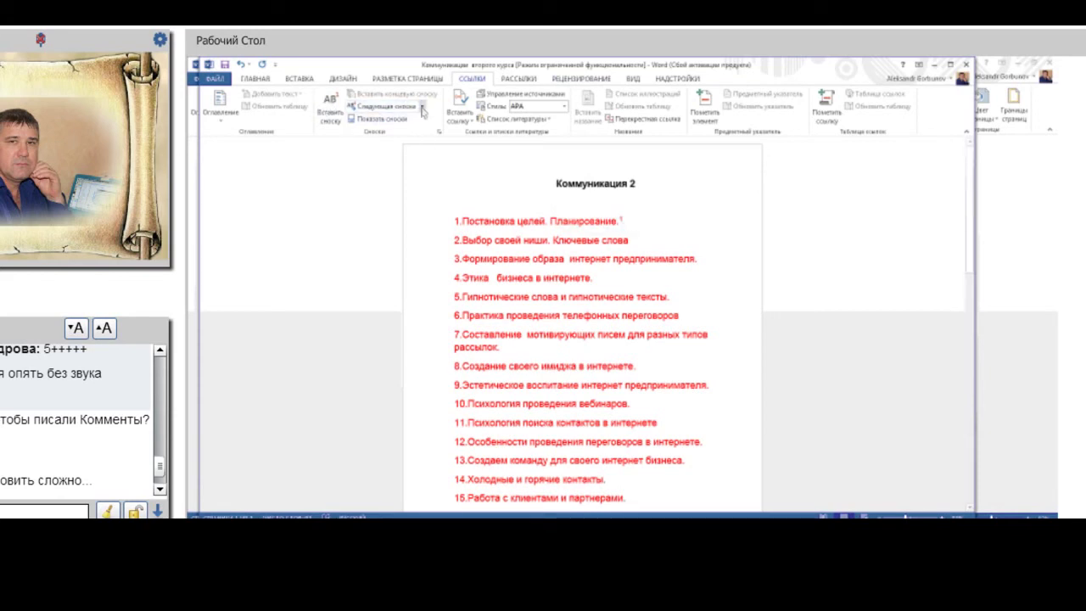
- Select 'Ключевые слова' and jump to the next and previous footnotes
left_click(422, 111)
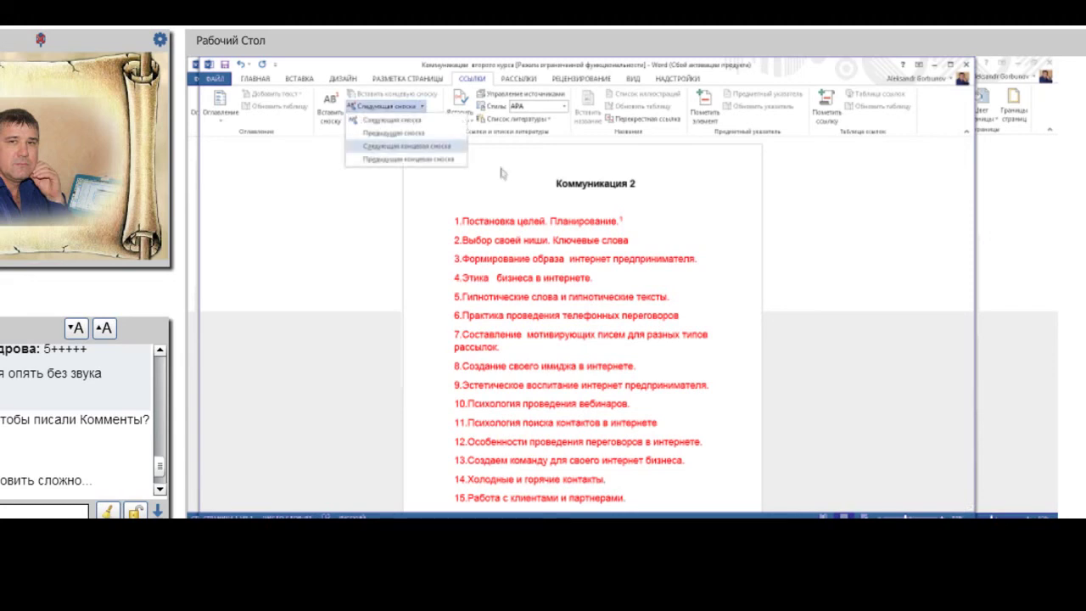
left_click(558, 246)
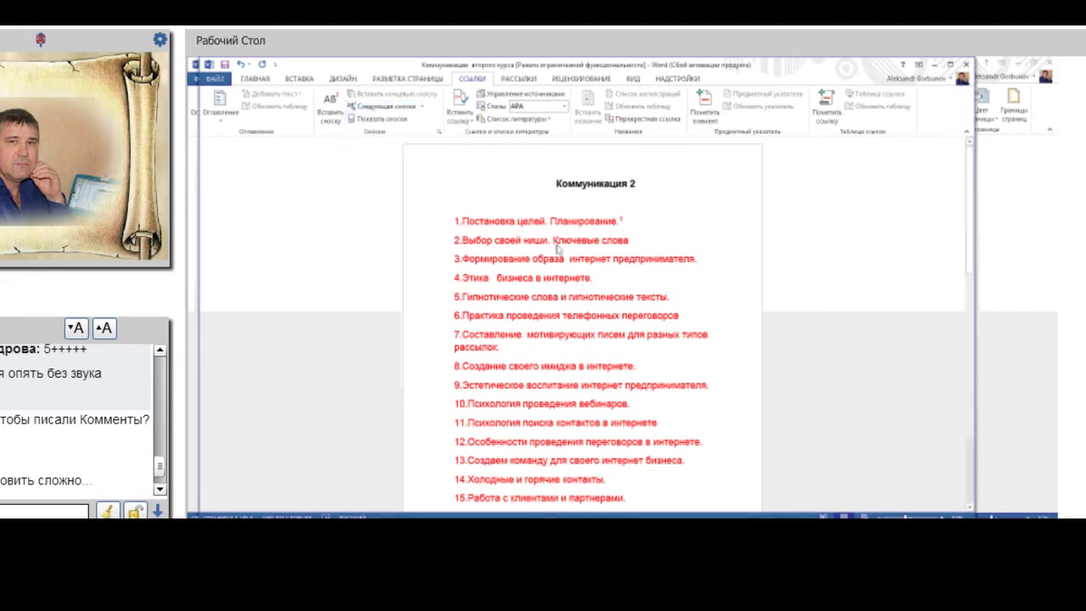
left_click_drag(554, 241, 629, 241)
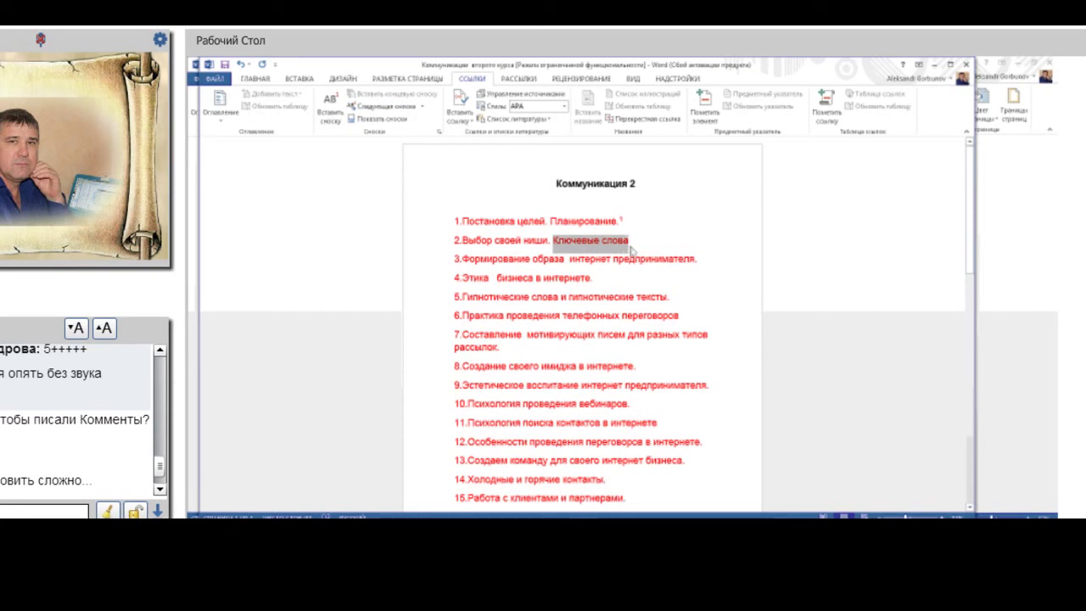
left_click(421, 107)
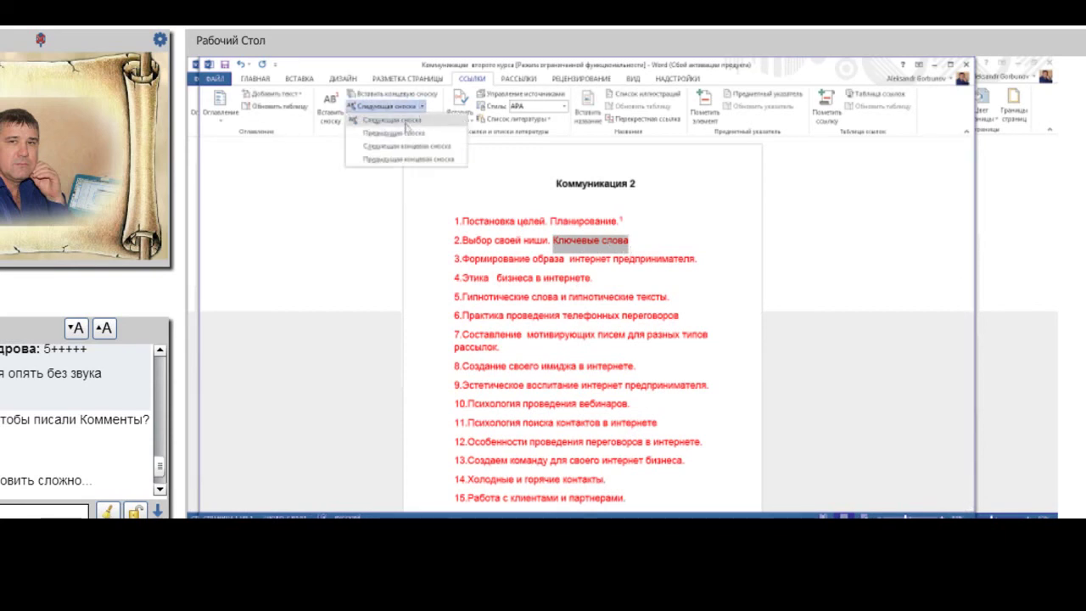
left_click(411, 124)
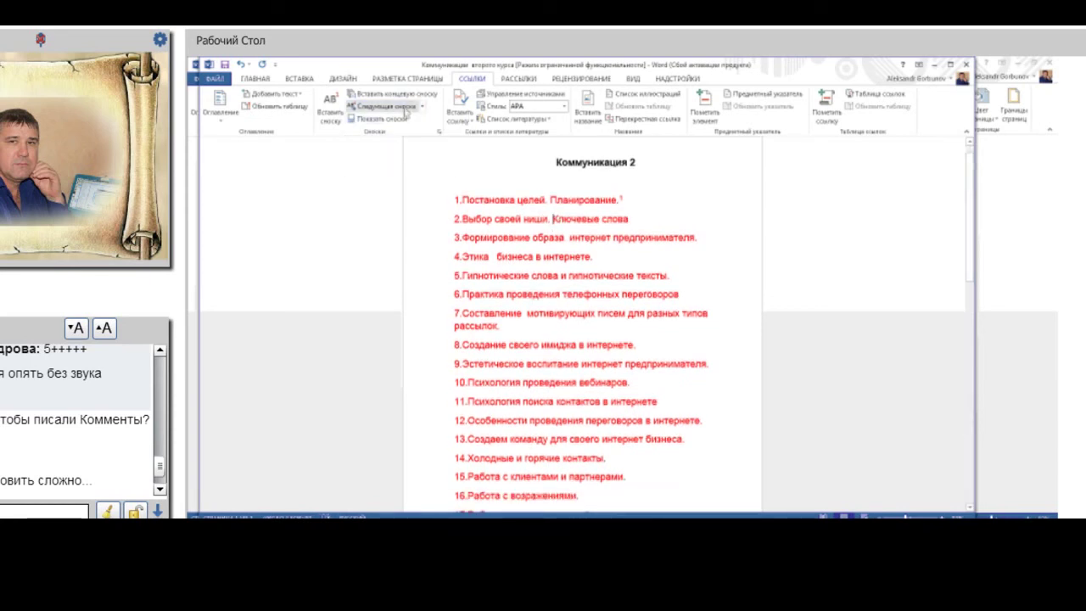
left_click(422, 106)
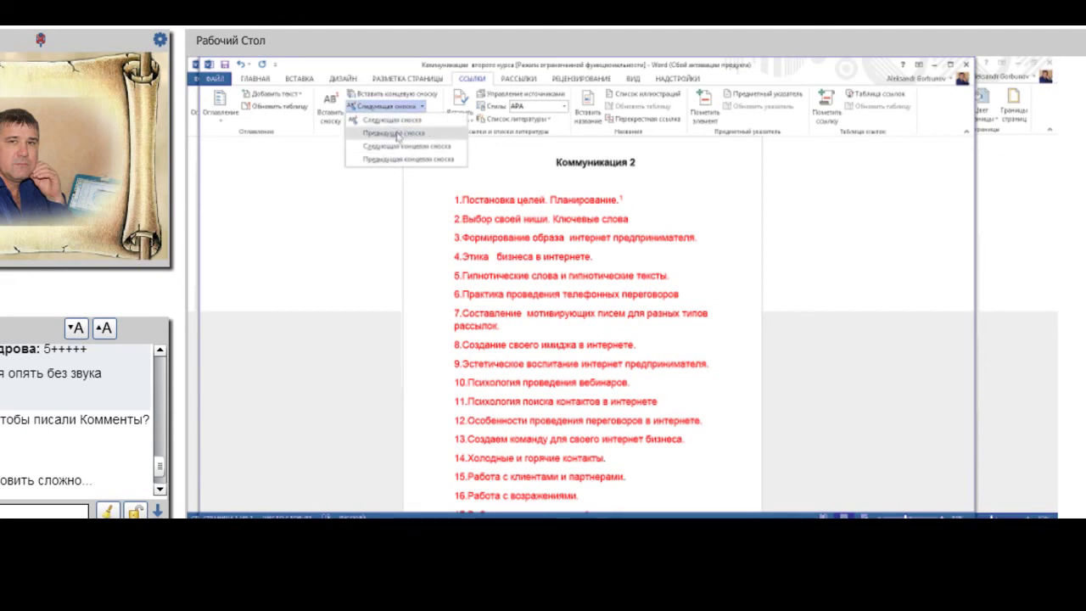
left_click(402, 121)
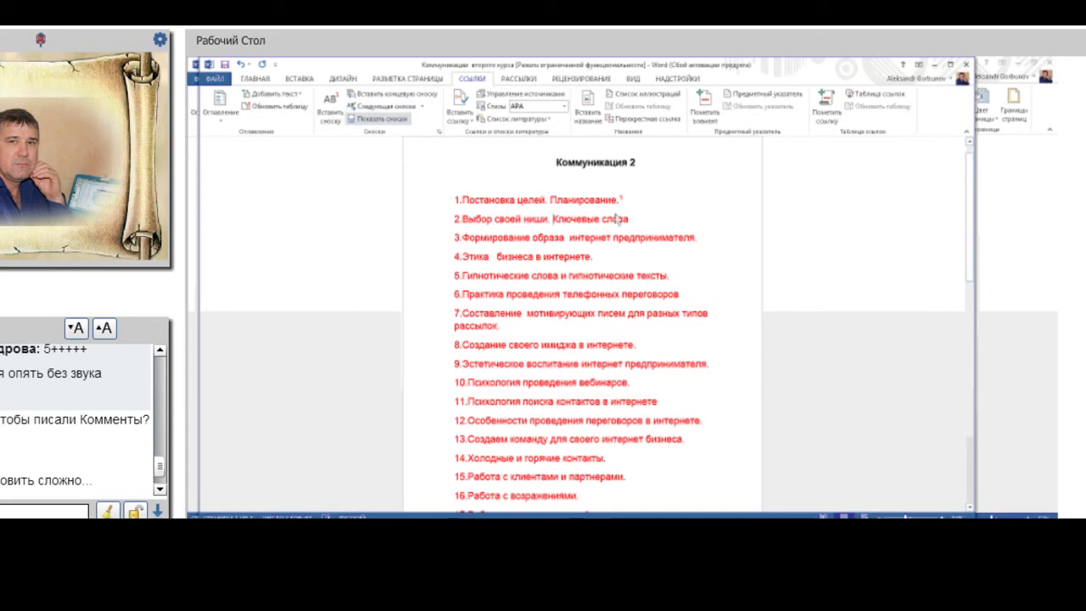
- Insert footnote 2 after the word 'слова' in the second topic
double_click(605, 223)
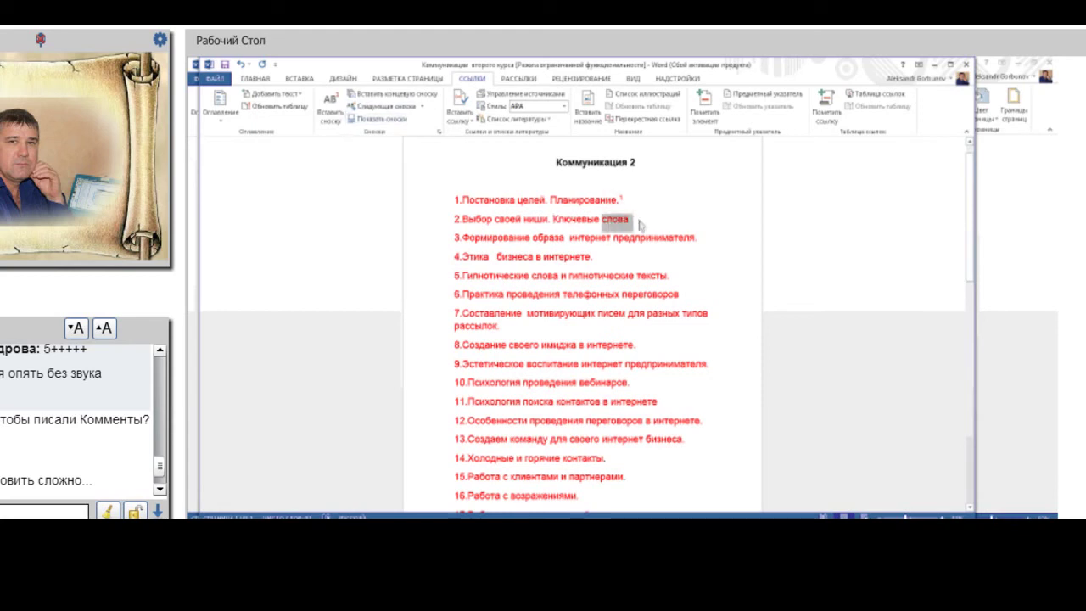
left_click(606, 225)
double_click(609, 222)
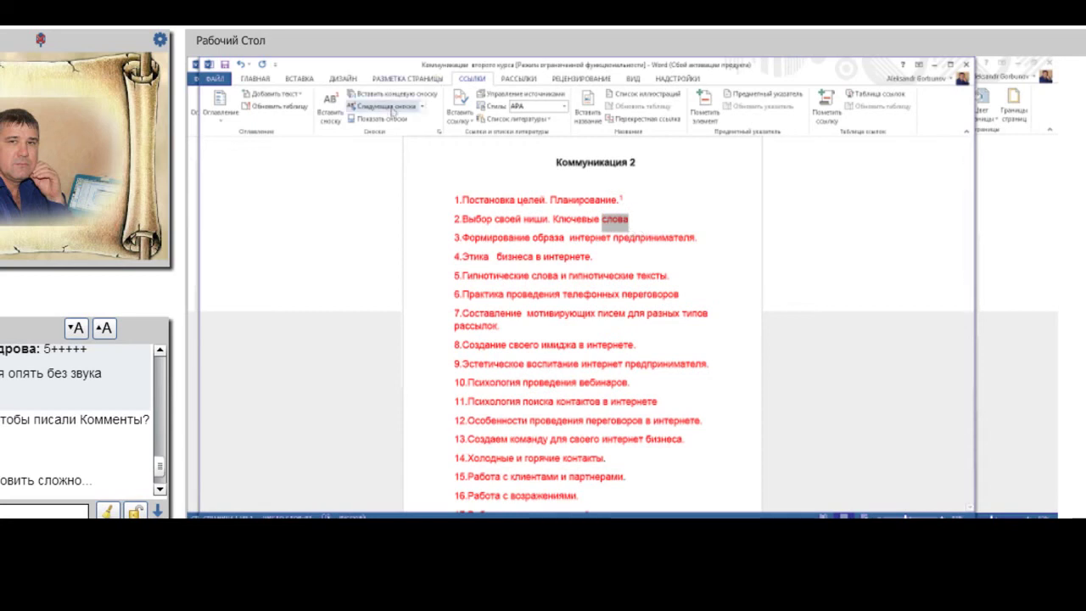
left_click(330, 113)
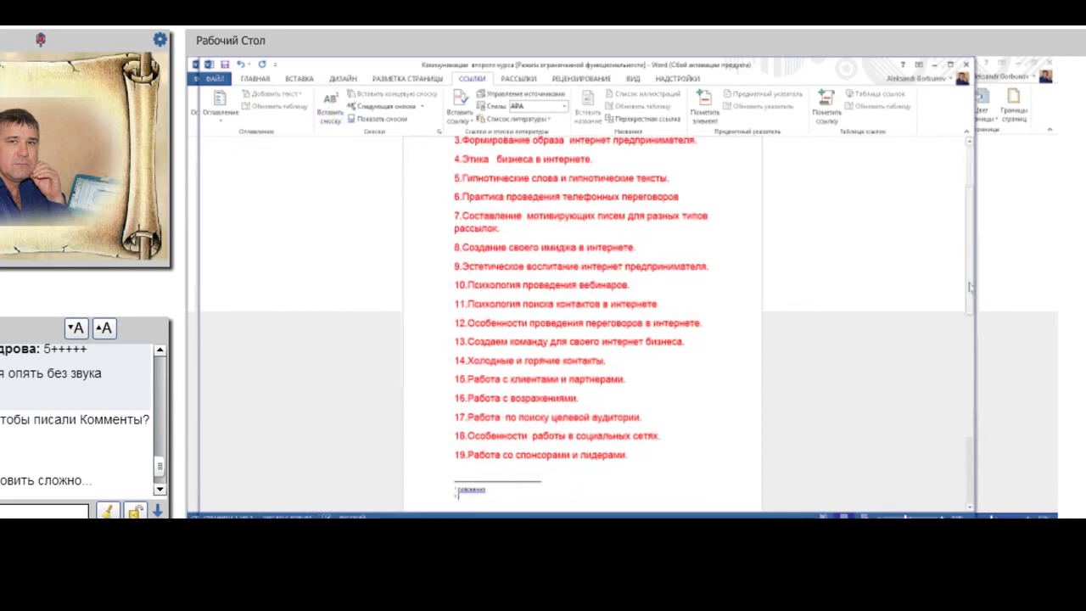
left_click_drag(973, 249, 976, 197)
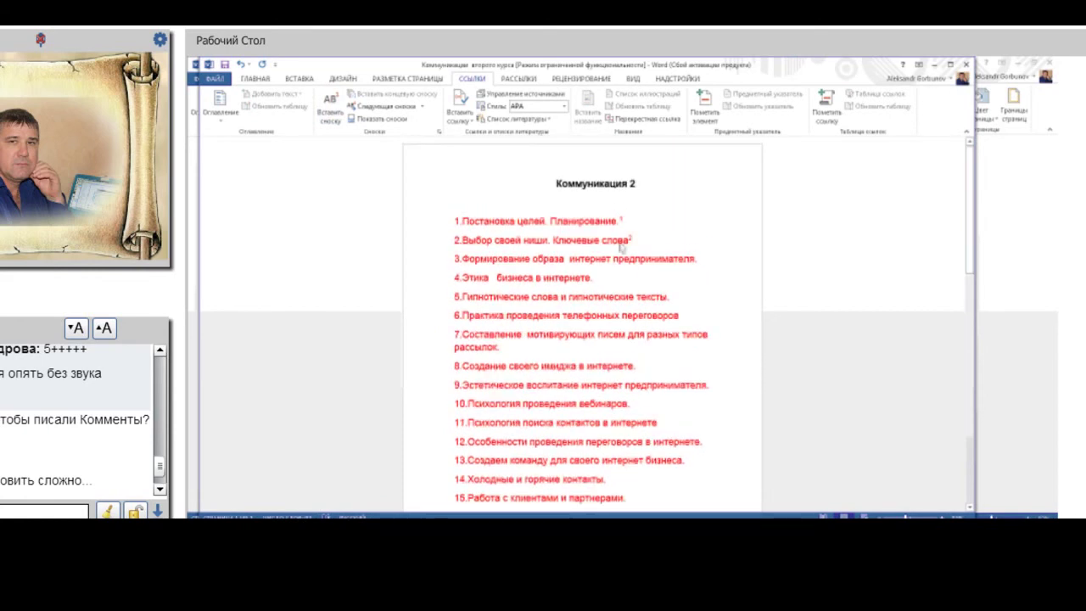
mouse_move(968, 217)
left_mouse_down()
mouse_move(963, 303)
mouse_move(966, 193)
left_mouse_up()
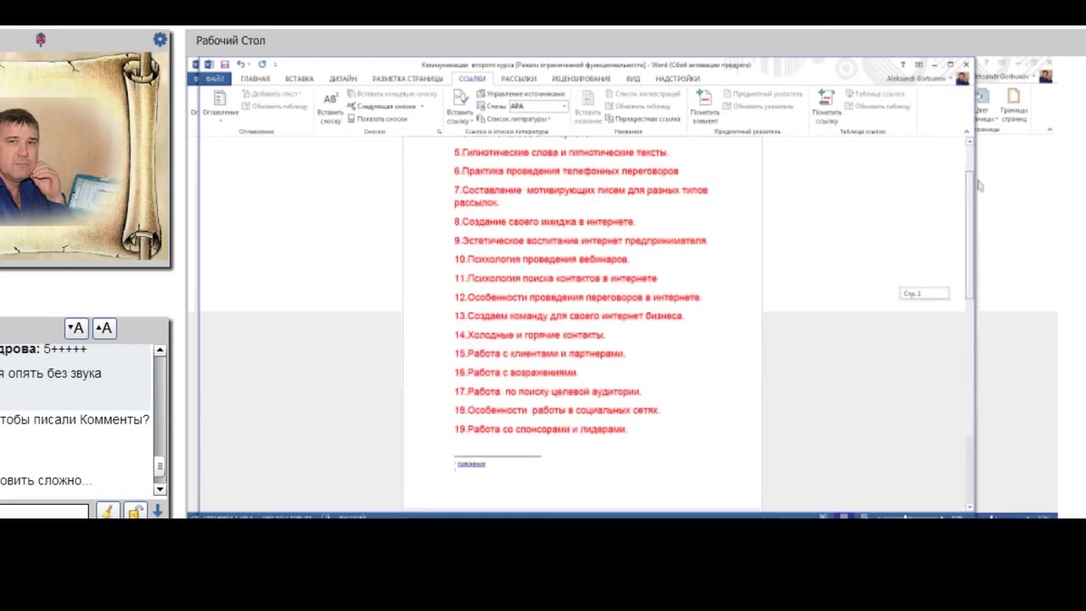
- Move between the footnote notes and their references with next/previous footnote
left_click(421, 107)
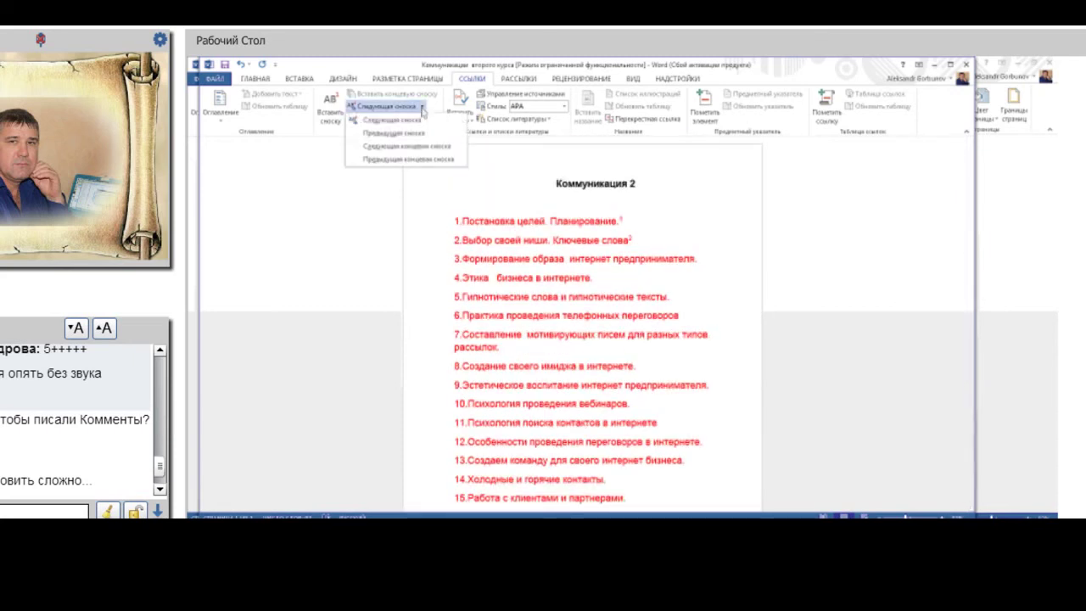
left_click(405, 122)
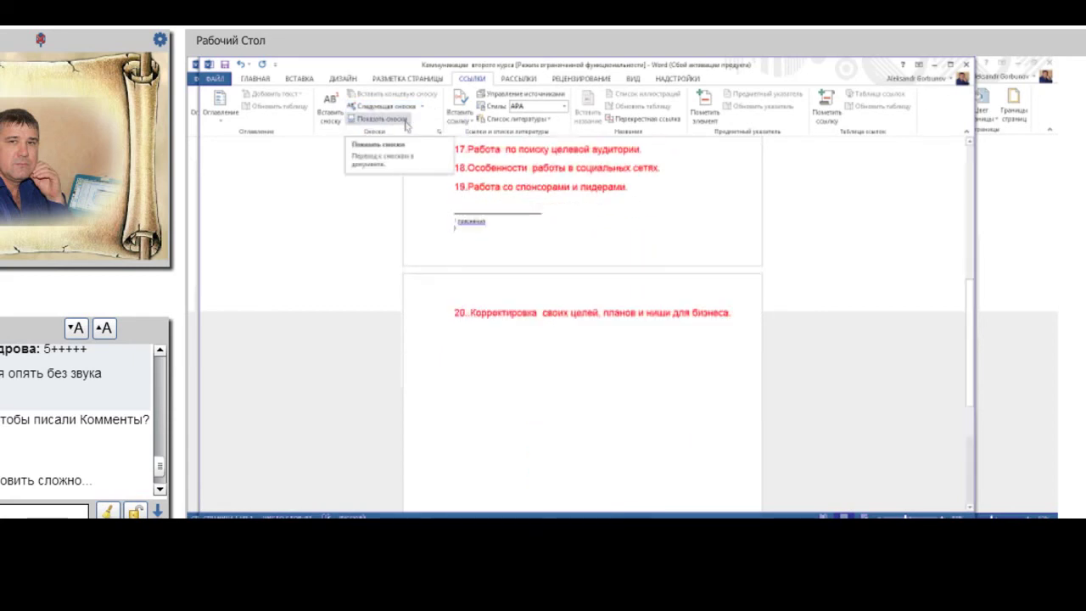
left_click(422, 107)
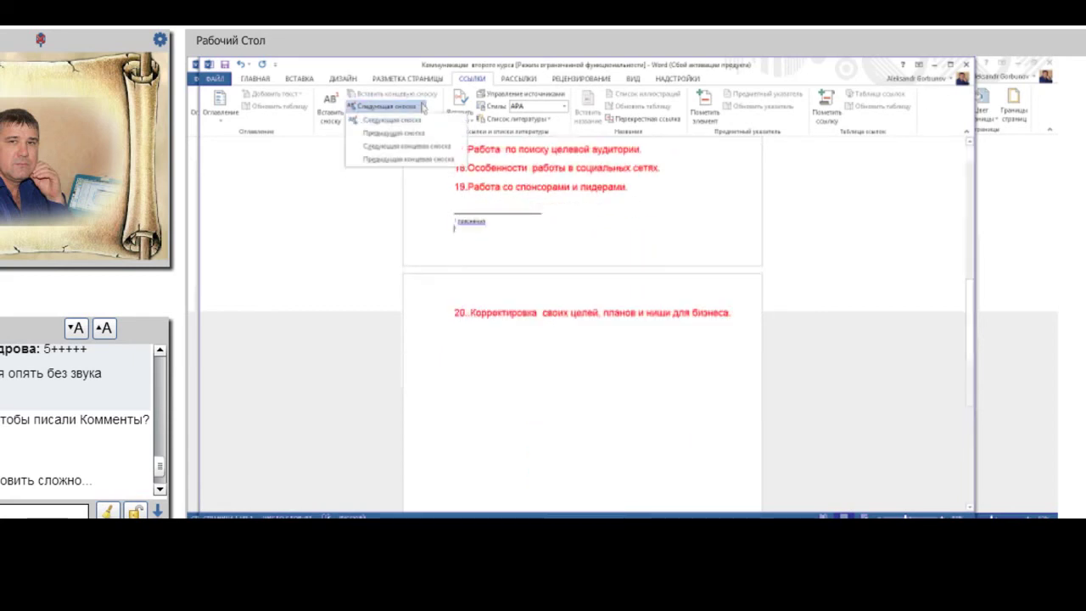
left_click(408, 134)
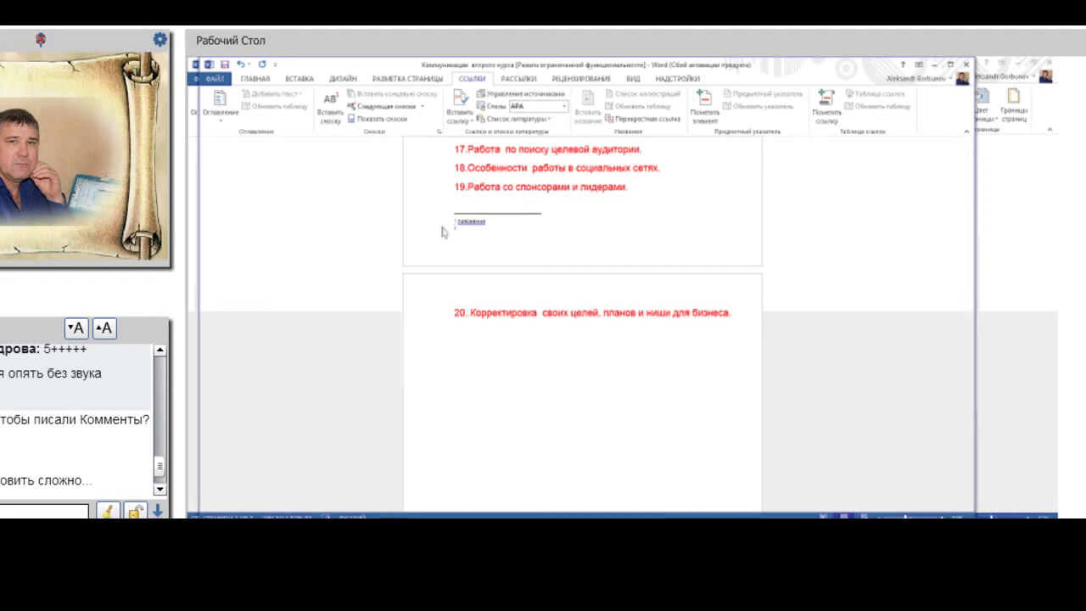
left_click(408, 123)
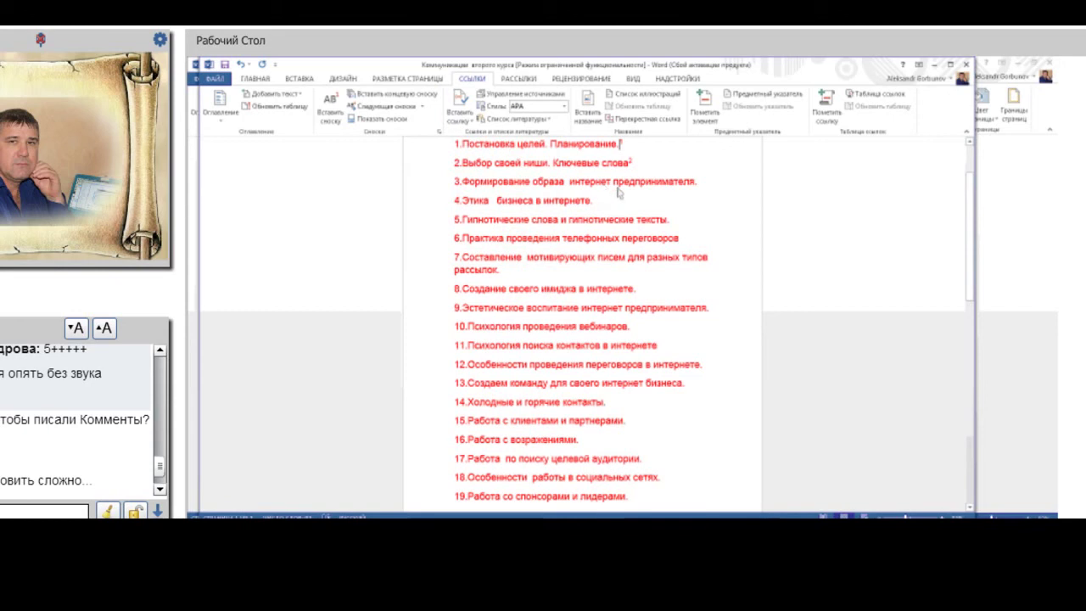
double_click(630, 183)
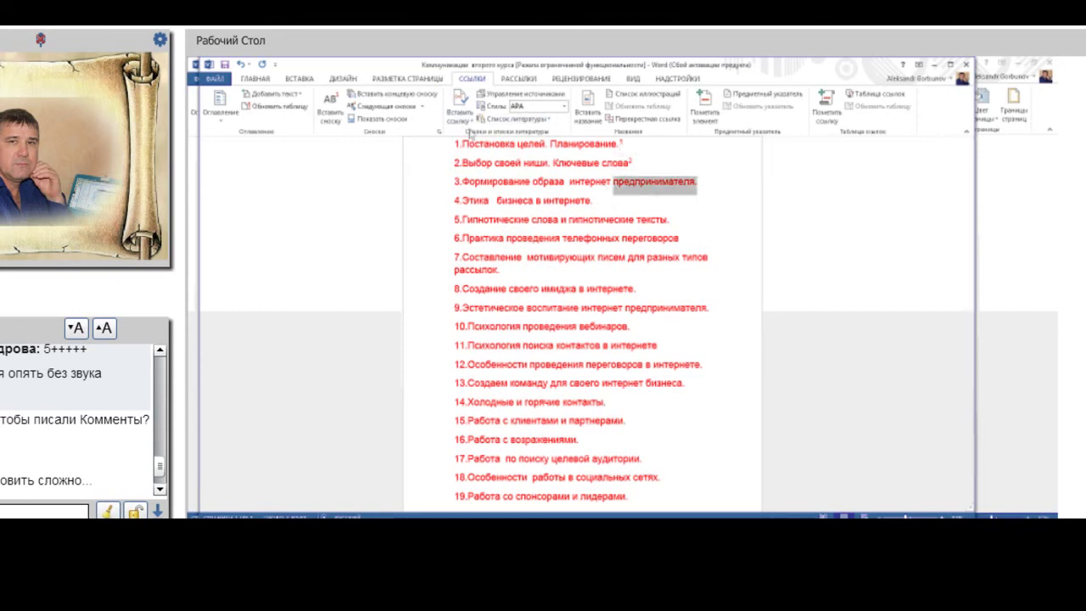
left_click(471, 123)
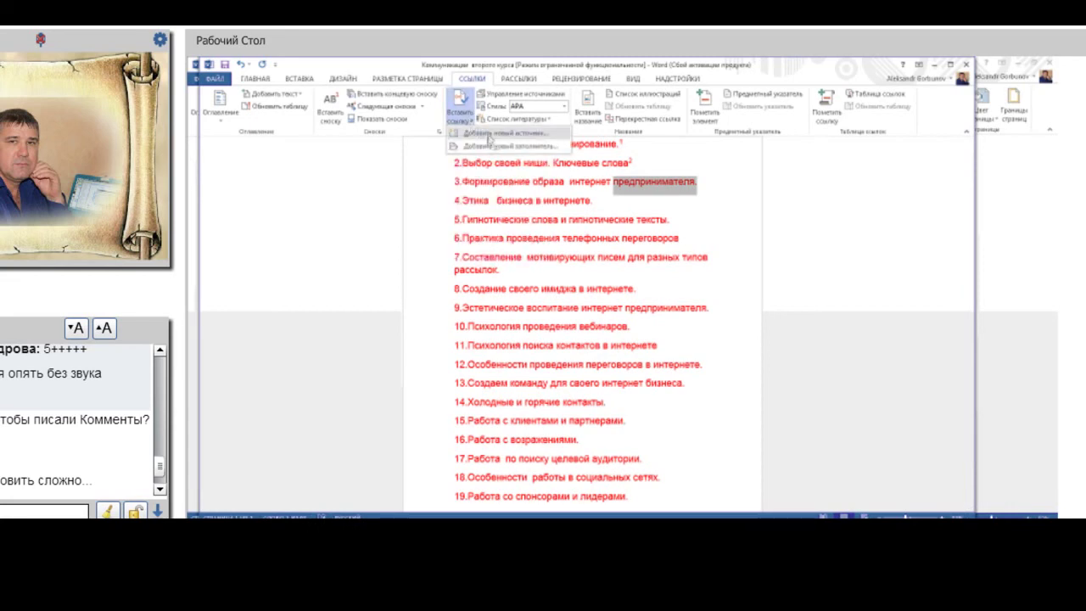
left_click(489, 135)
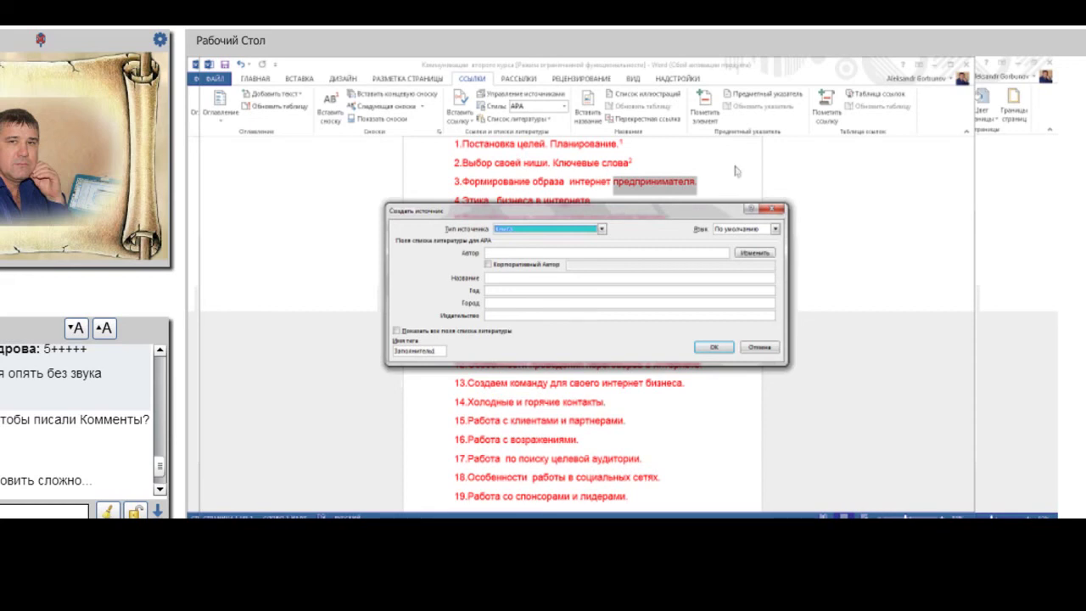
left_click(780, 209)
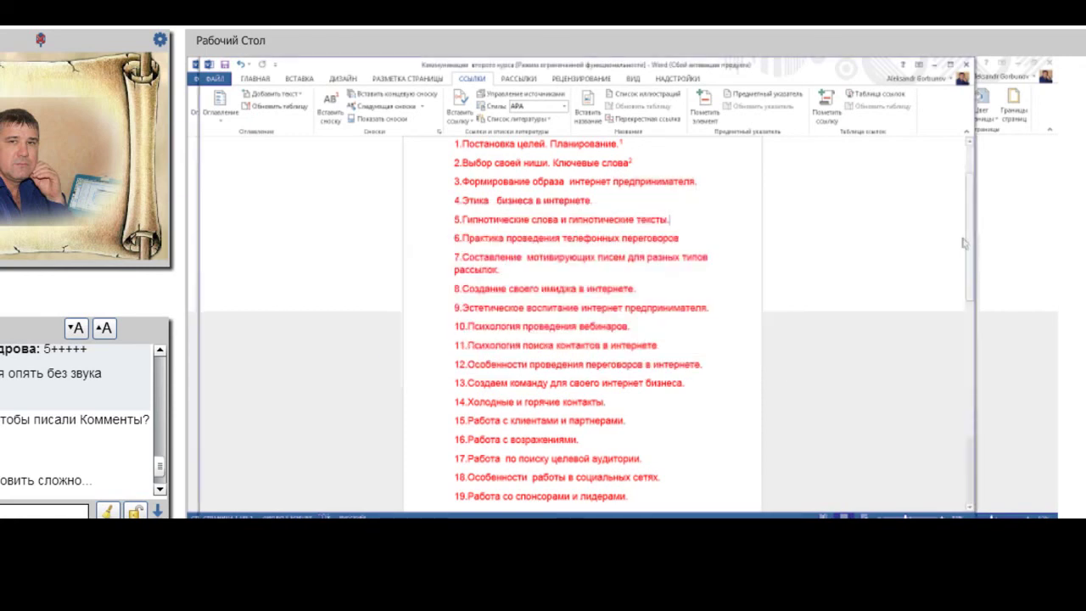
- Start a new source from Insert Citation and enter the author's name
mouse_move(970, 242)
left_mouse_down()
mouse_move(999, 402)
mouse_move(997, 381)
left_mouse_up()
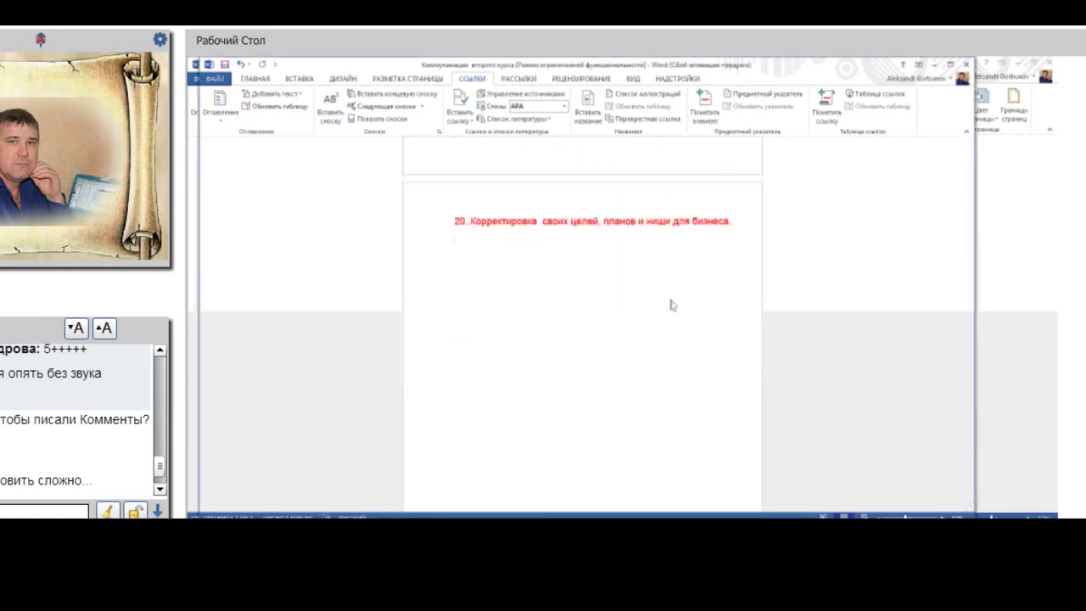
left_click(464, 124)
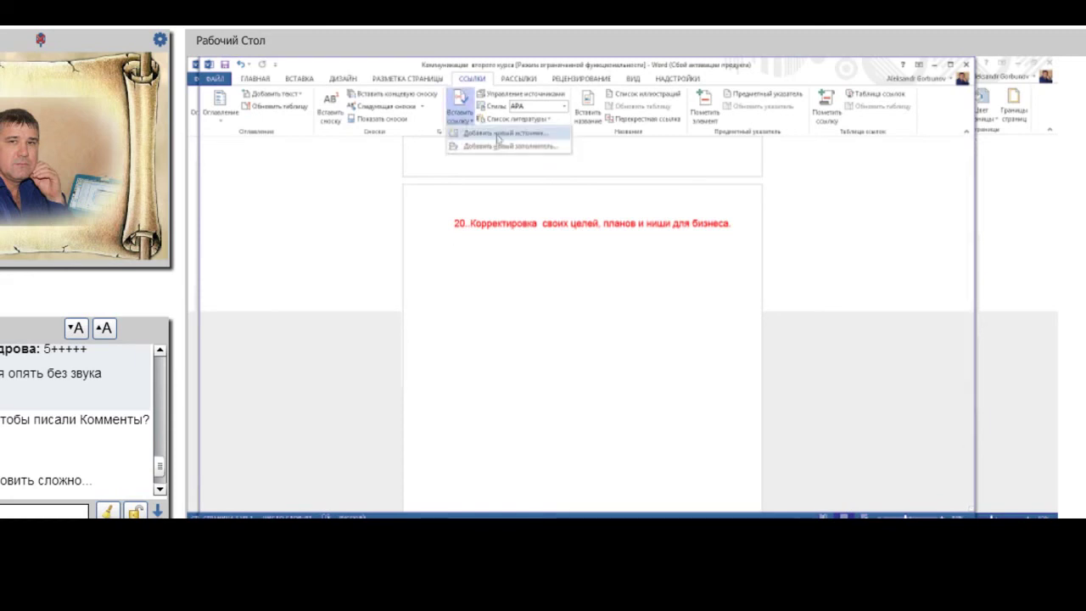
left_click(498, 135)
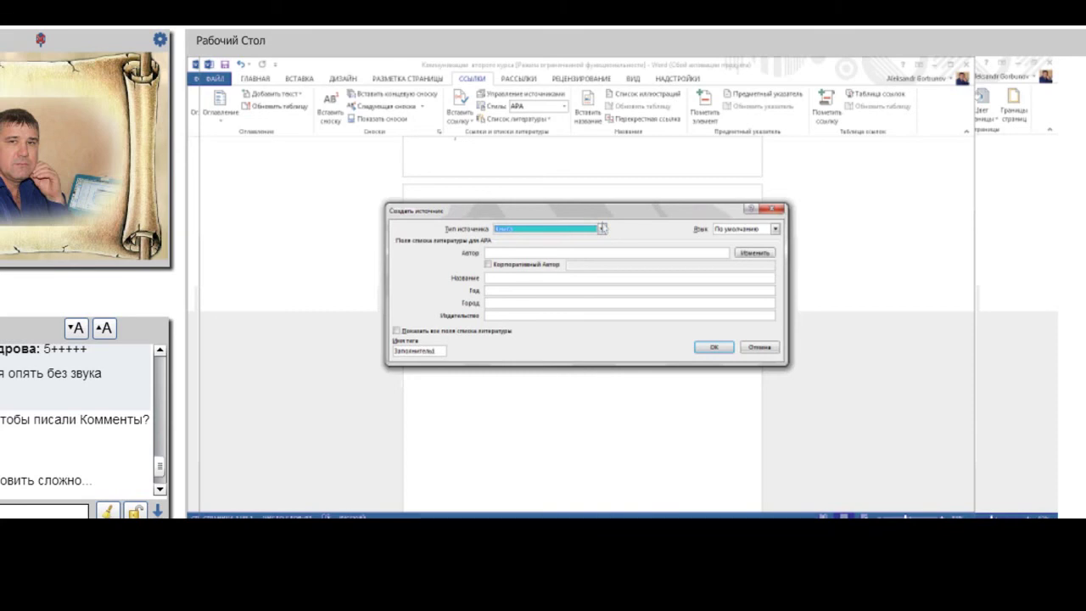
left_click(526, 254)
type("А")
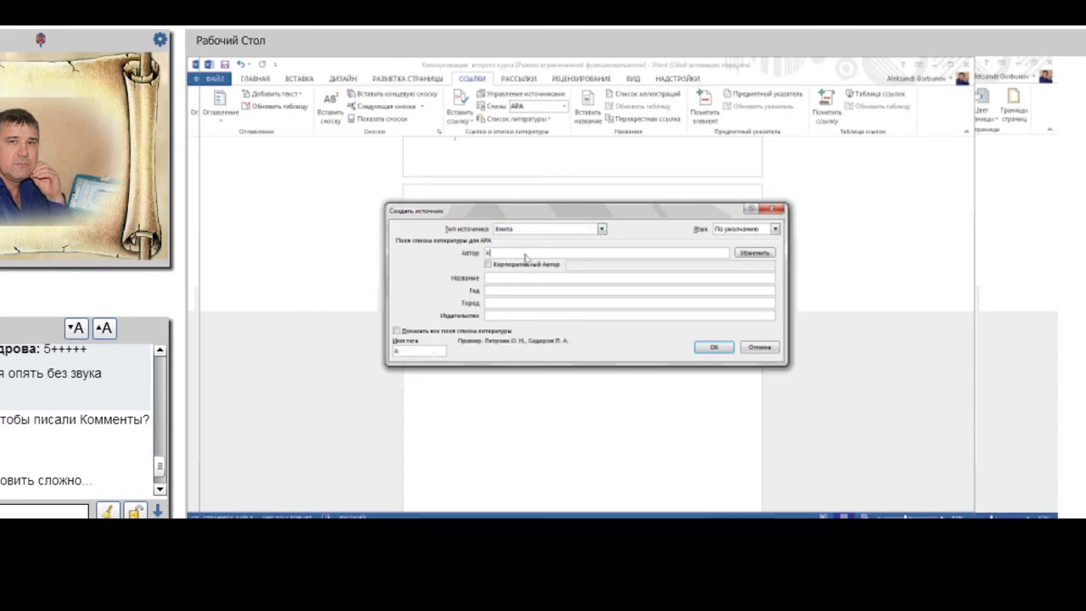
type("лек")
type("сандр")
type(" Горб")
type("унов")
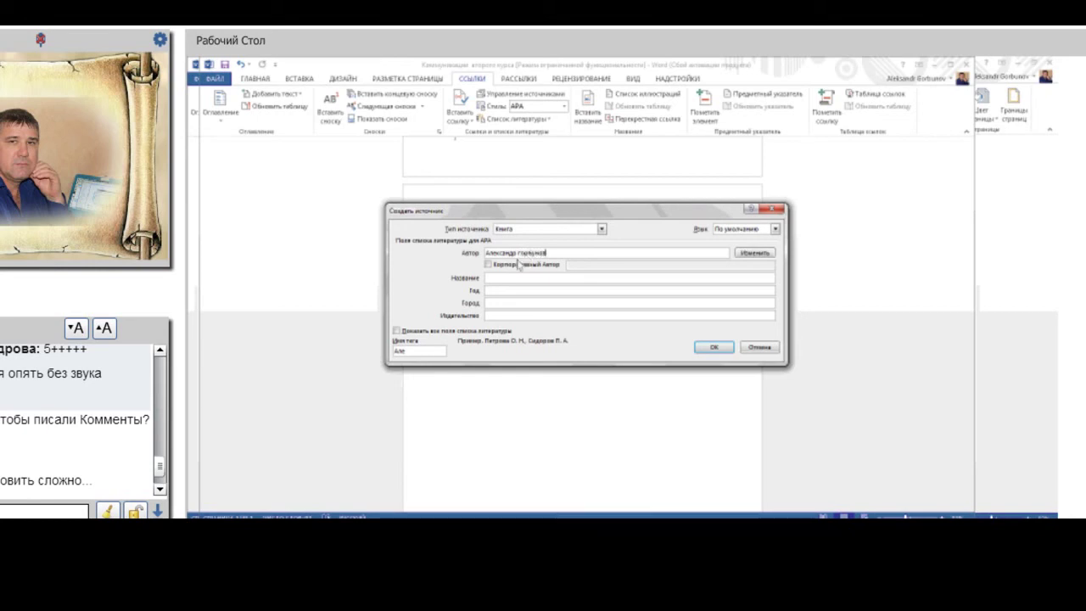
- Enter title Секреты управления временем, year 2013, city Иркутск, publisher Проект Миры успеха, and insert the citation
left_click(541, 285)
type("крет")
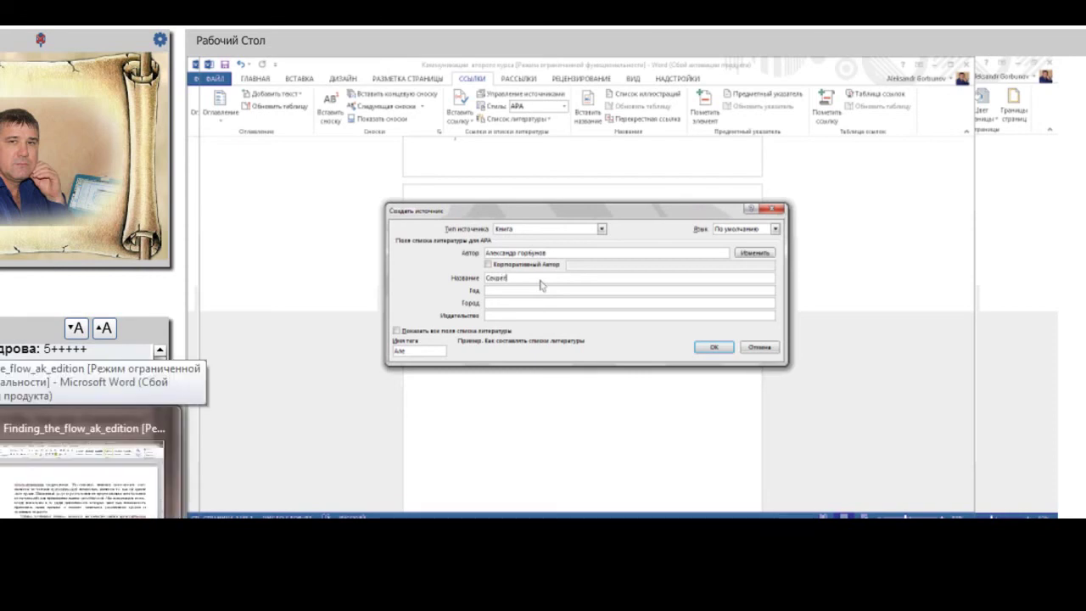
type("ы у")
type("правлен")
type("ия вр")
type("емени")
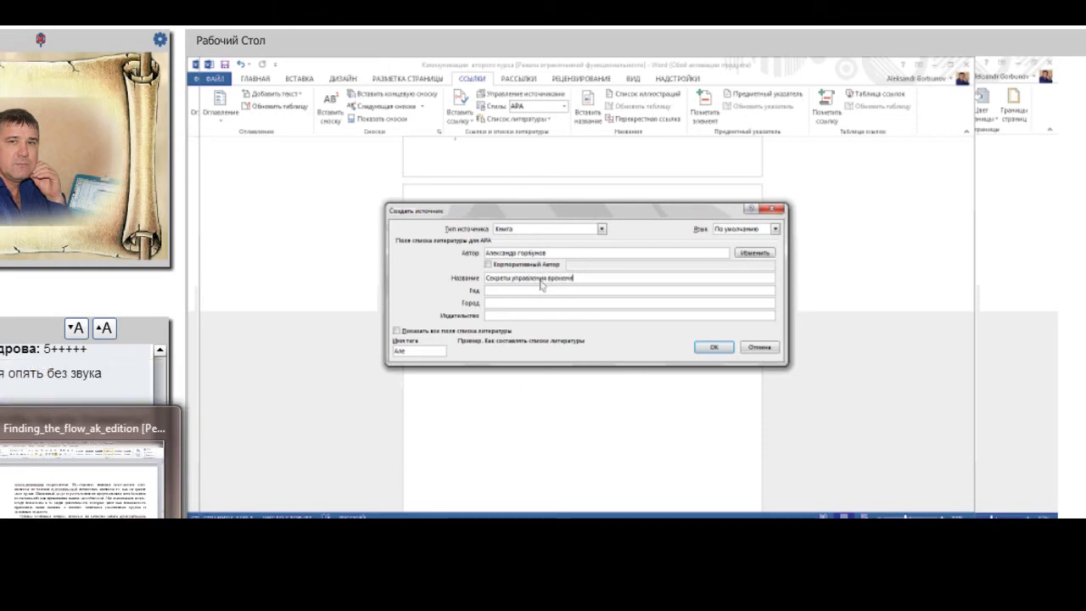
key("BackSpace")
type("ем")
left_click(520, 291)
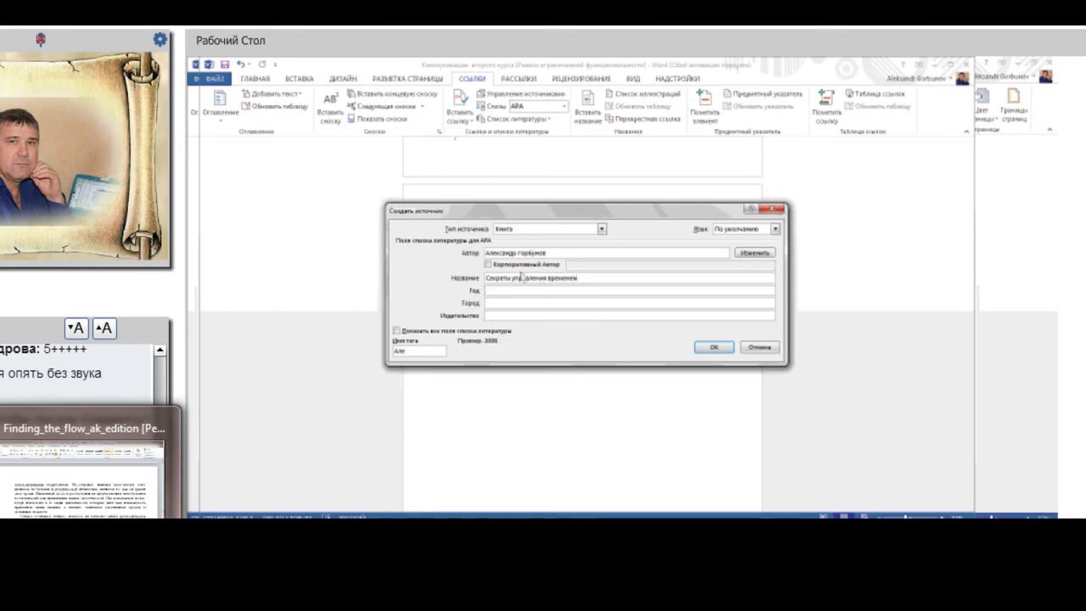
type("213")
key("BackSpace")
key("BackSpace")
type("13")
key("Tab")
type("Ки")
type("ск")
left_click(510, 316)
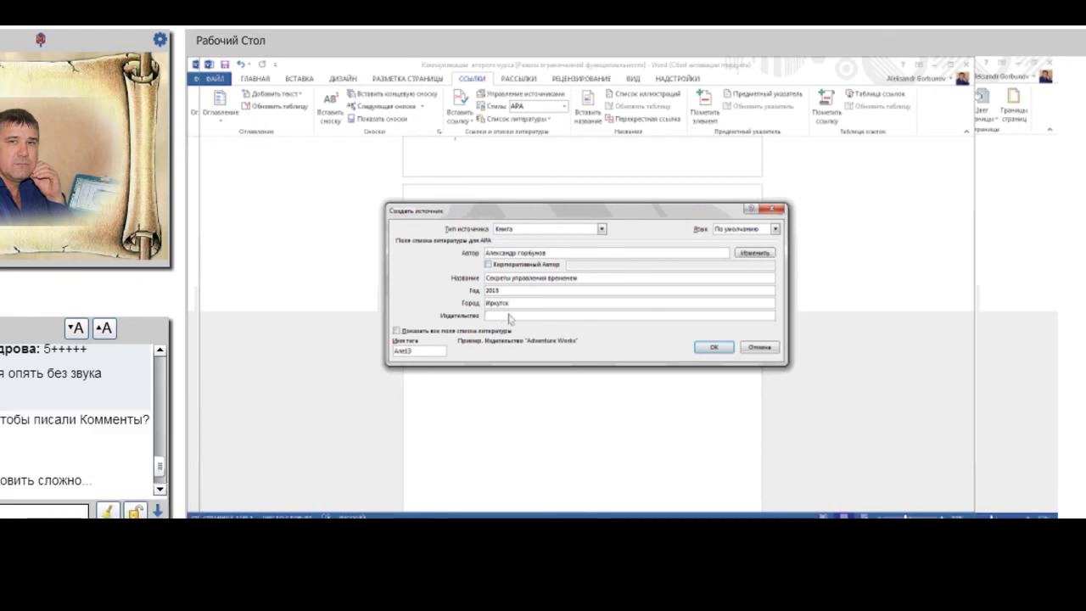
type("Проект")
type(" Миры успеха")
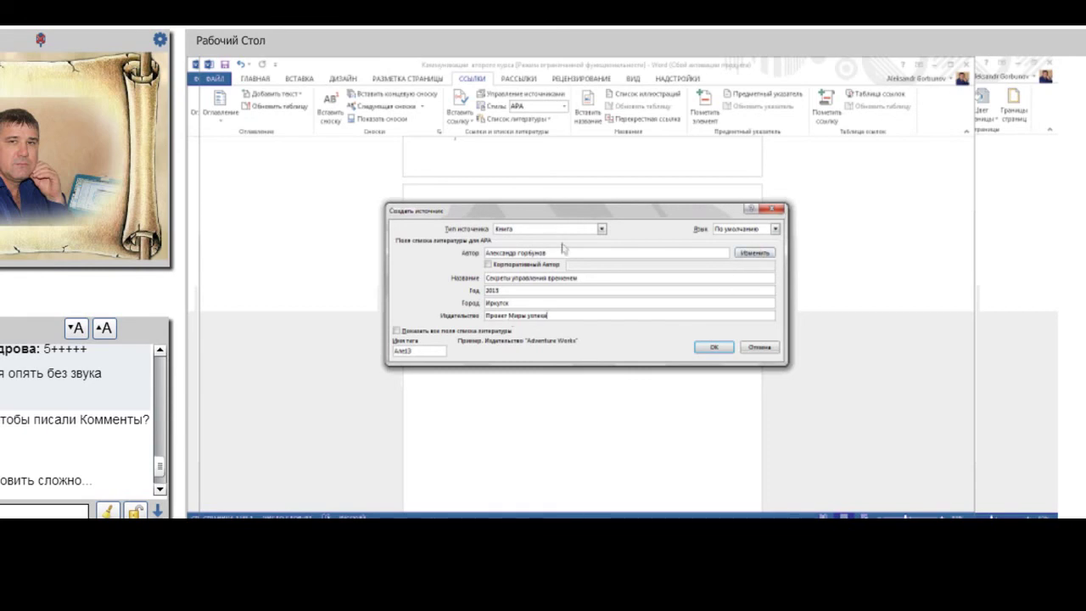
left_click(726, 353)
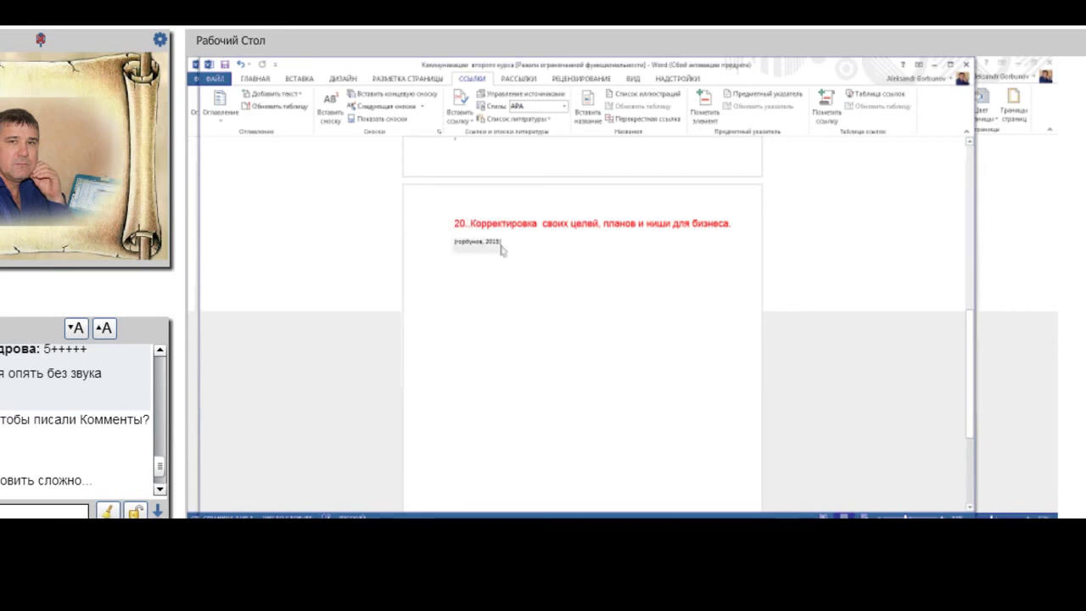
left_click_drag(972, 352, 933, 195)
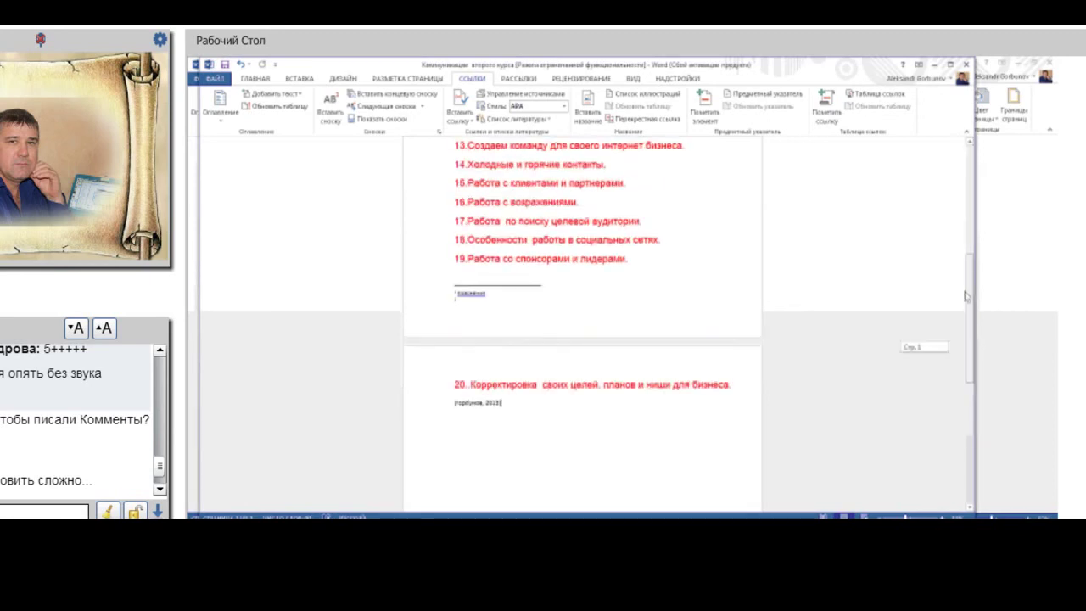
scroll(535, 304, "down", 8)
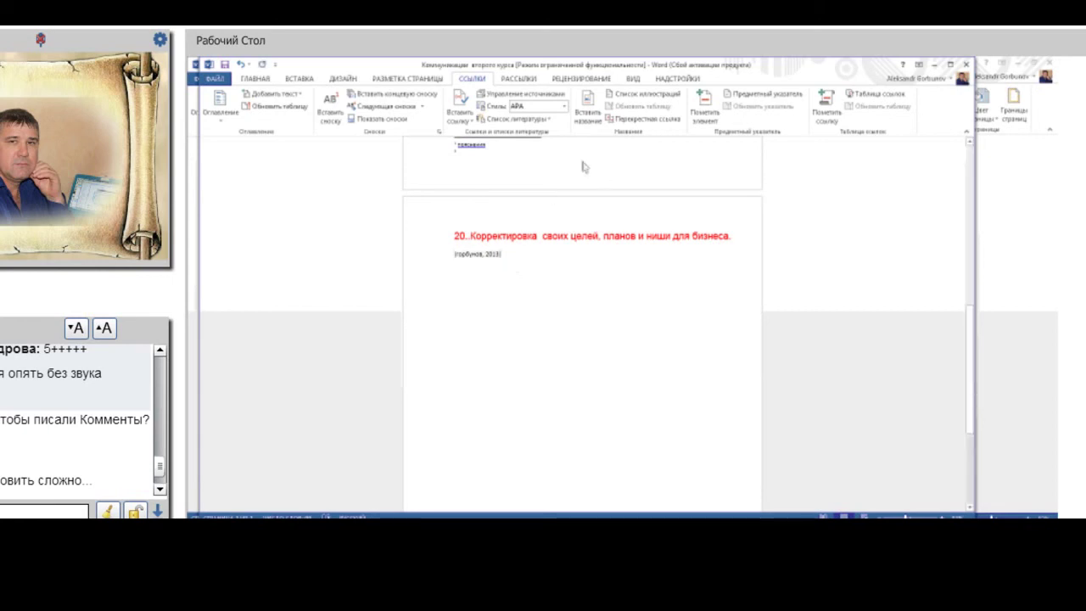
left_click(508, 99)
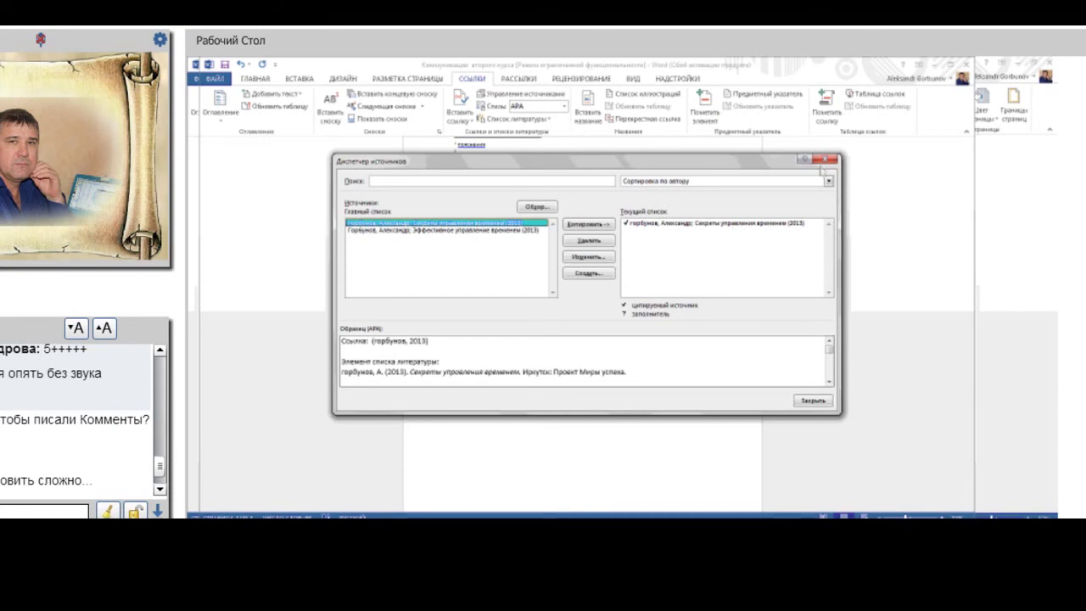
left_click(825, 160)
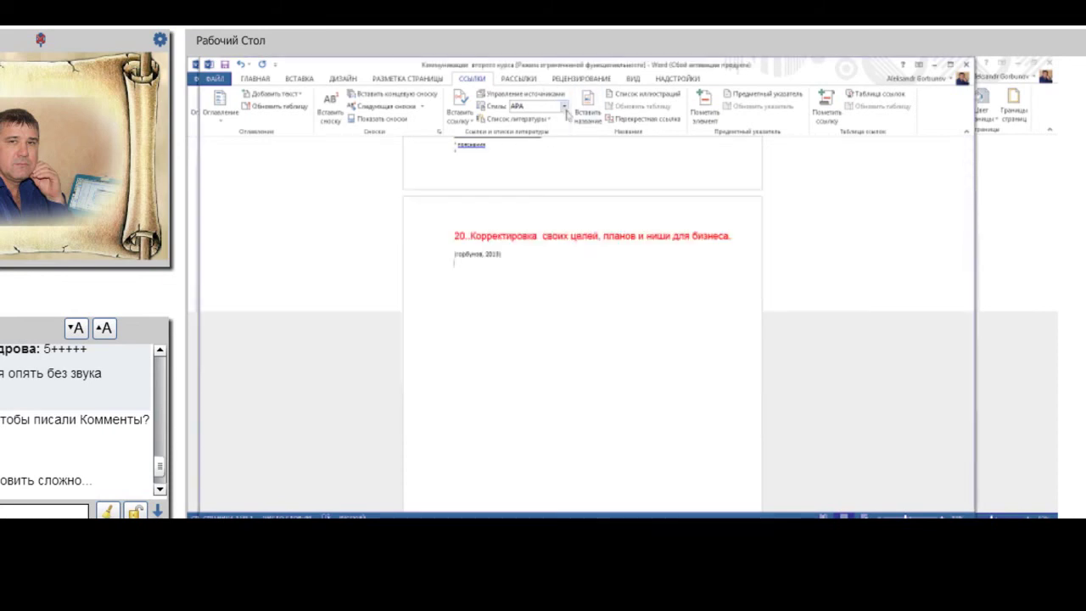
- Keep APA citation style and insert the built-in Список литературы bibliography
left_click(565, 106)
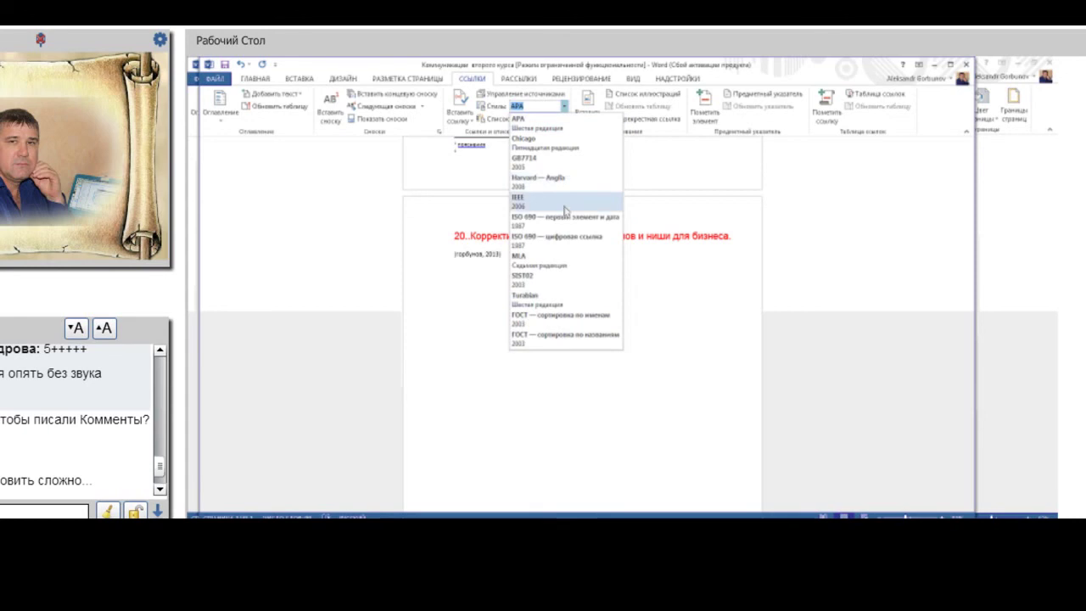
left_click(387, 179)
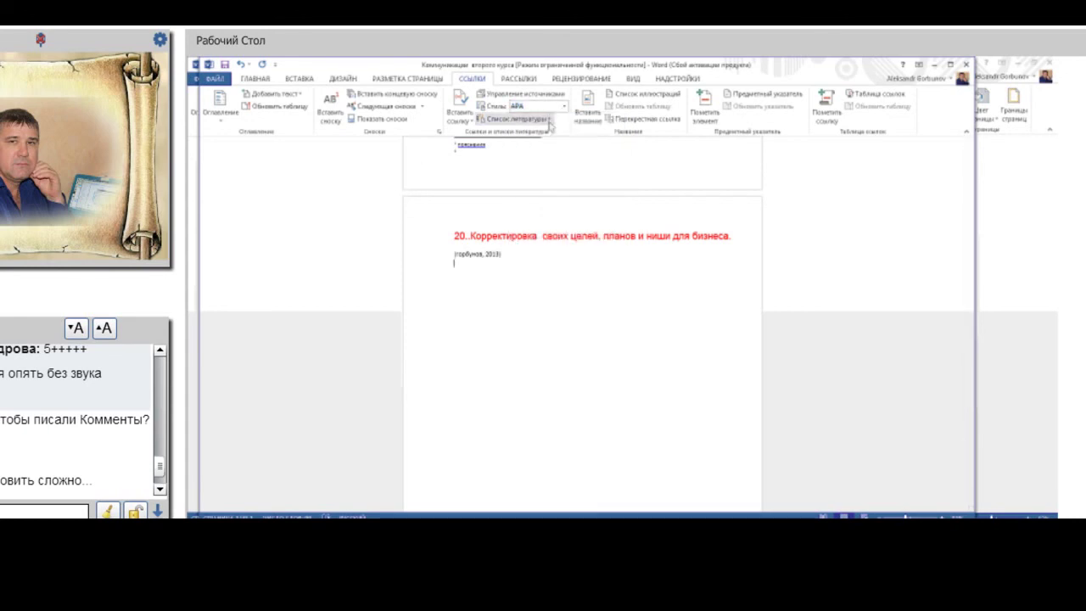
left_click(549, 120)
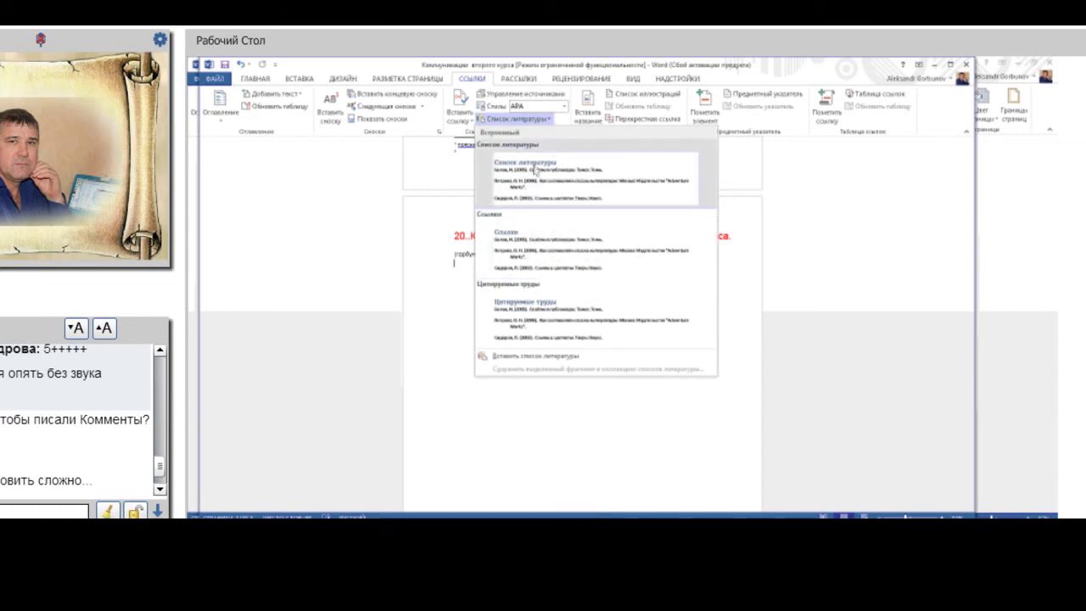
left_click(535, 170)
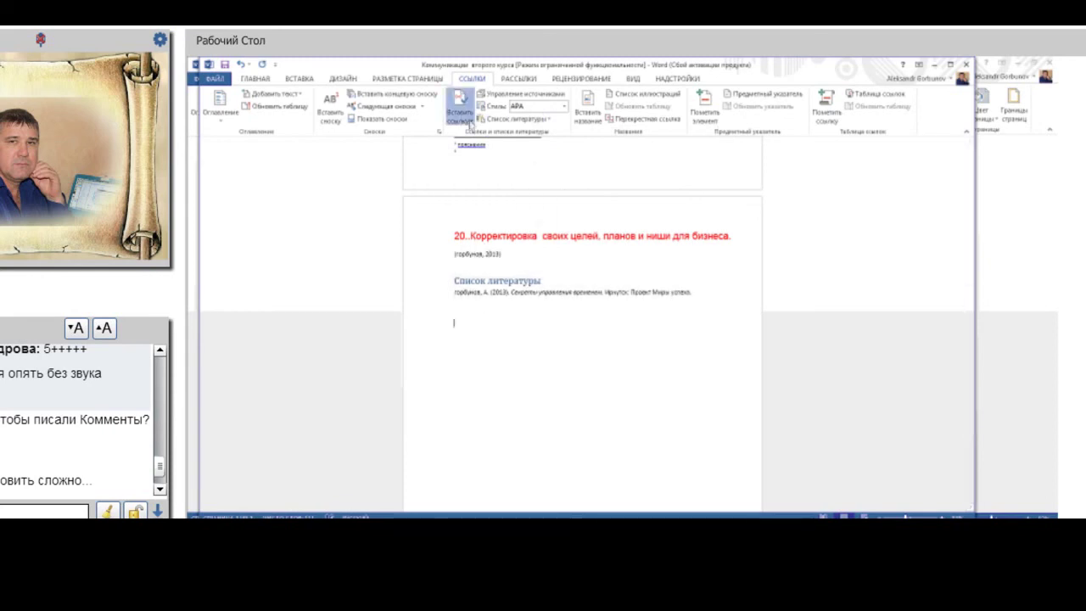
- Cite a new Материалы конференции source with only its author, then add a Цитируемые труды list
left_click(472, 115)
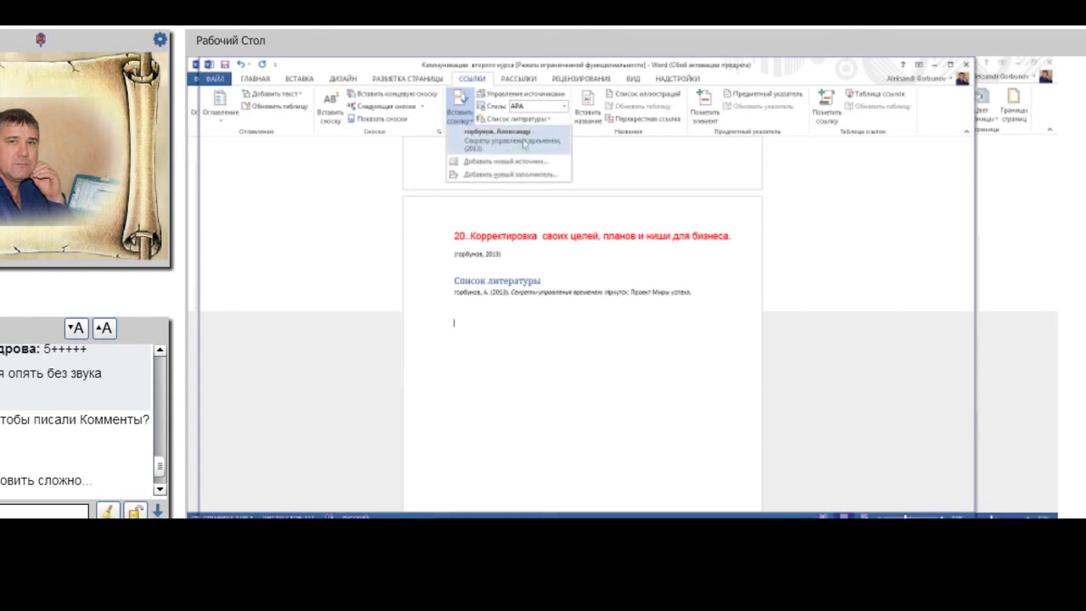
left_click(501, 150)
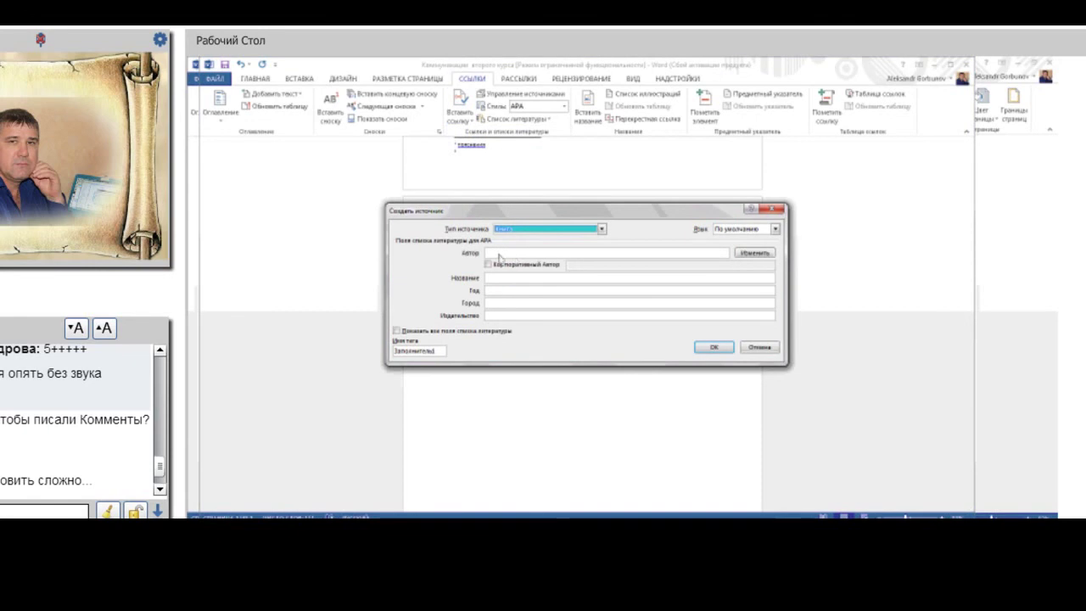
left_click(602, 229)
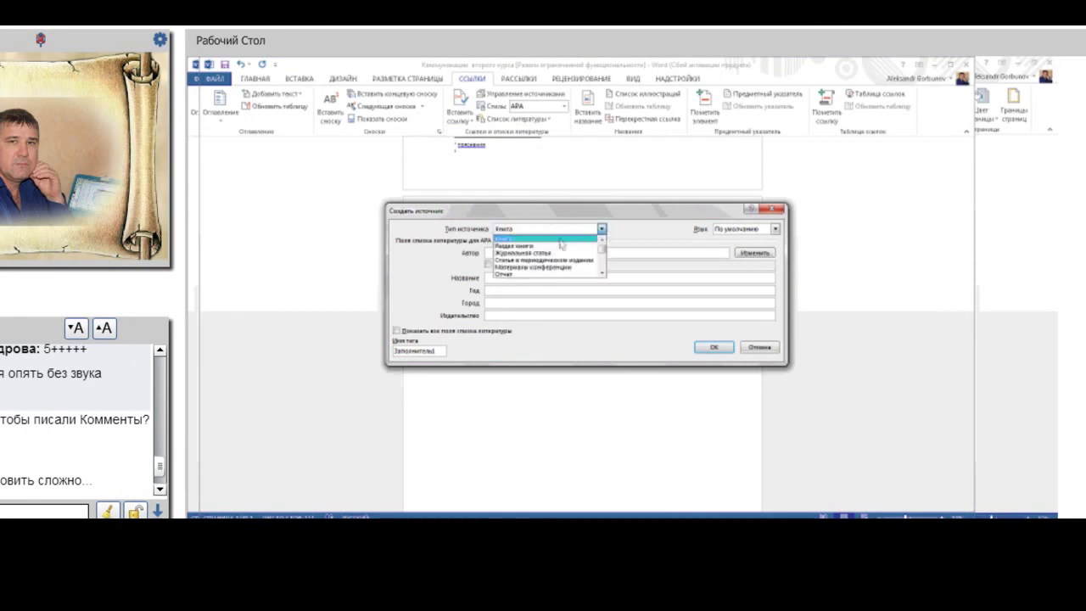
scroll(519, 283, "down", 1)
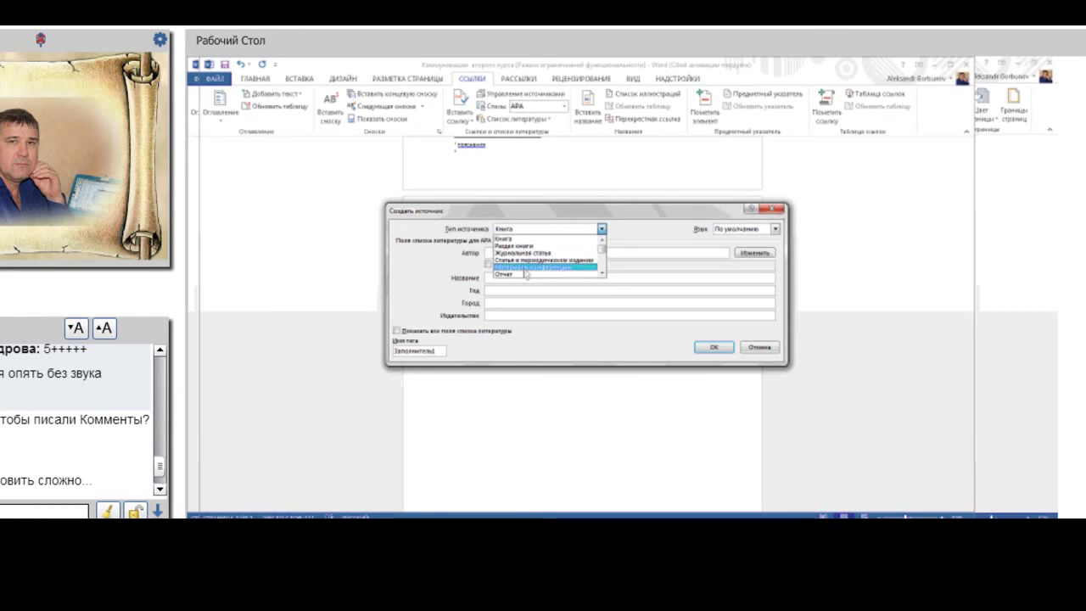
left_click(526, 268)
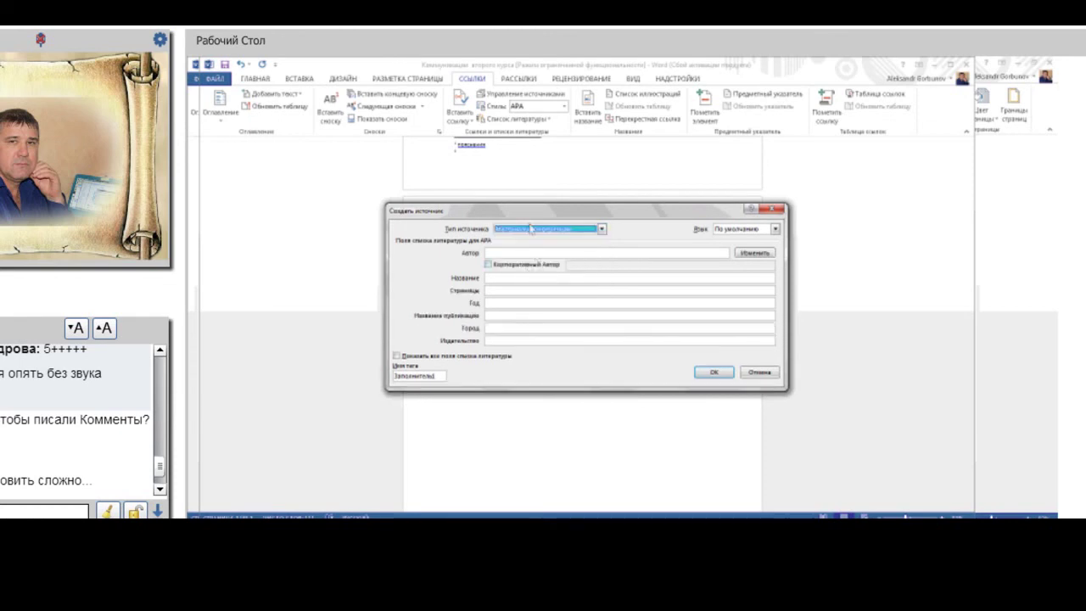
left_click(543, 253)
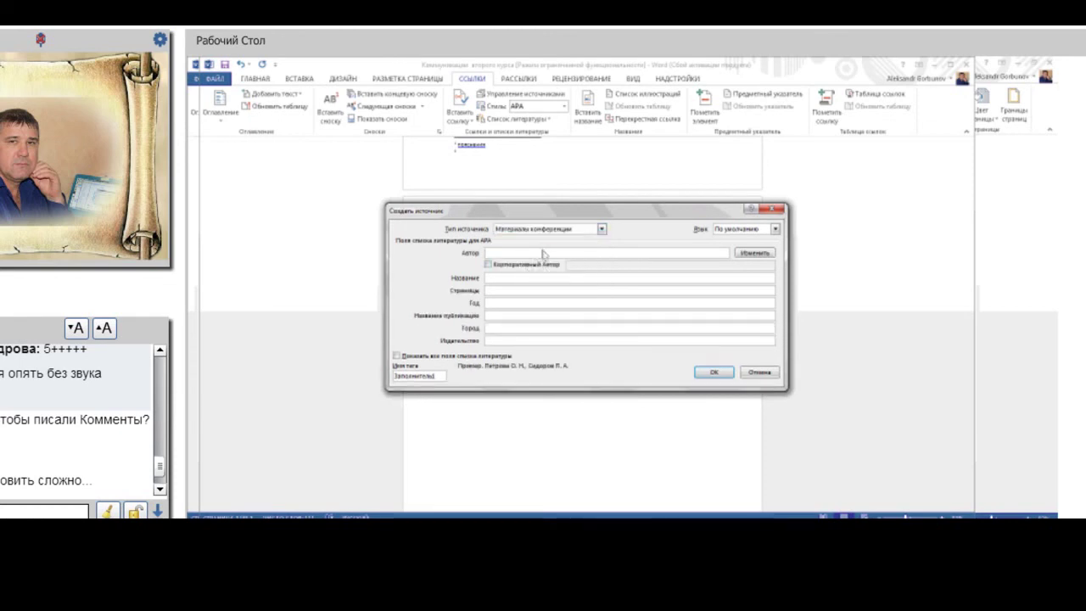
type("А")
type(".И.Горбун")
type("ов")
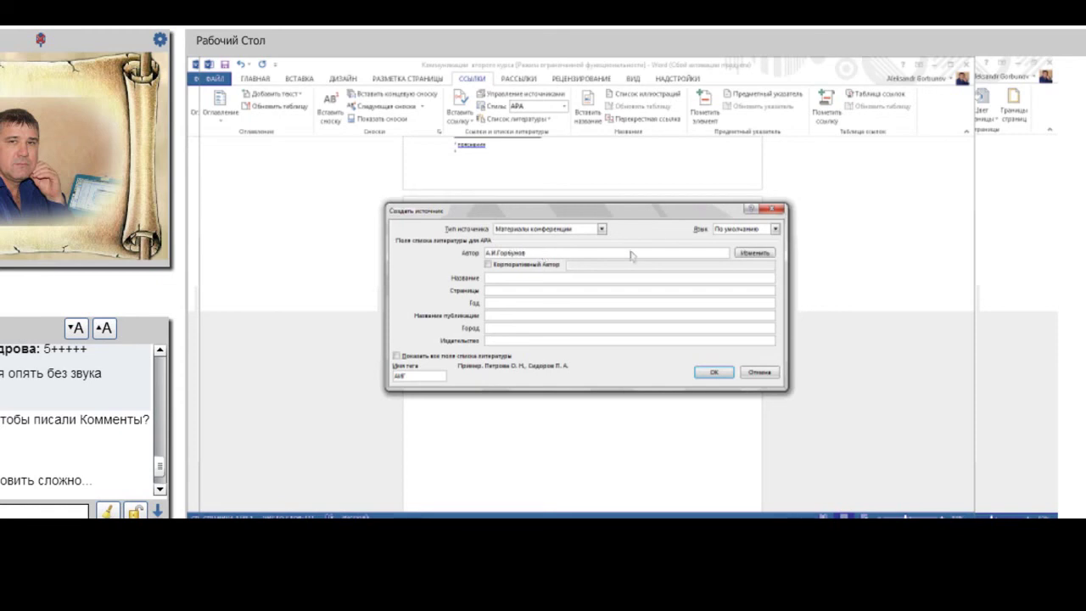
left_click(715, 373)
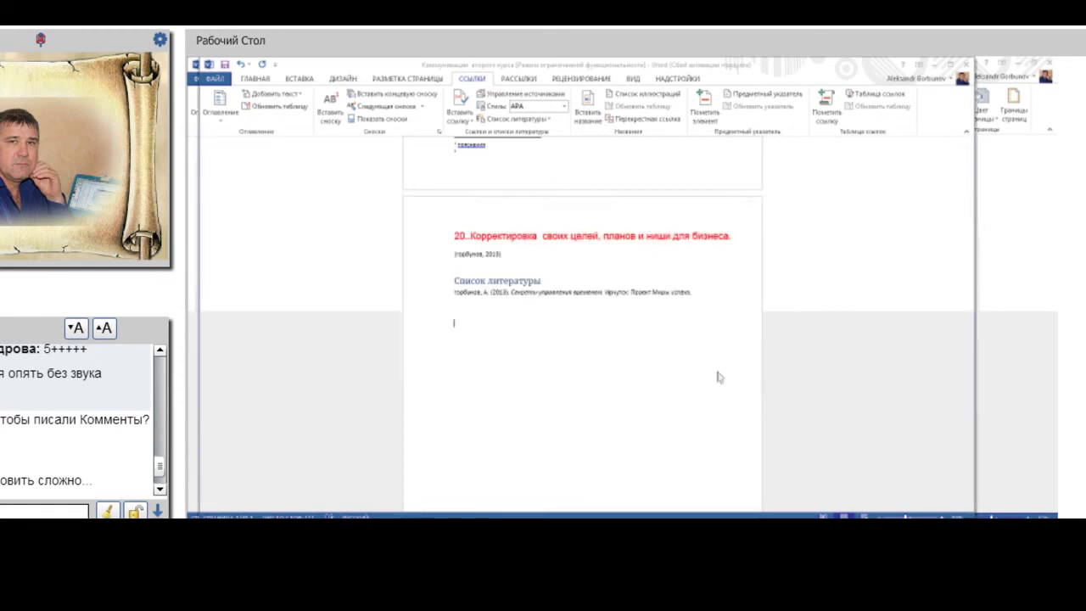
left_click(548, 120)
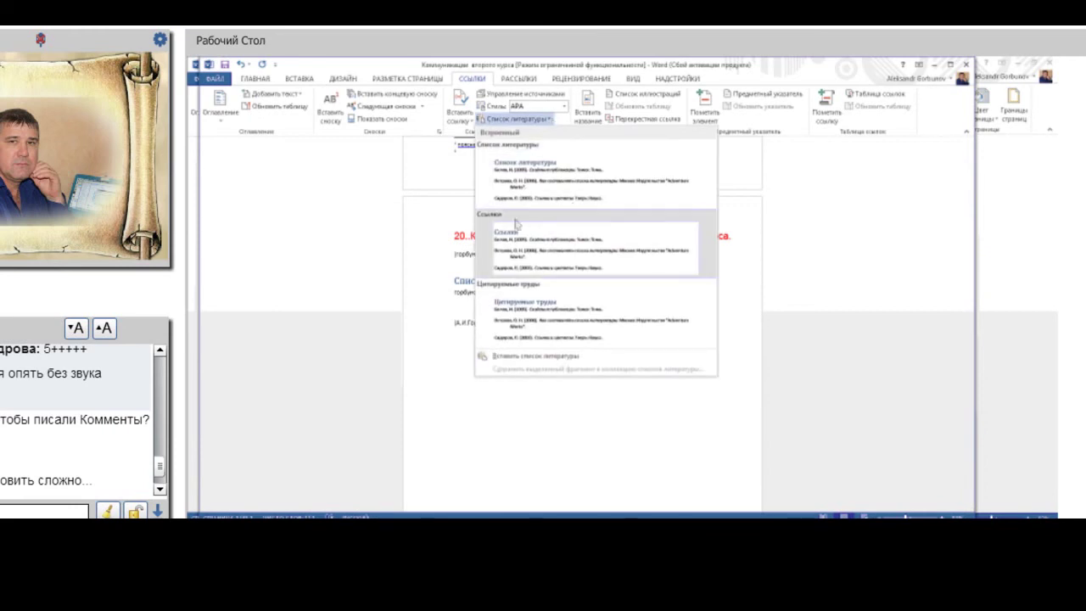
left_click(527, 325)
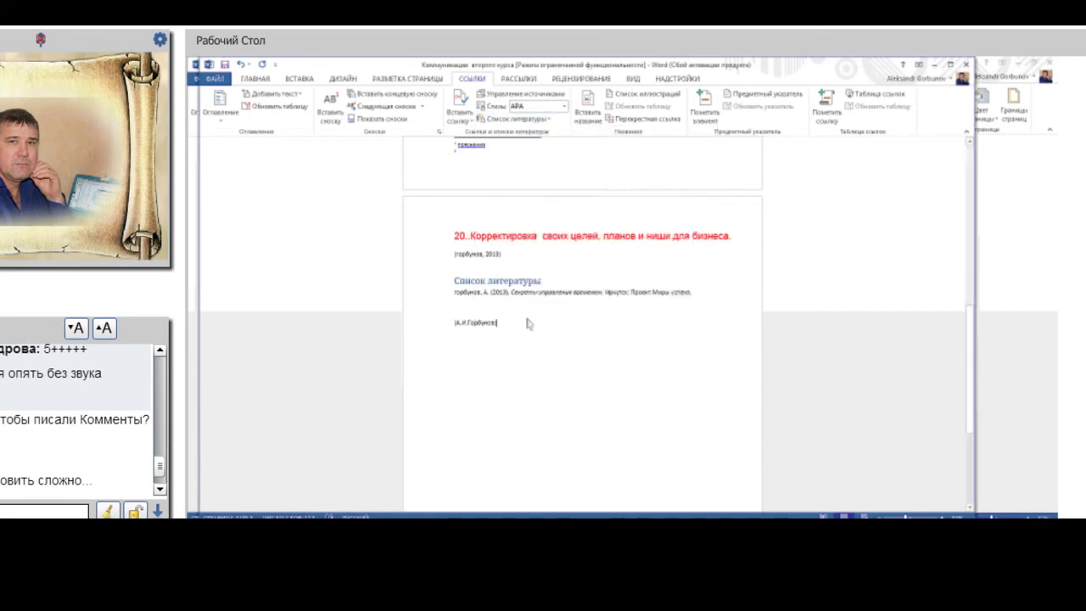
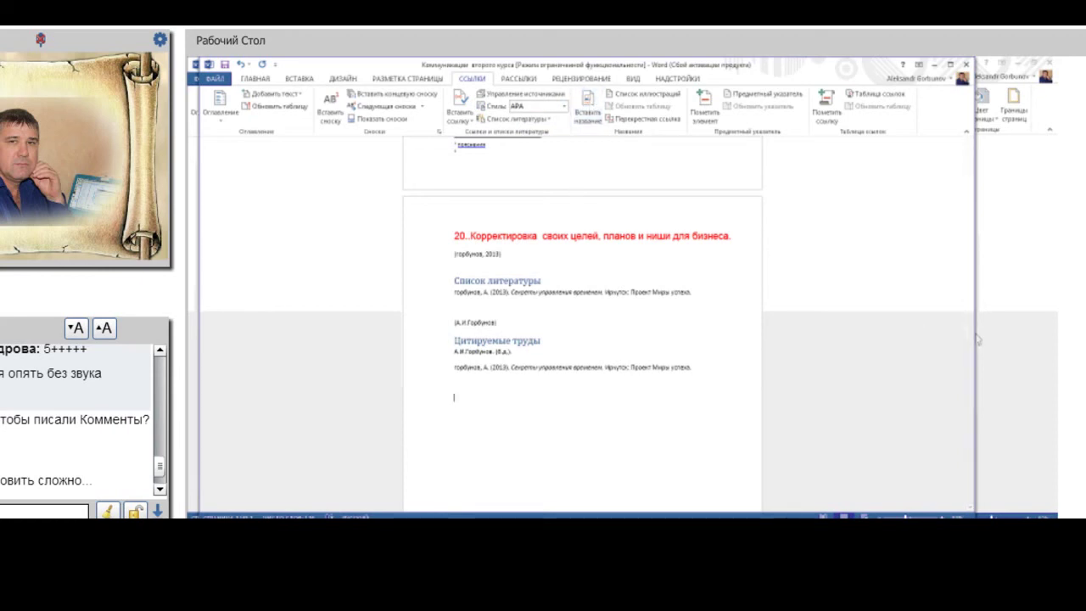
- Switch between the open documents and return to 'Коммуникации второго курса'
left_click_drag(972, 340, 976, 270)
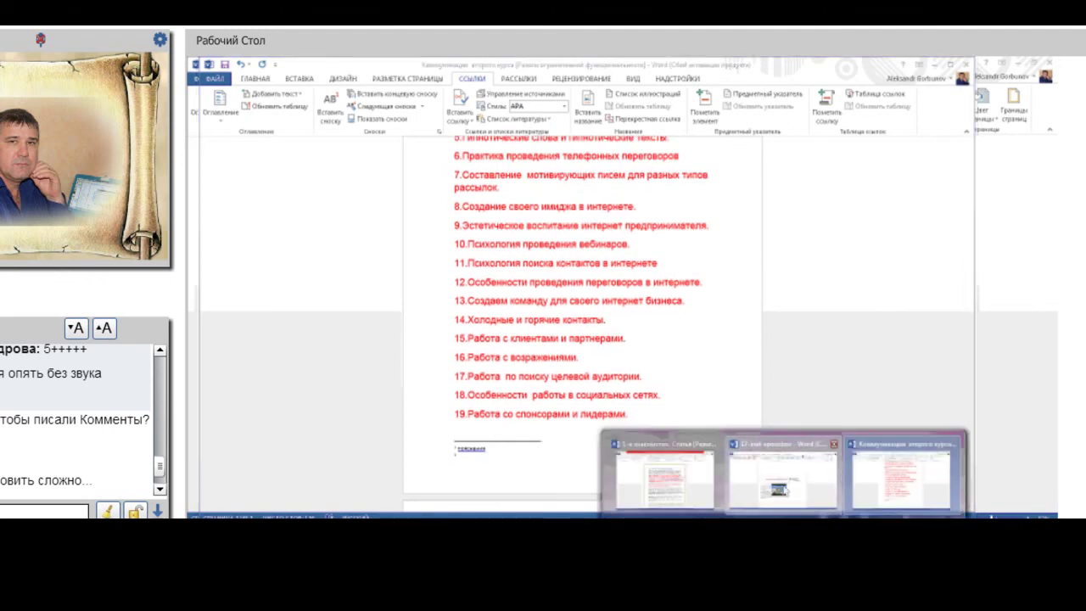
left_click(777, 486)
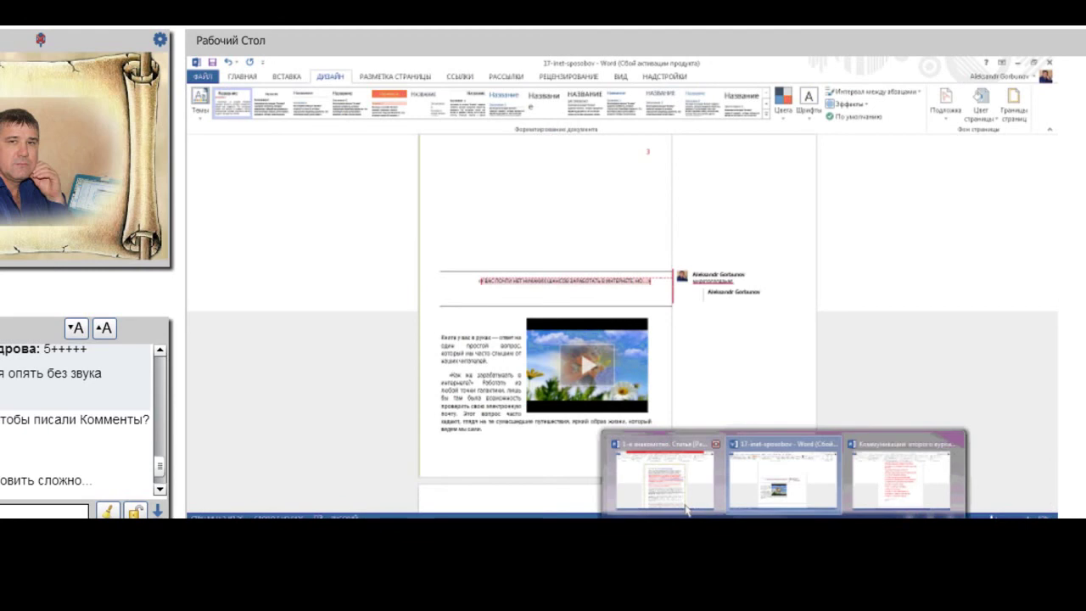
left_click(687, 510)
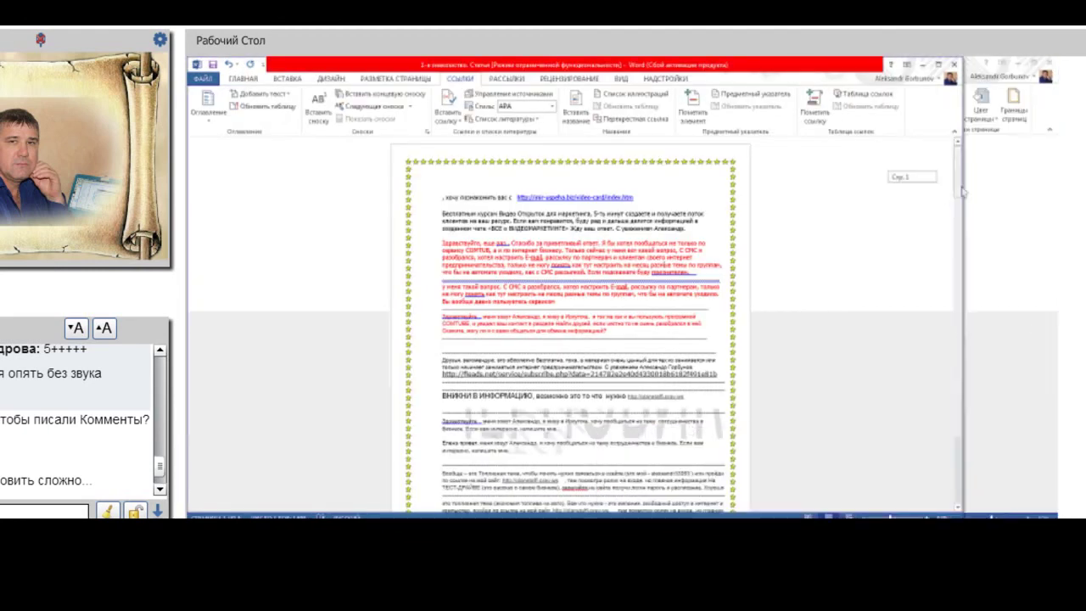
scroll(966, 221, "down", 5)
scroll(965, 220, "up", 5)
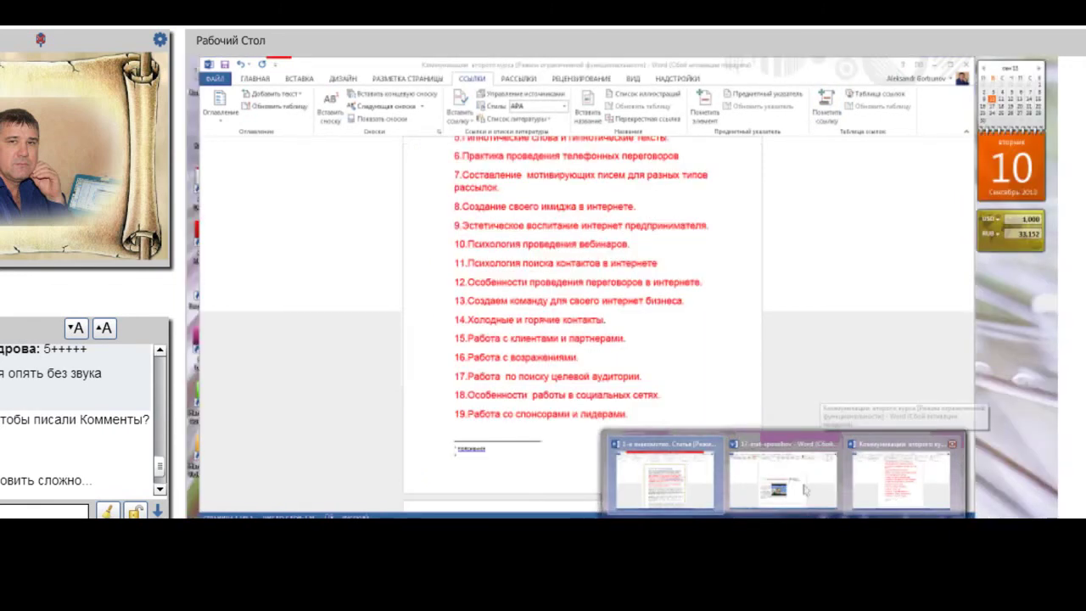
left_click(665, 481)
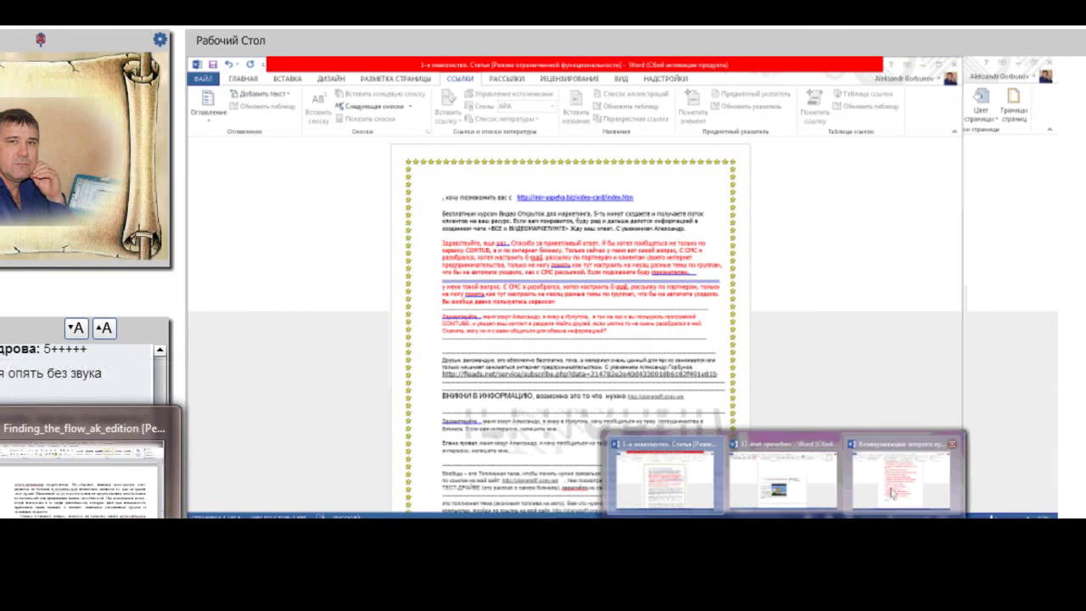
left_click(869, 496)
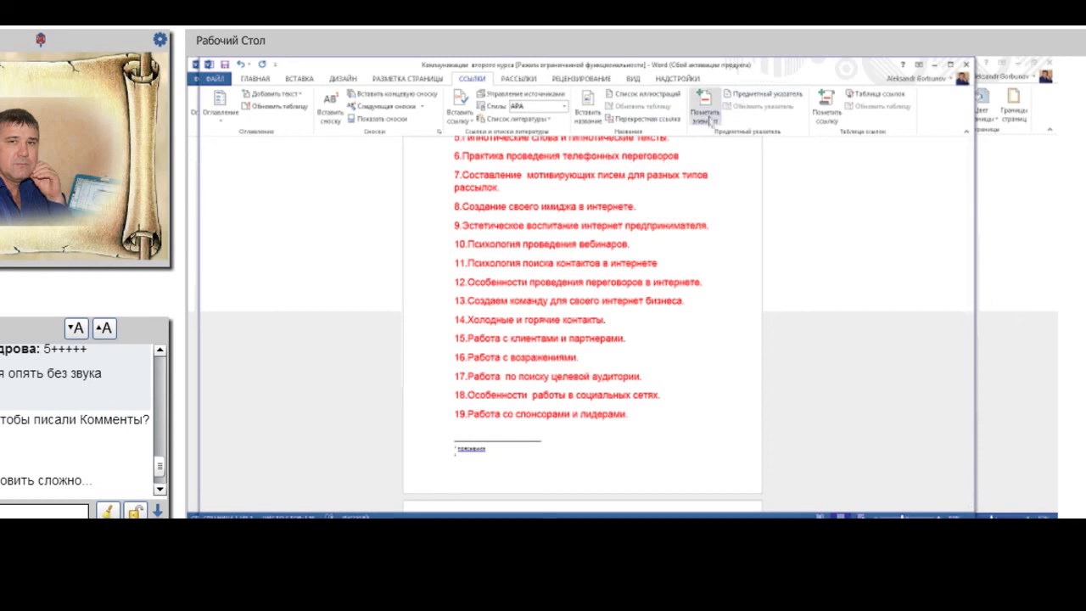
mouse_move(589, 216)
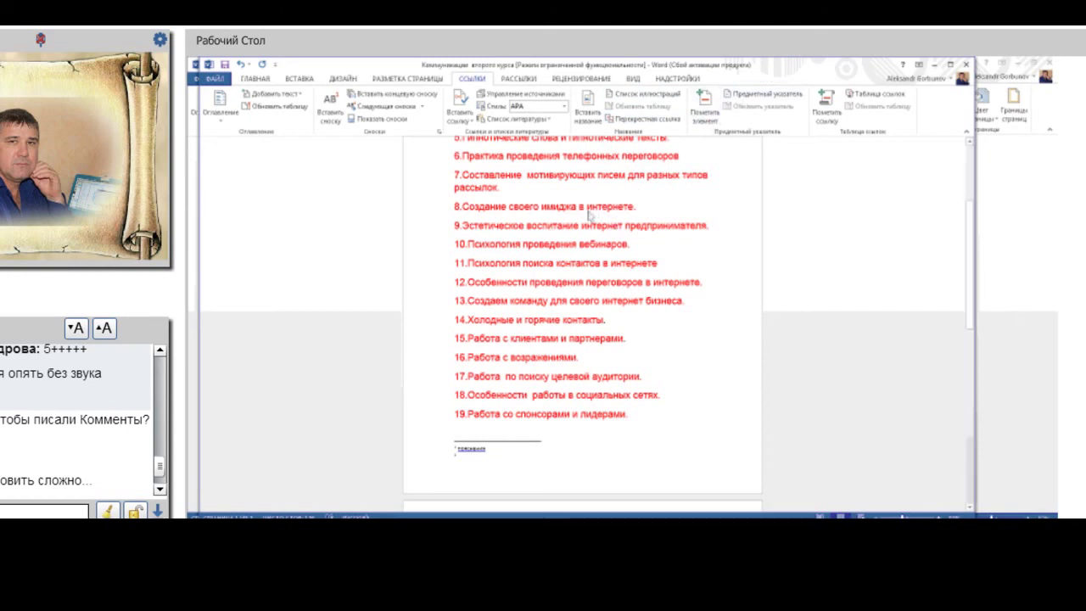
- Mark 'лидерами' in item 19 as an index entry with a bold page number
left_click_drag(582, 419, 627, 422)
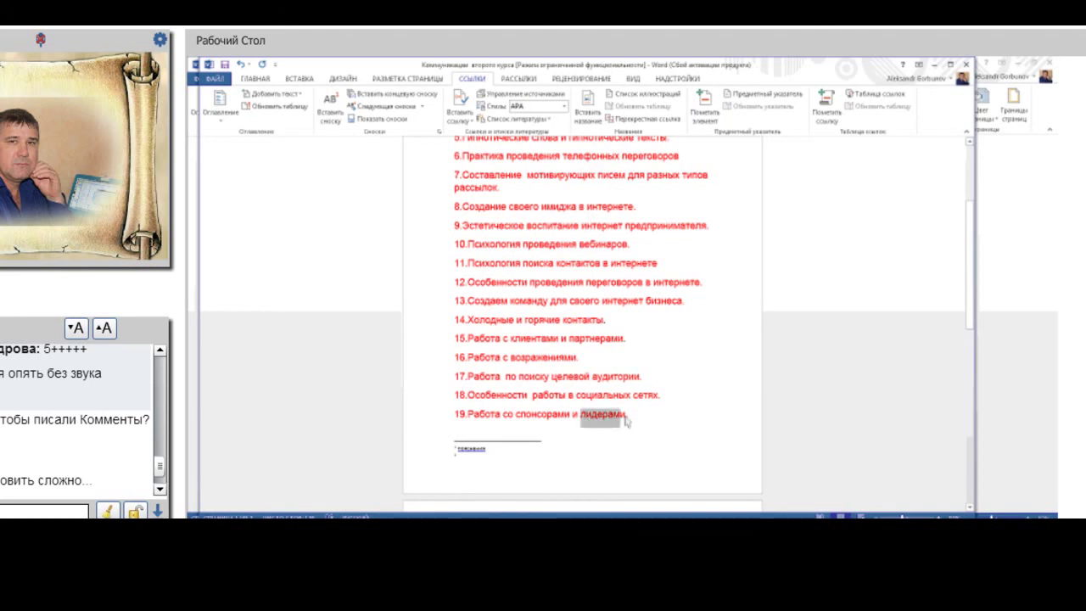
left_click(706, 108)
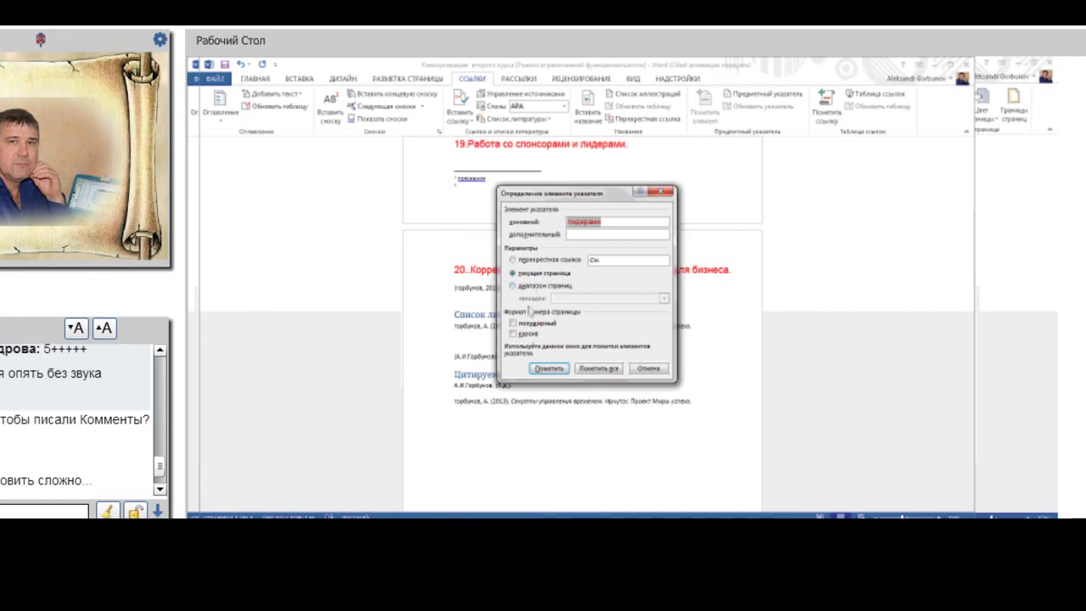
left_click(513, 323)
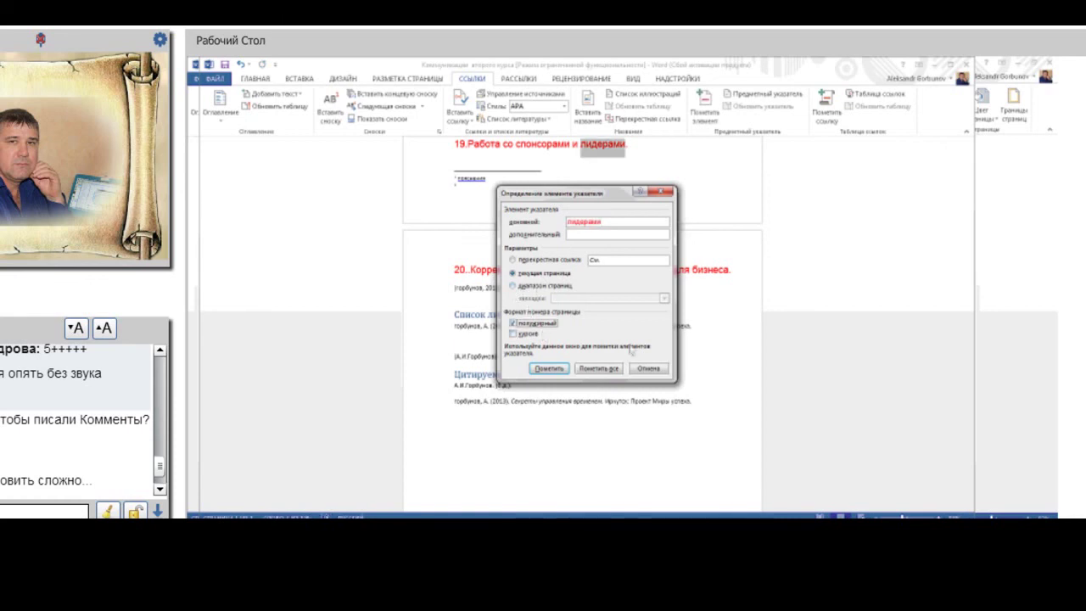
left_click(561, 370)
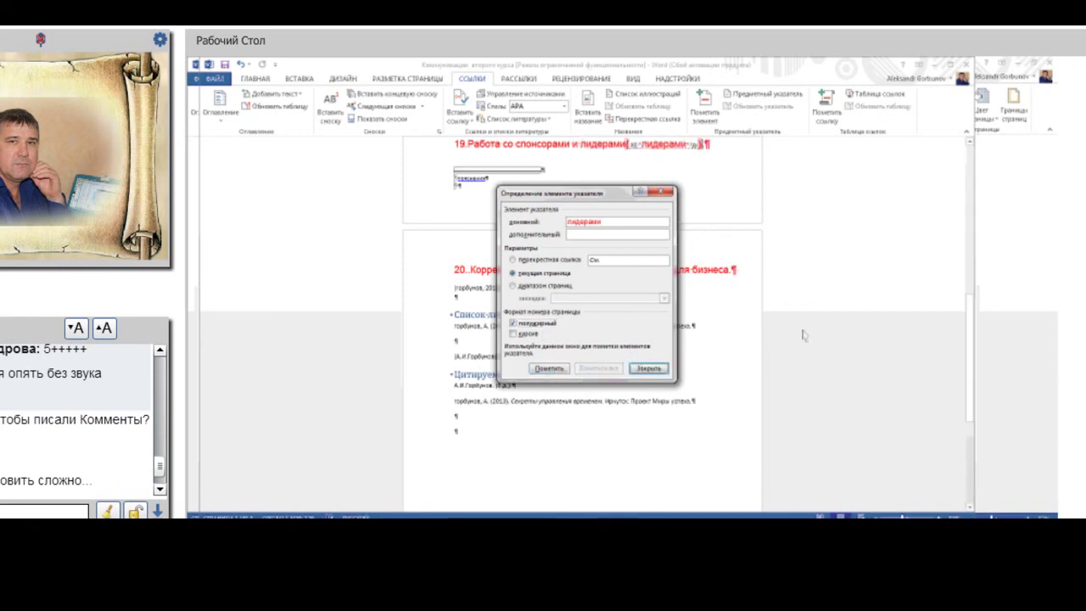
left_click(668, 194)
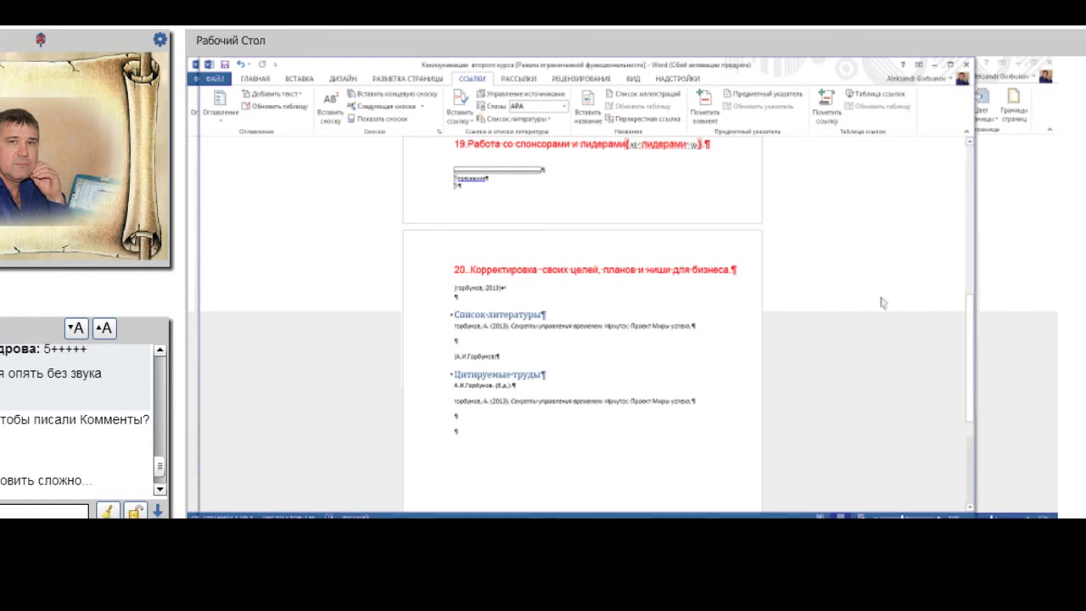
- Hide formatting marks using Show/Hide ¶ on the Home tab
left_click(268, 83)
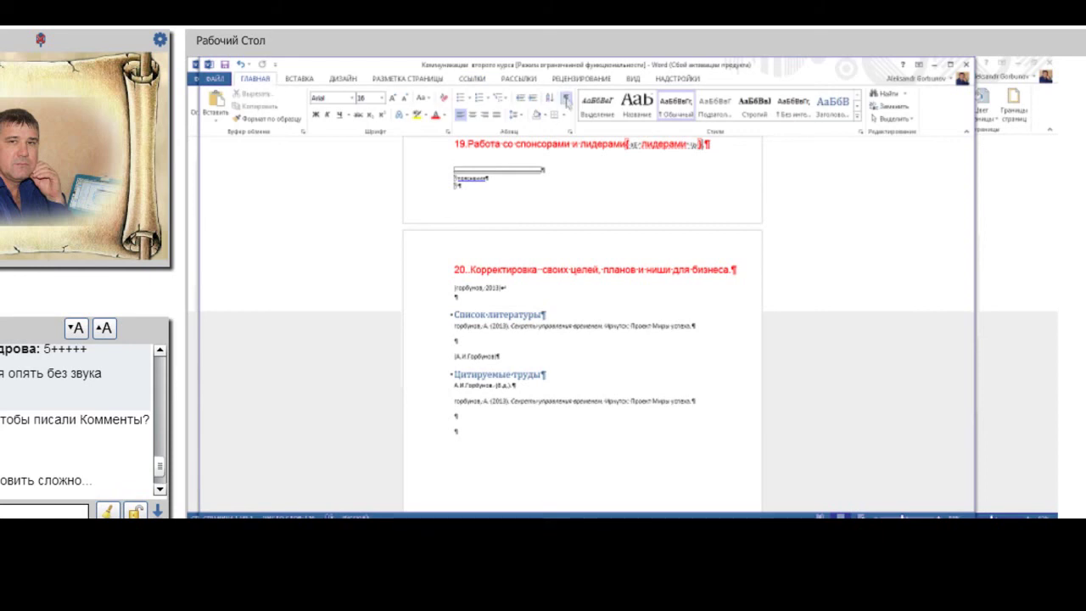
left_click(566, 99)
left_click(567, 99)
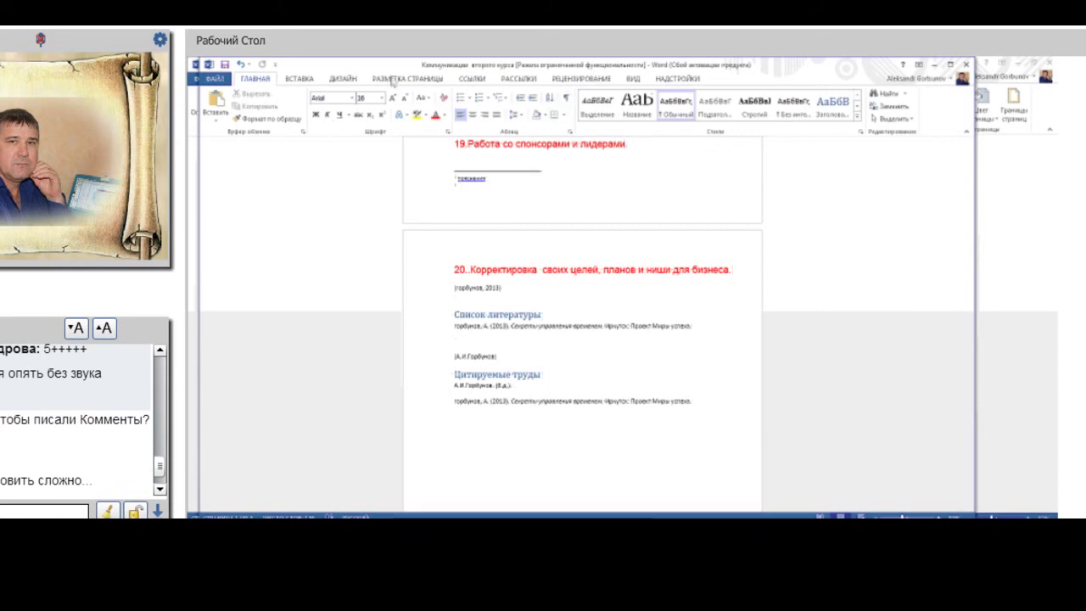
- Show the References tools, then the Mailings tools
left_click(475, 80)
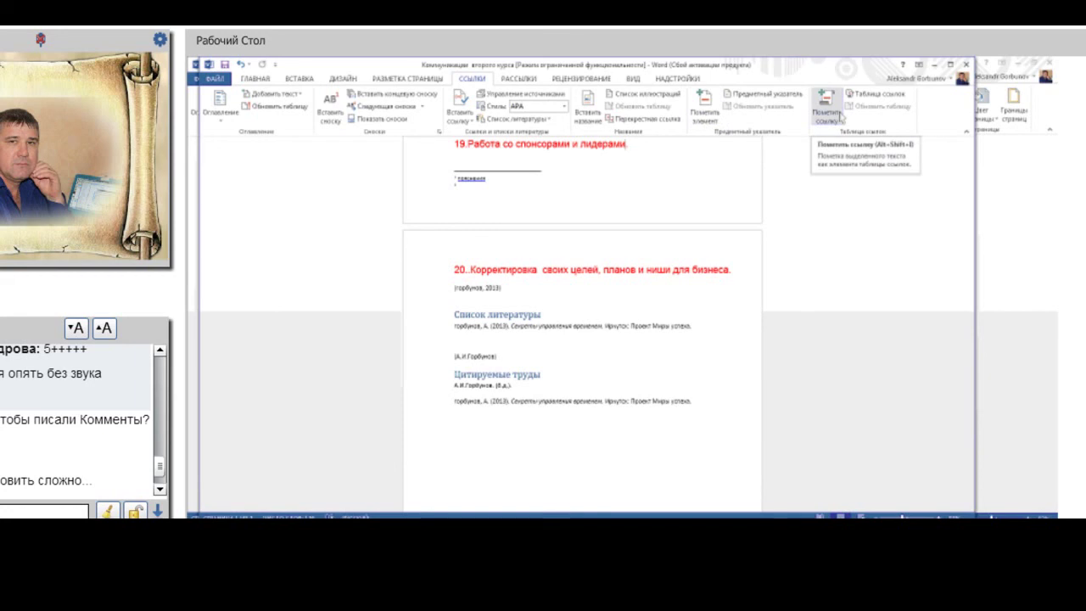
left_click(519, 78)
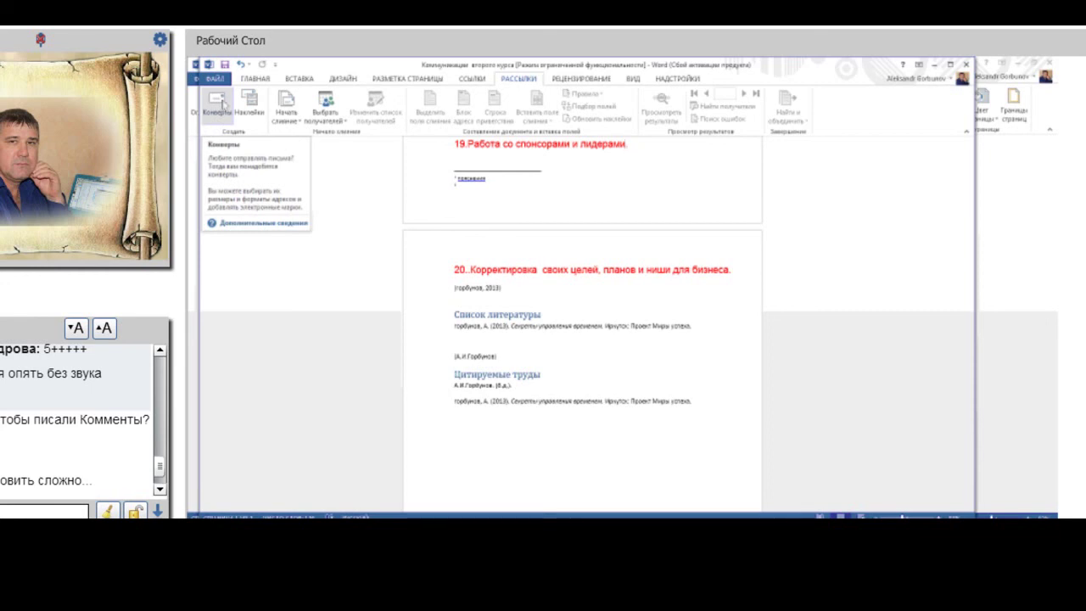
left_click(223, 101)
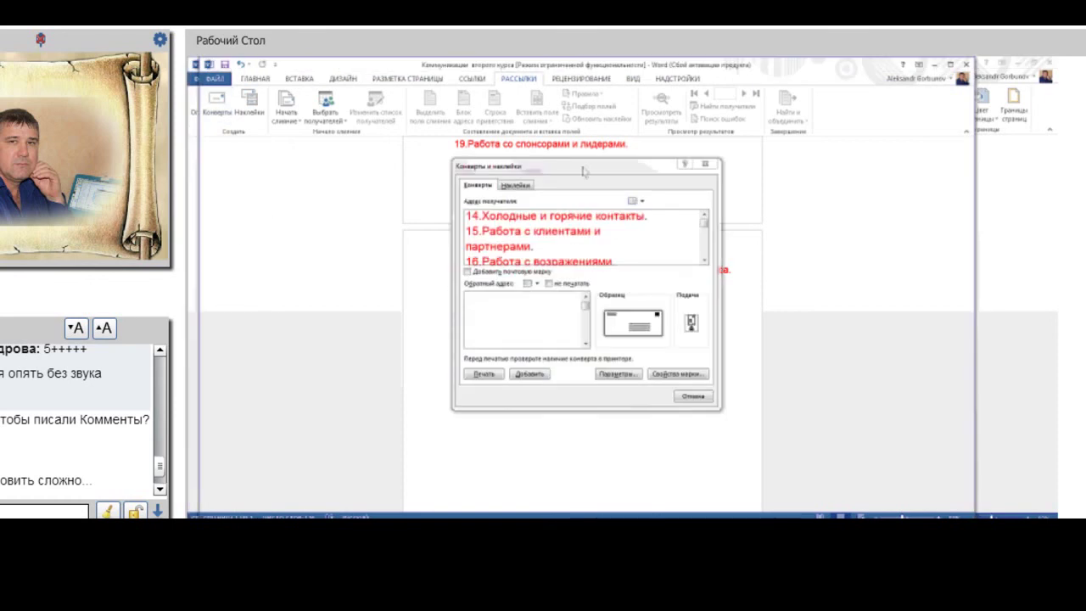
left_click_drag(604, 171, 691, 138)
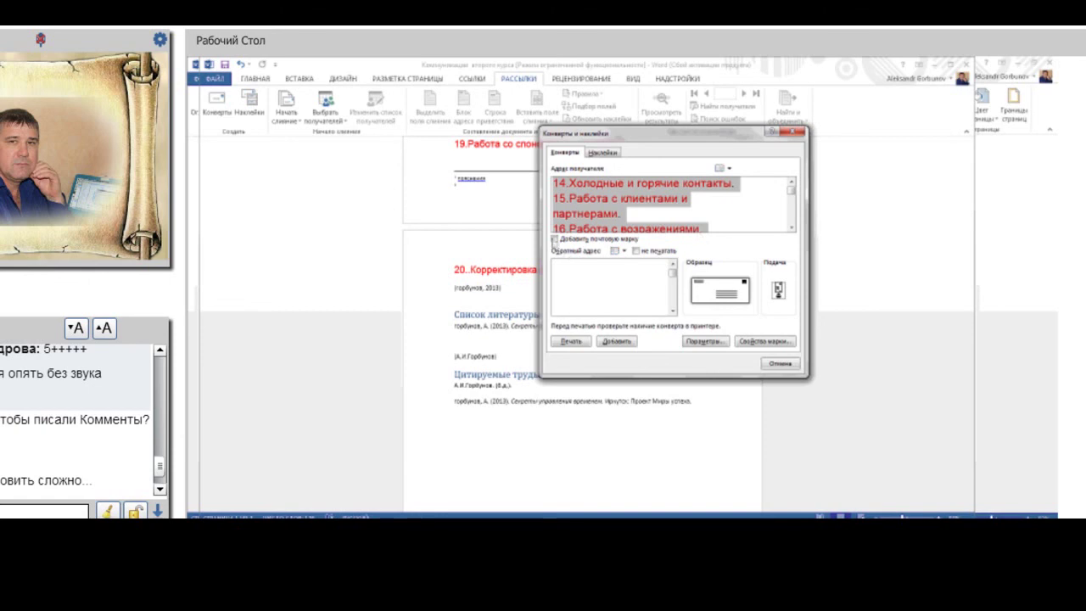
left_click(555, 240)
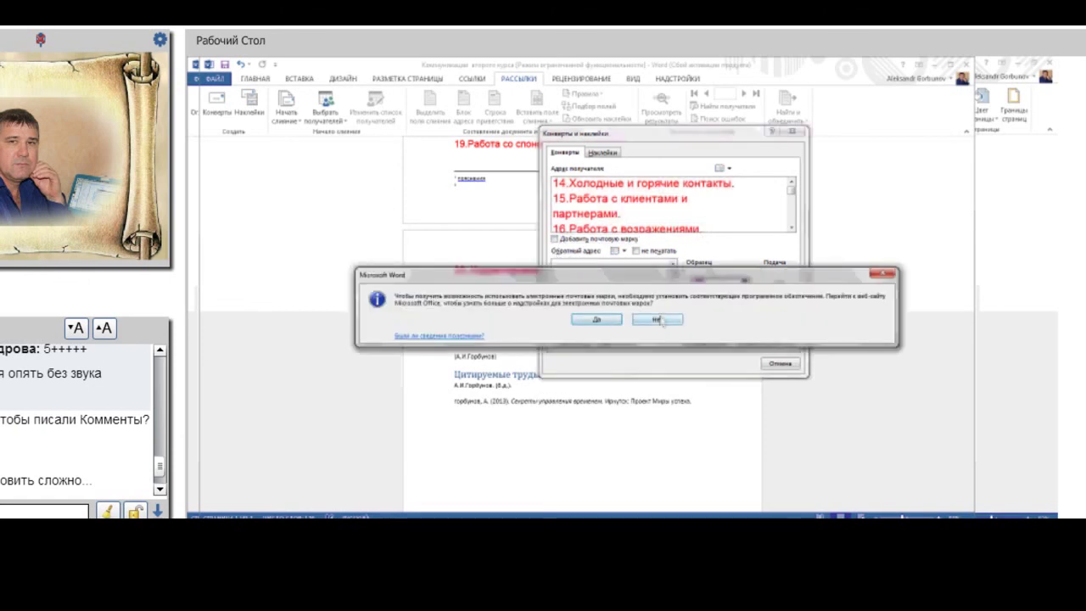
left_click(664, 323)
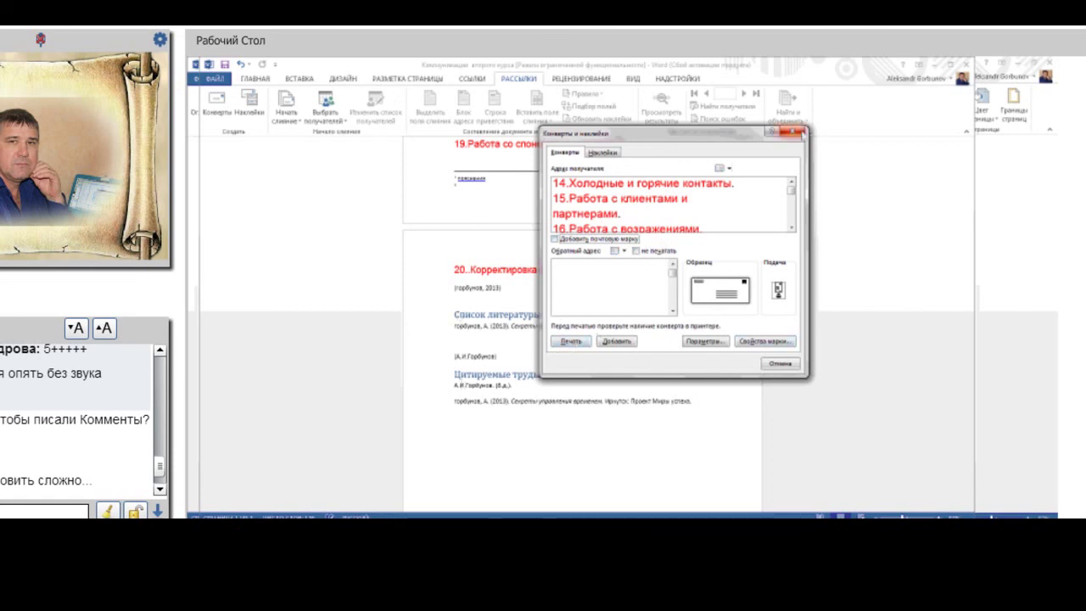
left_click(796, 133)
left_click(255, 114)
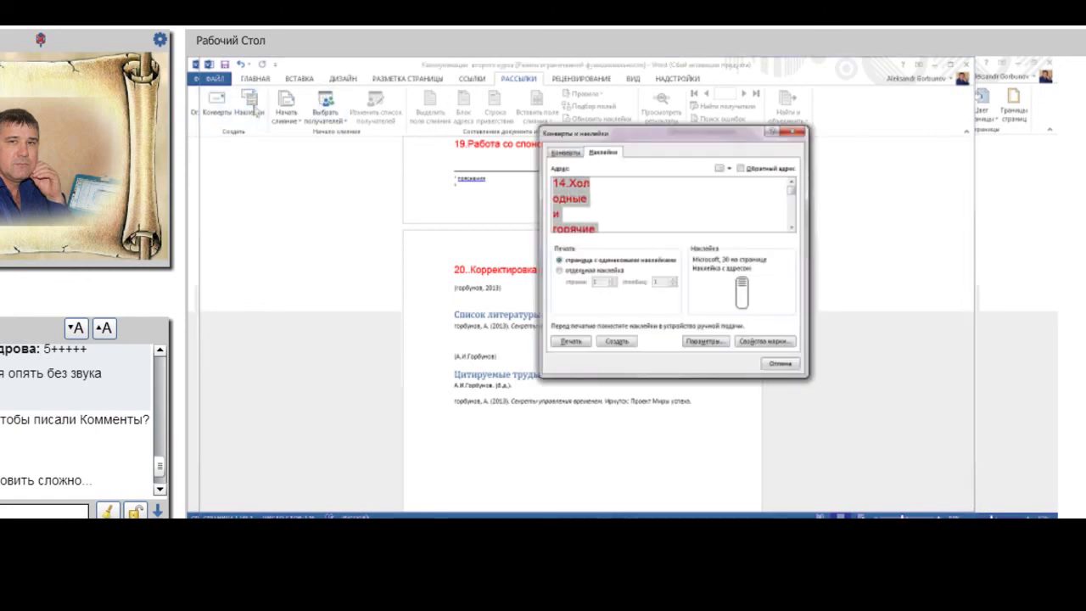
left_click(566, 152)
left_click(596, 154)
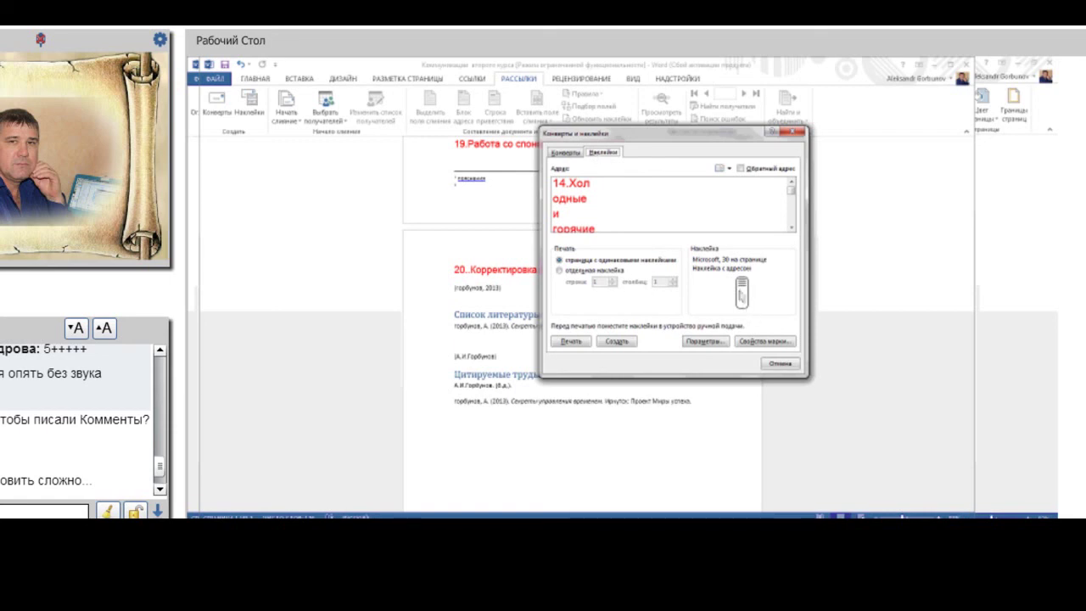
left_click(794, 134)
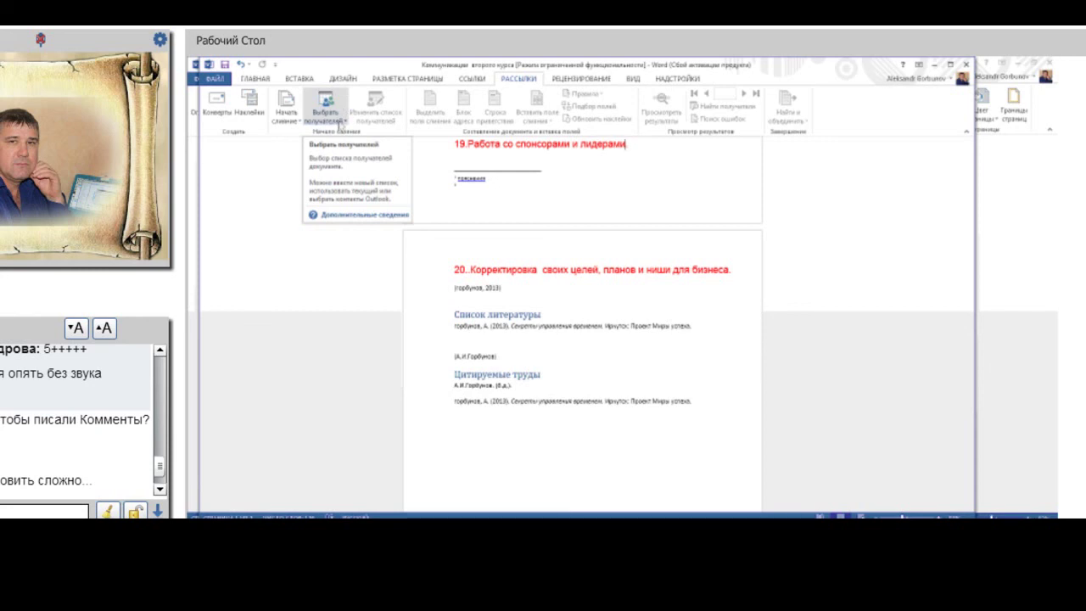
- Choose Select Recipients > Type a New List for a new recipient list
left_click(346, 123)
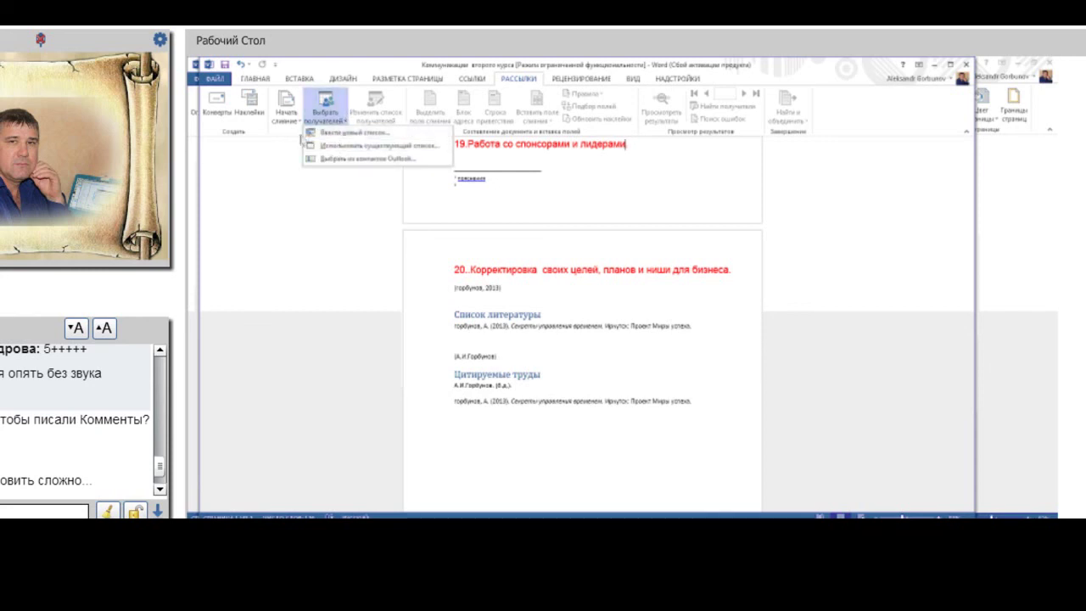
left_click(338, 133)
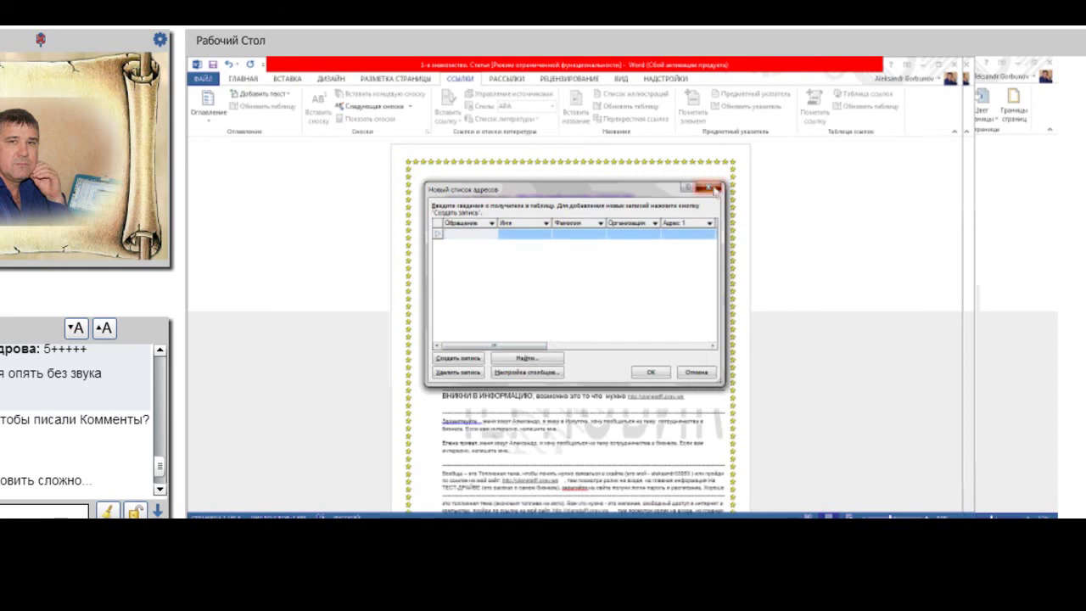
- Close the empty new address list and move from Mailings to the Review tab
left_click(715, 188)
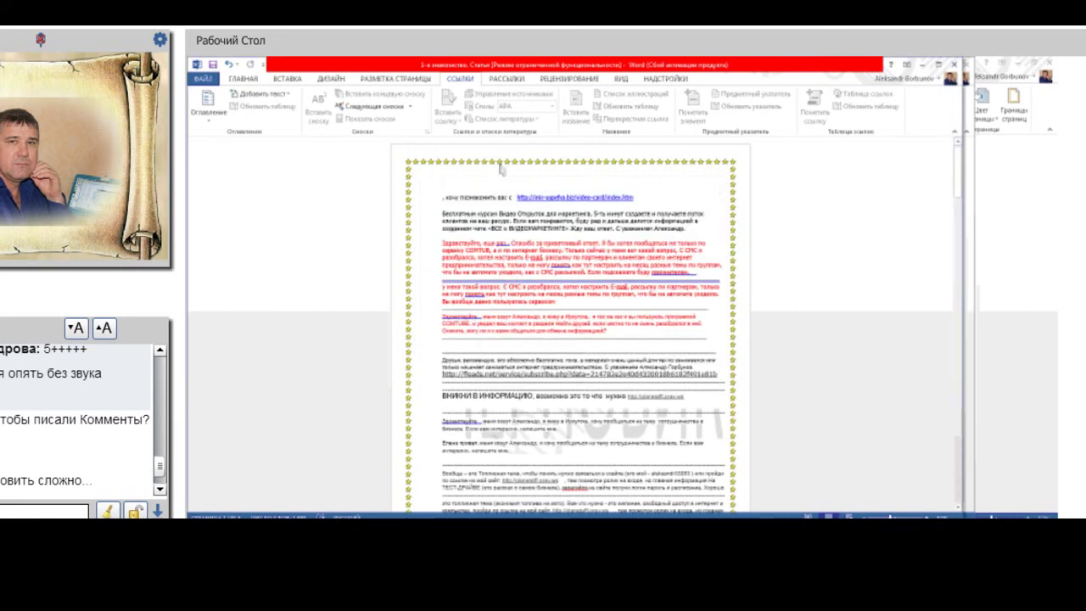
left_click(507, 79)
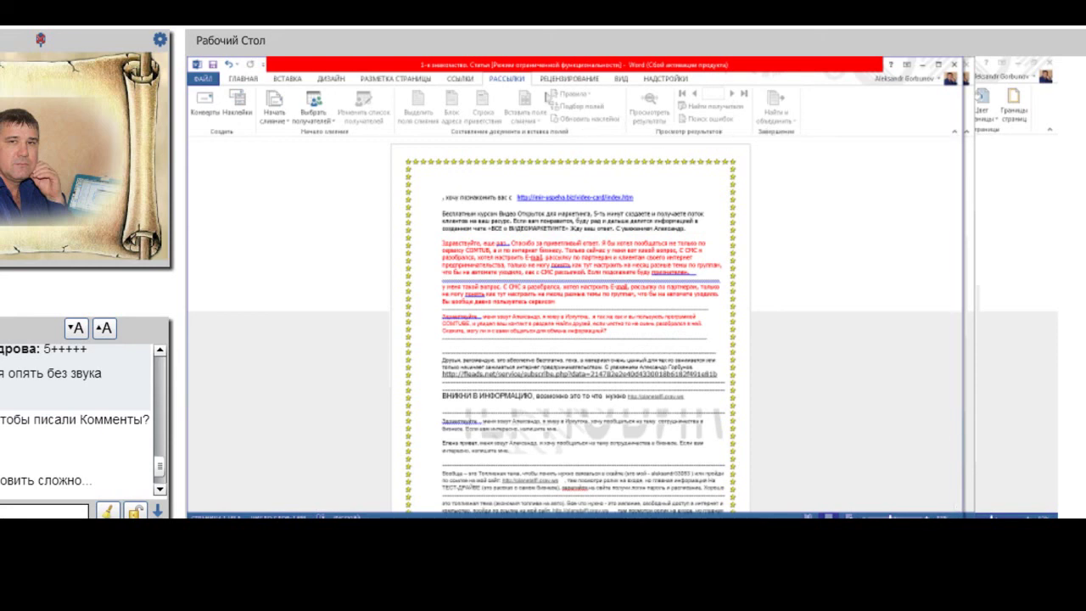
left_click(585, 80)
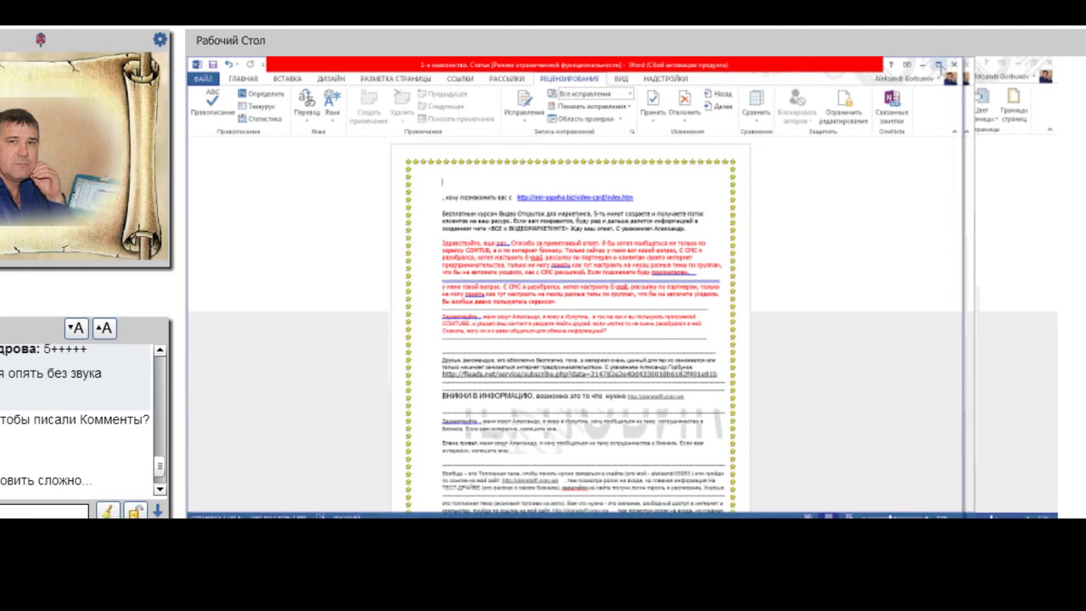
- Maximize the window and run the spelling check, skipping раз and mail and accepting a grammar fix
left_click(939, 65)
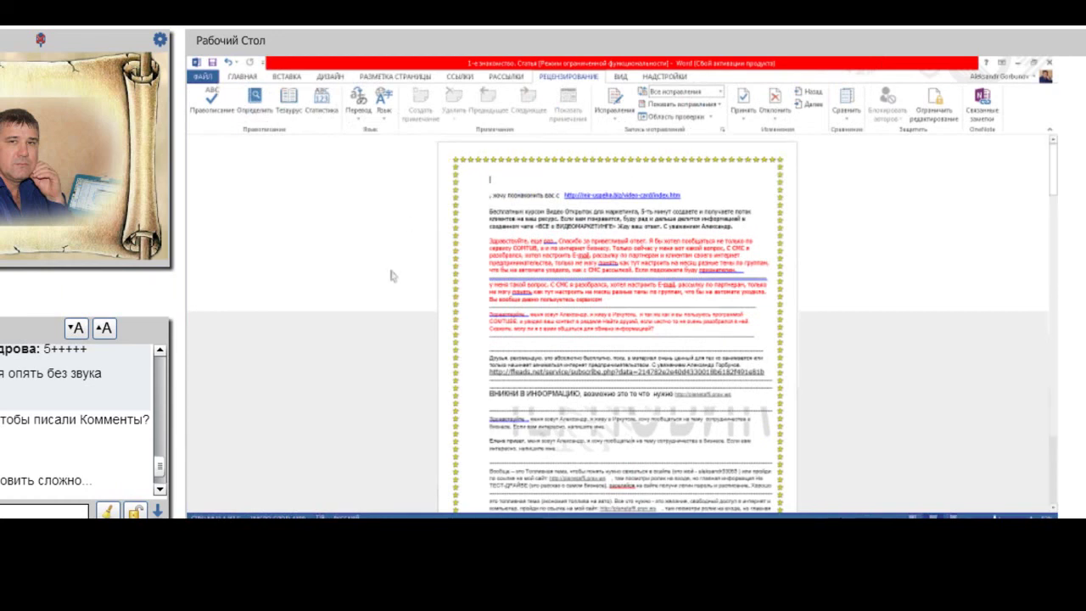
left_click(212, 110)
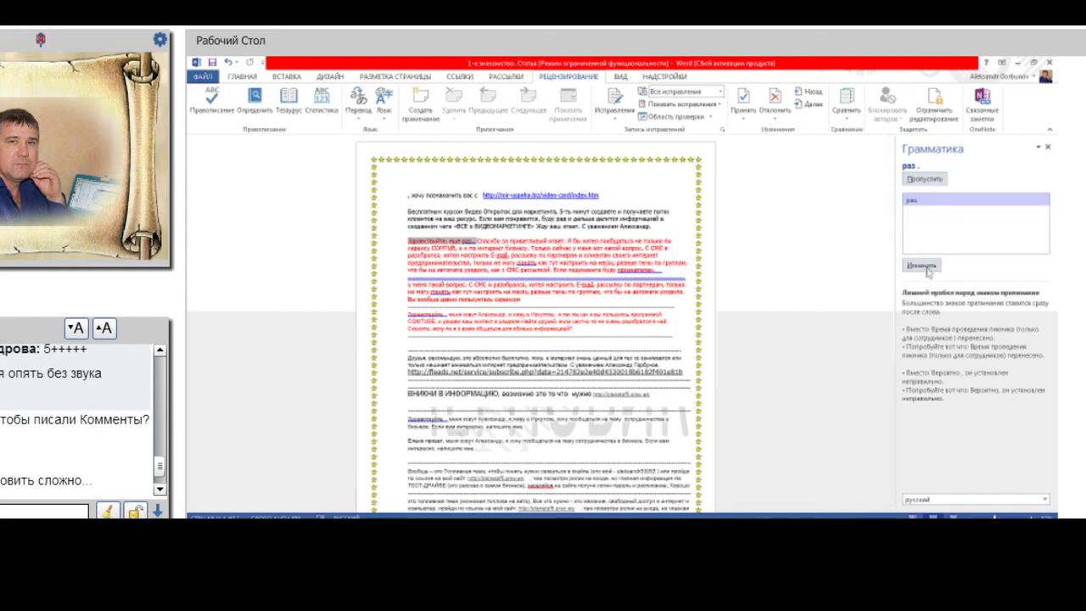
left_click(926, 180)
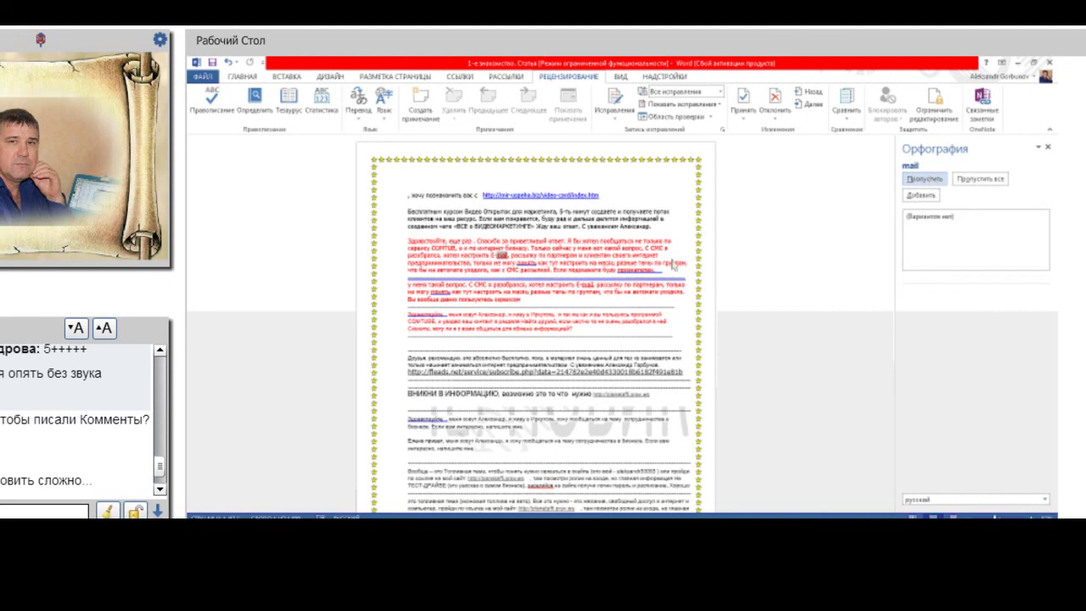
left_click(932, 181)
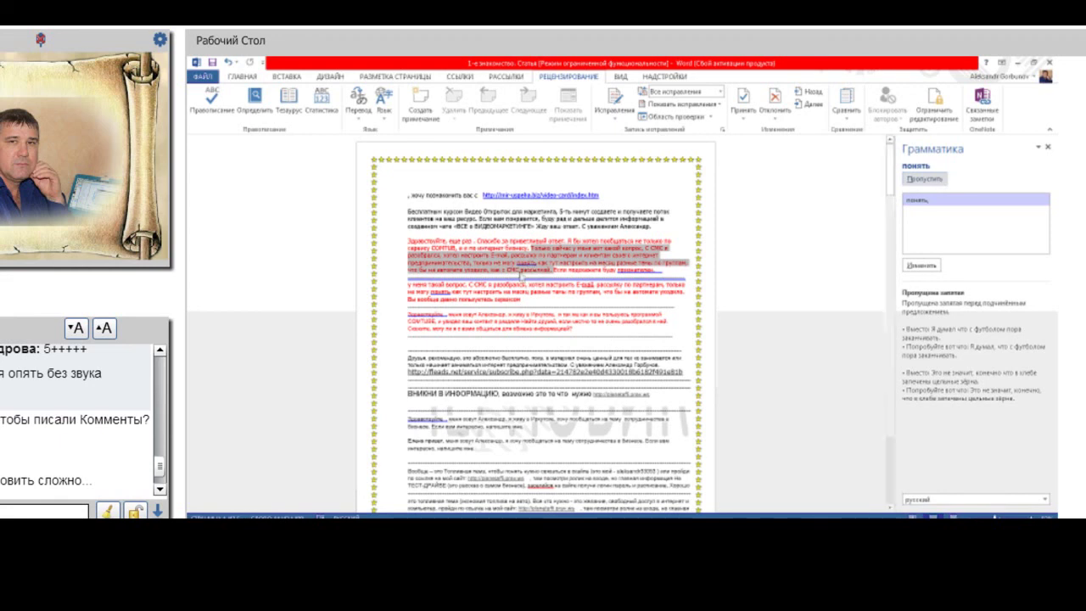
left_click(924, 266)
left_click(925, 267)
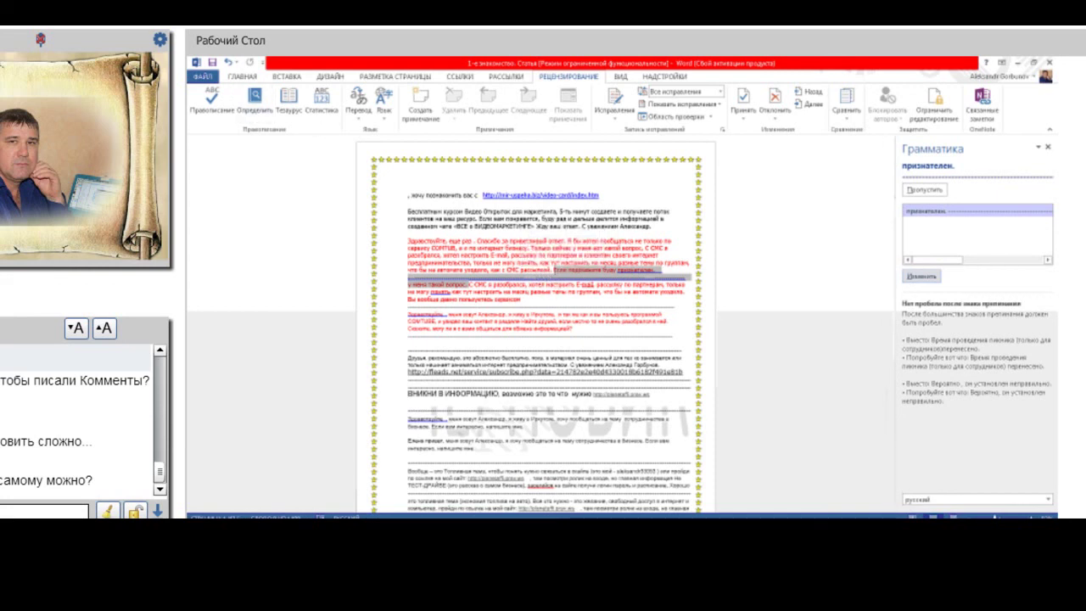
- Close the spelling pane and look up the definition of курсом
left_click(1049, 147)
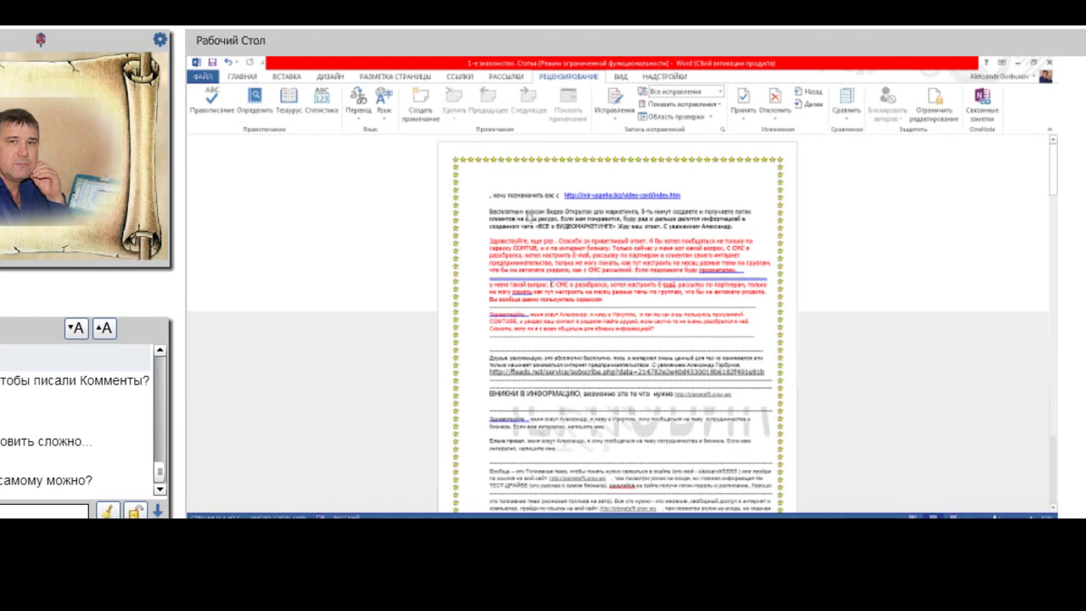
double_click(535, 212)
left_click(255, 101)
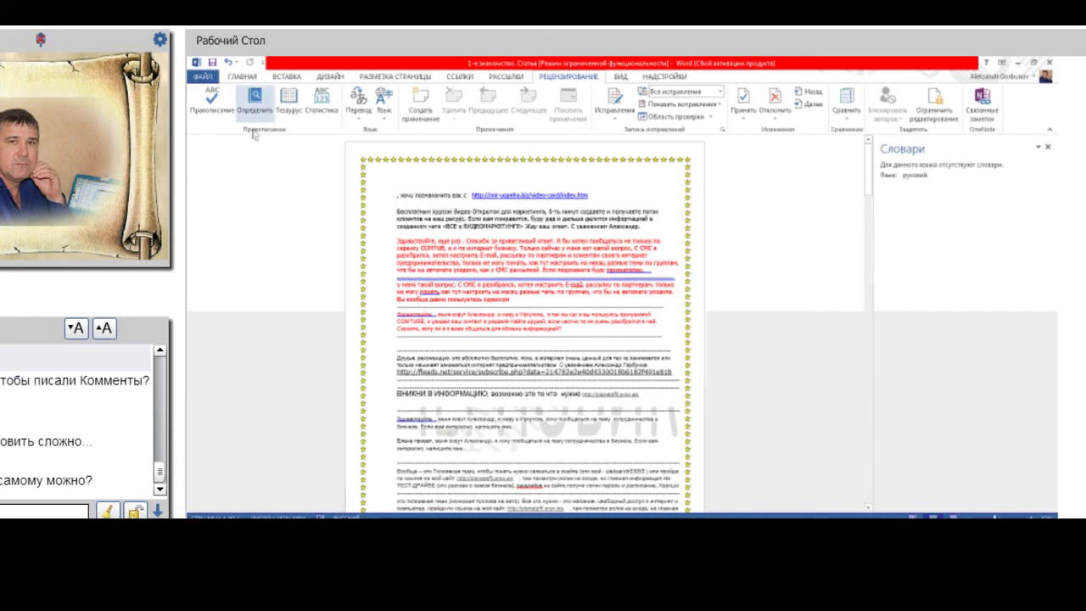
- Look up synonyms for ресурс, then close the Dictionaries and Thesaurus panes
left_click(293, 111)
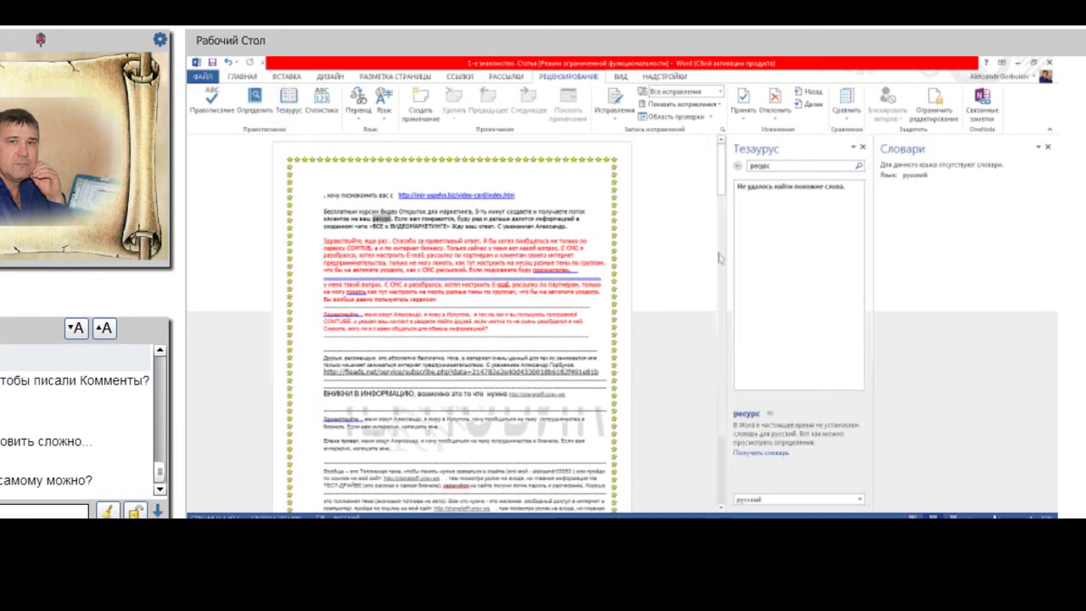
left_click(1048, 148)
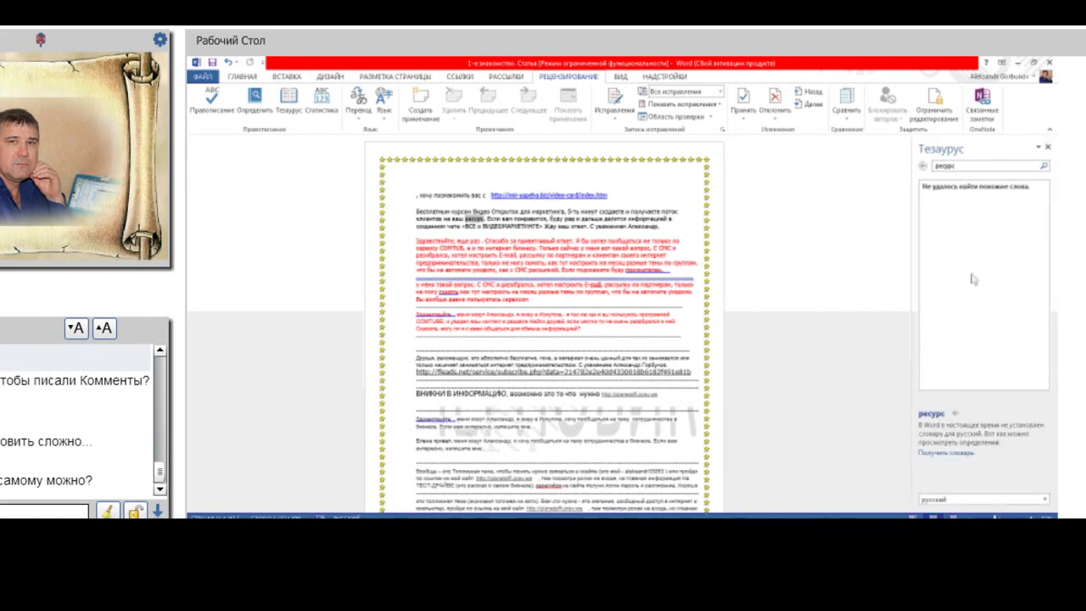
left_click(495, 218)
double_click(506, 214)
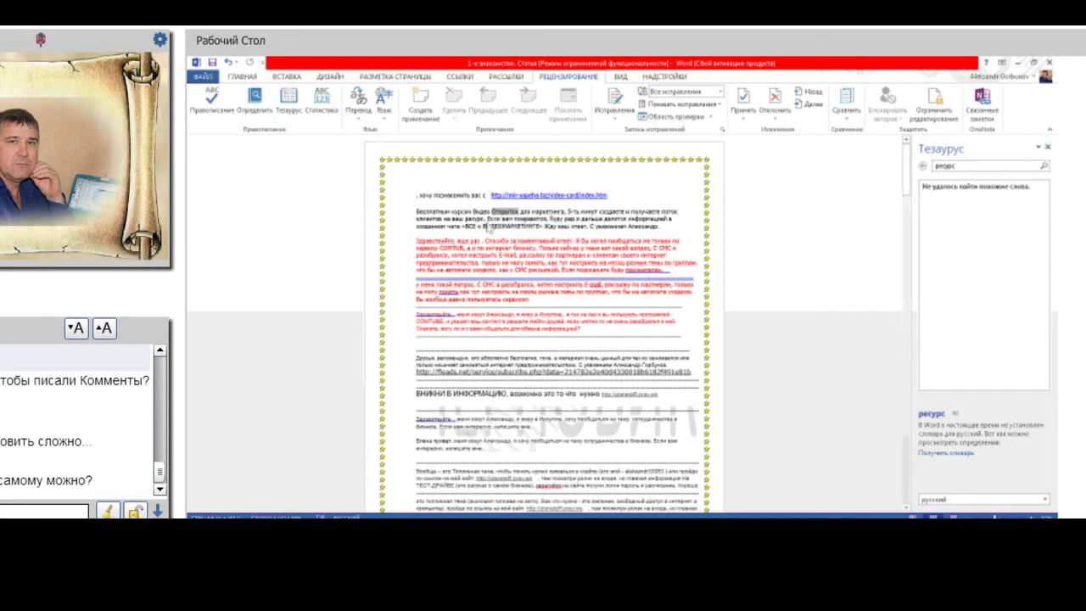
left_click(1048, 146)
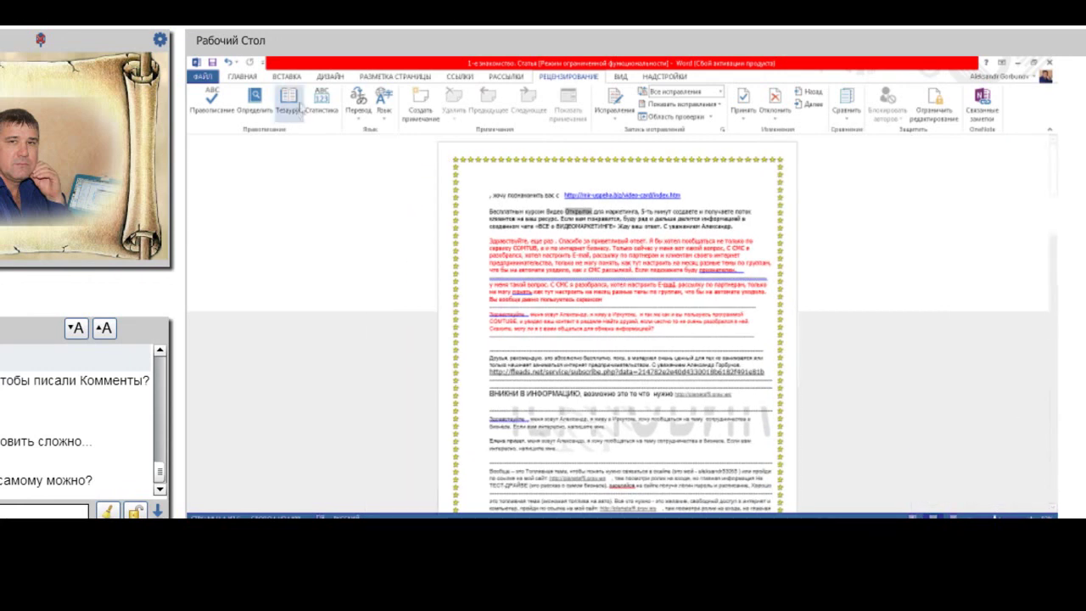
left_click(289, 106)
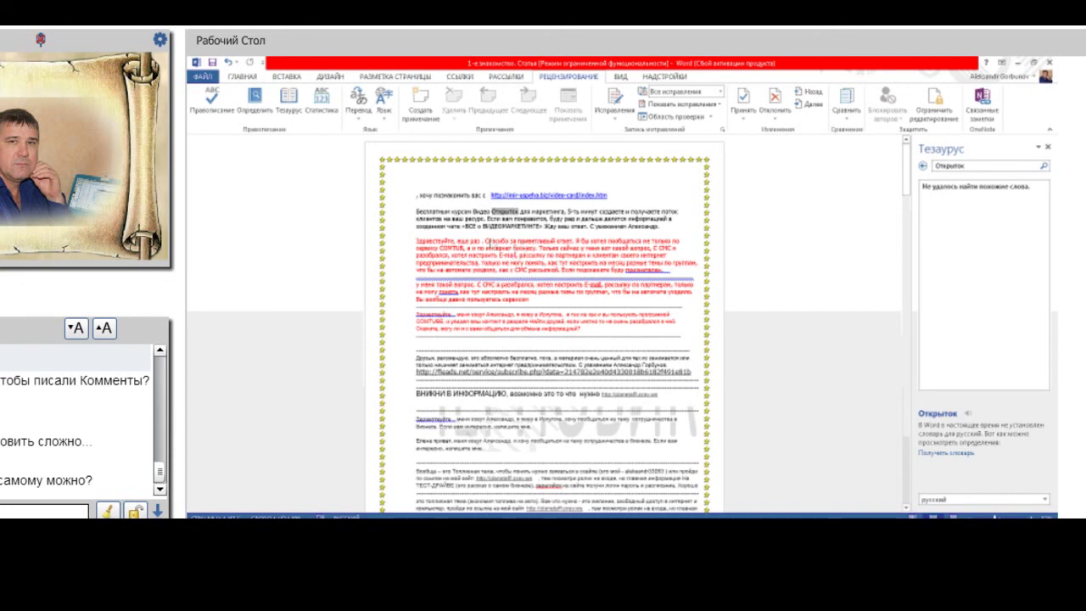
double_click(497, 243)
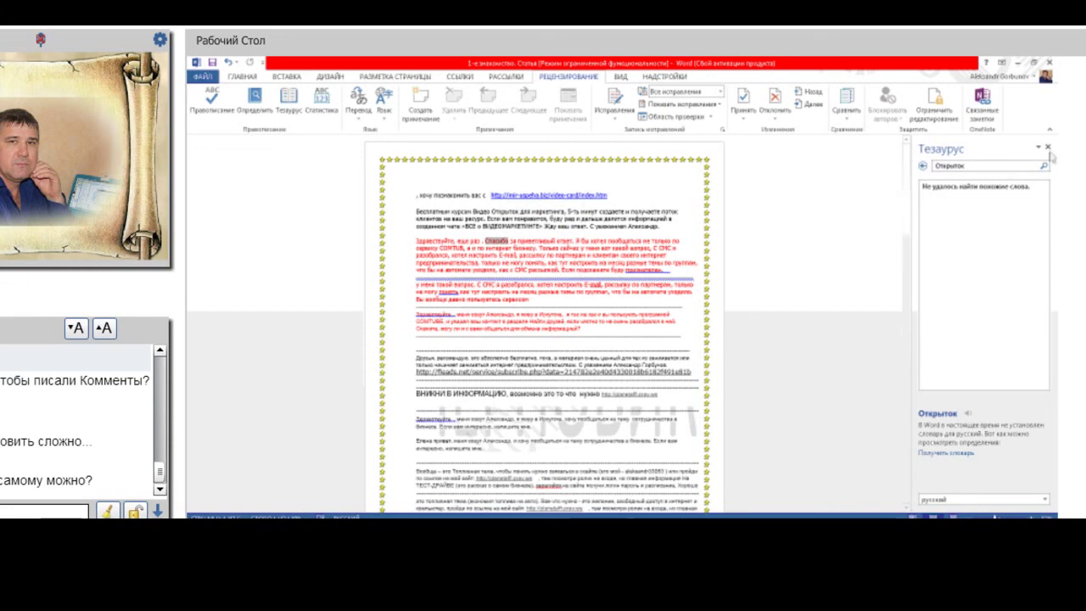
left_click(1048, 147)
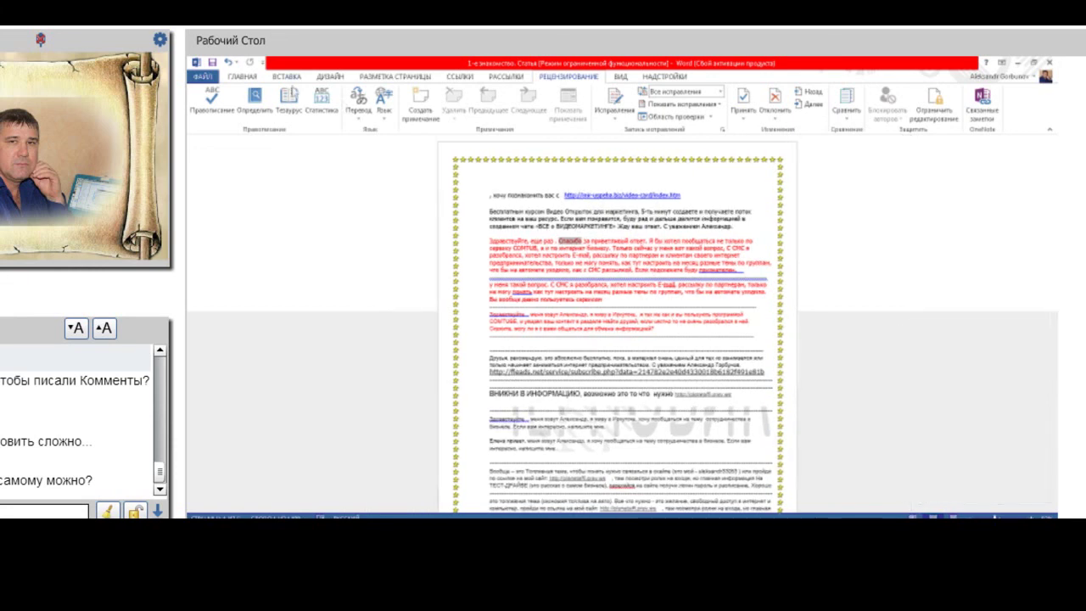
- Show synonyms for Спасибо, check its word and character counts, then select the paragraph's first word
left_click(289, 100)
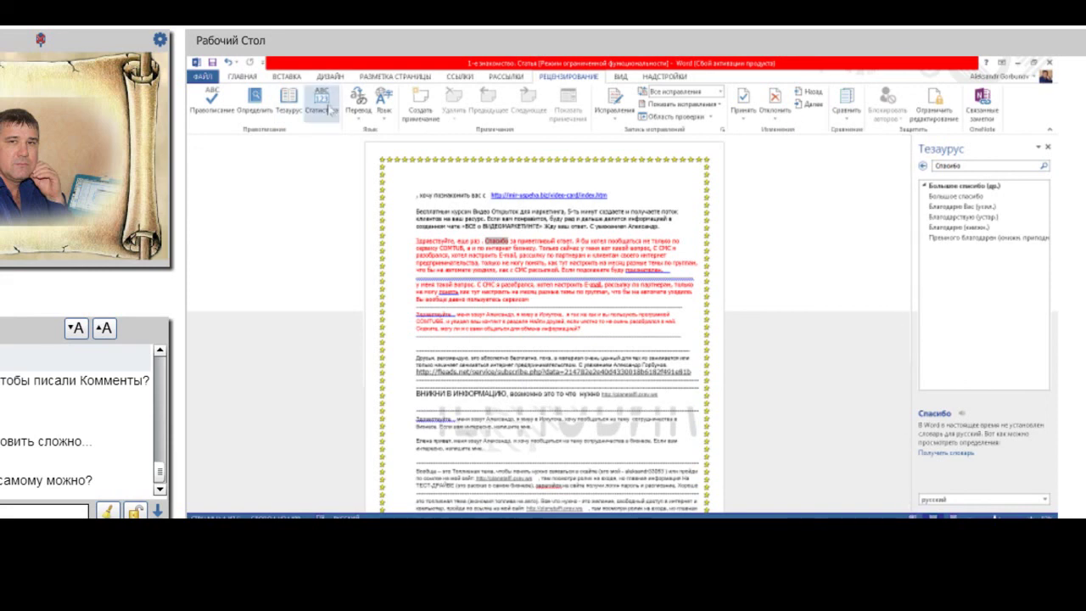
left_click(330, 108)
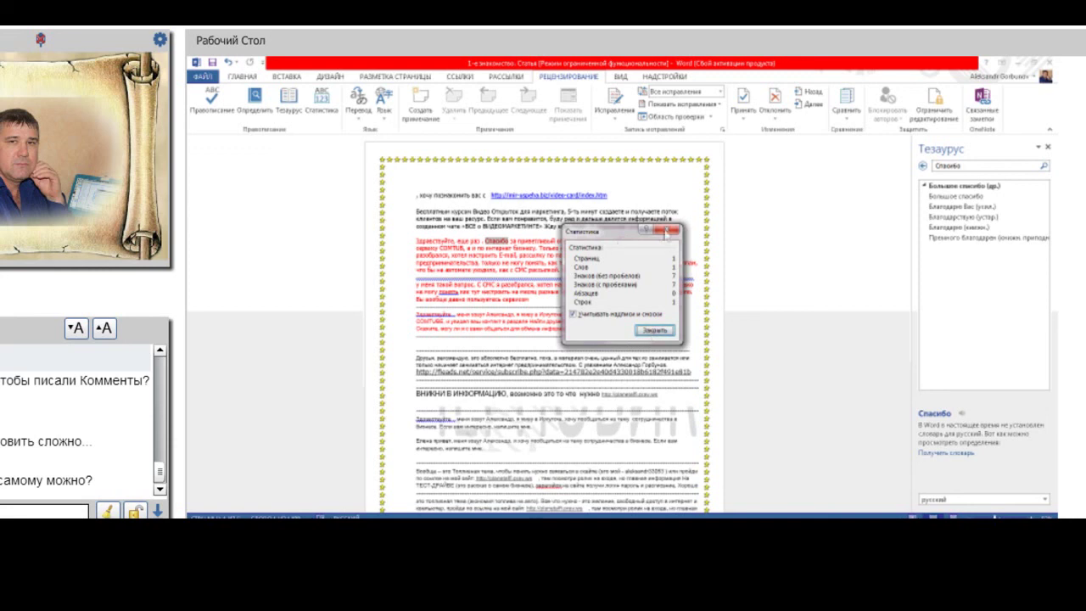
left_click(669, 231)
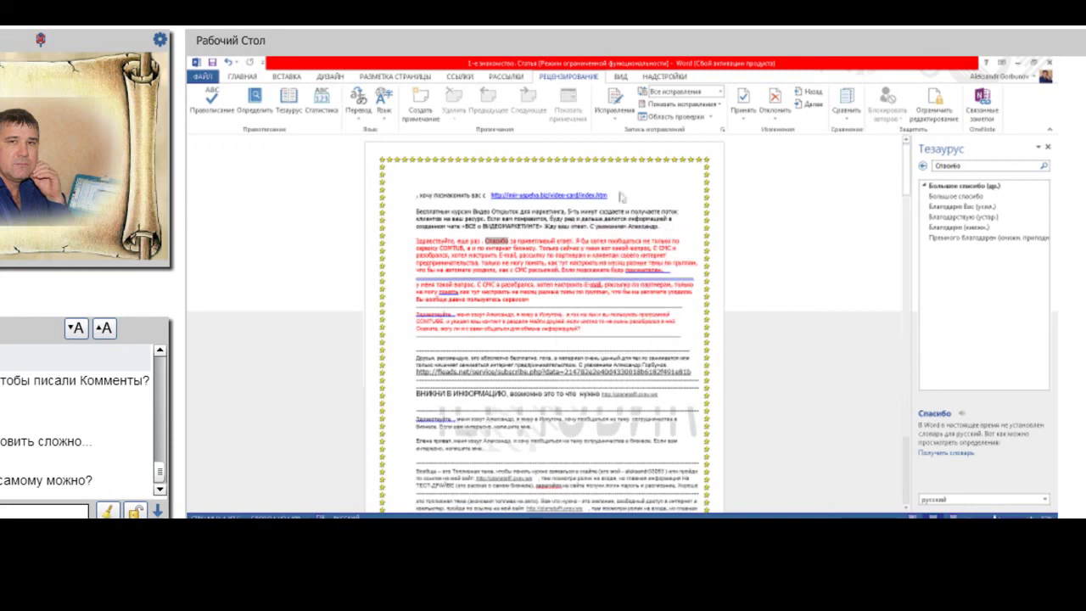
double_click(419, 214)
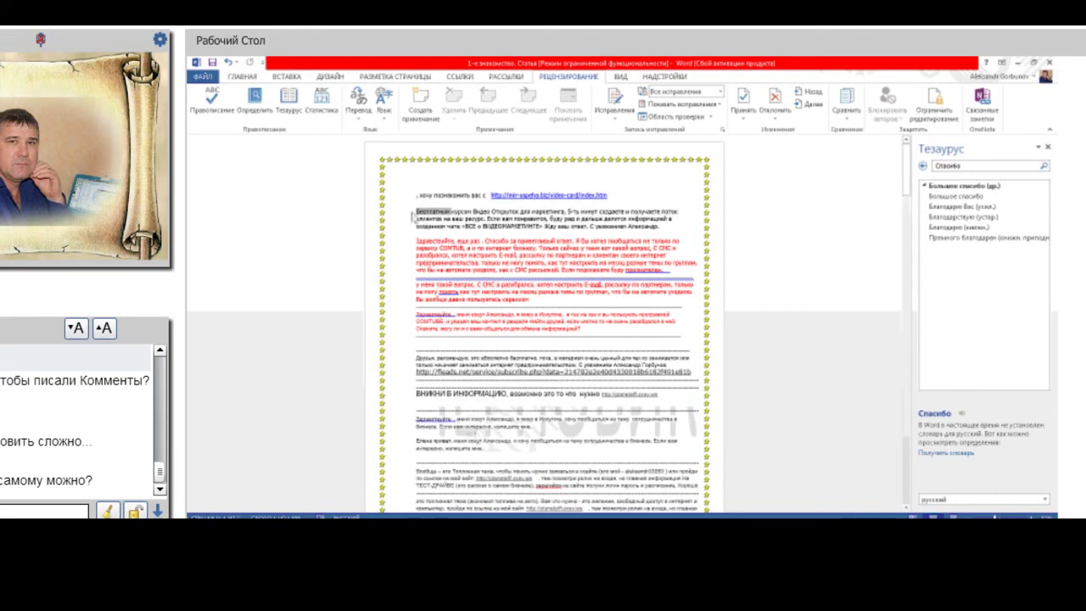
- Select the opening free-courses sentence and open its translation in the Research pane
left_click(415, 214)
left_click_drag(415, 214, 679, 234)
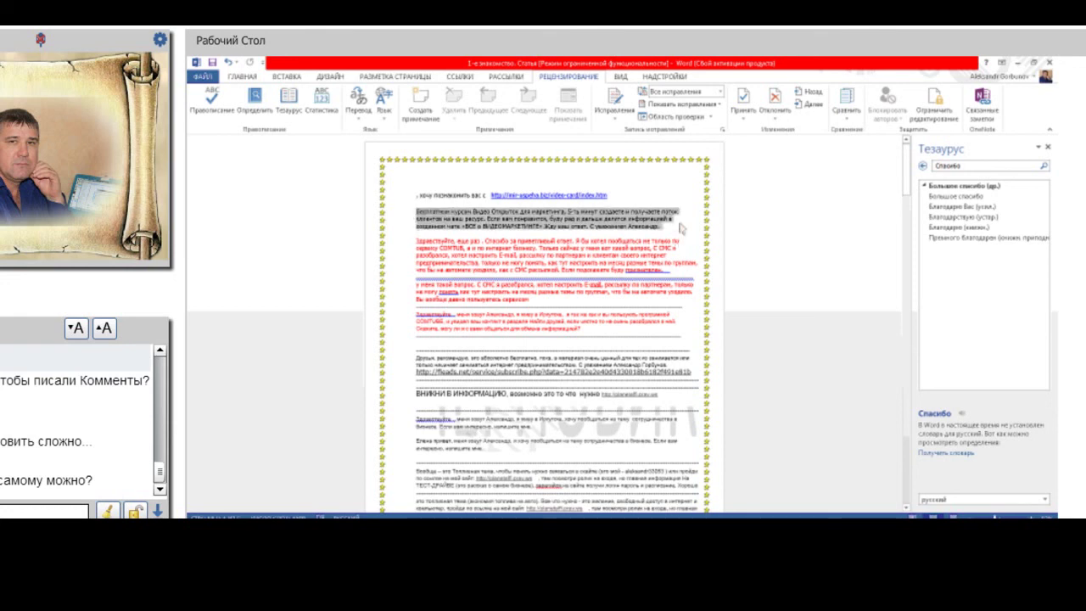
left_click(362, 116)
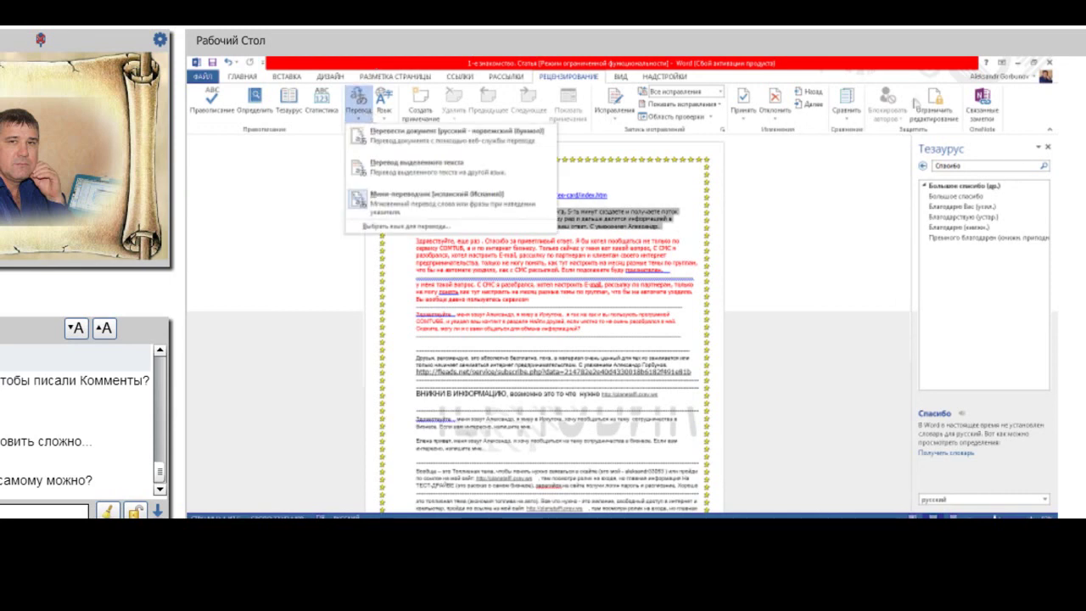
left_click(1021, 156)
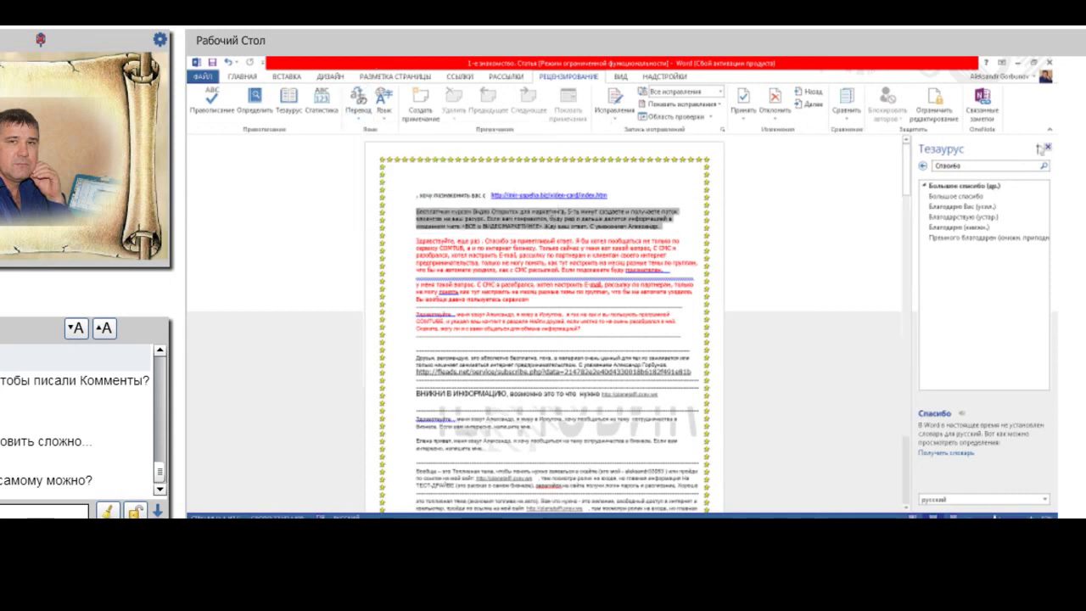
left_click(359, 109)
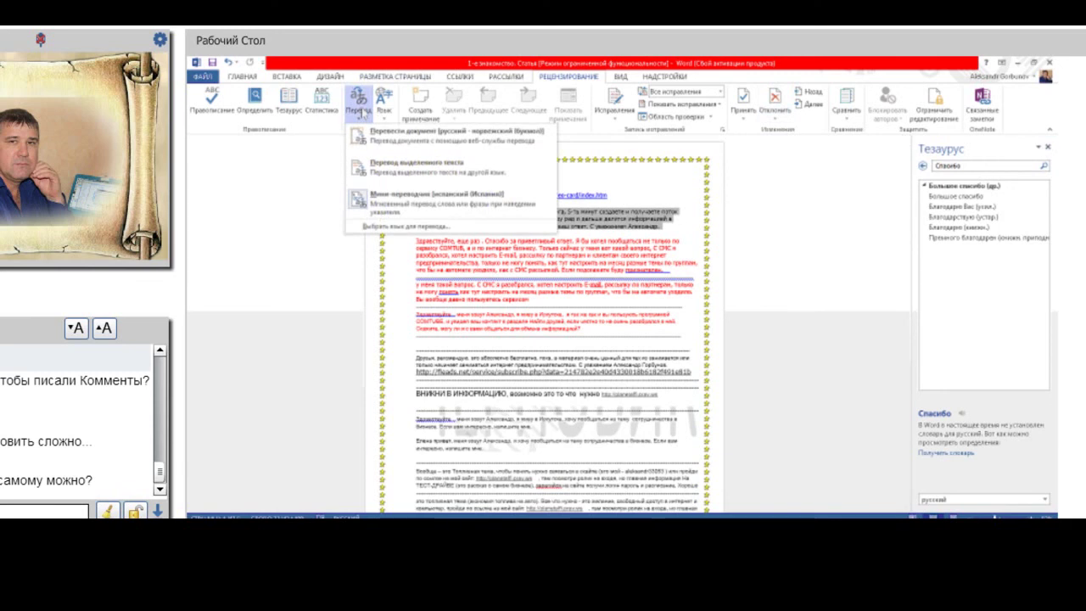
left_click(386, 174)
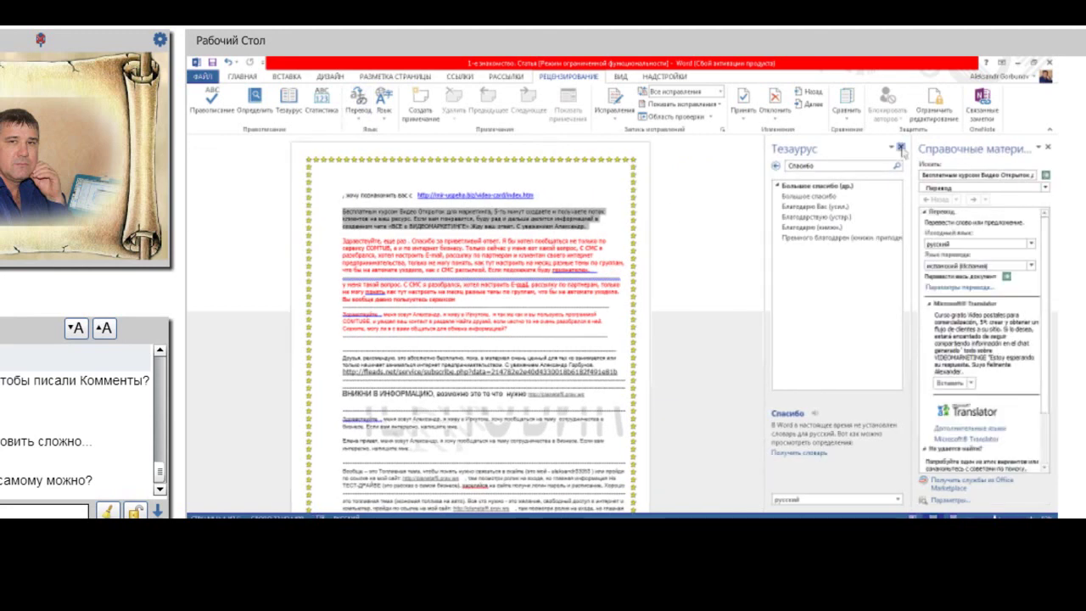
left_click(902, 150)
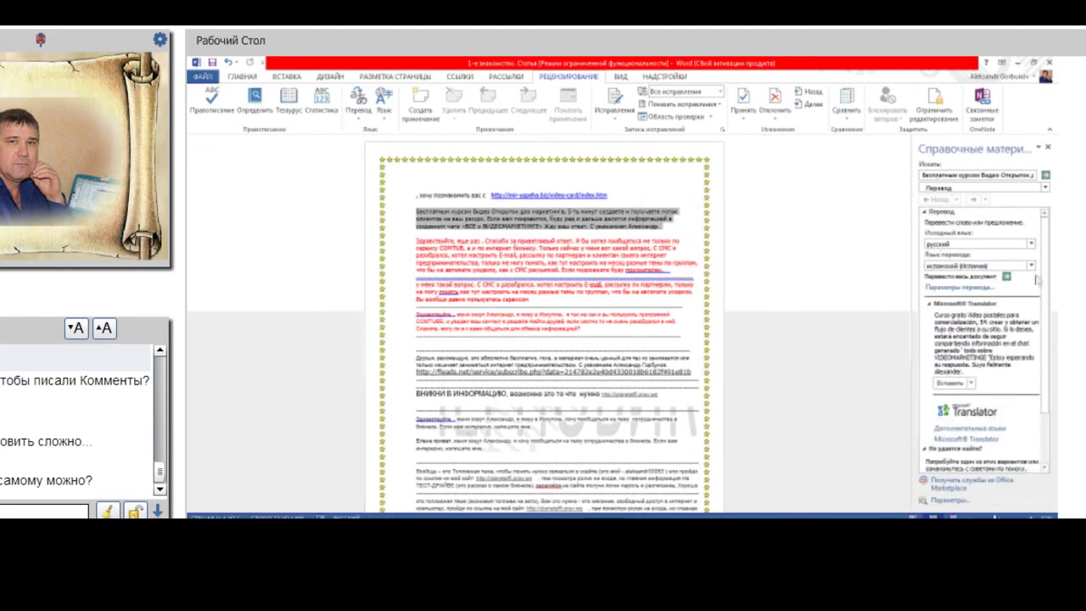
- Set the target language to English (US) and insert the translation into the document
left_click(1032, 266)
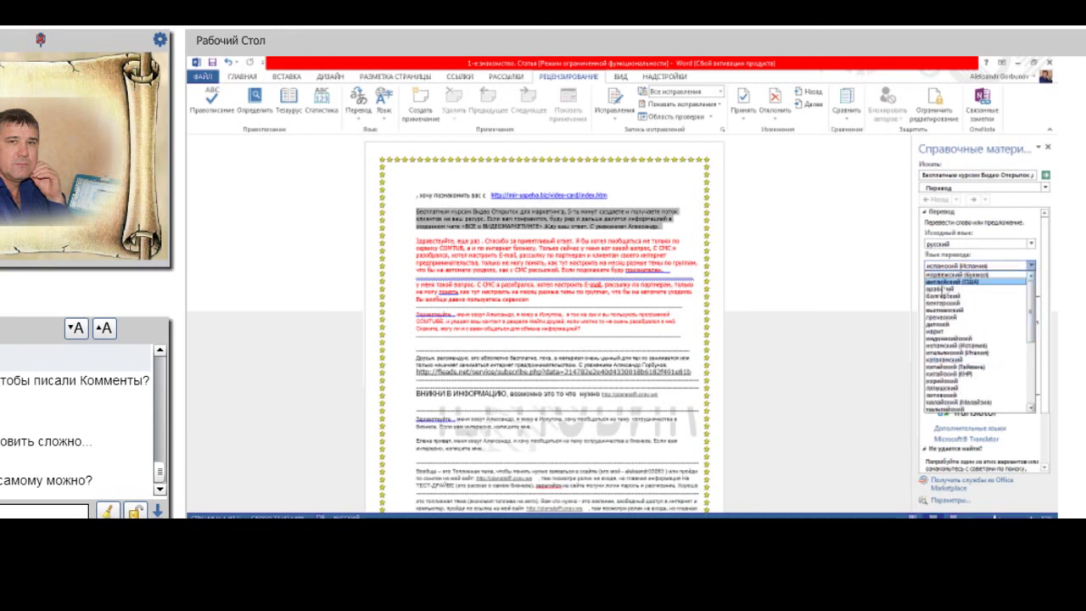
left_click(950, 281)
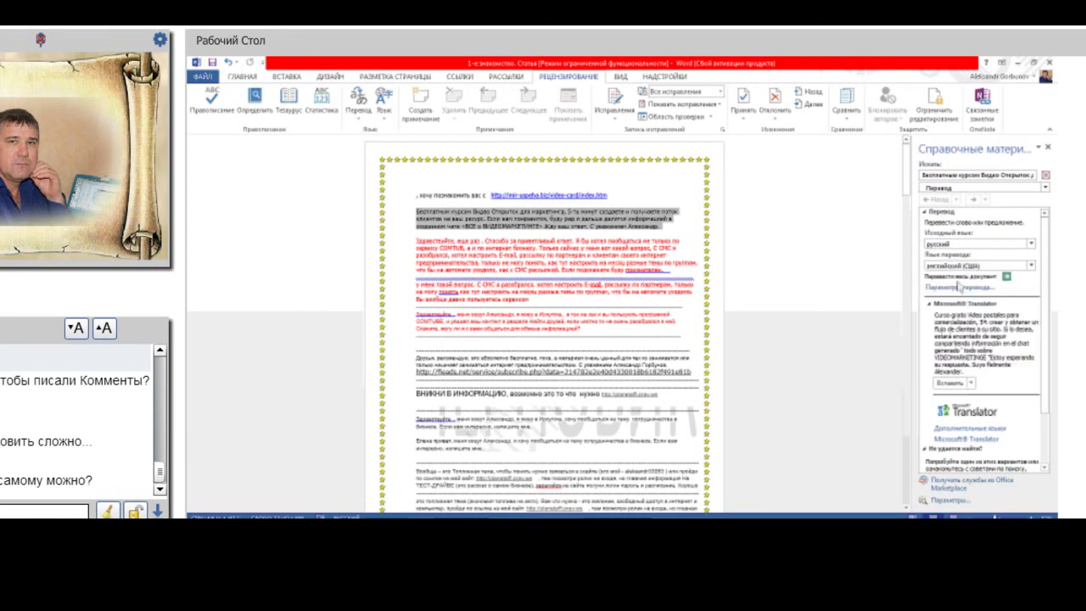
left_click(951, 376)
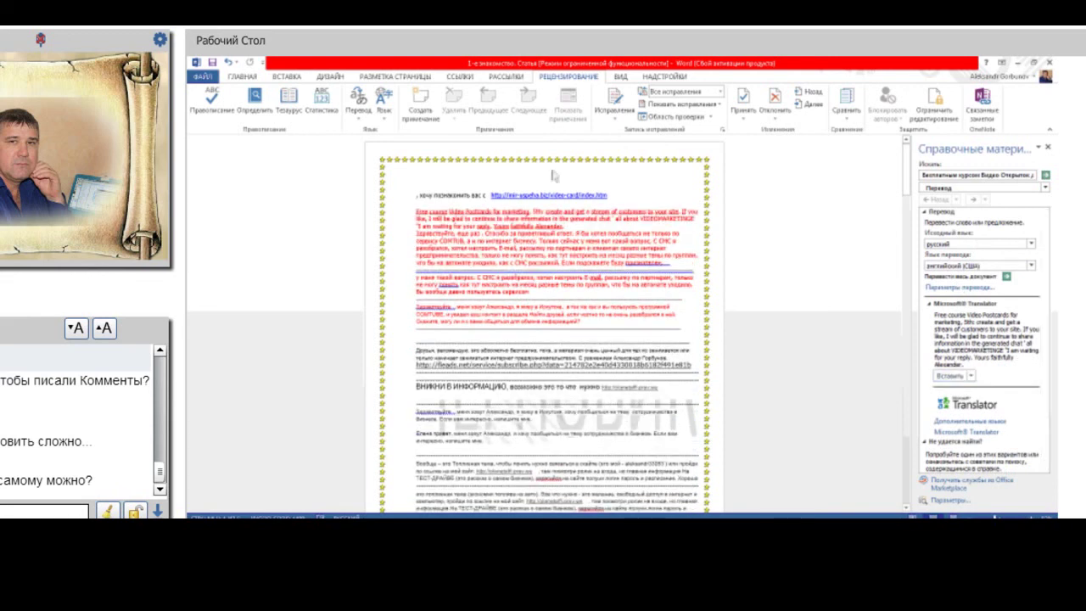
left_click(419, 228)
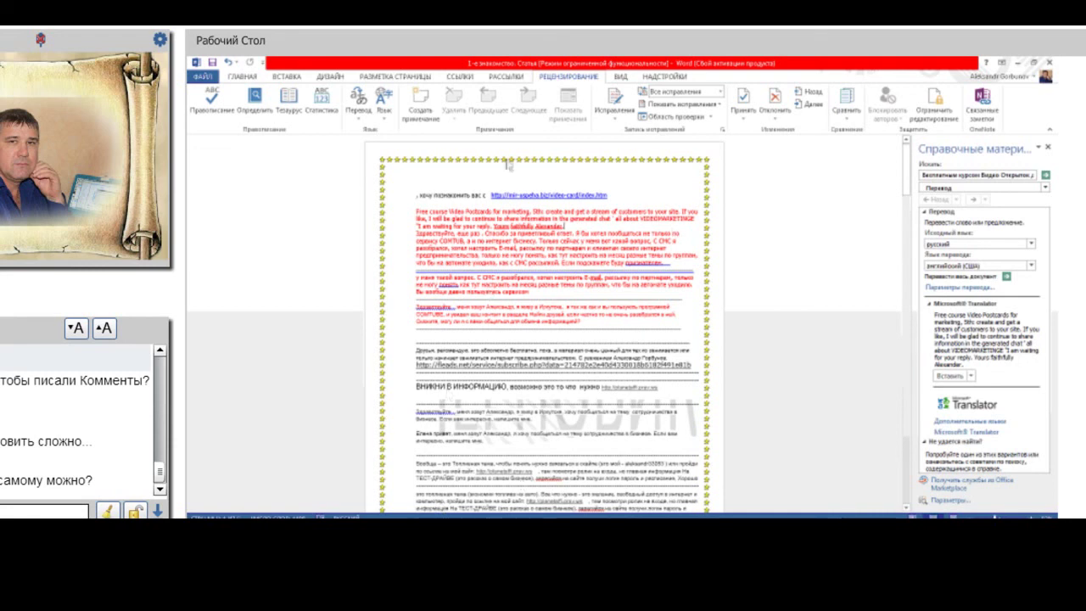
- Undo the inserted English translation, then open and close the Language dropdown
left_click(229, 63)
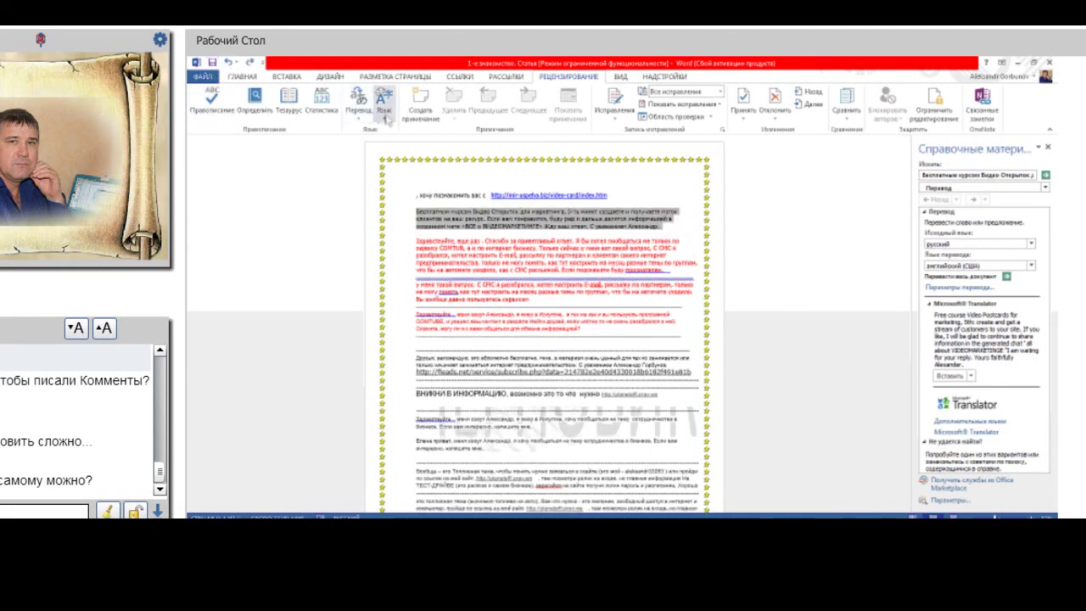
left_click(384, 119)
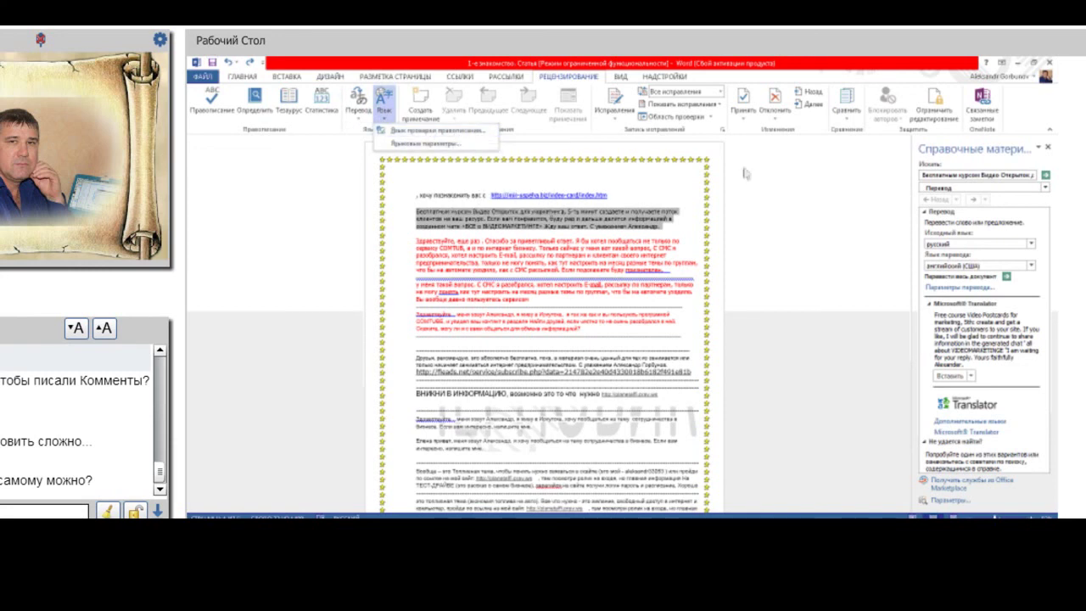
left_click(807, 227)
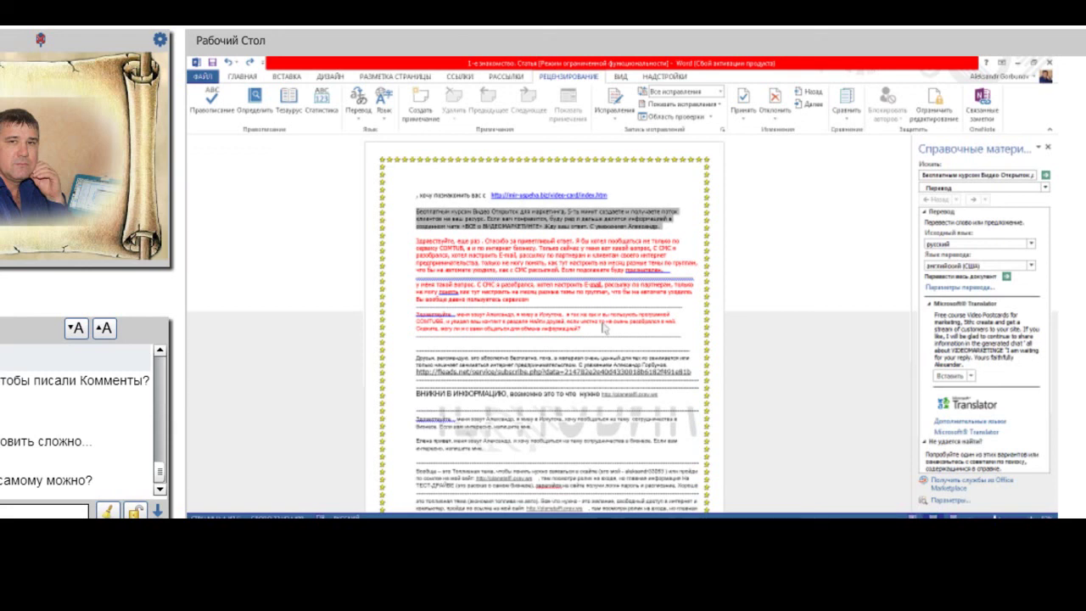
- Turn on Track Changes and close the Research pane
left_click(616, 114)
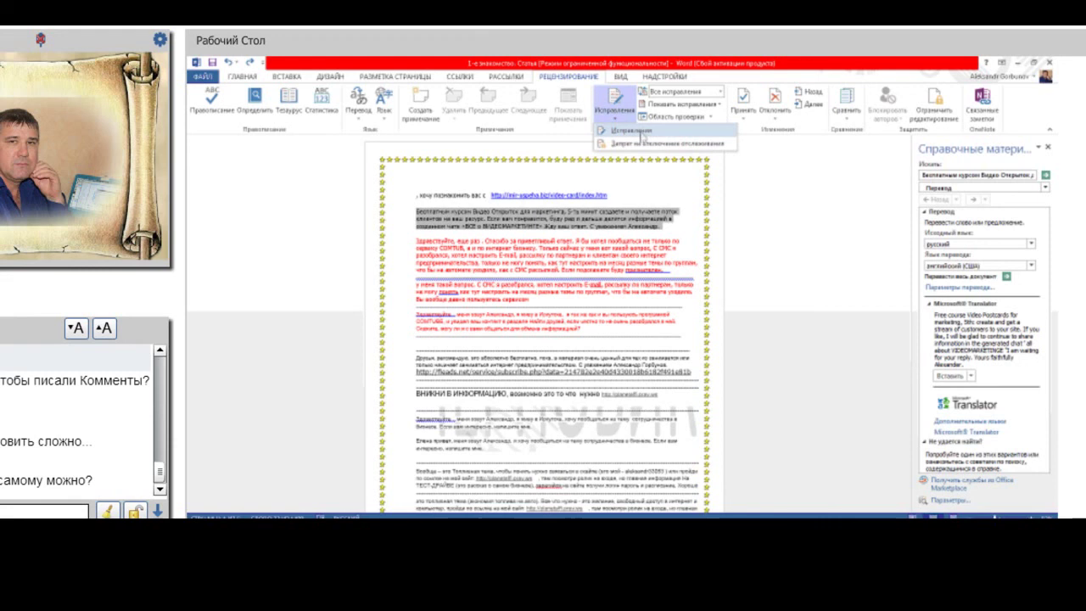
left_click(642, 134)
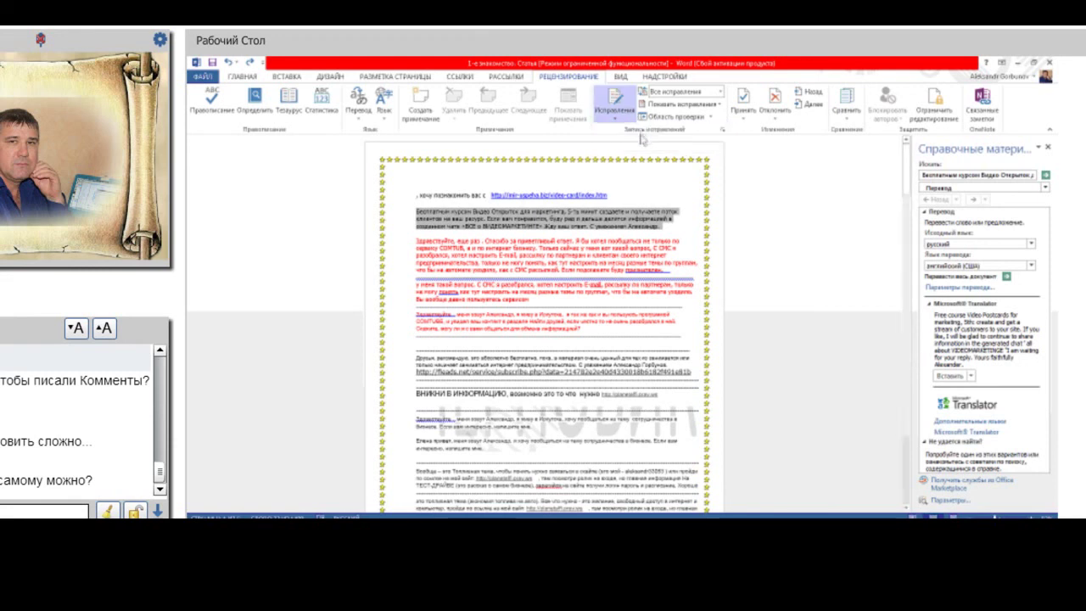
mouse_move(1049, 150)
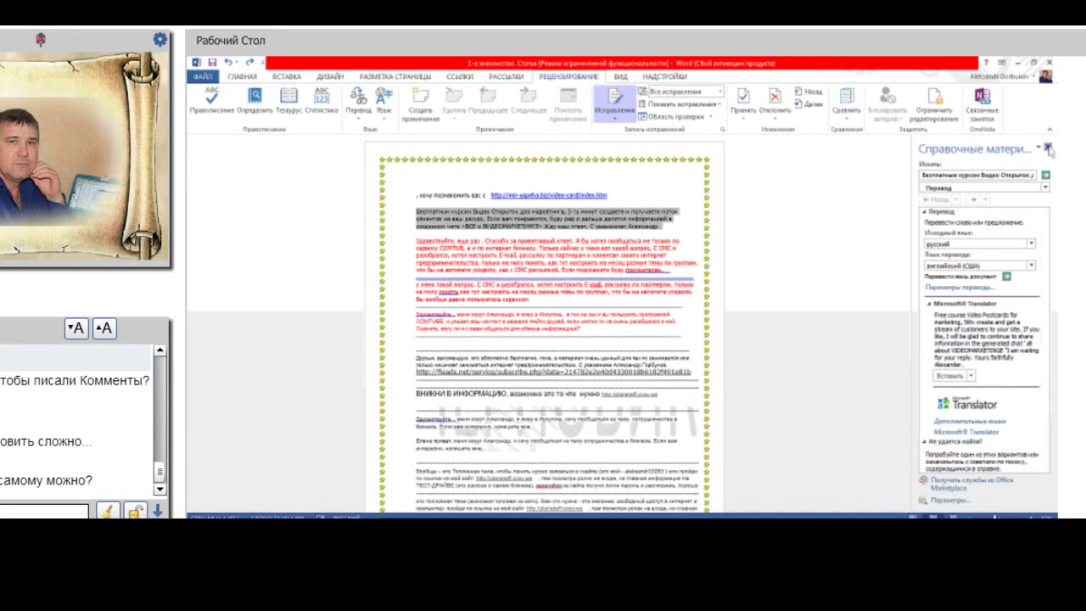
left_click(1049, 149)
left_click(615, 117)
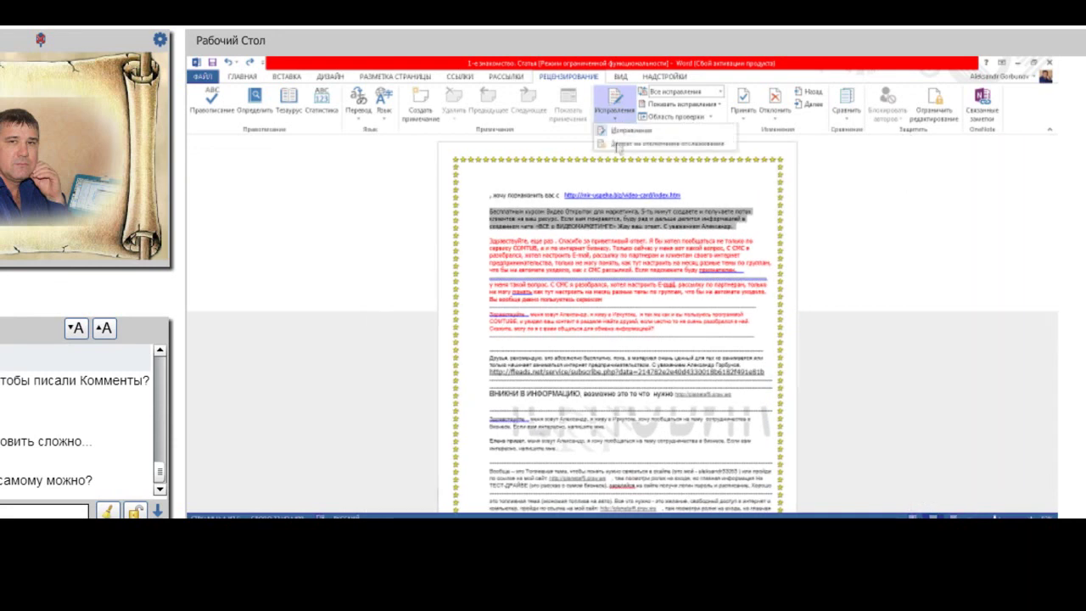
left_click(743, 225)
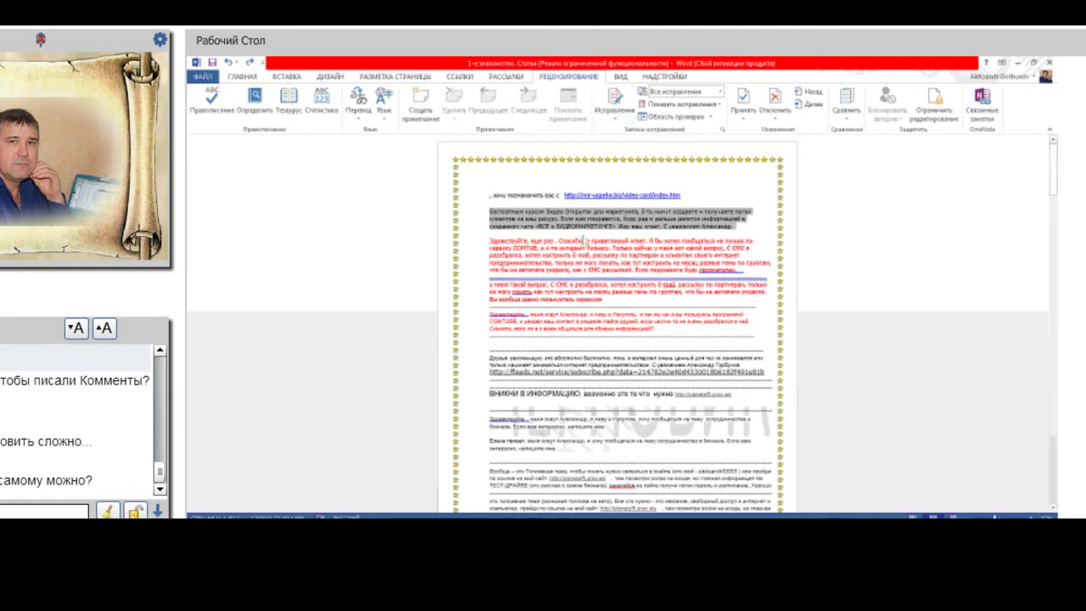
left_click(758, 239)
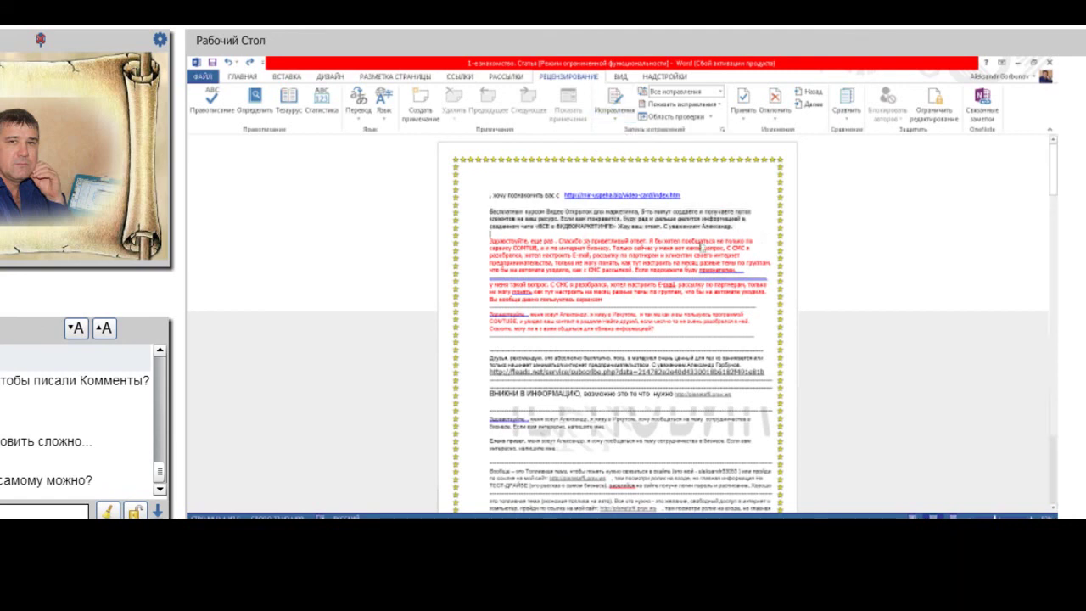
left_click(613, 119)
left_click(602, 131)
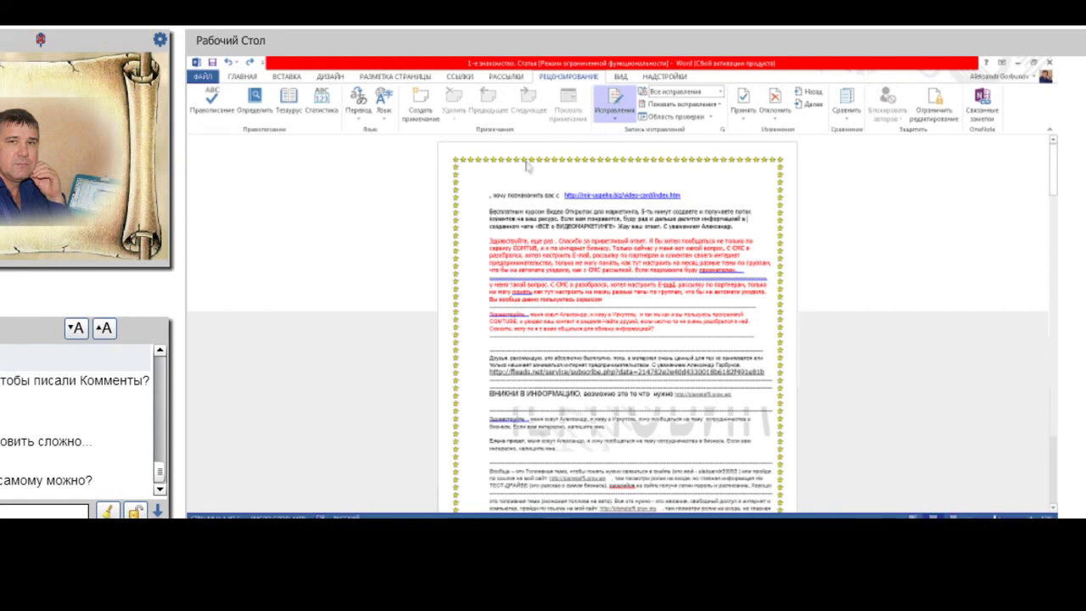
- Set the markup display to the simpler Исправления view
left_click(615, 121)
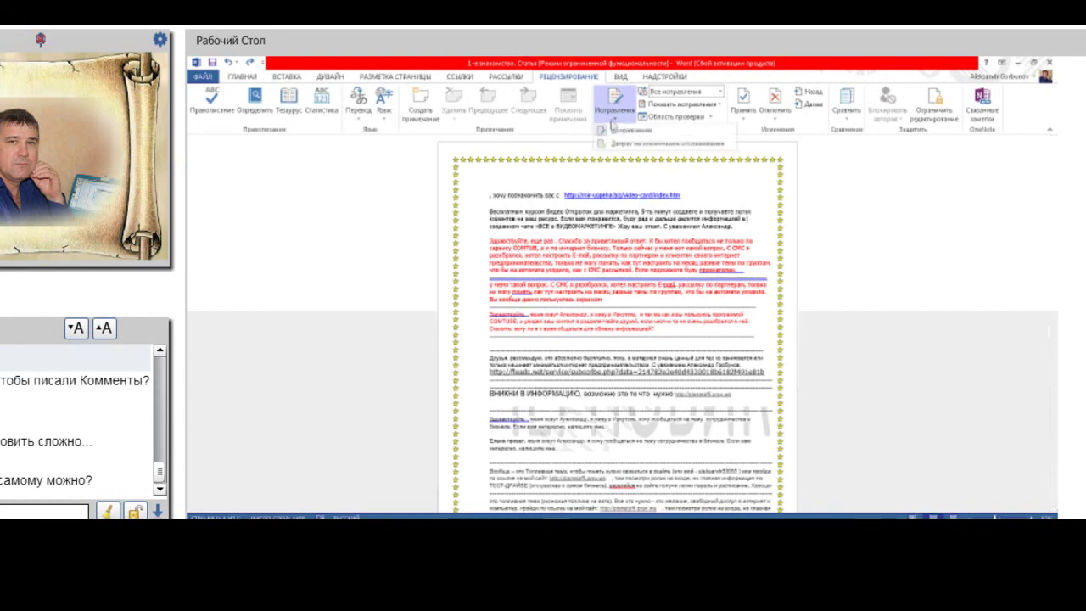
left_click(717, 105)
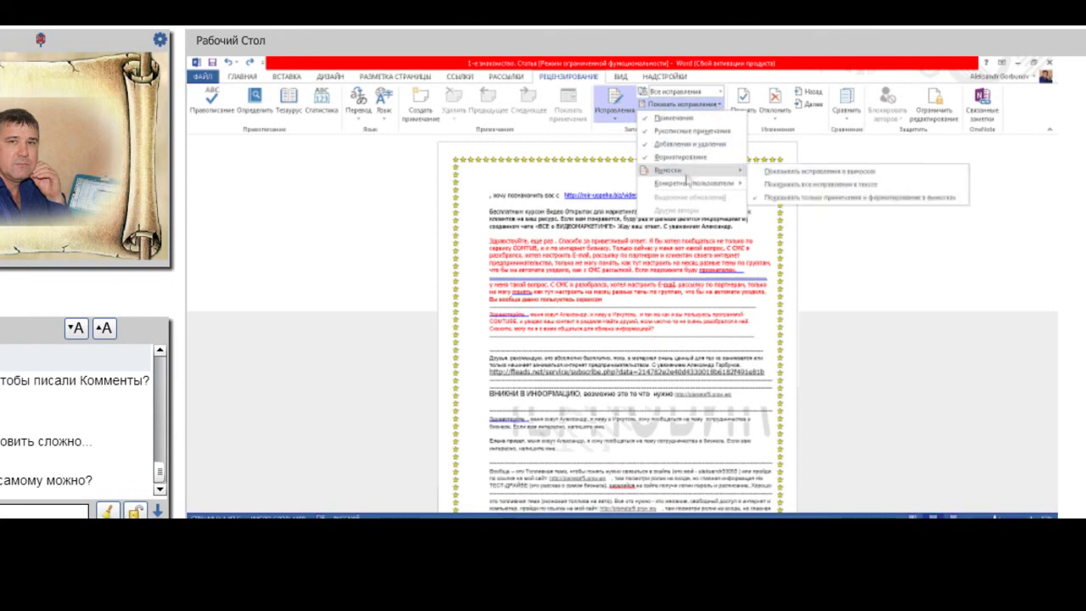
left_click(687, 125)
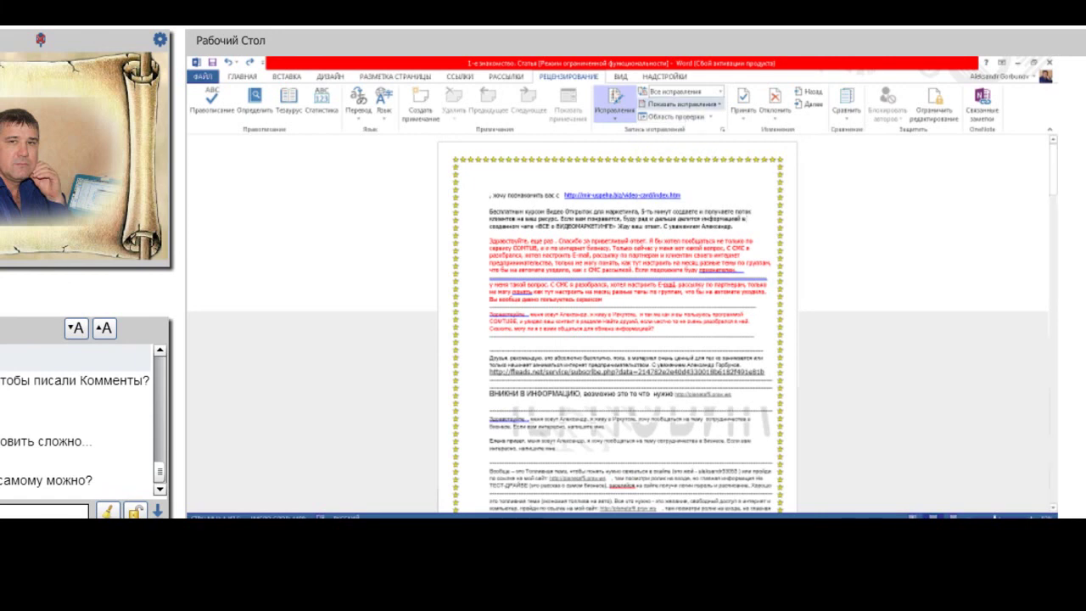
left_click(708, 117)
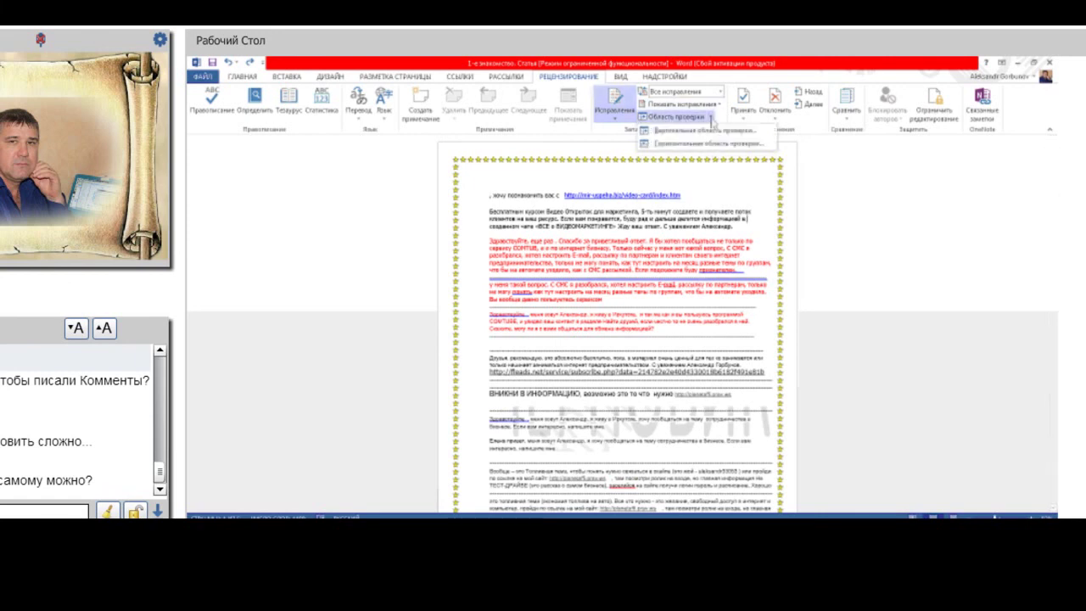
left_click(720, 94)
left_click(721, 93)
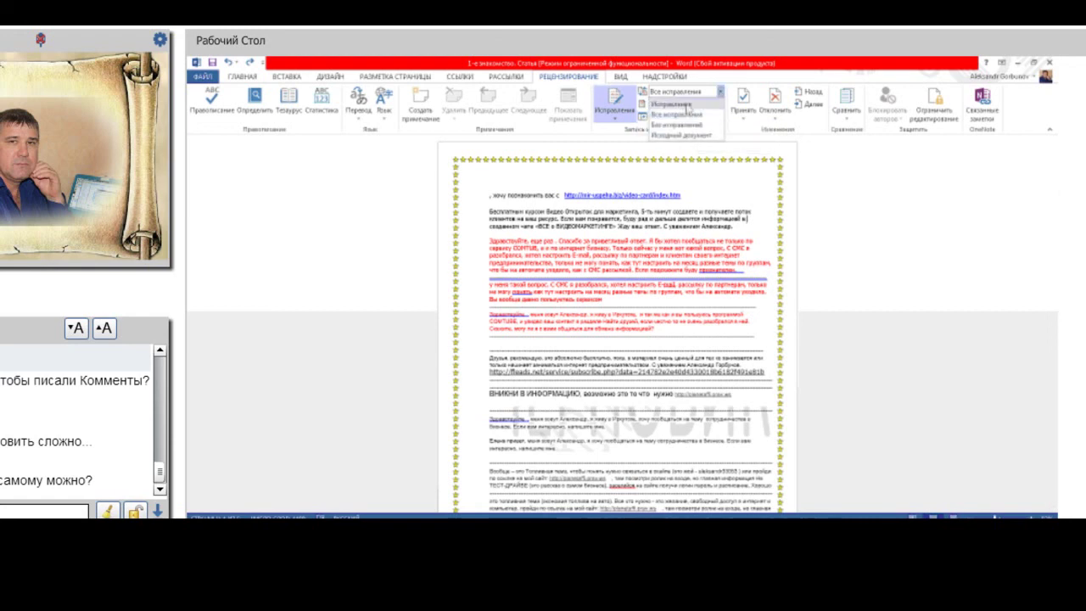
left_click(688, 106)
- Open the Блокировать регистрацию dialog and cancel it without locking tracking
left_click(614, 118)
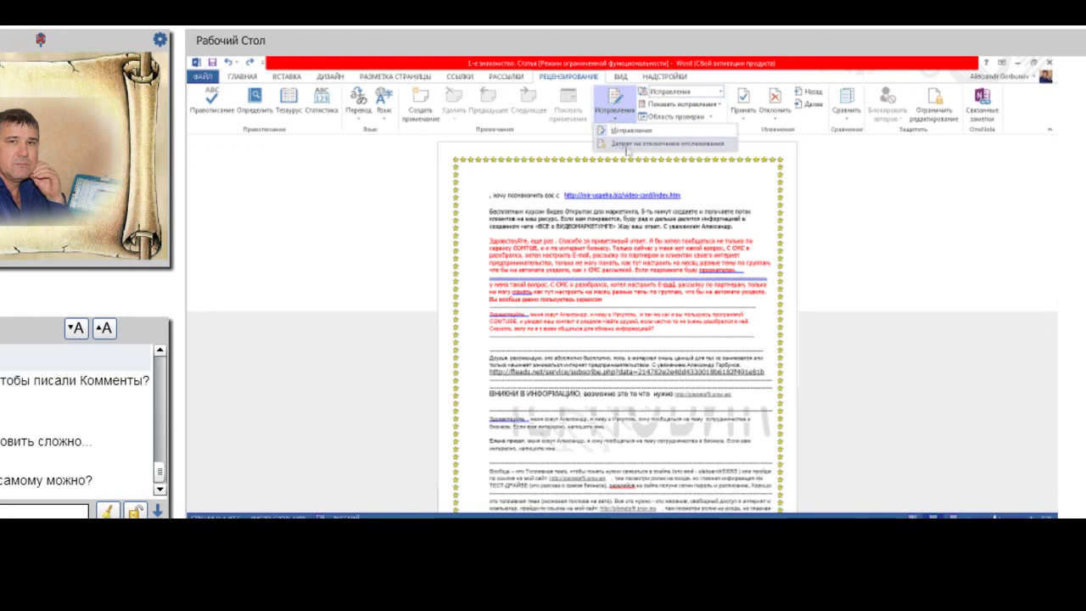
left_click(652, 145)
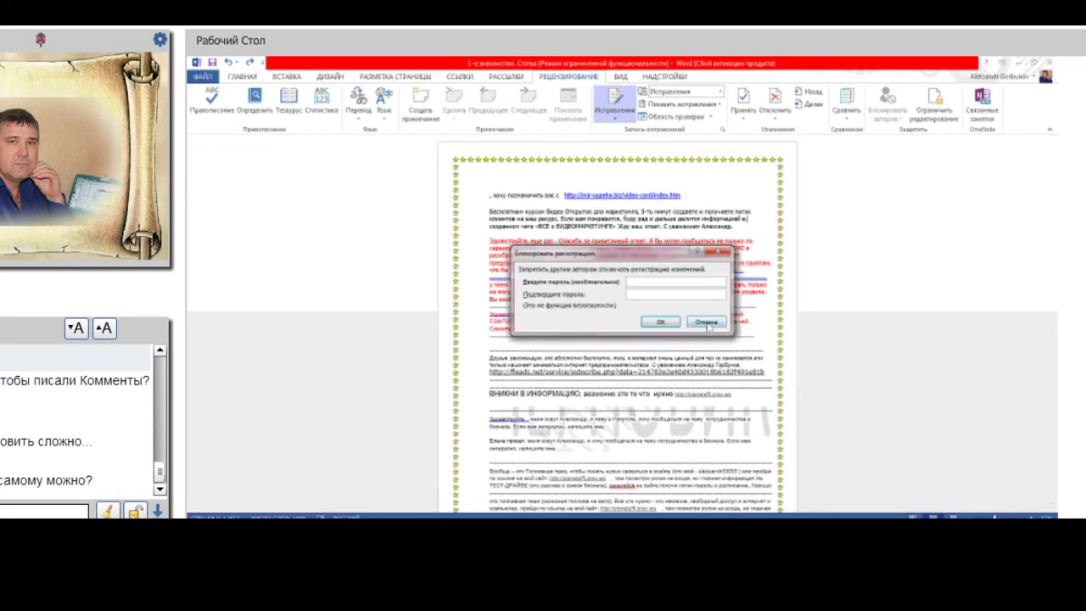
left_click(707, 323)
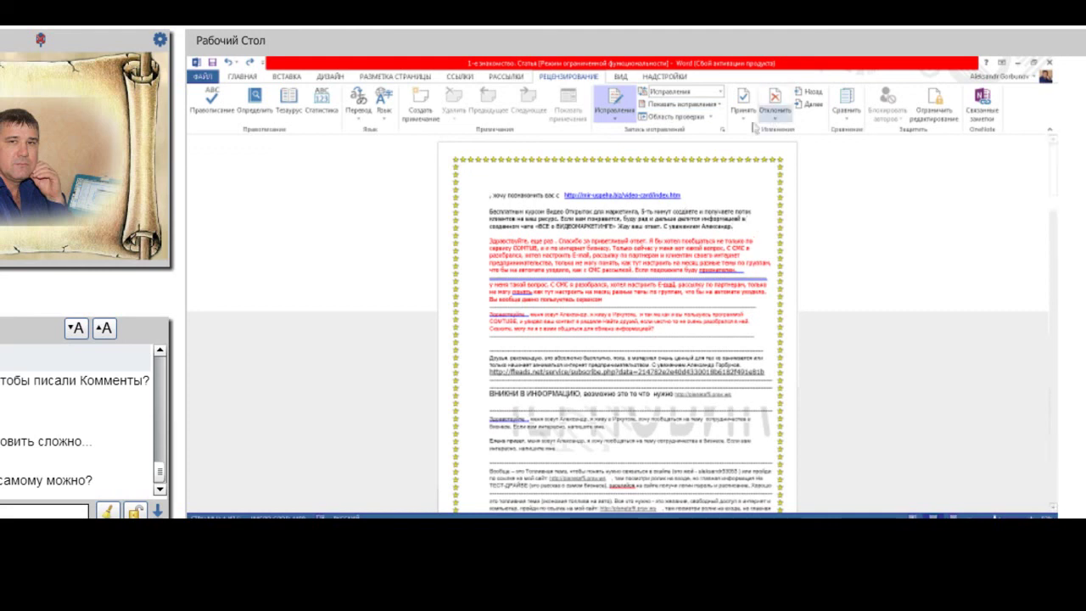
left_click(747, 125)
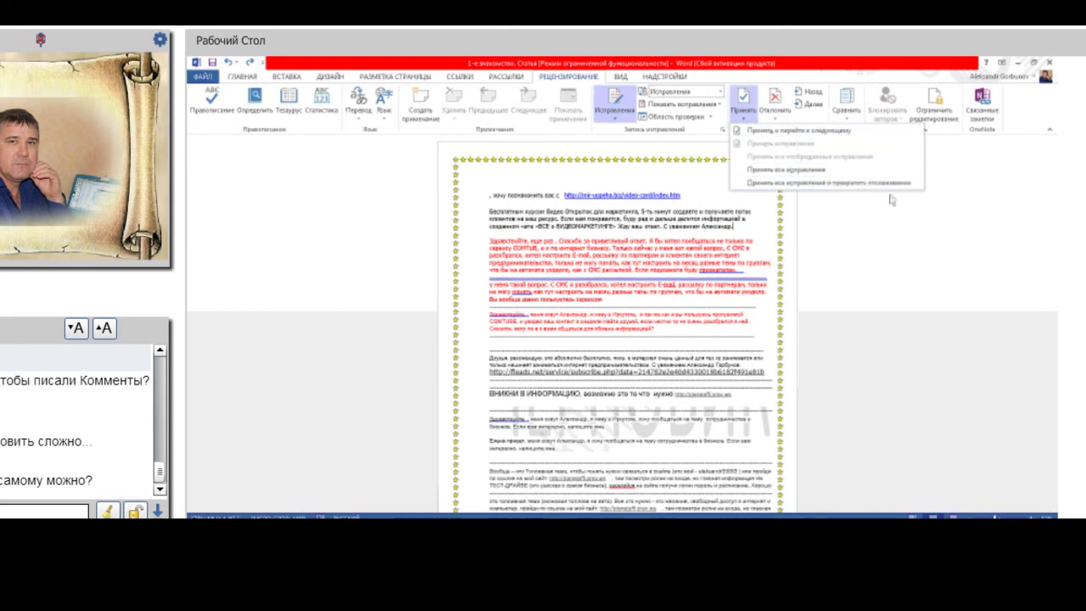
left_click(882, 251)
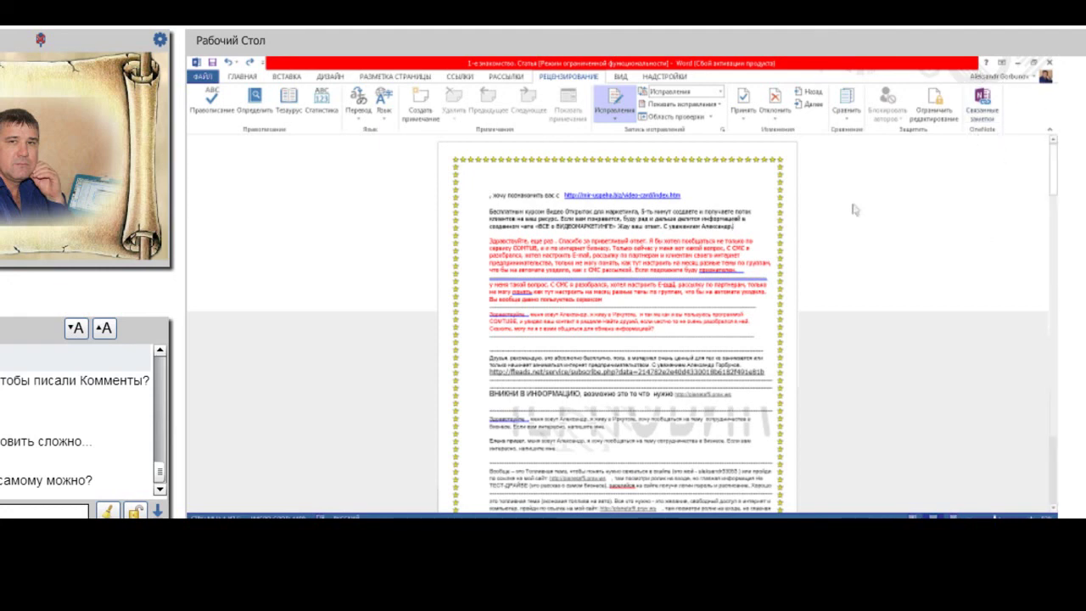
- View the article in Read Mode, flip forward a spread and back, then exit to the normal layout
left_click(625, 78)
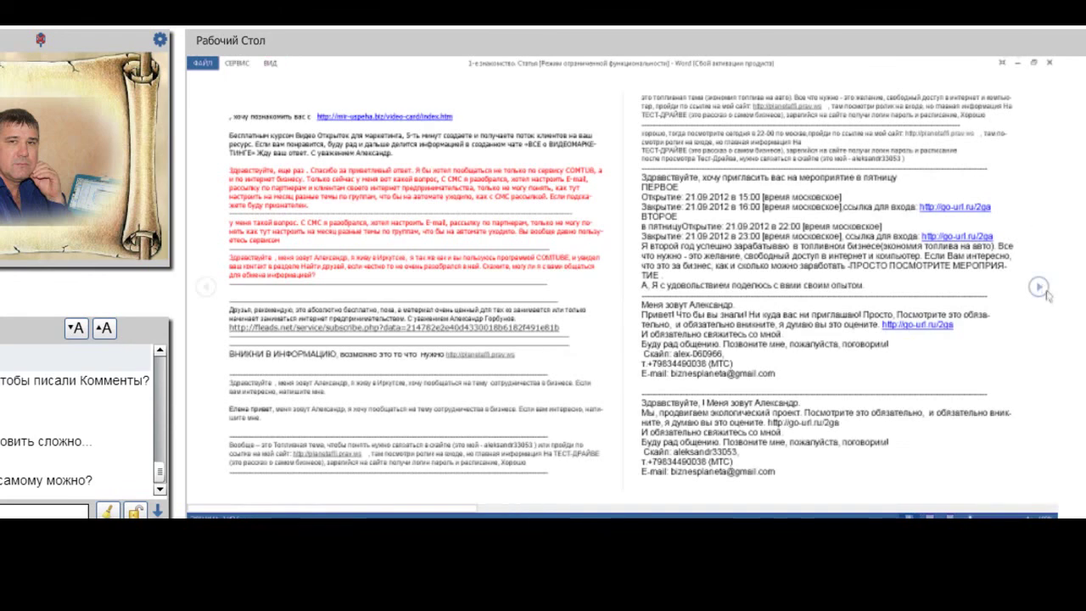
left_click(1042, 289)
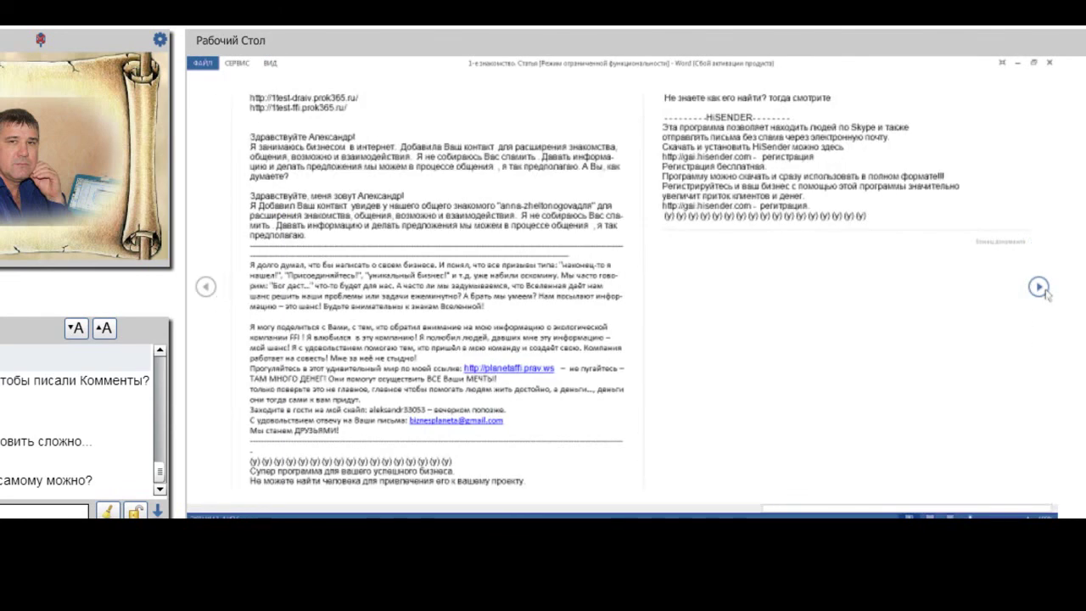
left_click(211, 297)
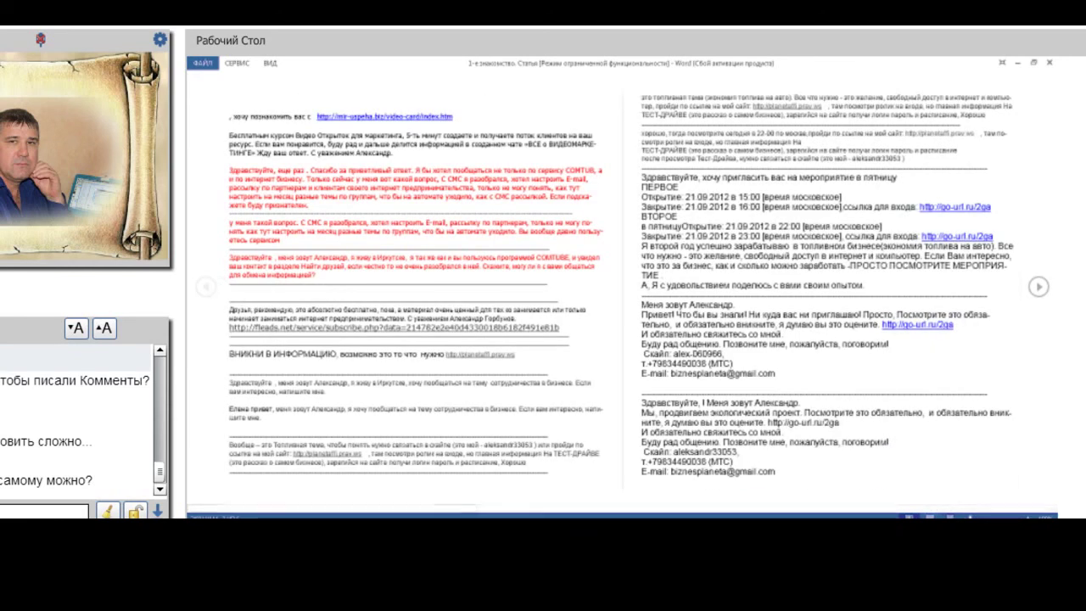
left_click(930, 517)
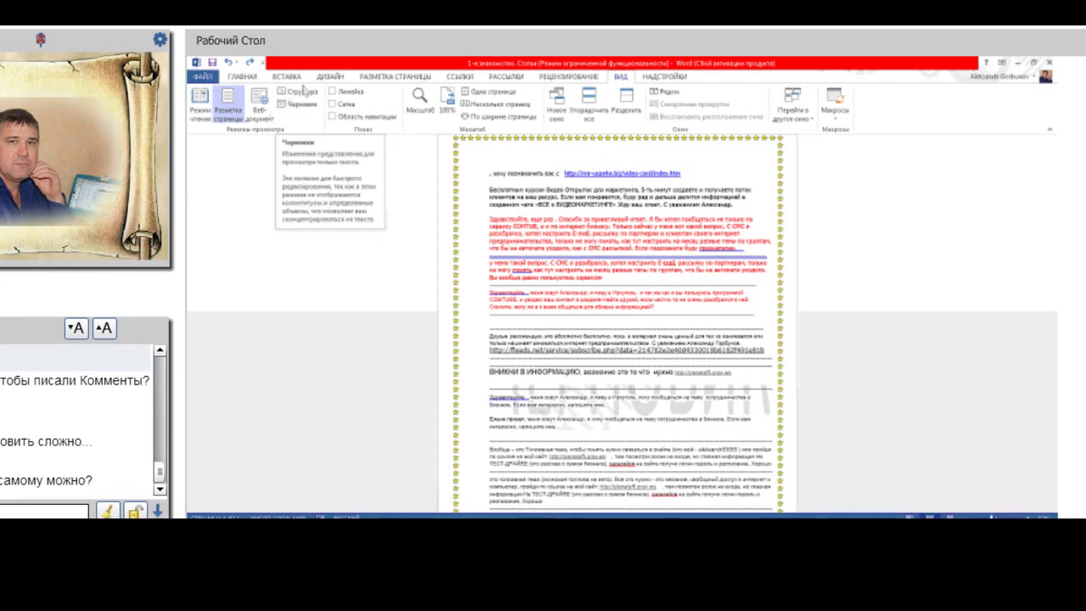
left_click(297, 91)
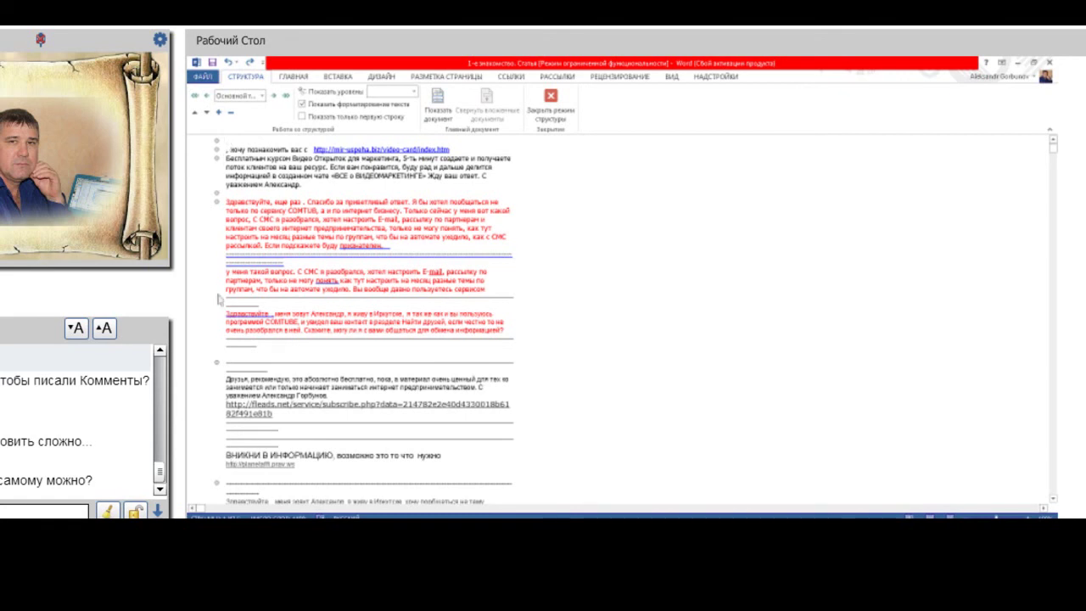
left_click(206, 112)
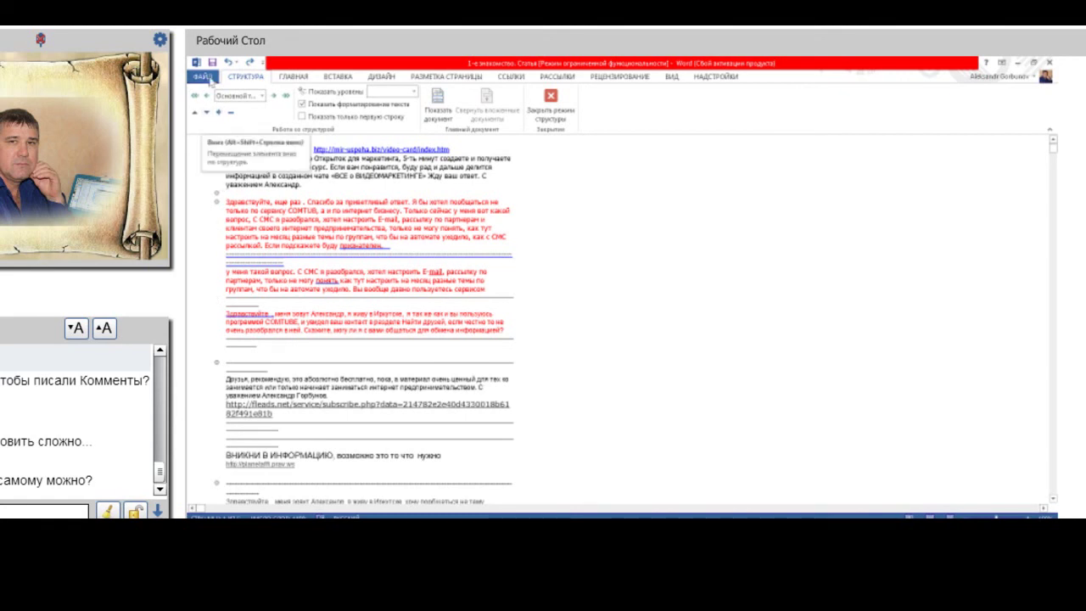
key("ctrl+z")
left_click(675, 78)
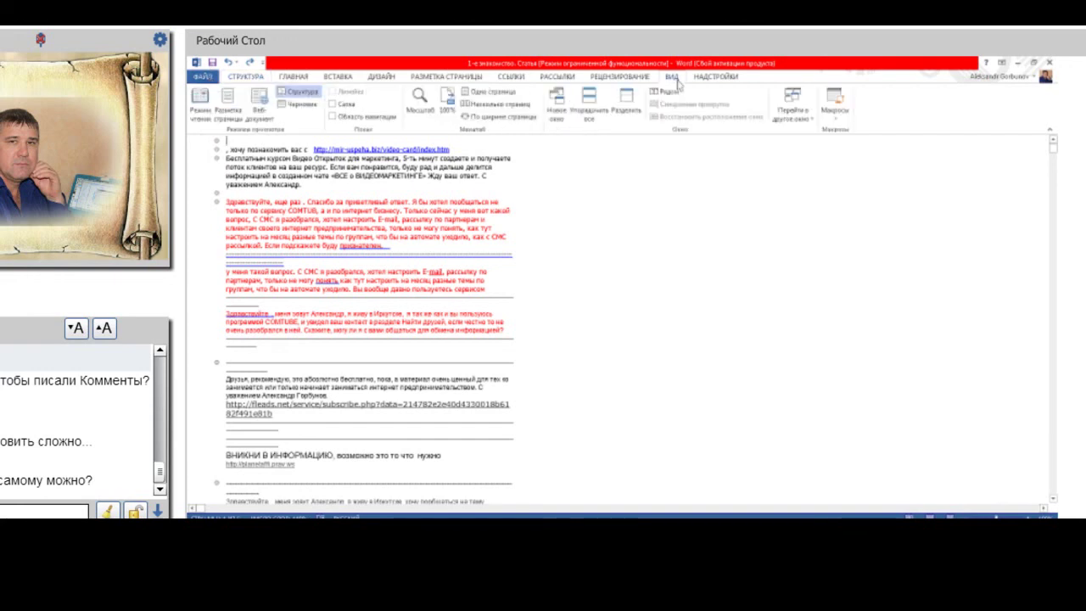
left_click(290, 98)
left_click(300, 105)
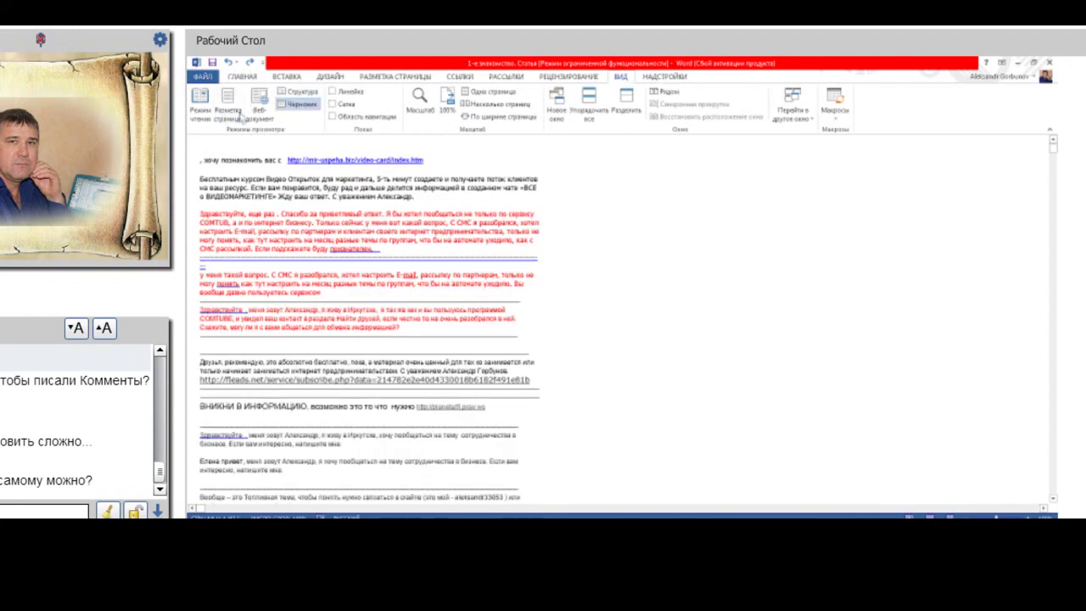
left_click(233, 103)
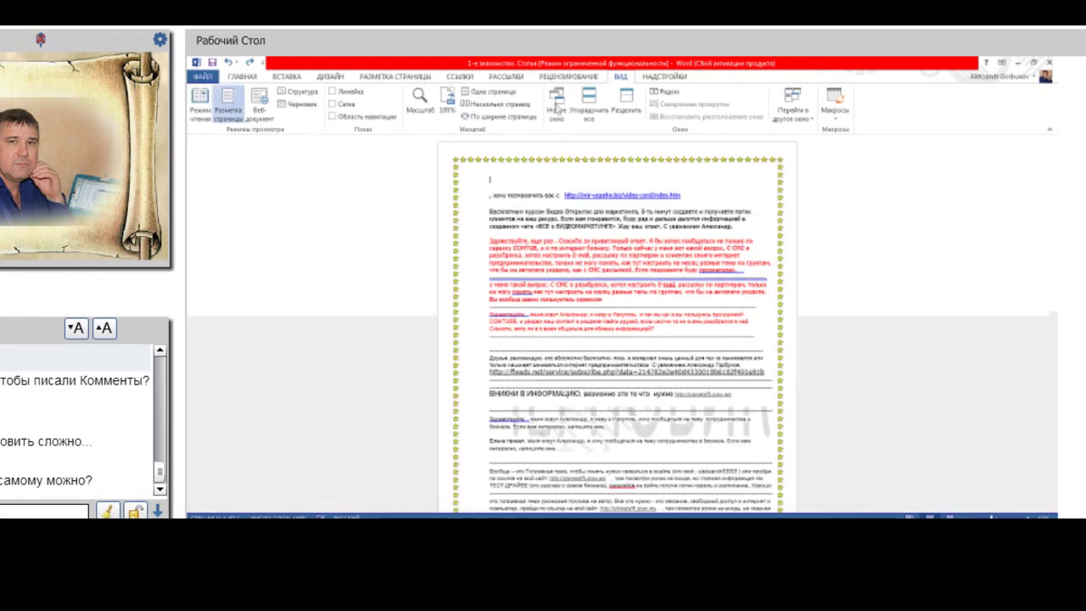
- Open three new windows of the star-bordered article, nudging the second copy's window slightly aside
left_click(556, 127)
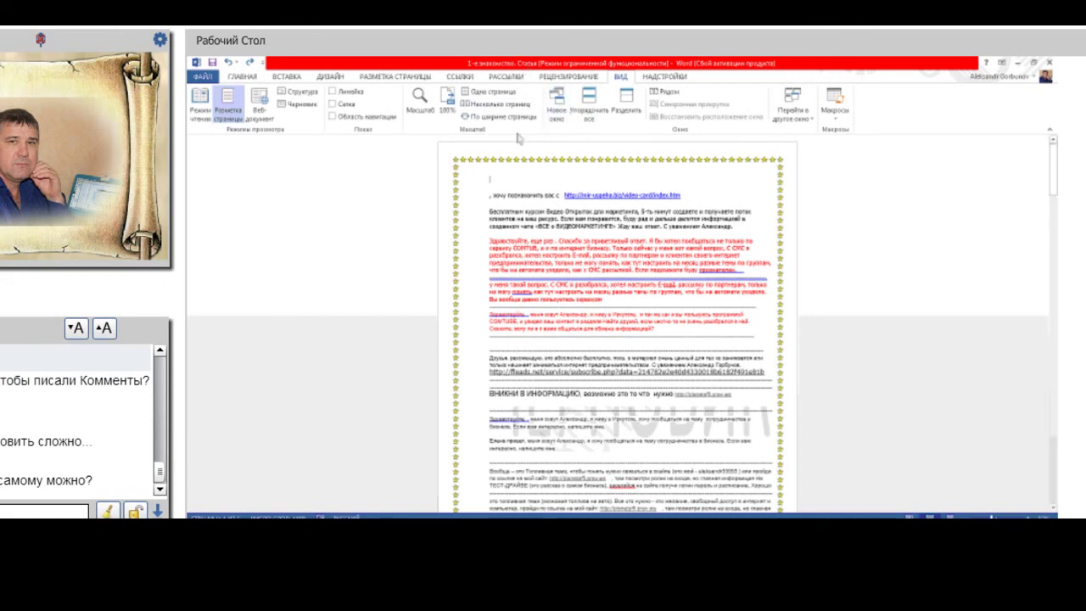
left_click(560, 103)
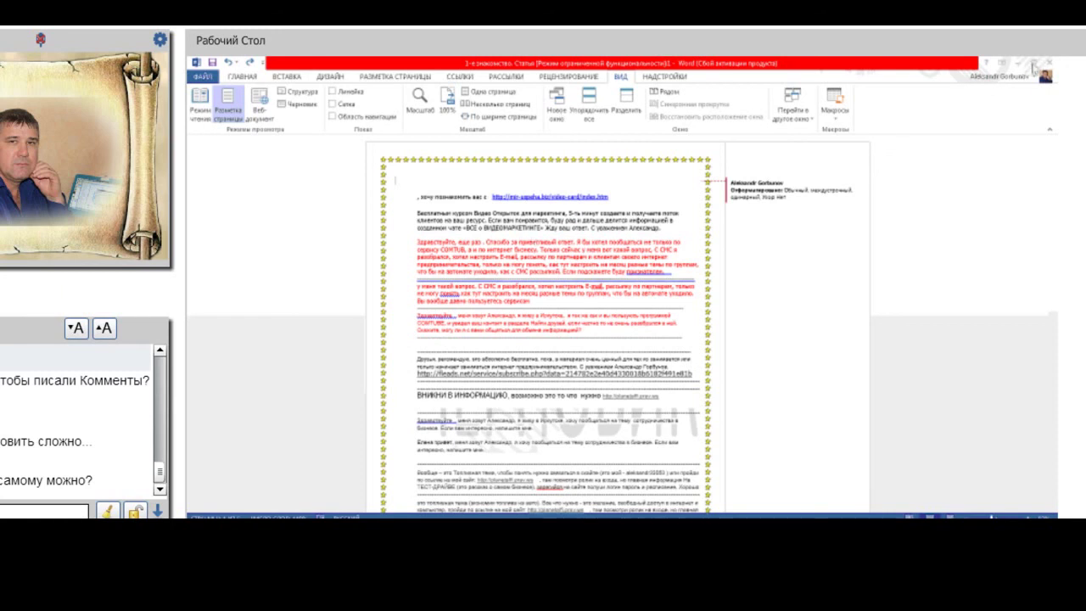
left_click(1034, 66)
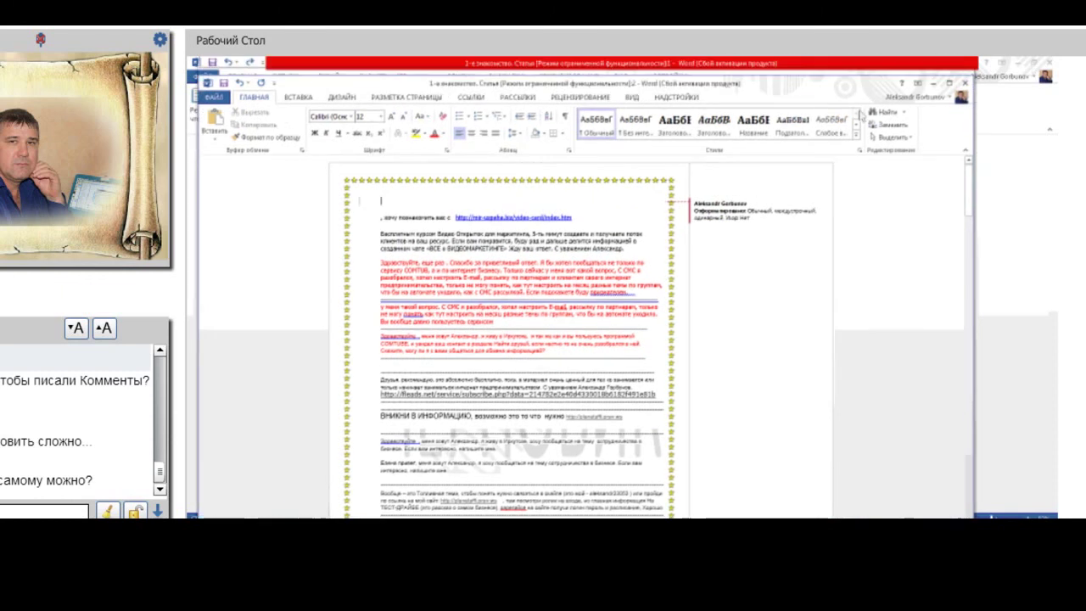
left_click_drag(859, 112, 871, 88)
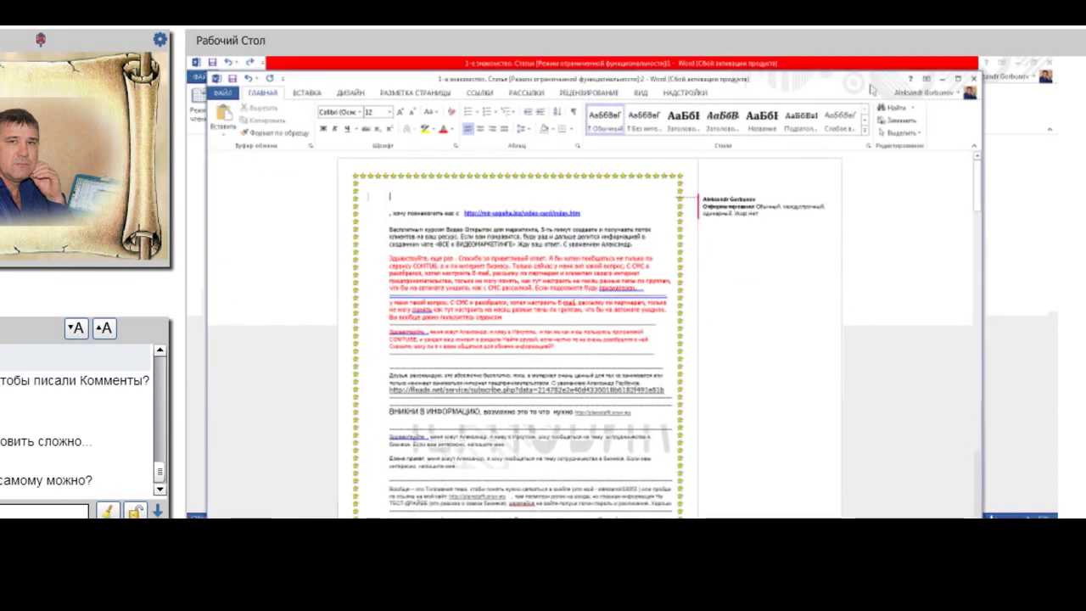
left_click(642, 92)
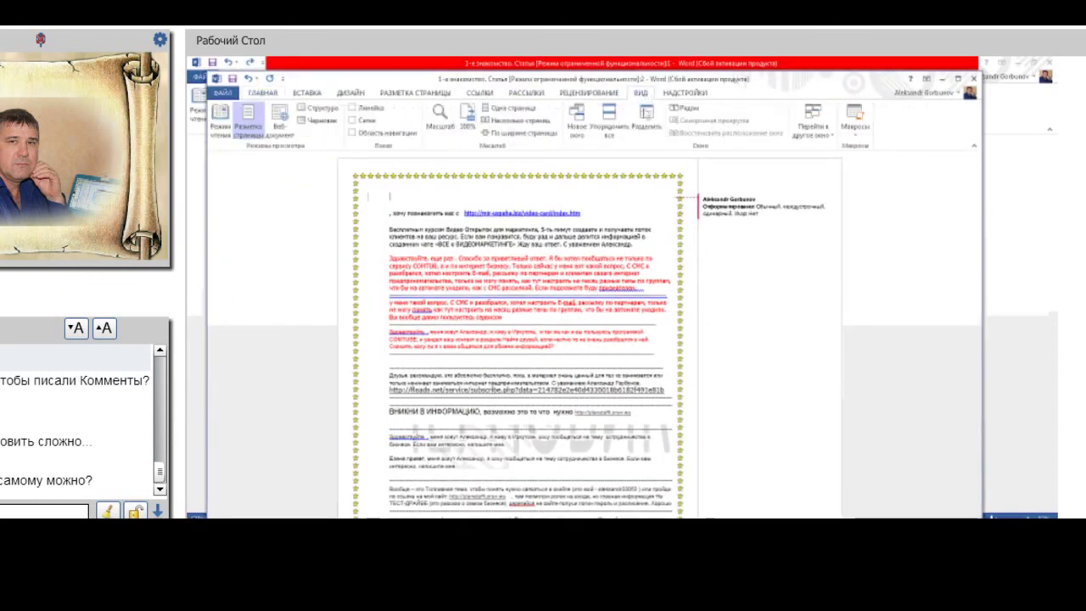
left_click(576, 127)
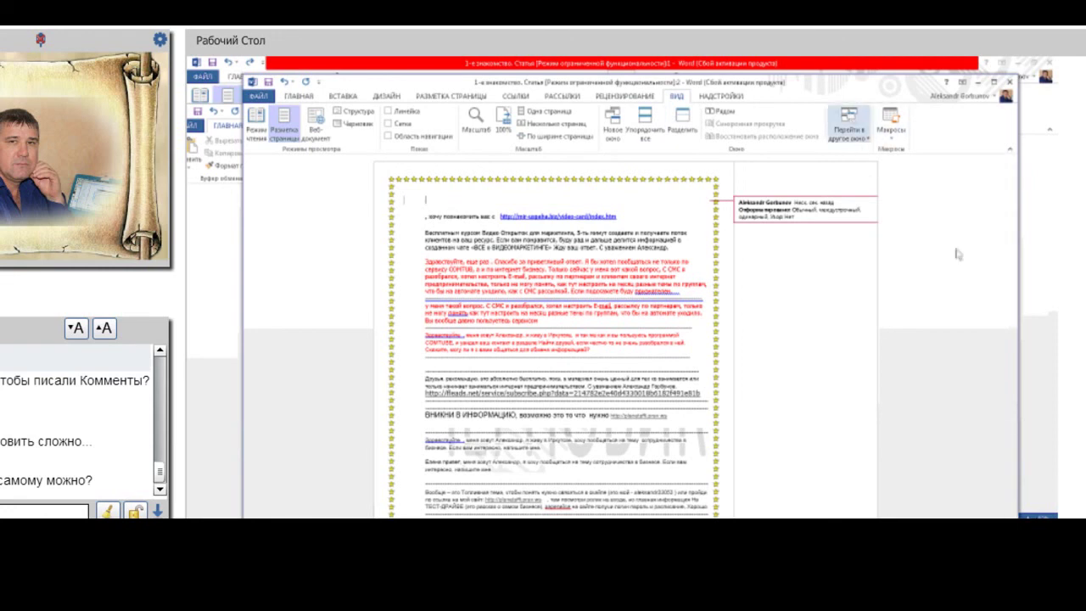
- Switch to the third article window, then to the 17-inet-sposobov document, via Switch Windows
left_click(853, 124)
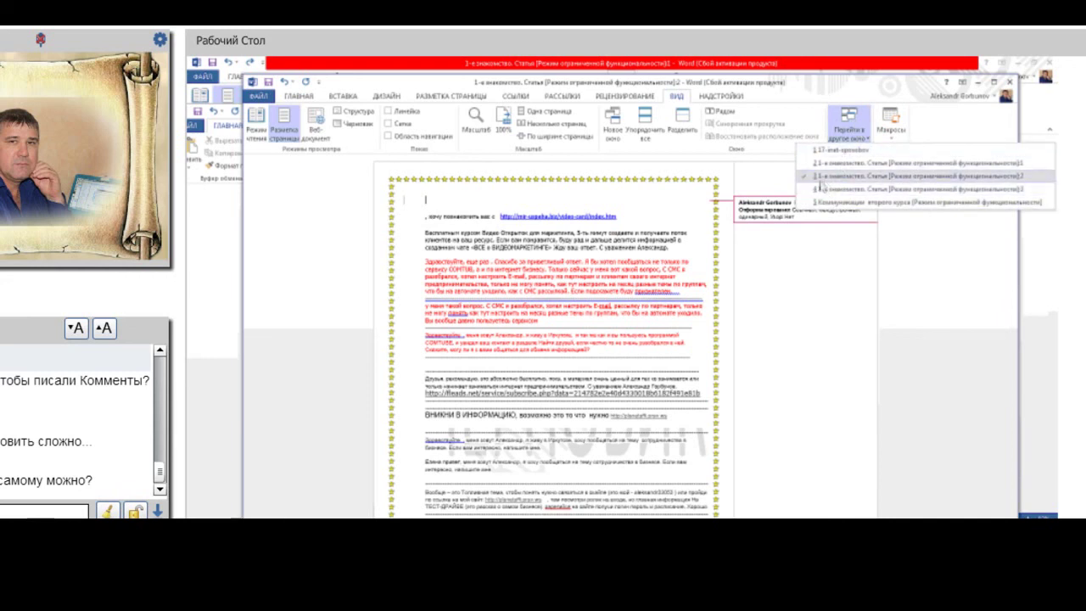
left_click(820, 190)
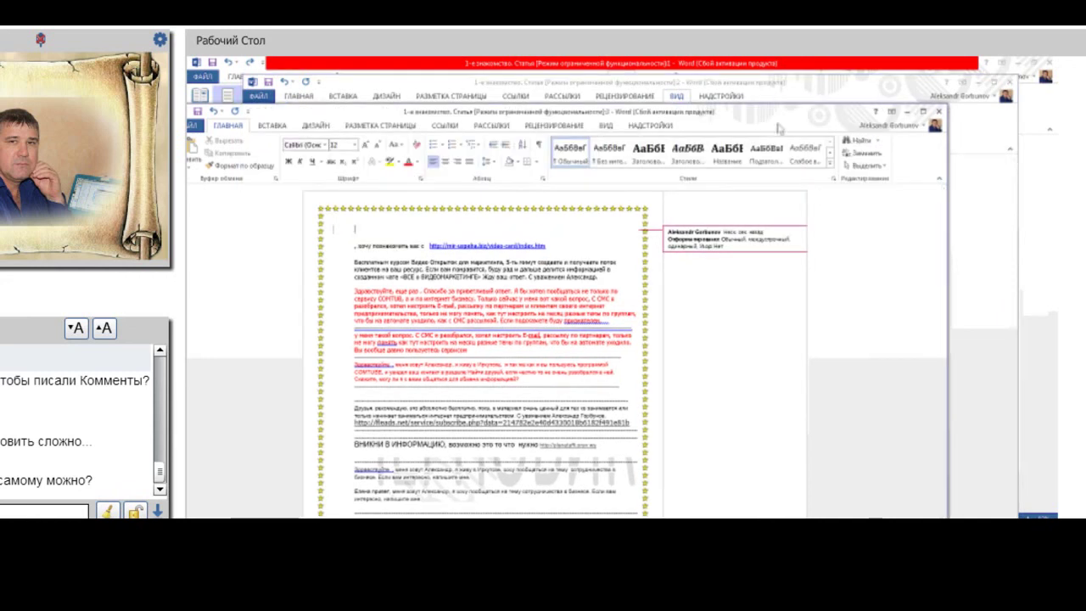
left_click(606, 127)
left_click(789, 161)
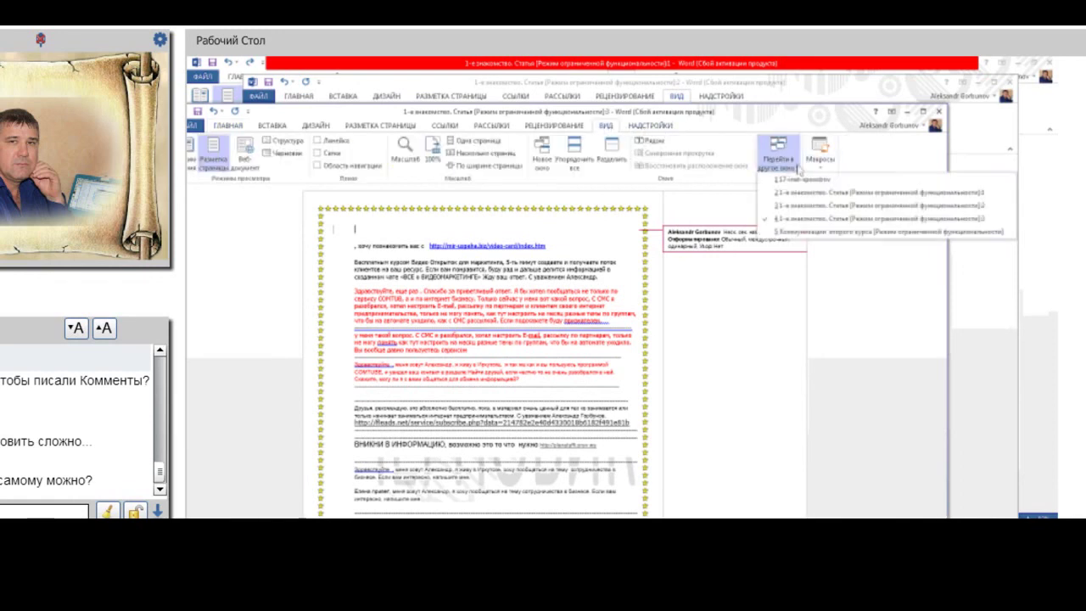
left_click(798, 181)
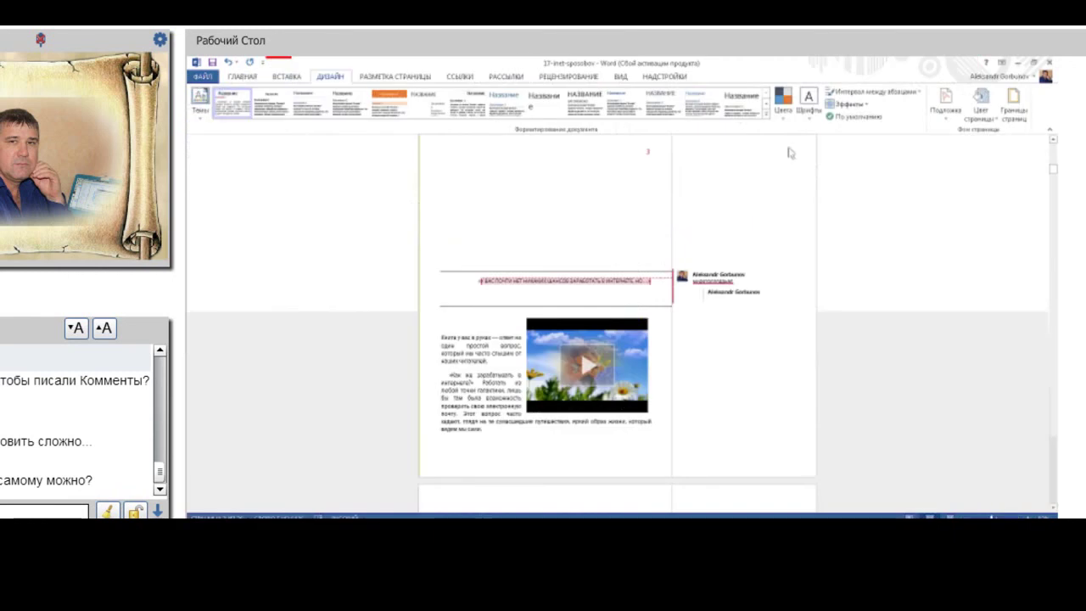
- Return to the ':2' article window and show its Add-ins commands, including Mindjet MindManager
left_click(621, 78)
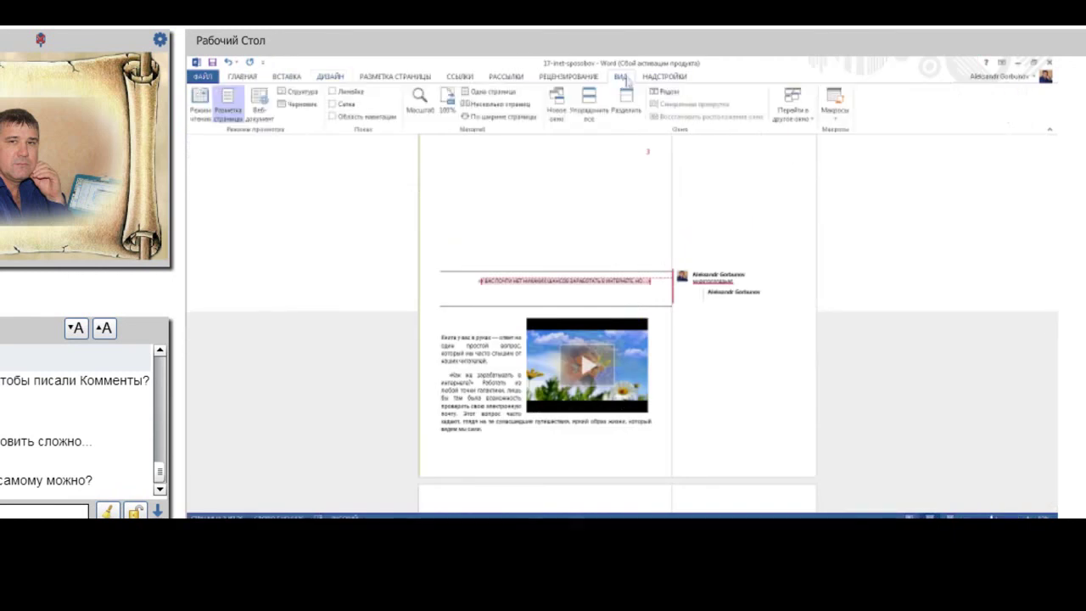
left_click(798, 116)
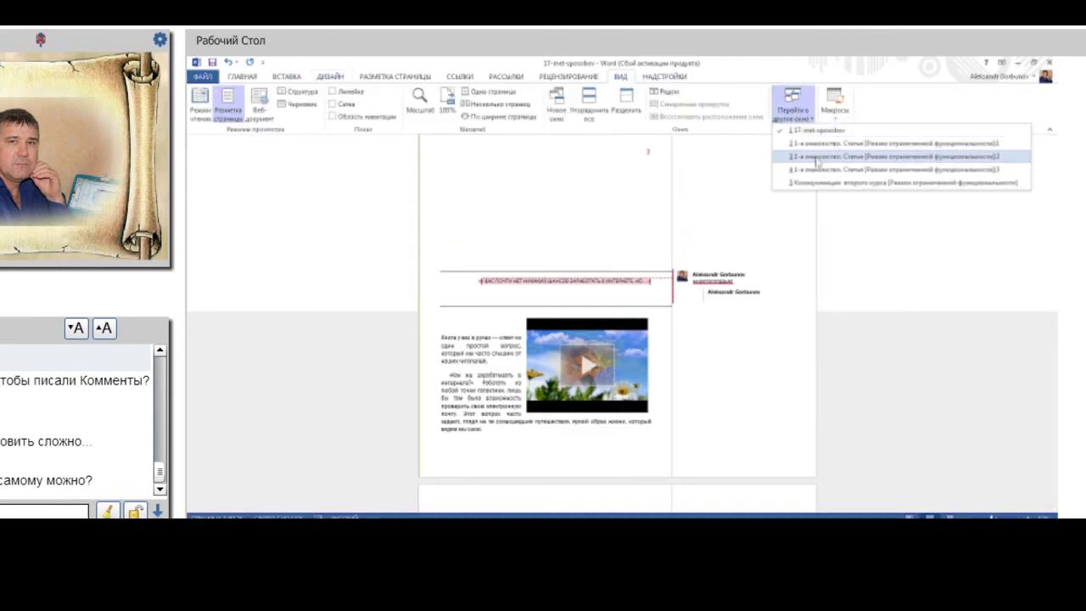
left_click(817, 158)
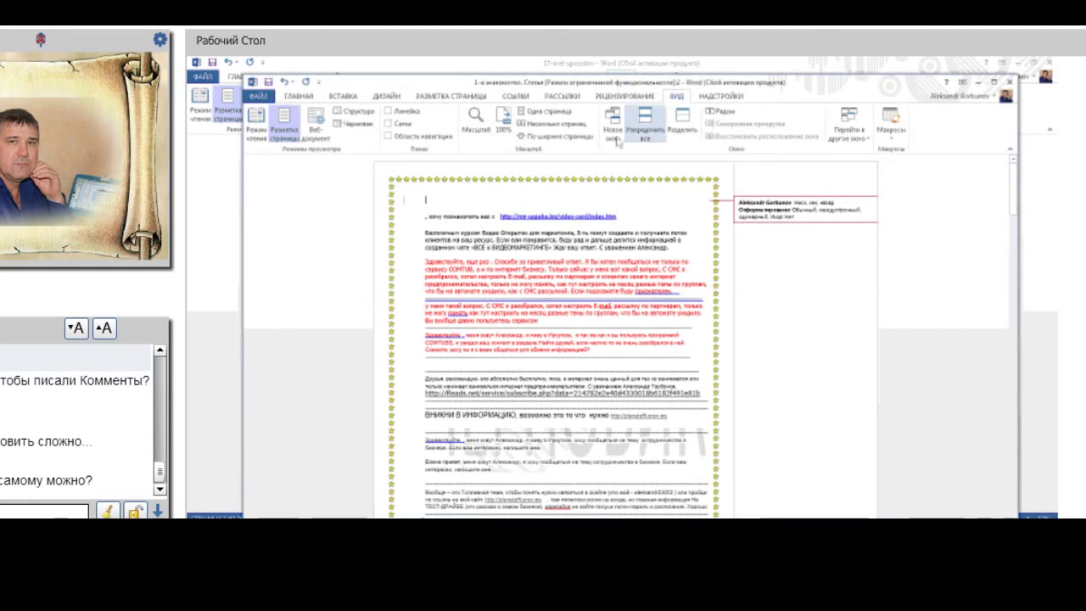
left_click(730, 97)
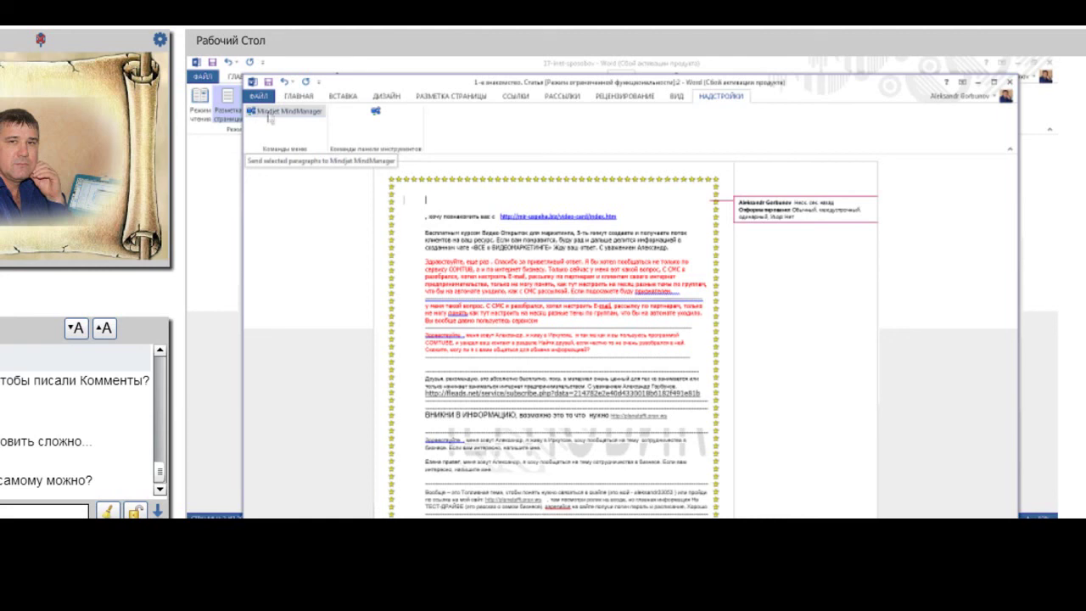
- Send the article to Mindjet MindManager and dismiss the export error message
left_click(270, 116)
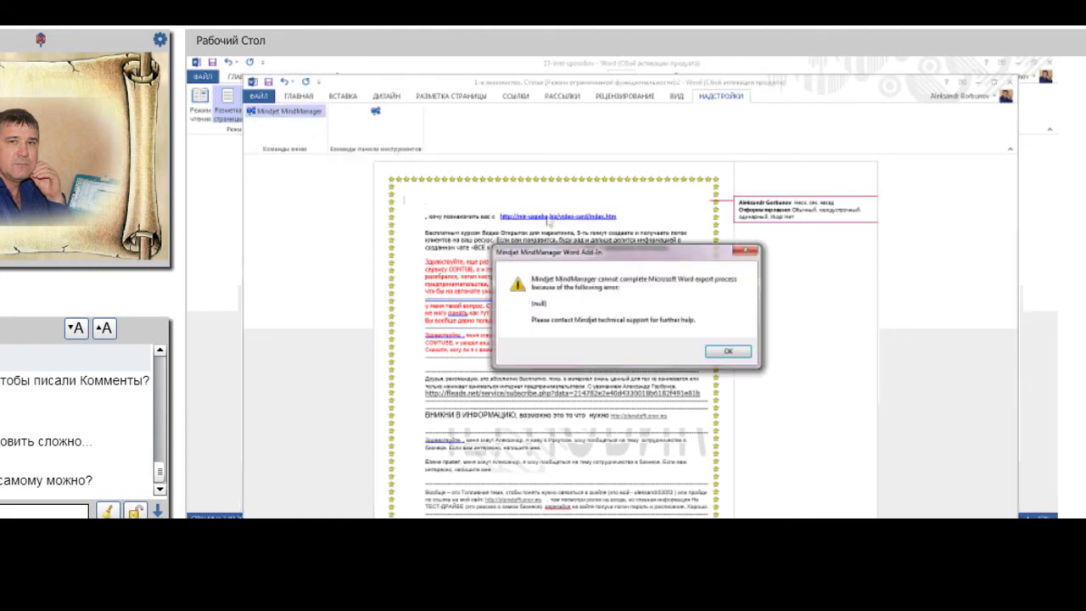
left_click(728, 351)
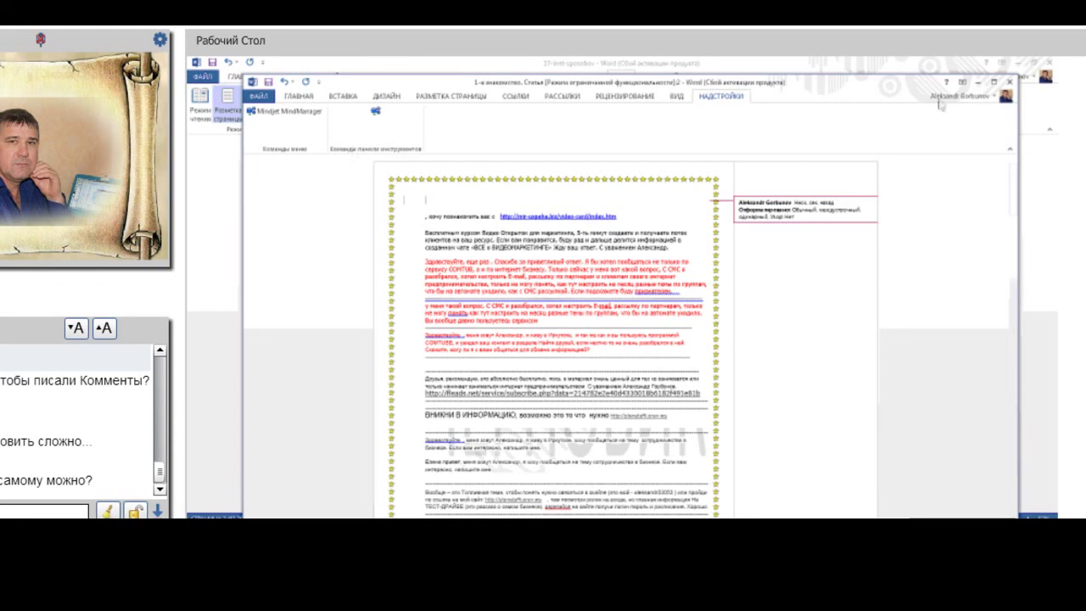
- Close the article window, then close 17-inet-sposobov choosing Don't Save
left_click(1010, 83)
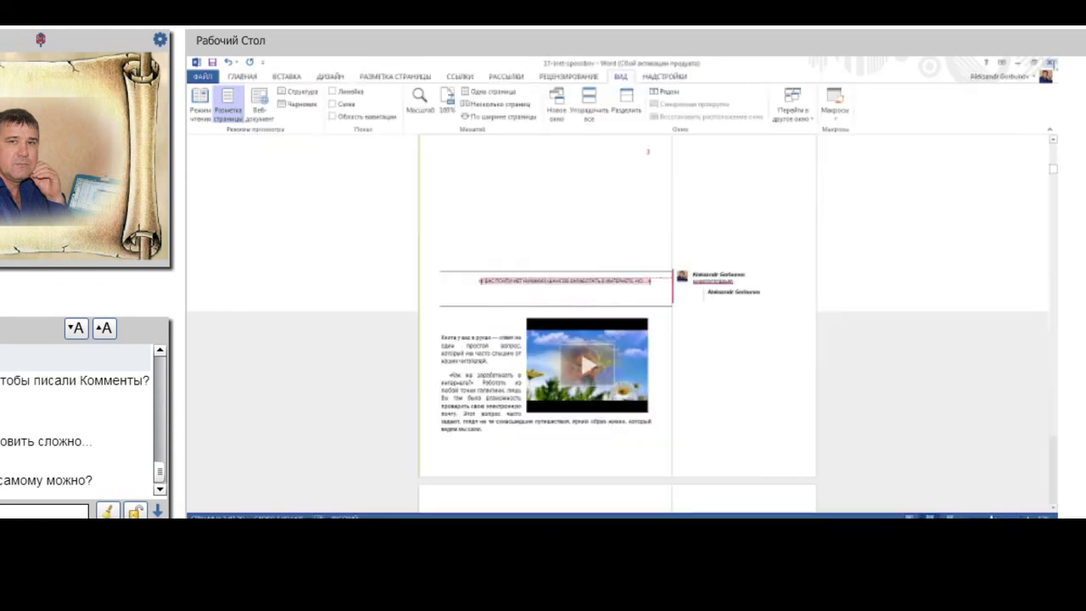
left_click(1050, 63)
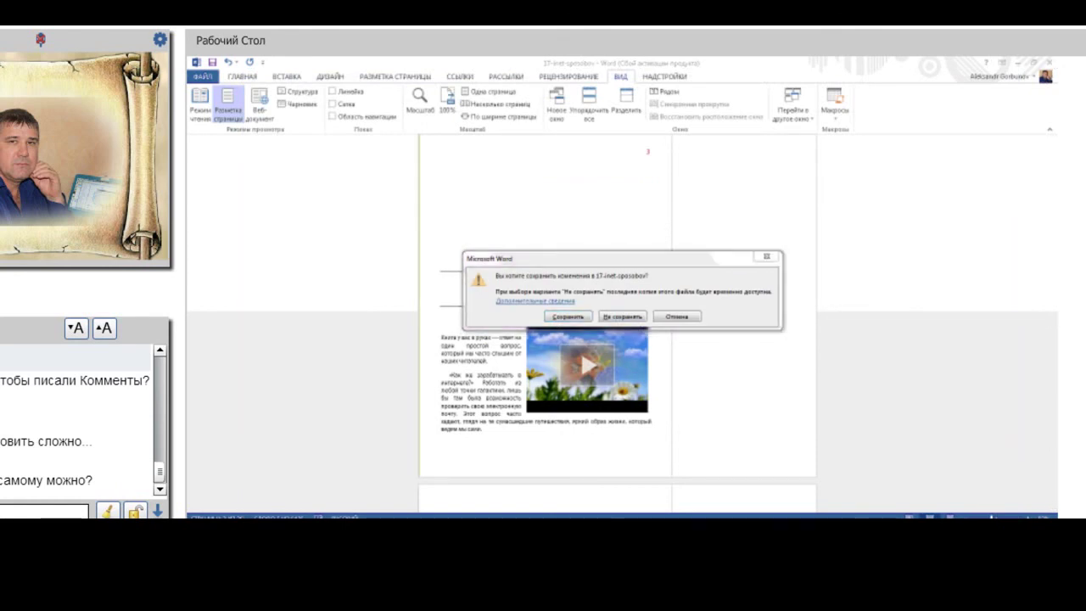
left_click(568, 316)
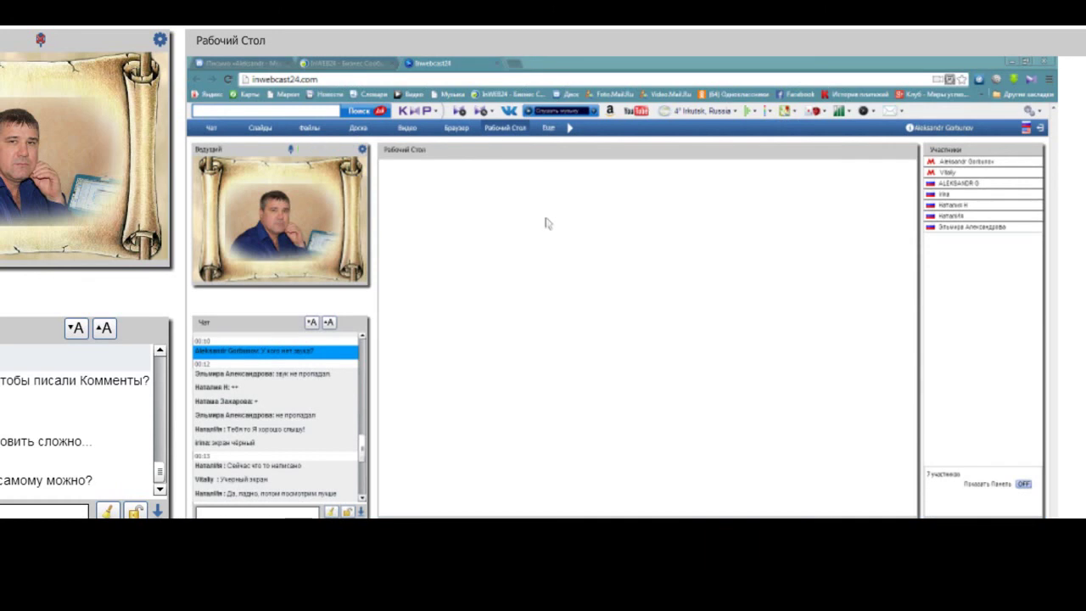